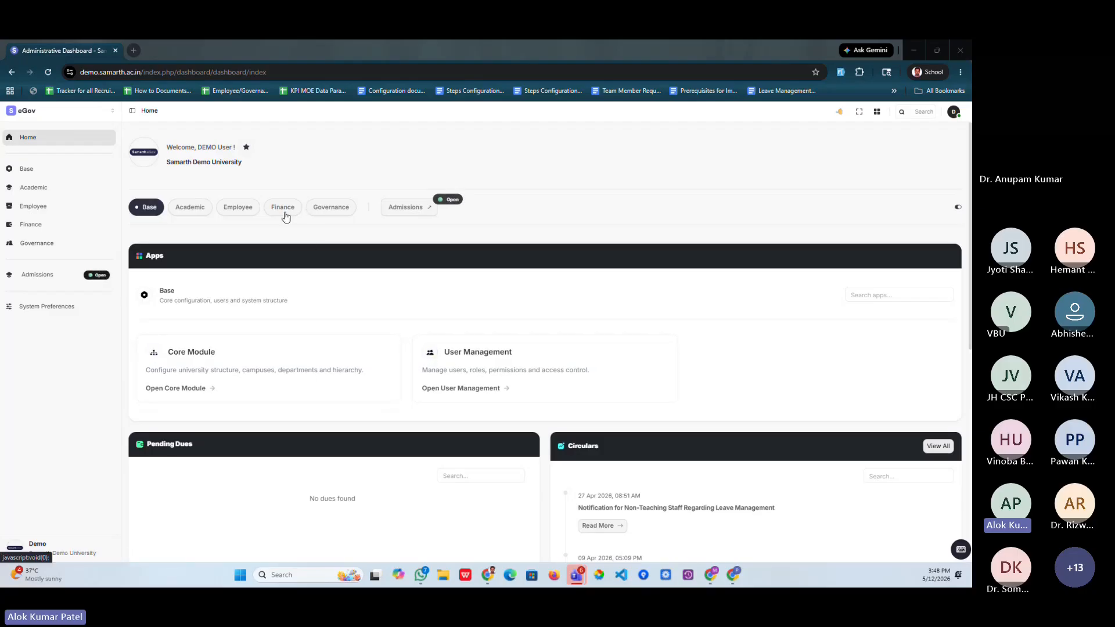
Step: Open the File Management & Tracking app from the Governance apps
{"action": "left_click", "coordinate": [323, 209]}
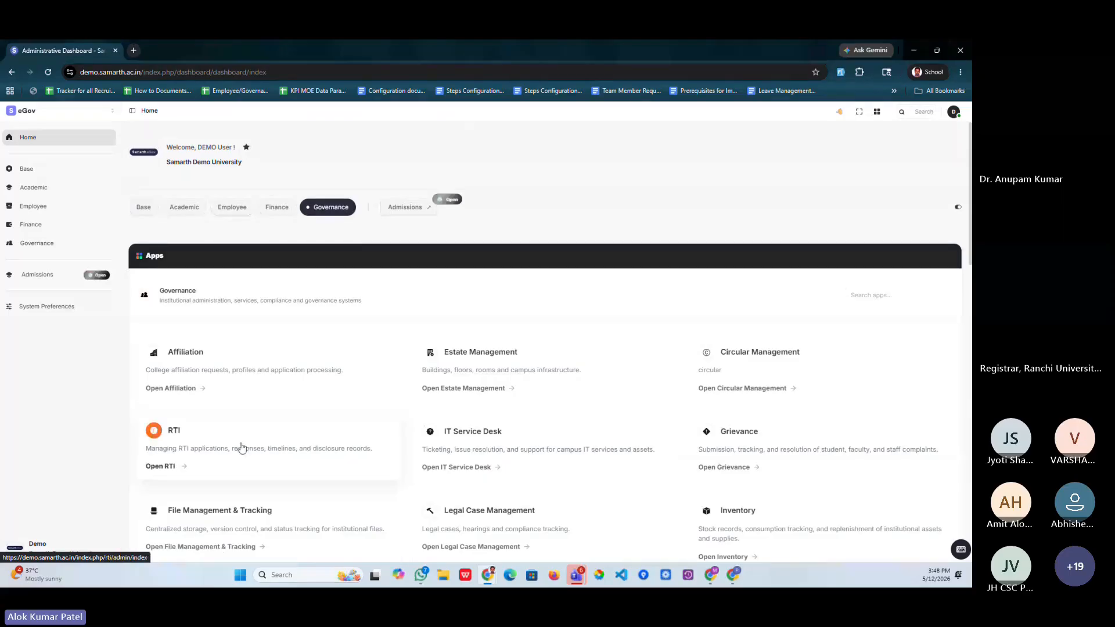
{"action": "scroll", "coordinate": [226, 441], "scroll_direction": "down", "scroll_amount": 1}
{"action": "left_click", "coordinate": [218, 437]}
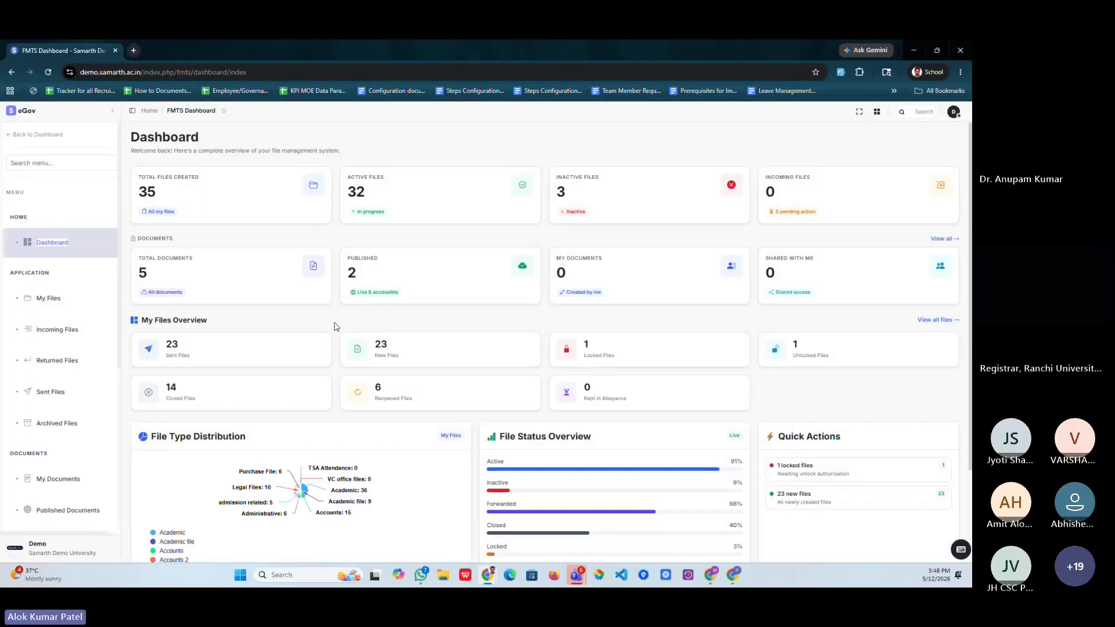
Step: View the list of all created files from the dashboard's total files card and return to the dashboard
{"action": "left_click_drag", "start_coordinate": [132, 137], "coordinate": [539, 421]}
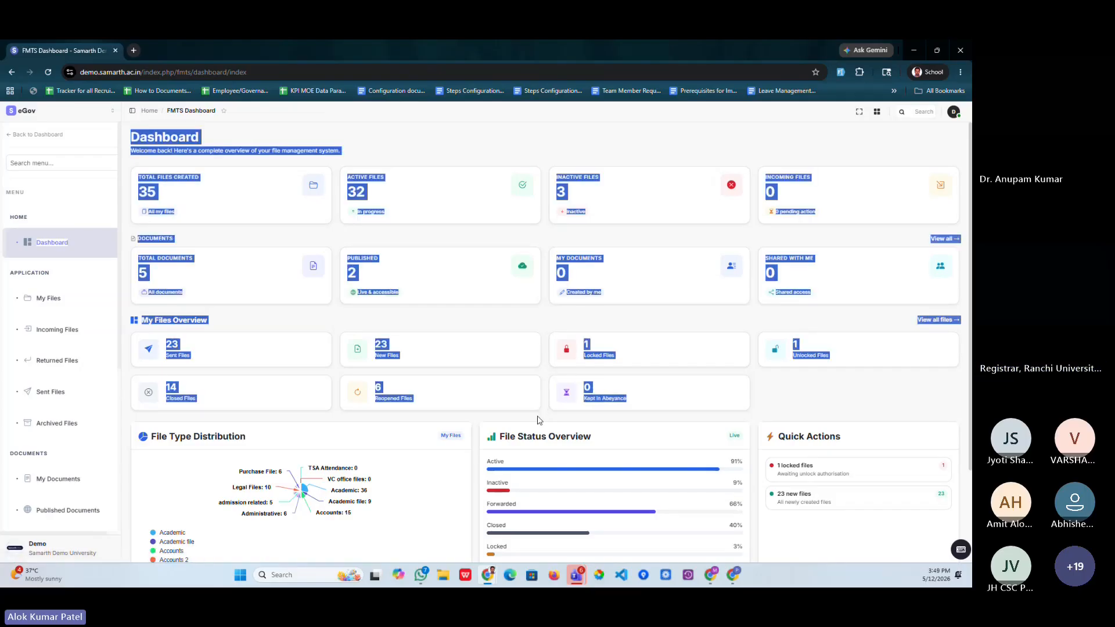
{"action": "left_click", "coordinate": [539, 420]}
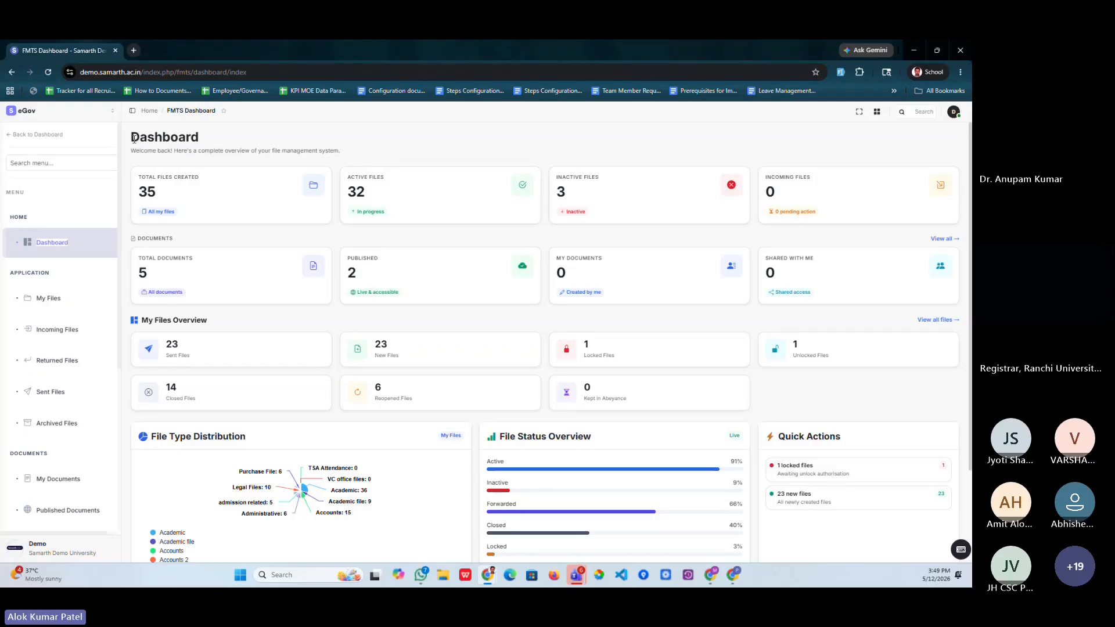
{"action": "left_click_drag", "start_coordinate": [132, 138], "coordinate": [209, 142]}
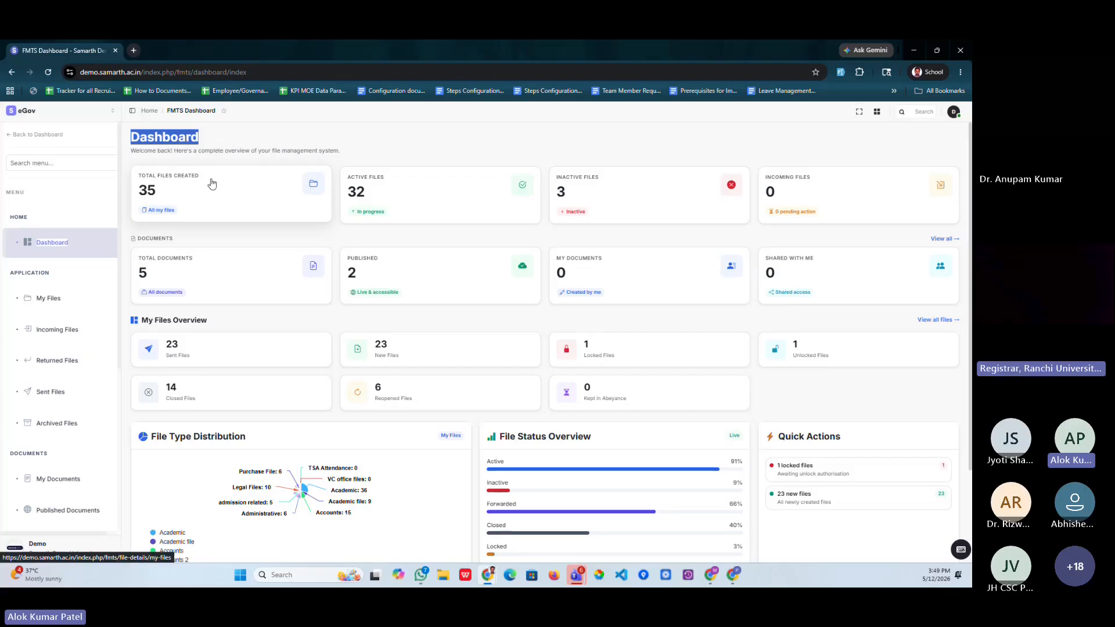
{"action": "left_click", "coordinate": [164, 212]}
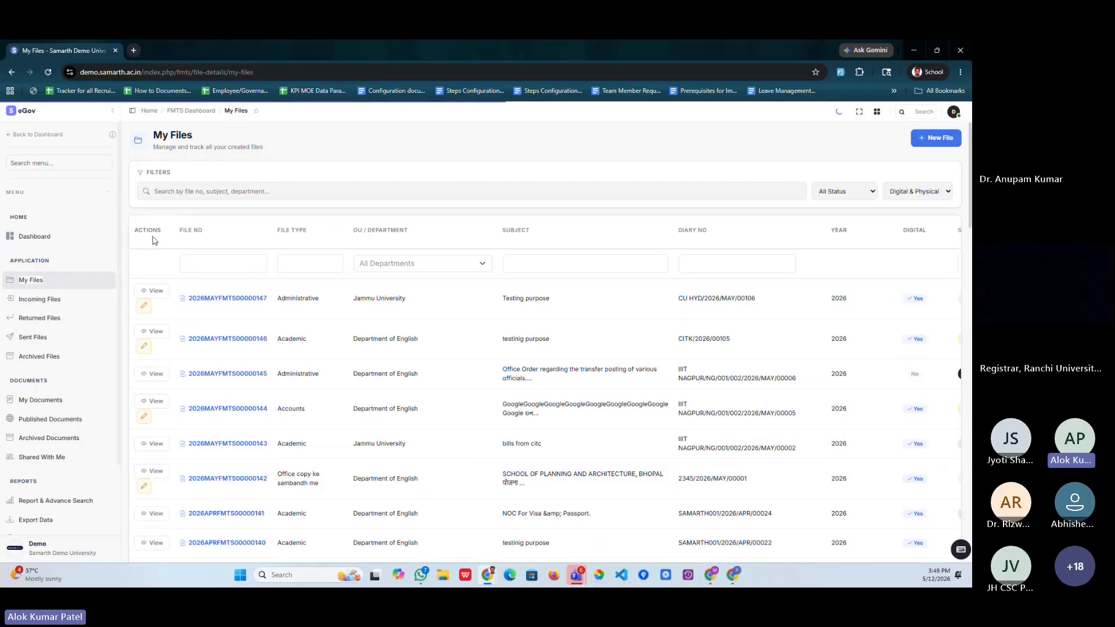
{"action": "left_click", "coordinate": [12, 72]}
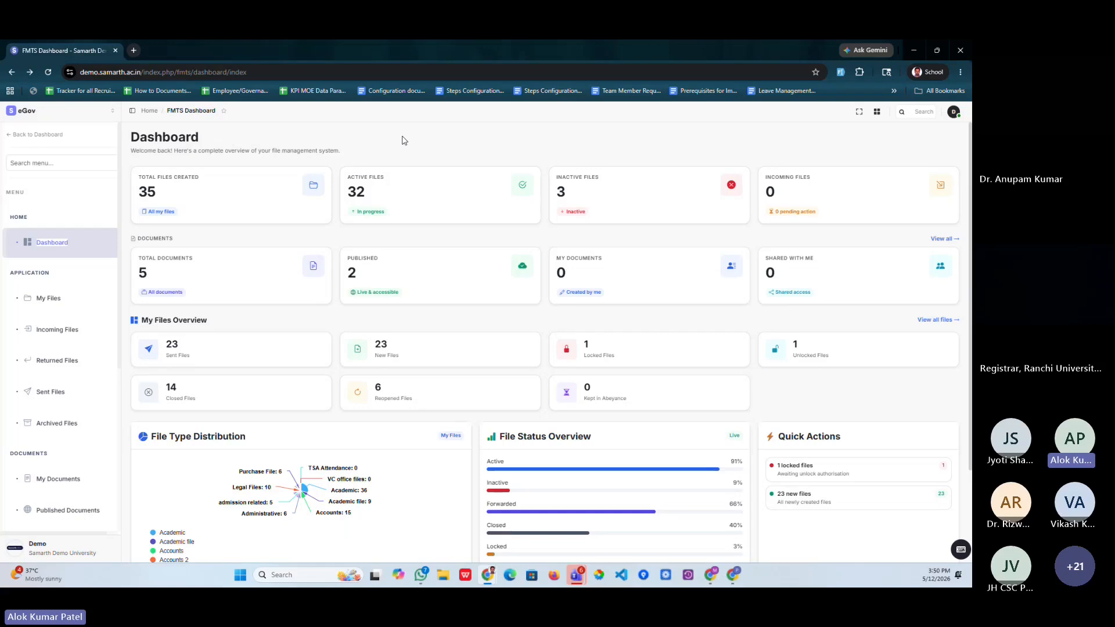
Step: Examine the dashboard's file counts, File Type Distribution, File Status Overview and Quick Actions sections
{"action": "scroll", "coordinate": [360, 302], "scroll_direction": "down", "scroll_amount": 1}
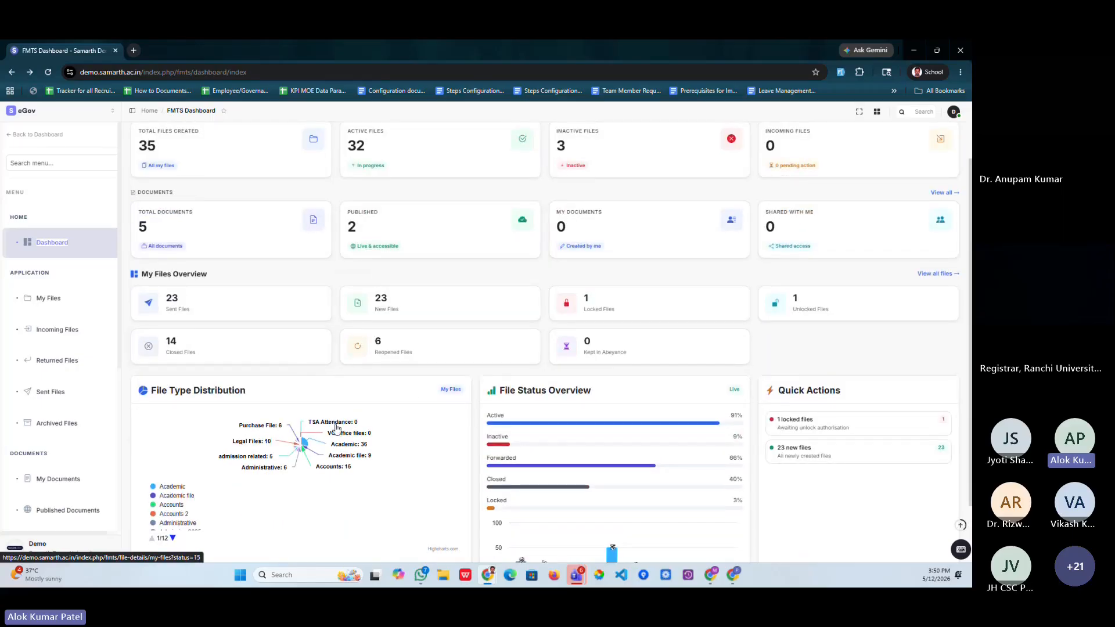
{"action": "scroll", "coordinate": [401, 430], "scroll_direction": "down", "scroll_amount": 1}
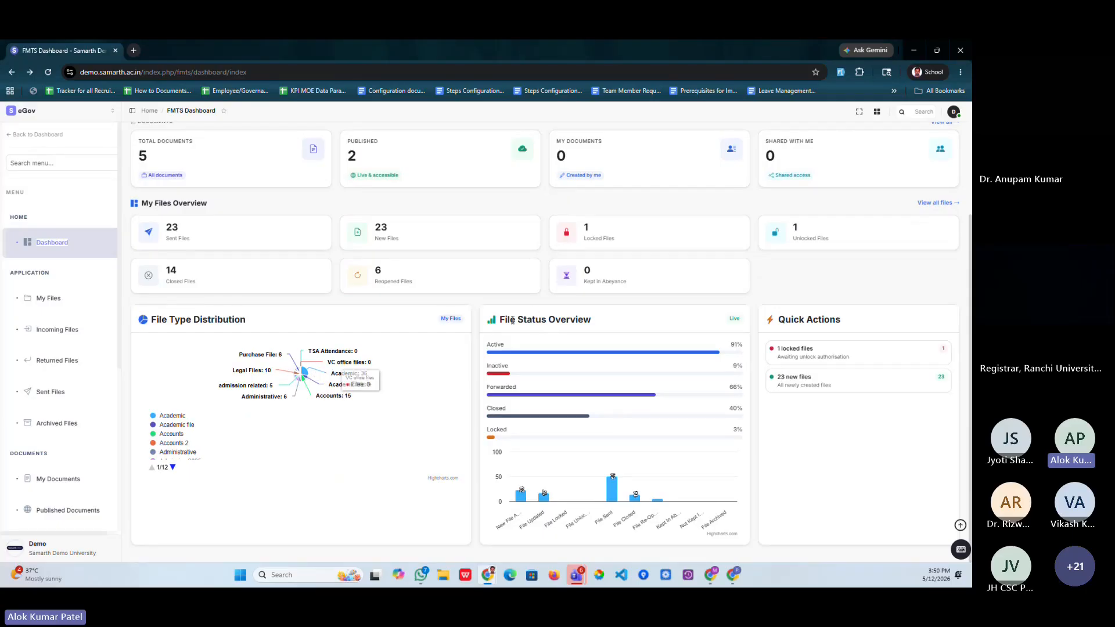
{"action": "triple_click", "coordinate": [512, 320]}
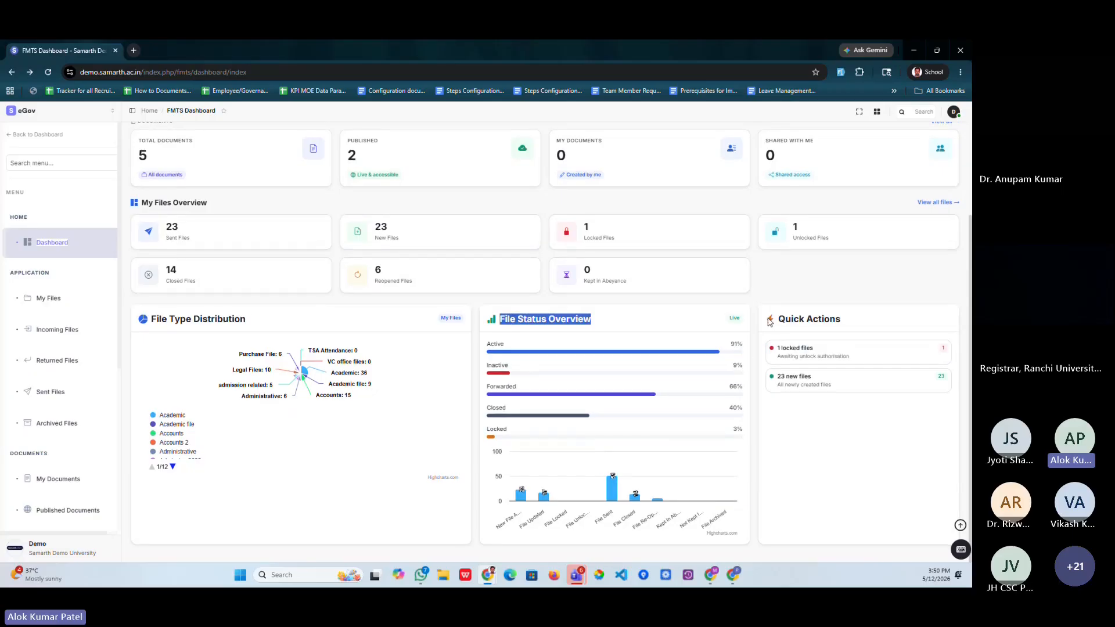
{"action": "left_click_drag", "start_coordinate": [771, 323], "coordinate": [820, 320]}
{"action": "left_click", "coordinate": [853, 319]}
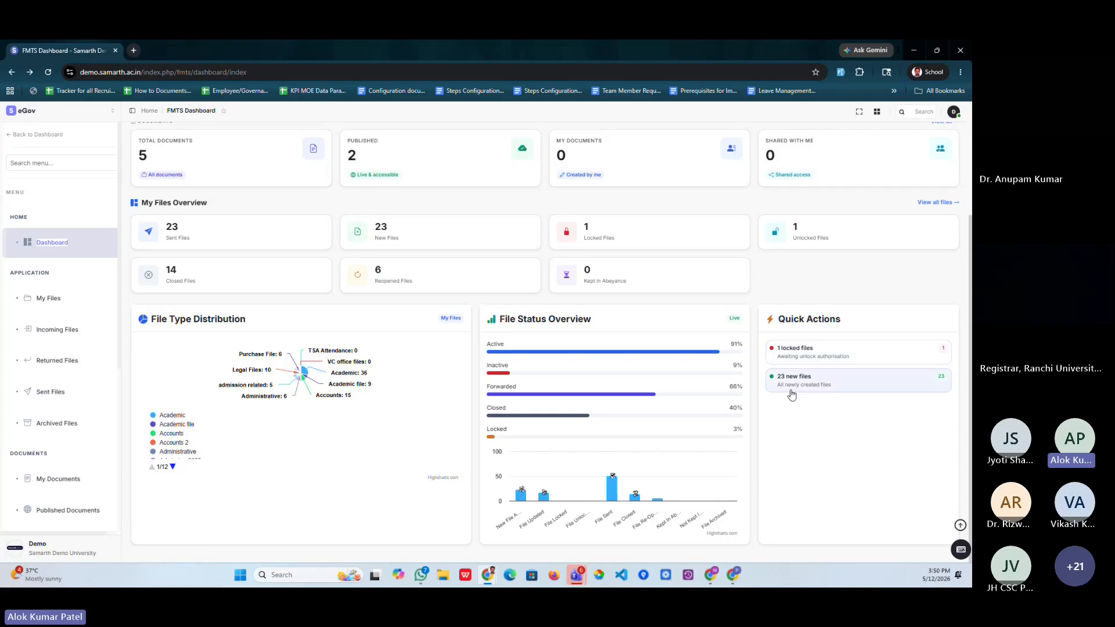
{"action": "scroll", "coordinate": [790, 395], "scroll_direction": "up", "scroll_amount": 3}
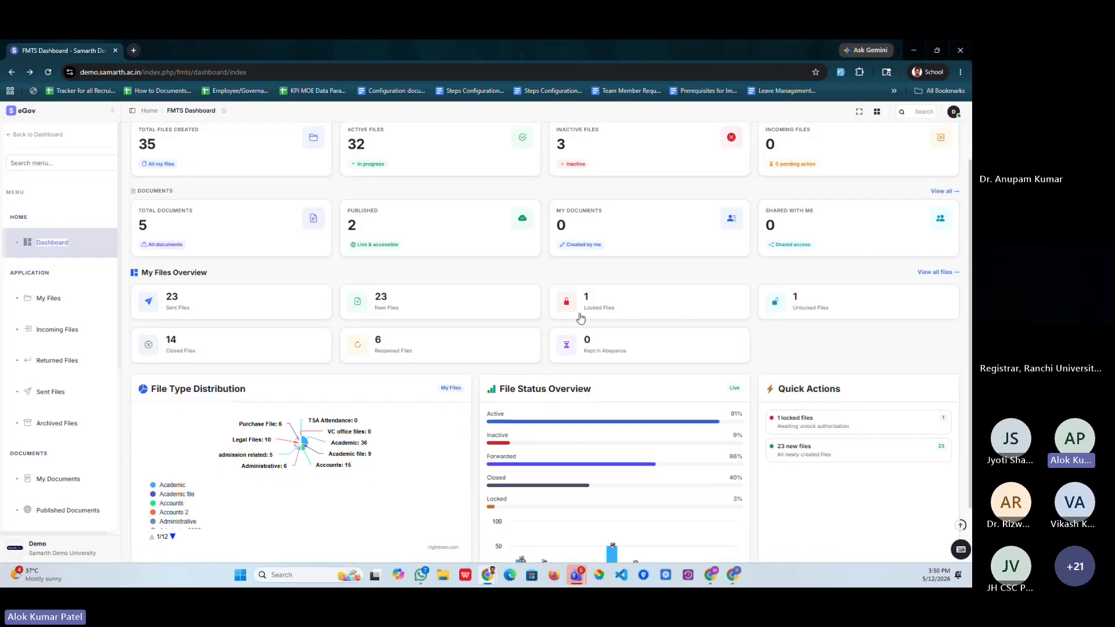
{"action": "scroll", "coordinate": [375, 319], "scroll_direction": "down", "scroll_amount": 3}
{"action": "scroll", "coordinate": [337, 241], "scroll_direction": "up", "scroll_amount": 2}
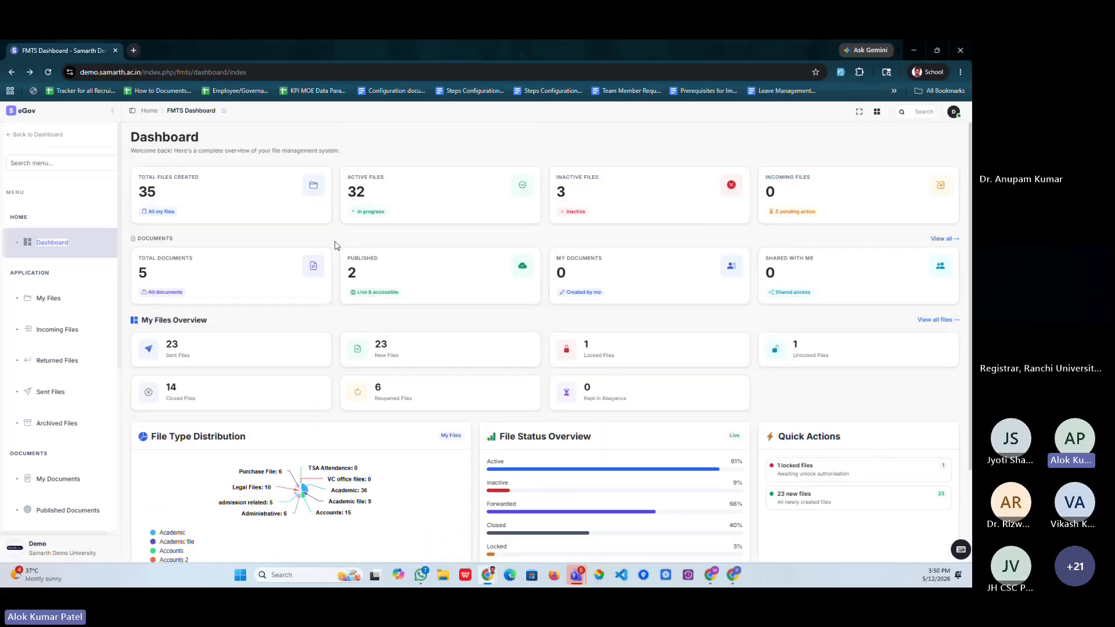
{"action": "scroll", "coordinate": [75, 358], "scroll_direction": "down", "scroll_amount": 1}
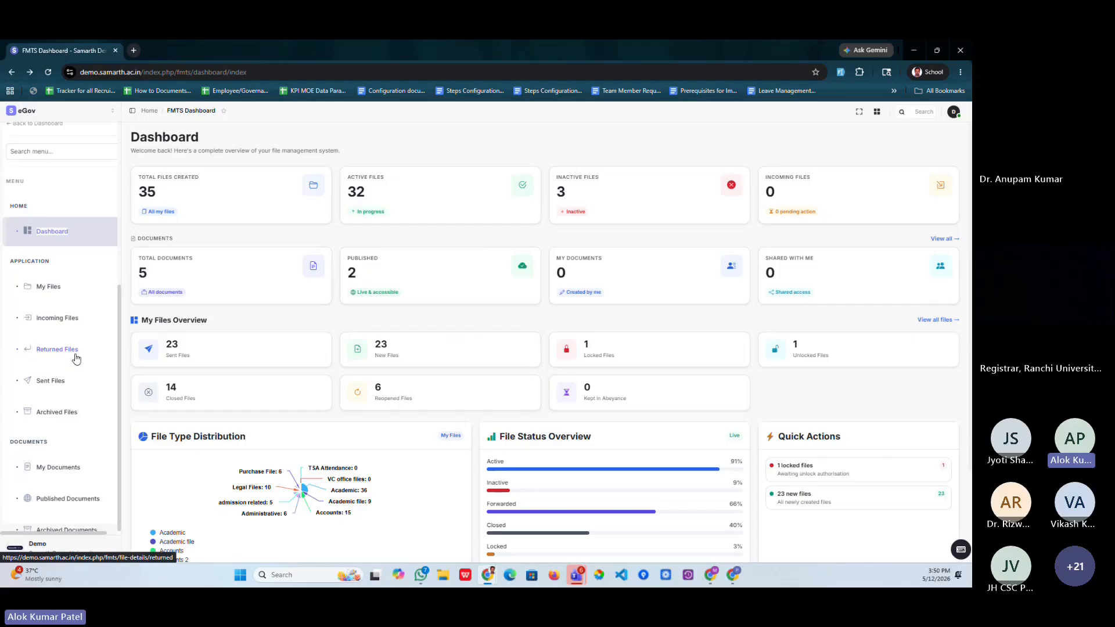
{"action": "scroll", "coordinate": [129, 401], "scroll_direction": "down", "scroll_amount": 2}
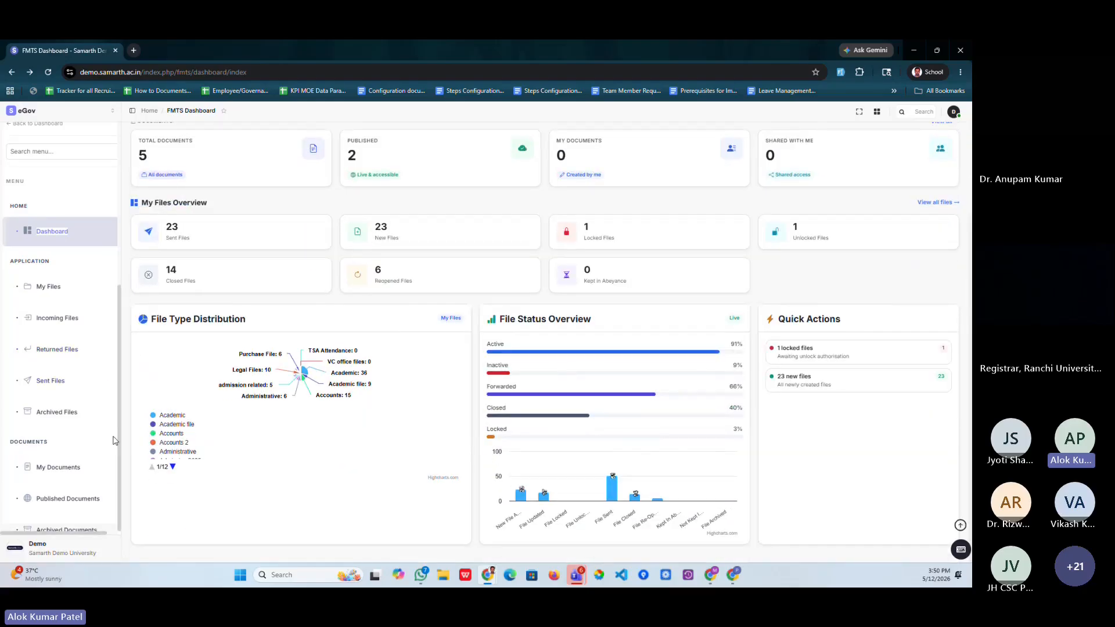
Step: Open the settings page of the file management module
{"action": "key", "text": "ctrl+minus"}
{"action": "key", "text": "ctrl+minus"}
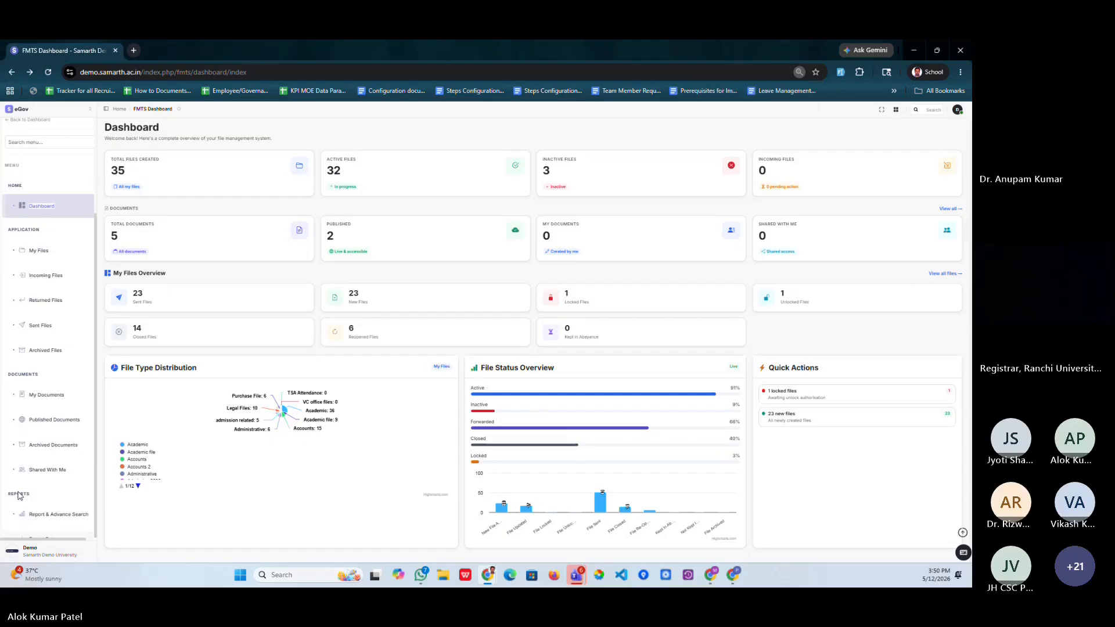
{"action": "key", "text": "ctrl+minus"}
{"action": "key", "text": "ctrl+minus"}
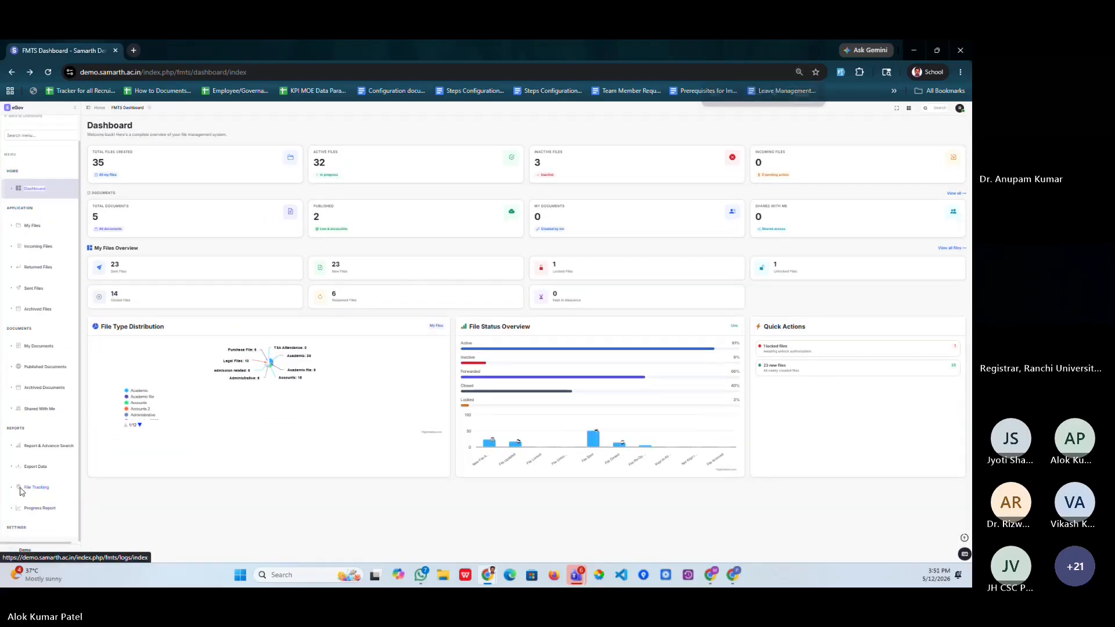
{"action": "key", "text": "ctrl+minus"}
{"action": "left_click", "coordinate": [26, 431]}
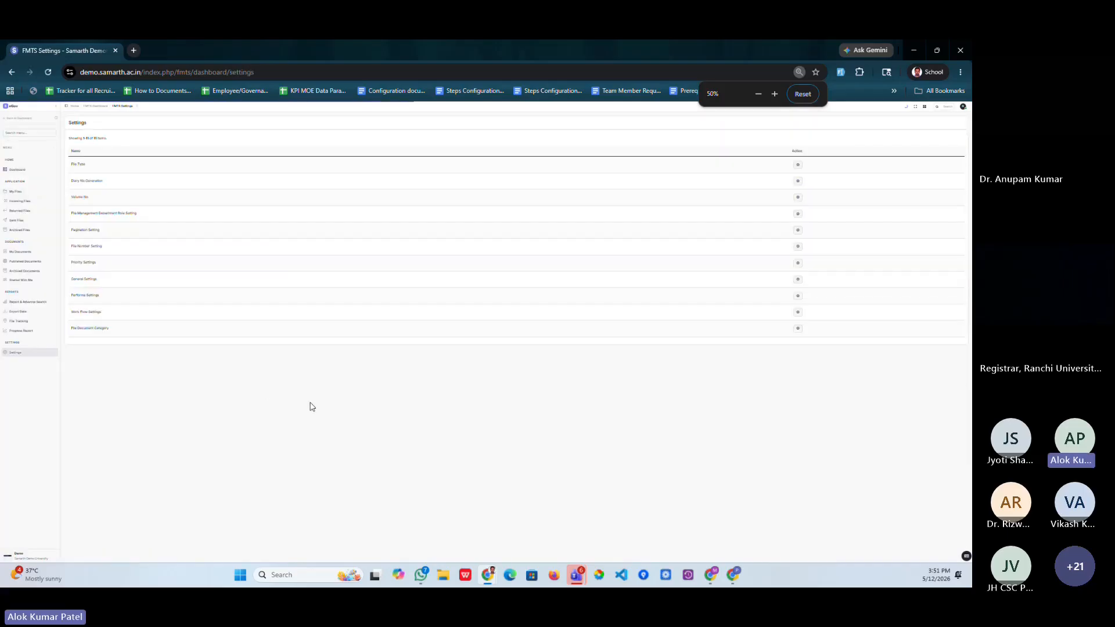
{"action": "key", "text": "ctrl+plus"}
{"action": "key", "text": "ctrl+plus"}
{"action": "key", "text": "ctrl+plus"}
{"action": "key", "text": "ctrl+plus"}
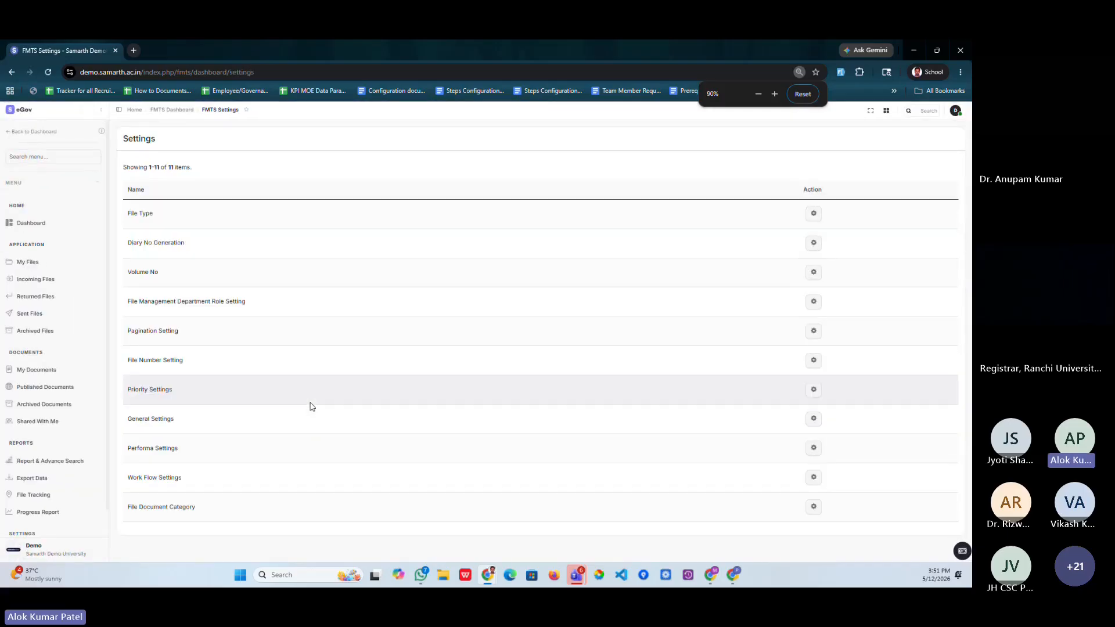
Step: Review the list of module settings and open the File Type configuration
{"action": "scroll", "coordinate": [76, 512], "scroll_direction": "down", "scroll_amount": 1}
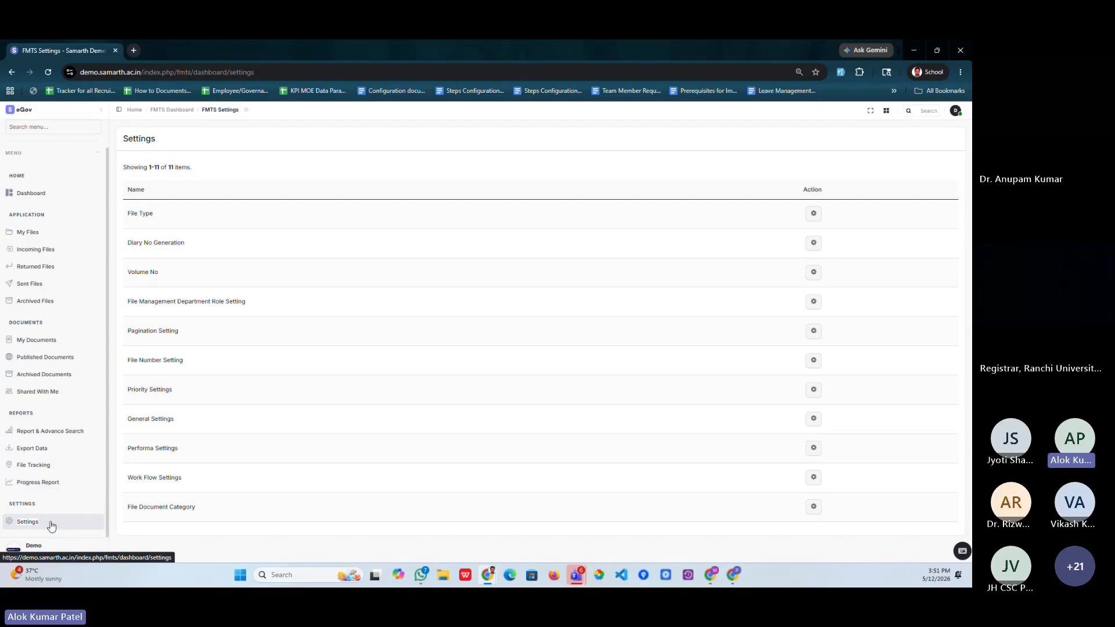
{"action": "left_click_drag", "start_coordinate": [139, 167], "coordinate": [209, 171]}
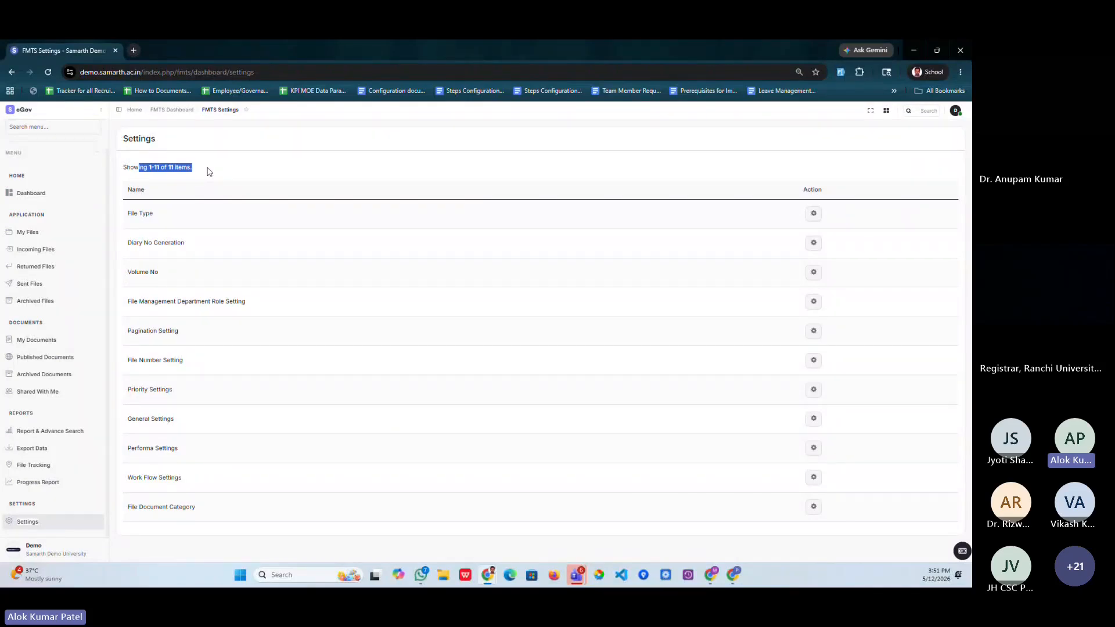
{"action": "triple_click", "coordinate": [133, 216]}
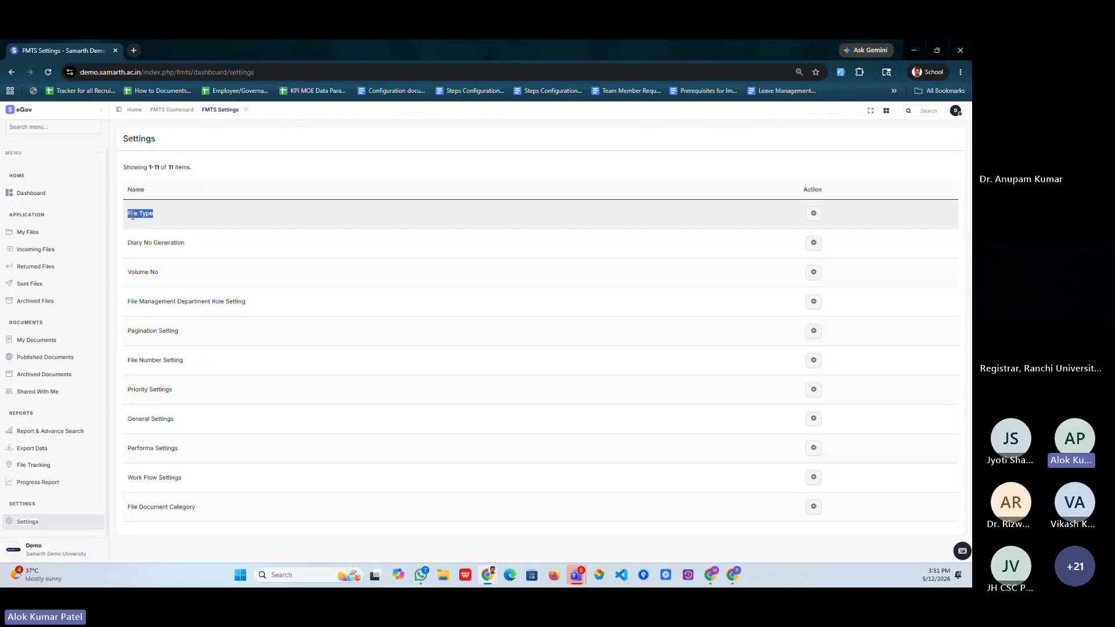
{"action": "left_click", "coordinate": [812, 215]}
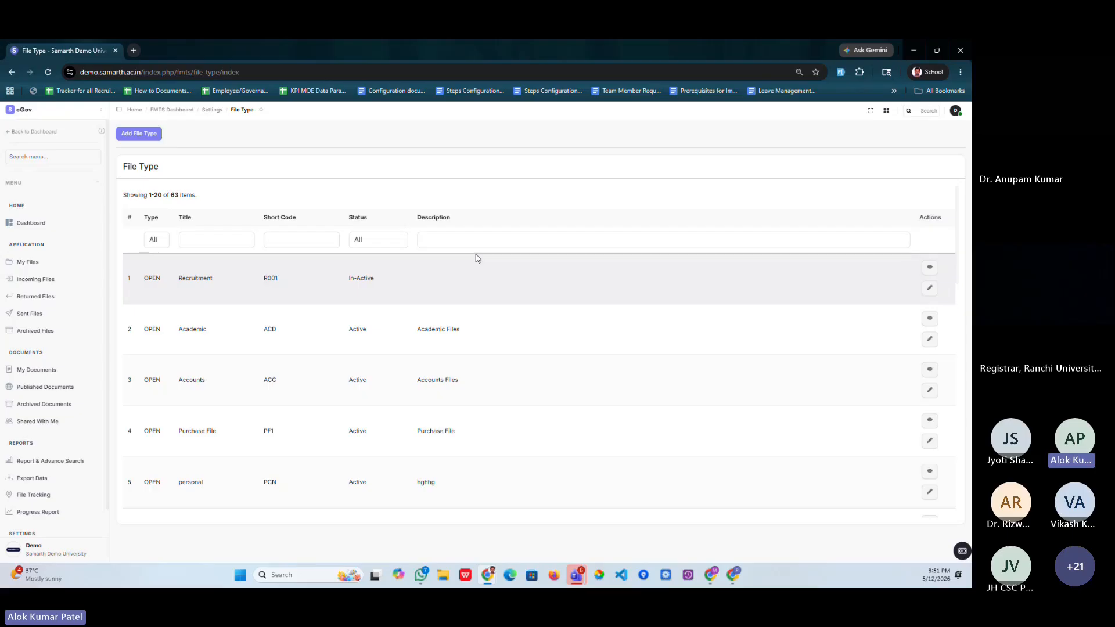
Step: Start adding a new file type, try CLOSED as its type, and set the type to OPEN
{"action": "left_click", "coordinate": [126, 141]}
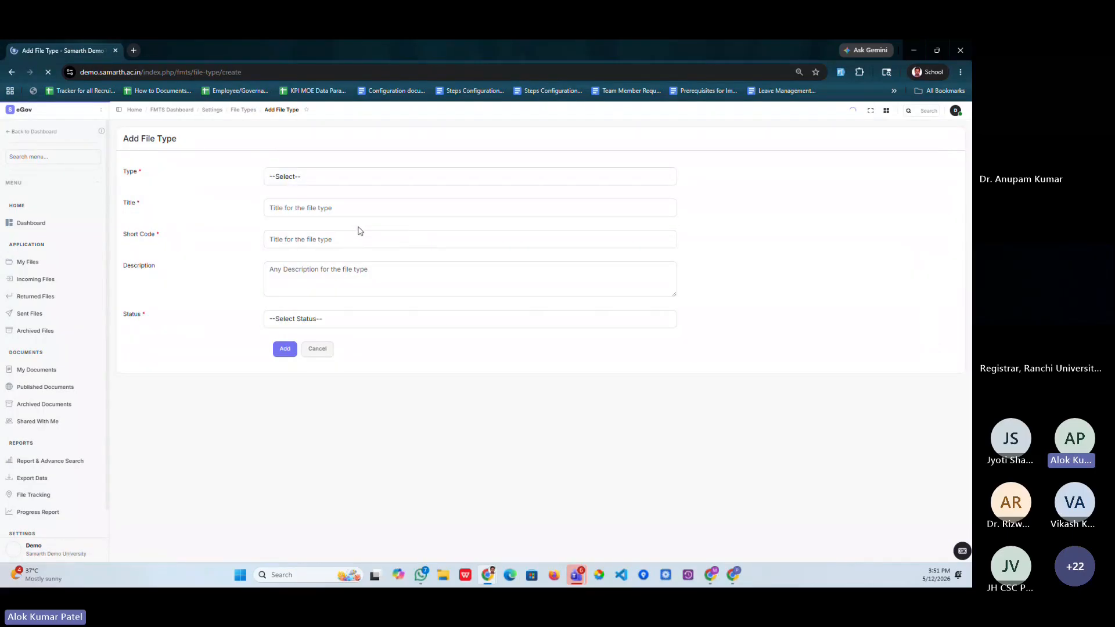
{"action": "left_click", "coordinate": [286, 177]}
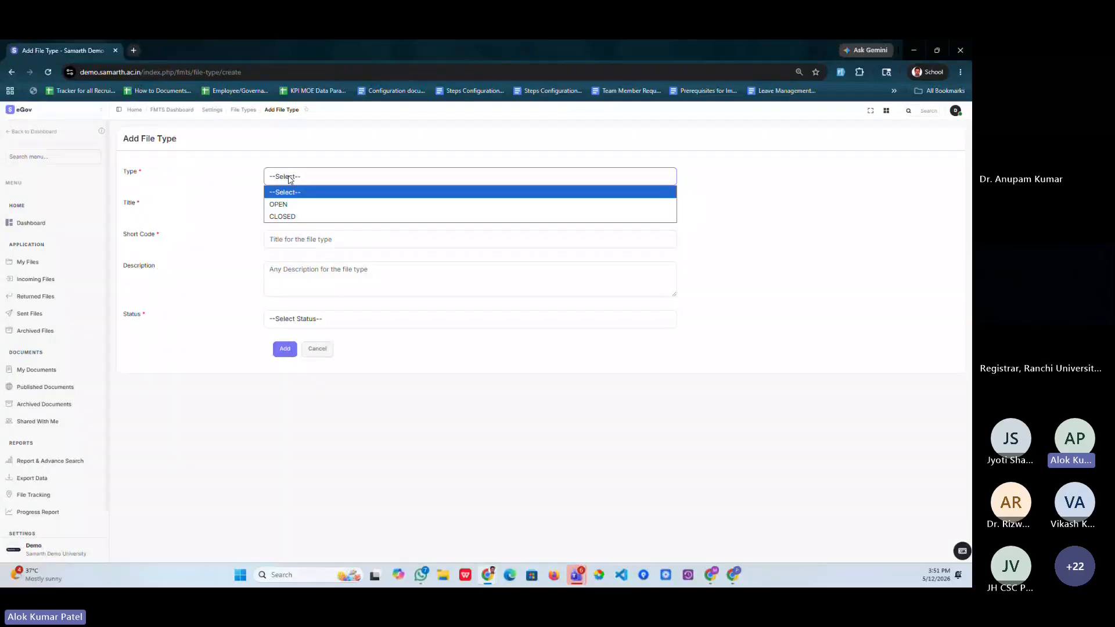
{"action": "left_click", "coordinate": [291, 208]}
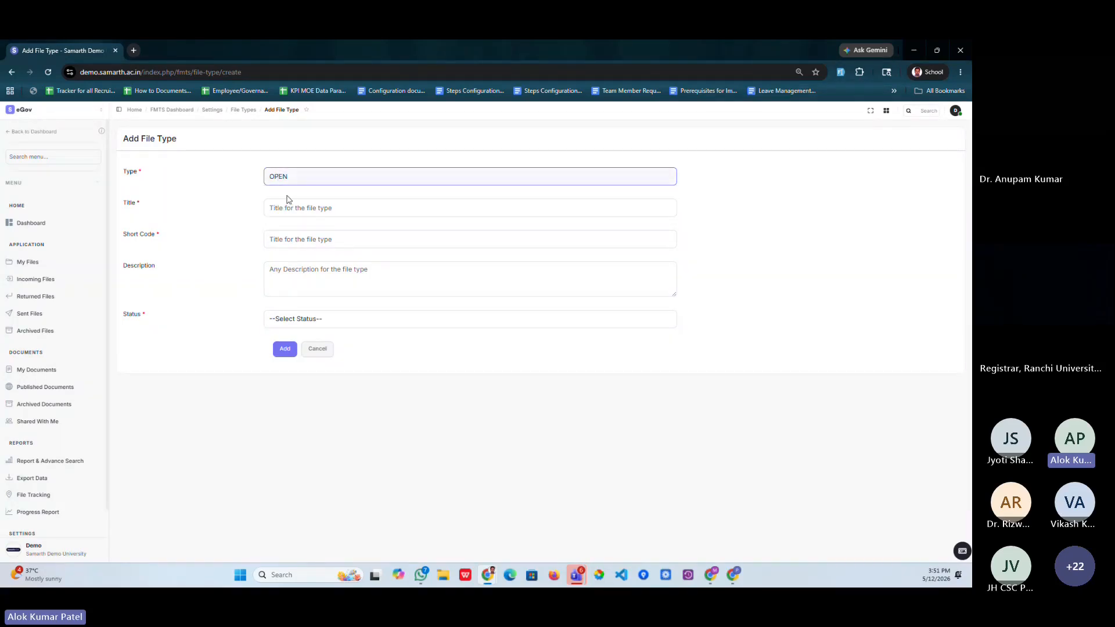
{"action": "left_click", "coordinate": [291, 180]}
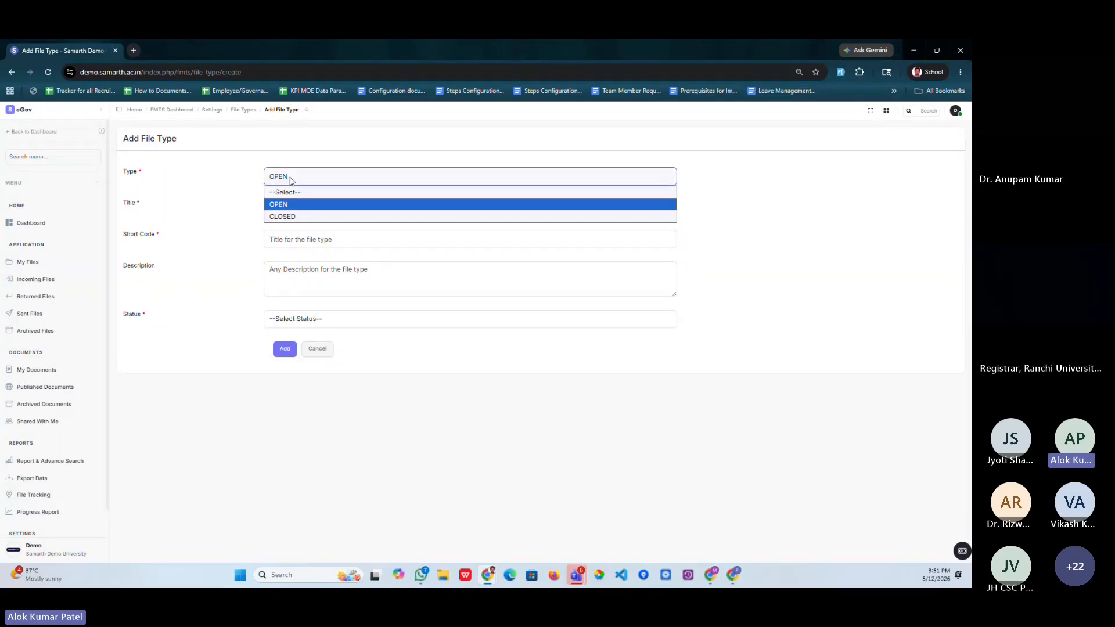
{"action": "left_click", "coordinate": [288, 217]}
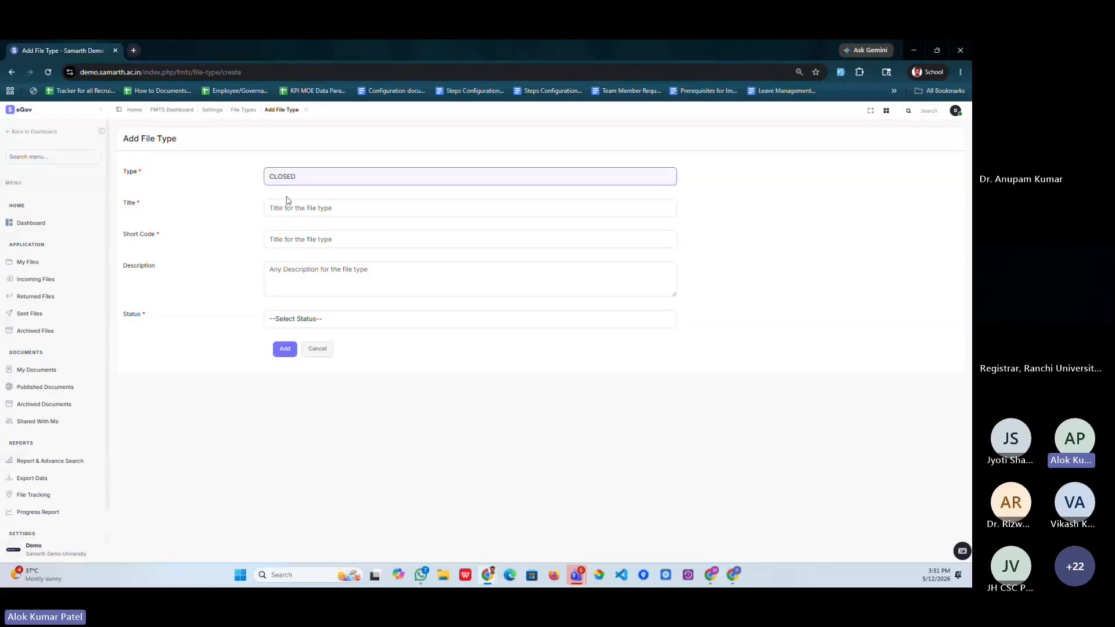
{"action": "left_click", "coordinate": [288, 213]}
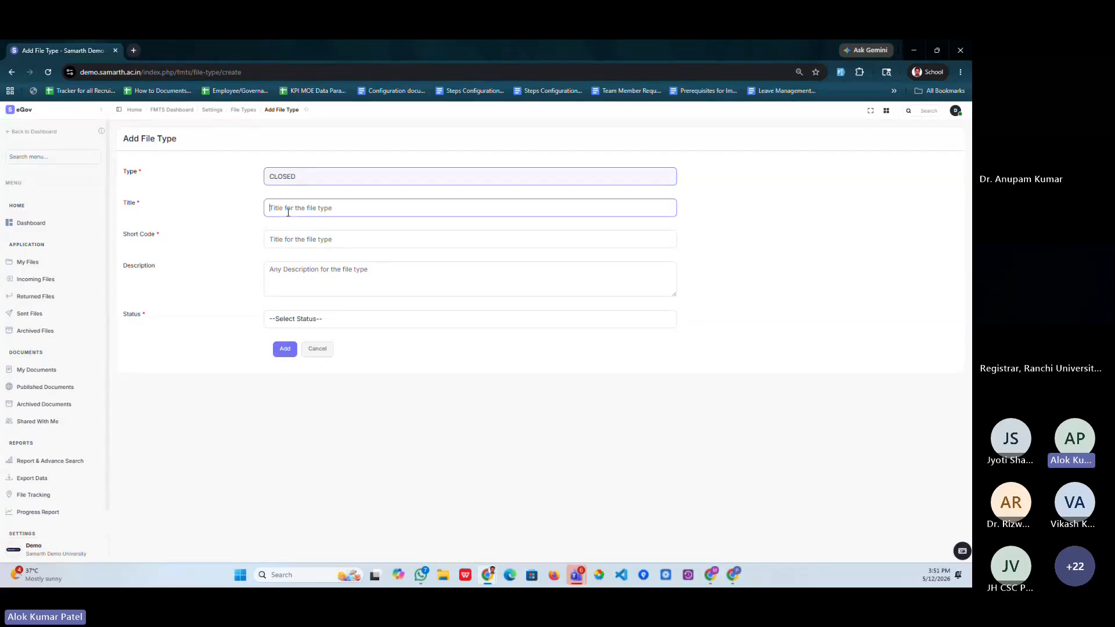
{"action": "left_click", "coordinate": [288, 184]}
{"action": "left_click", "coordinate": [288, 202]}
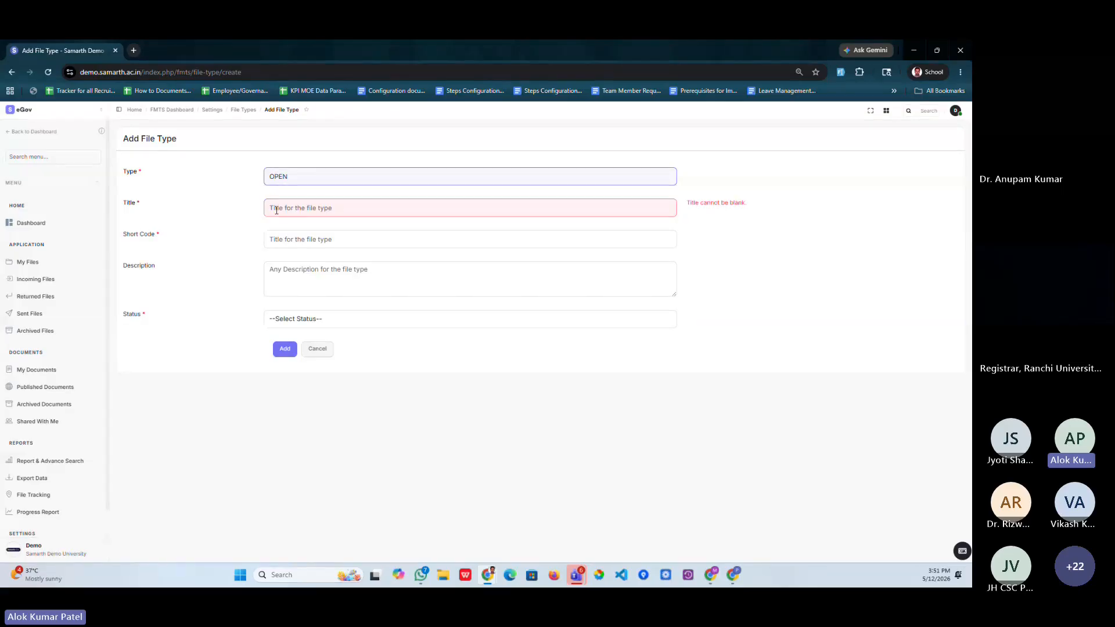
Step: Go through the title, short code and description fields without filling them, and set the new file type's status to In-Active
{"action": "left_click", "coordinate": [286, 210]}
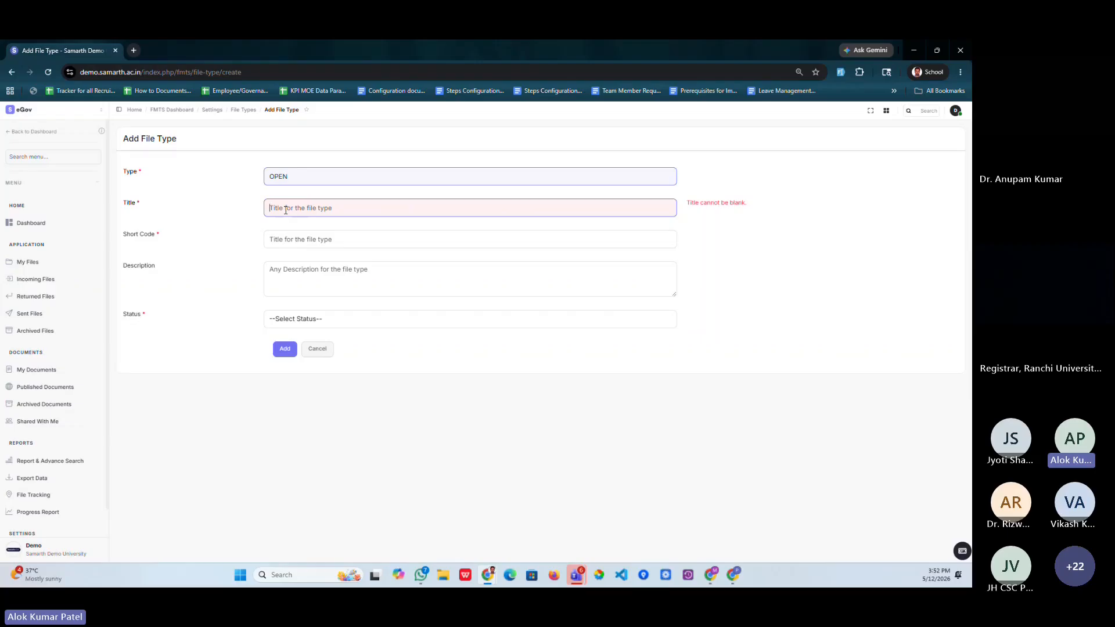
{"action": "left_click", "coordinate": [283, 238]}
{"action": "left_click", "coordinate": [284, 268]}
{"action": "left_click", "coordinate": [283, 319]}
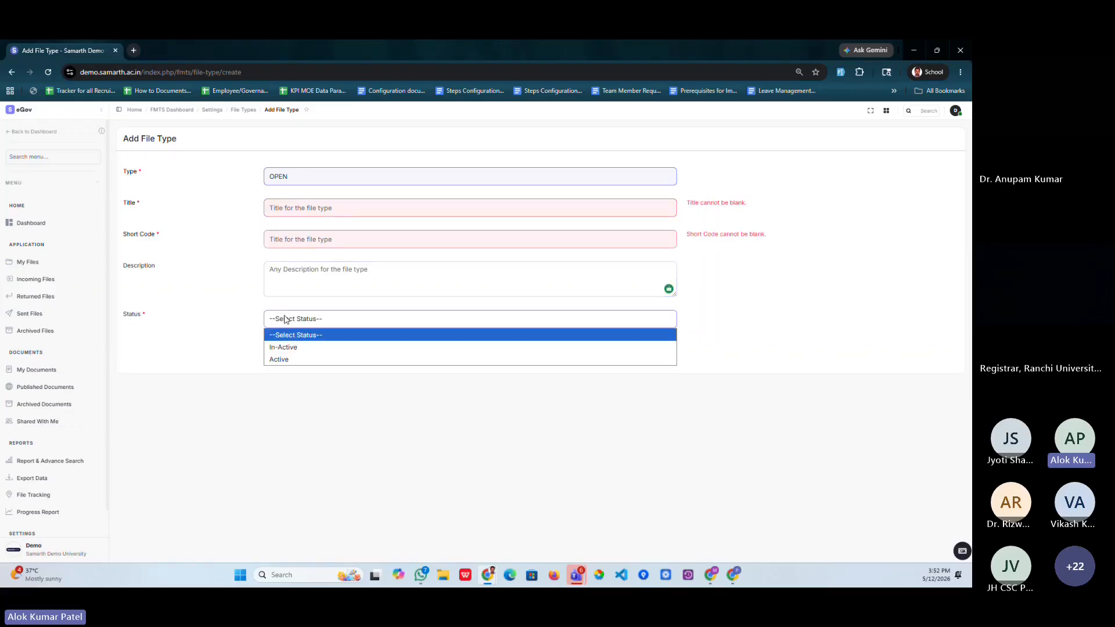
{"action": "left_click", "coordinate": [286, 360]}
{"action": "double_click", "coordinate": [129, 203]}
{"action": "left_click_drag", "start_coordinate": [129, 203], "coordinate": [157, 212]}
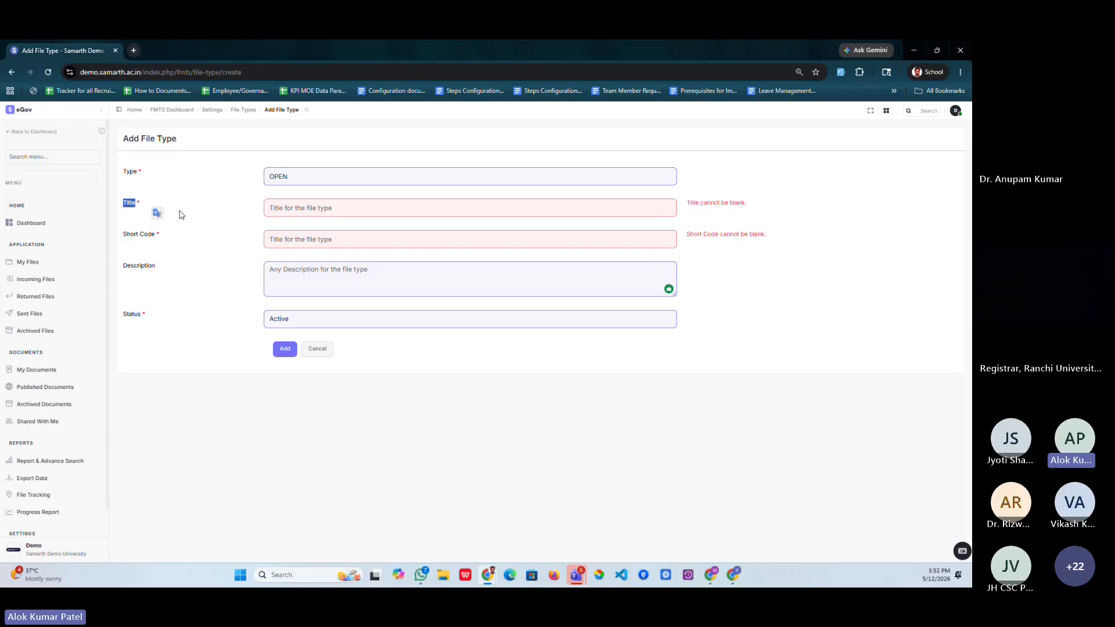
{"action": "left_click", "coordinate": [302, 321]}
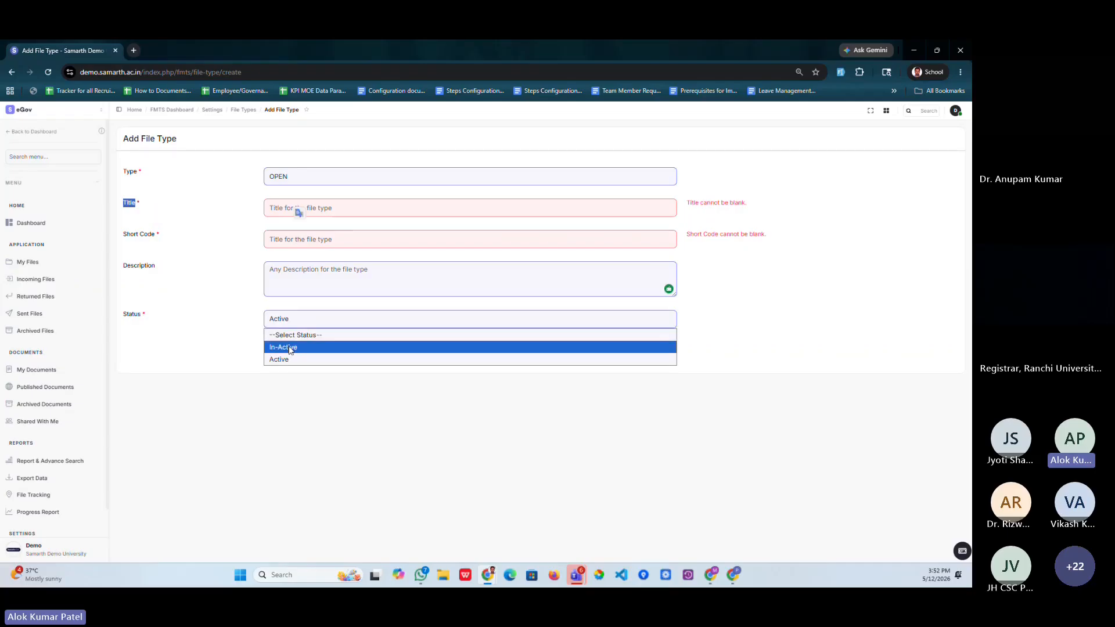
{"action": "left_click", "coordinate": [290, 351]}
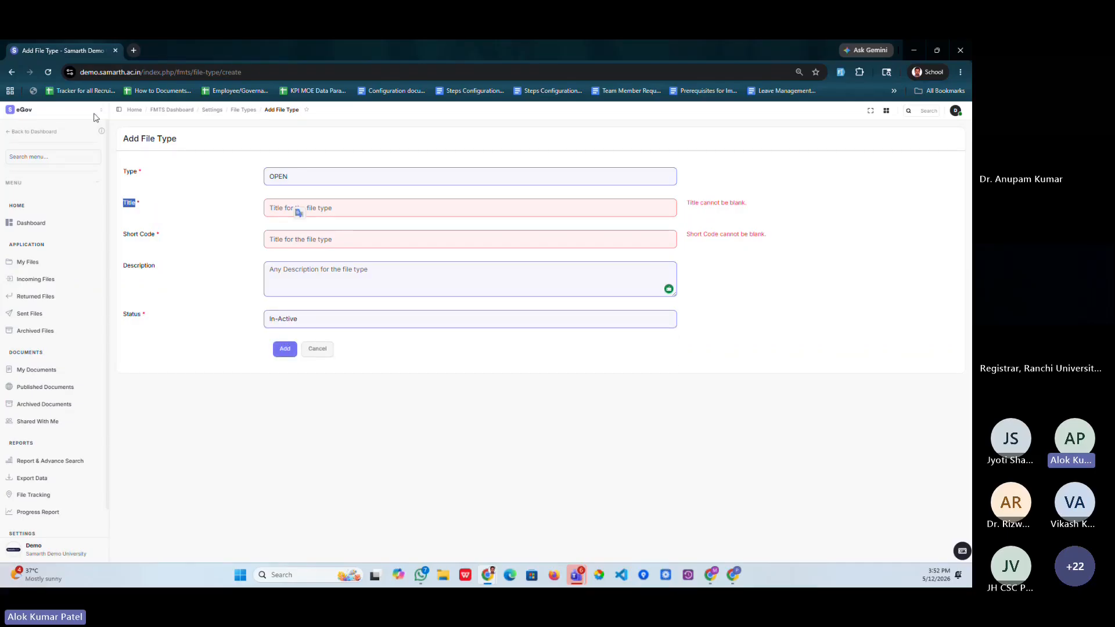
Step: Return to the file type list and open the Recruitment file type for editing to review its title and status fields
{"action": "left_click", "coordinate": [10, 73]}
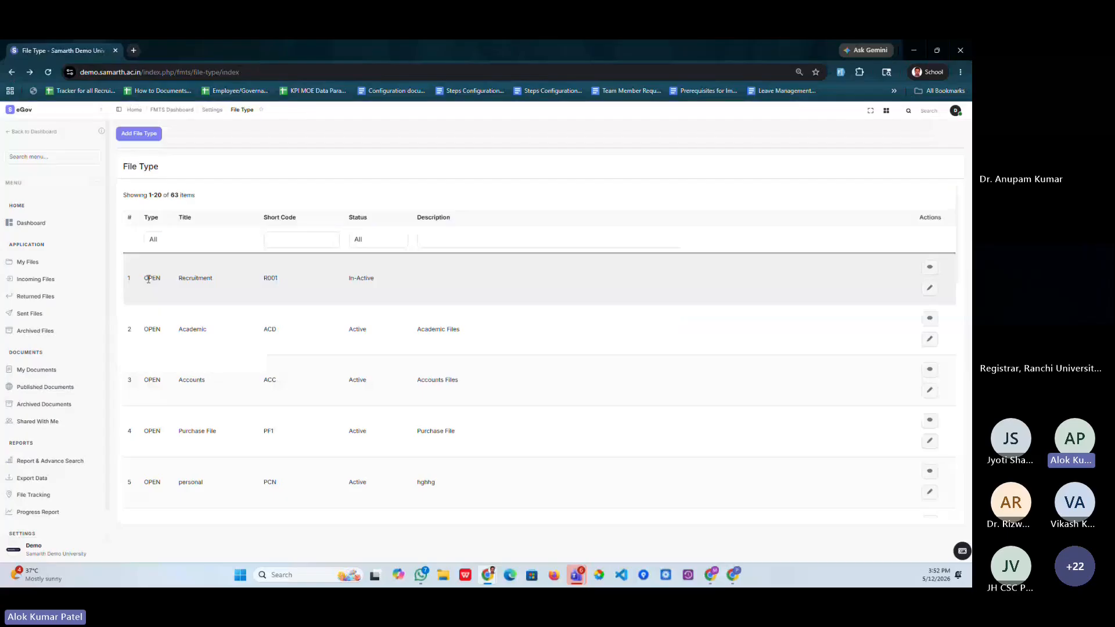
{"action": "left_click_drag", "start_coordinate": [148, 279], "coordinate": [316, 294]}
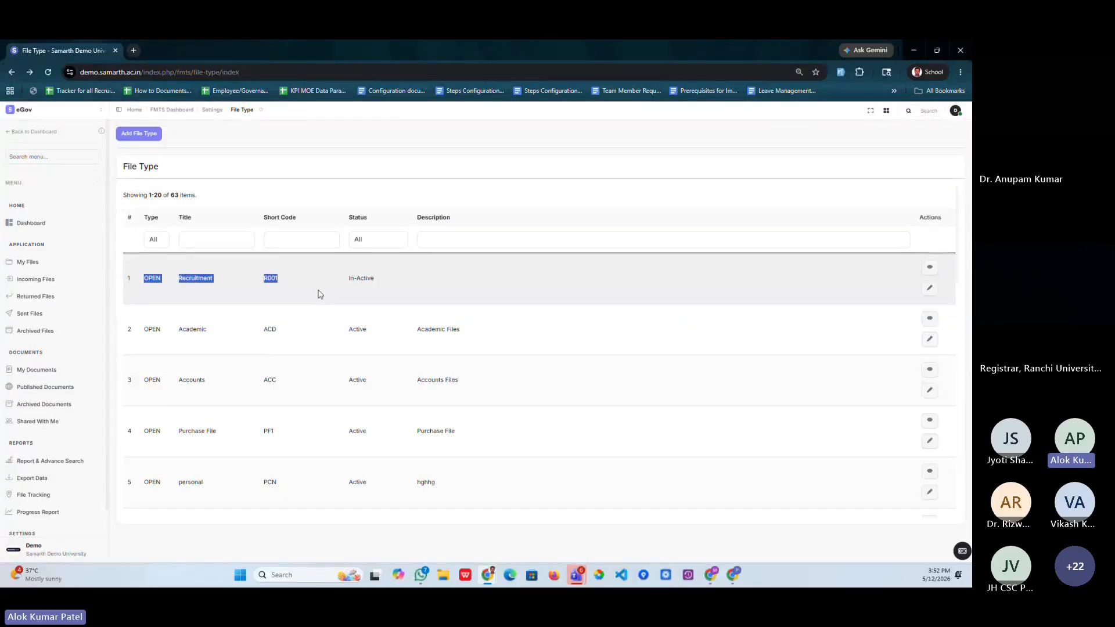
{"action": "left_click", "coordinate": [930, 289]}
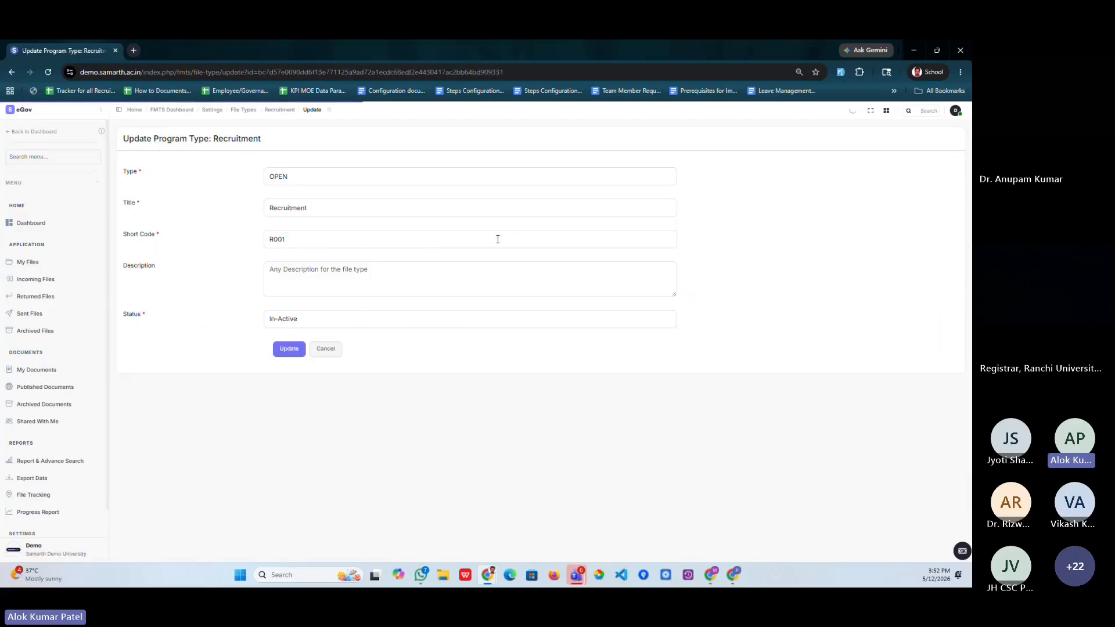
{"action": "left_click", "coordinate": [329, 208]}
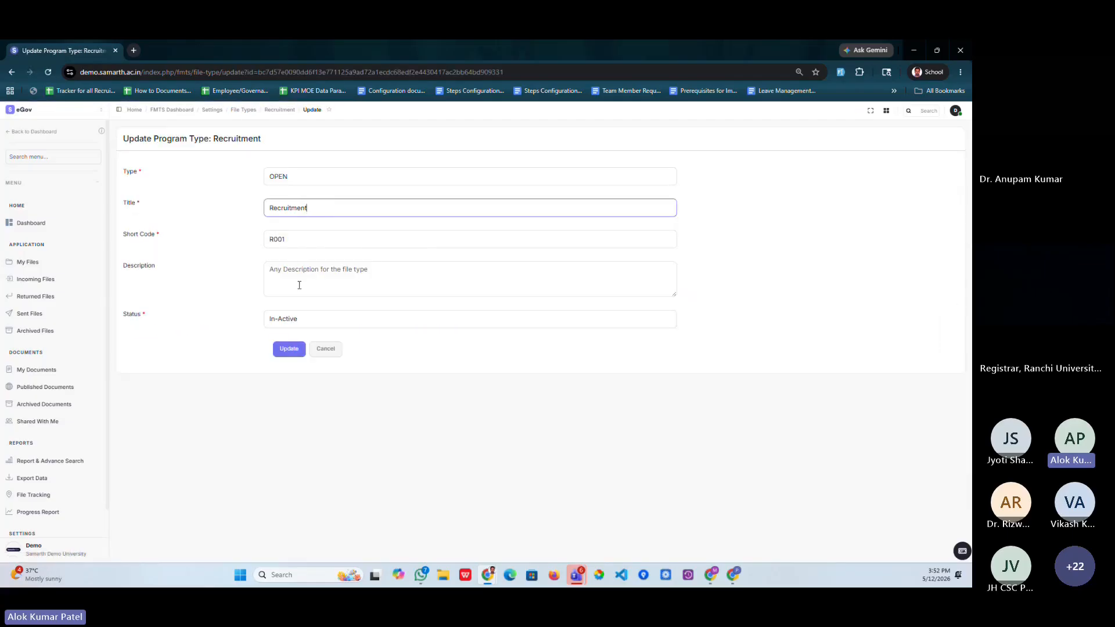
{"action": "left_click", "coordinate": [301, 318]}
{"action": "left_click", "coordinate": [221, 344]}
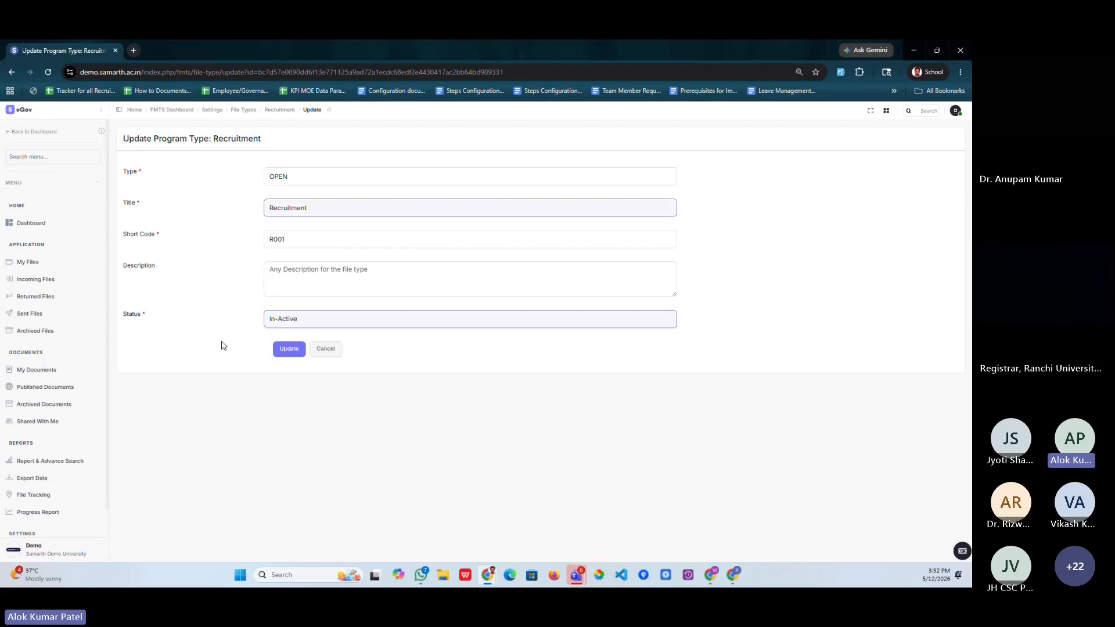
Step: Go back to the module settings without saving the file type and open the Diary No Generation configuration
{"action": "left_click", "coordinate": [11, 74]}
{"action": "left_click", "coordinate": [11, 73]}
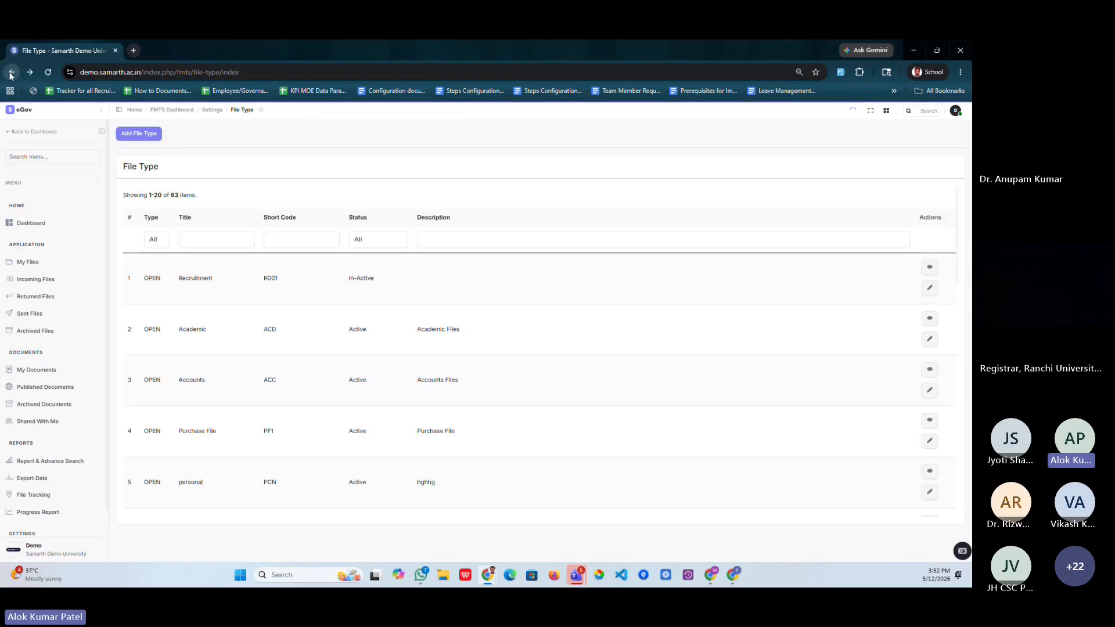
{"action": "left_click_drag", "start_coordinate": [127, 213], "coordinate": [178, 217]}
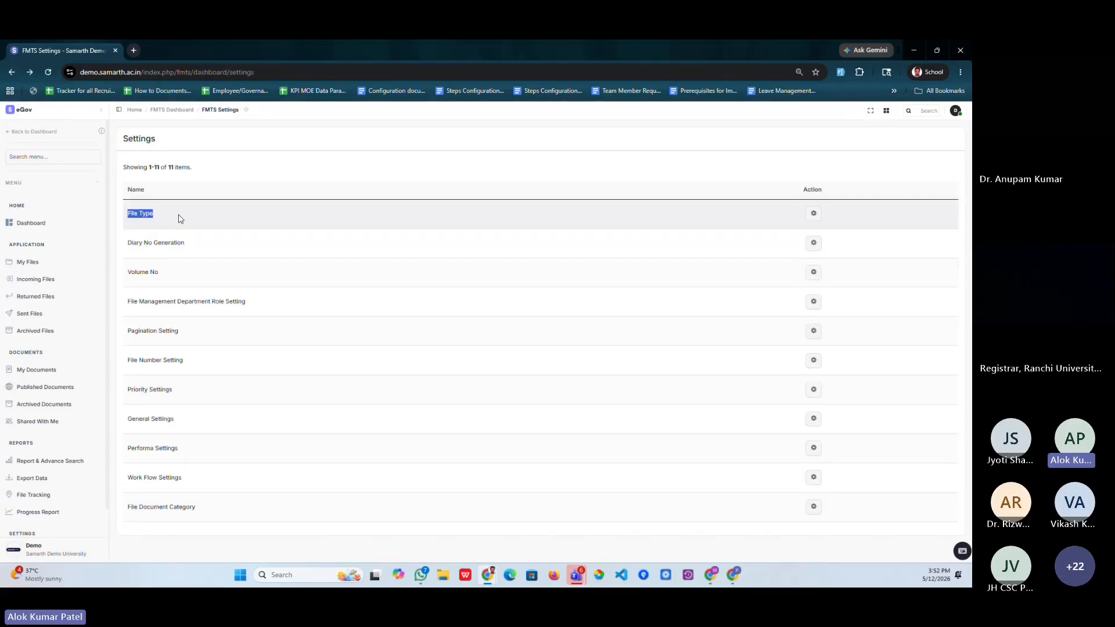
{"action": "triple_click", "coordinate": [149, 242]}
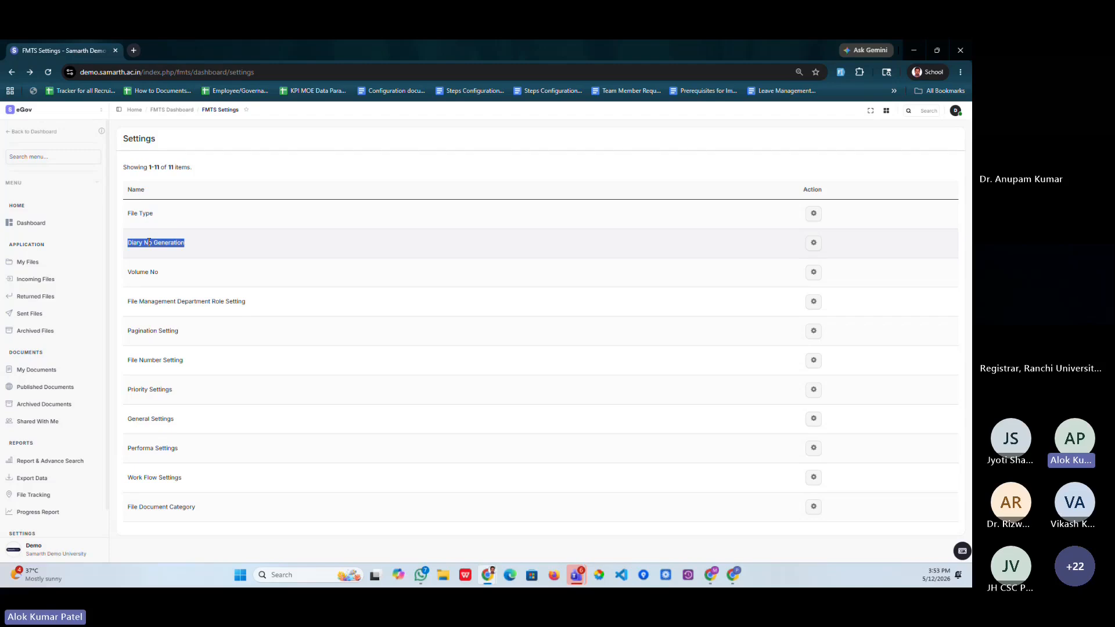
{"action": "triple_click", "coordinate": [163, 243]}
{"action": "left_click", "coordinate": [819, 246]}
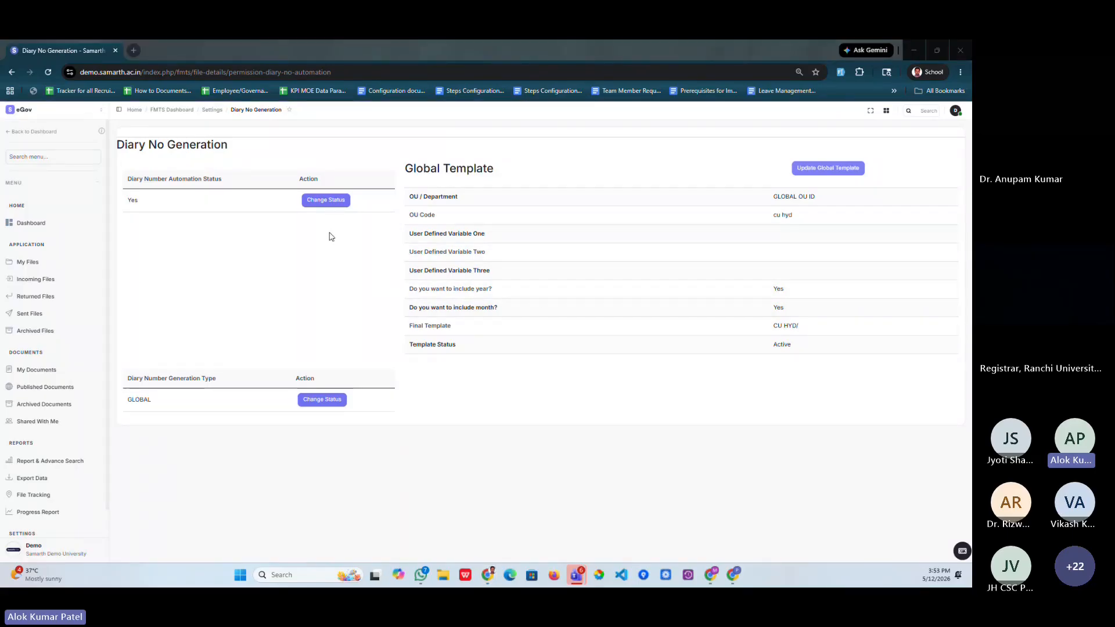
Step: Save the diary number automation status as Yes and dismiss the notification
{"action": "left_click", "coordinate": [323, 200]}
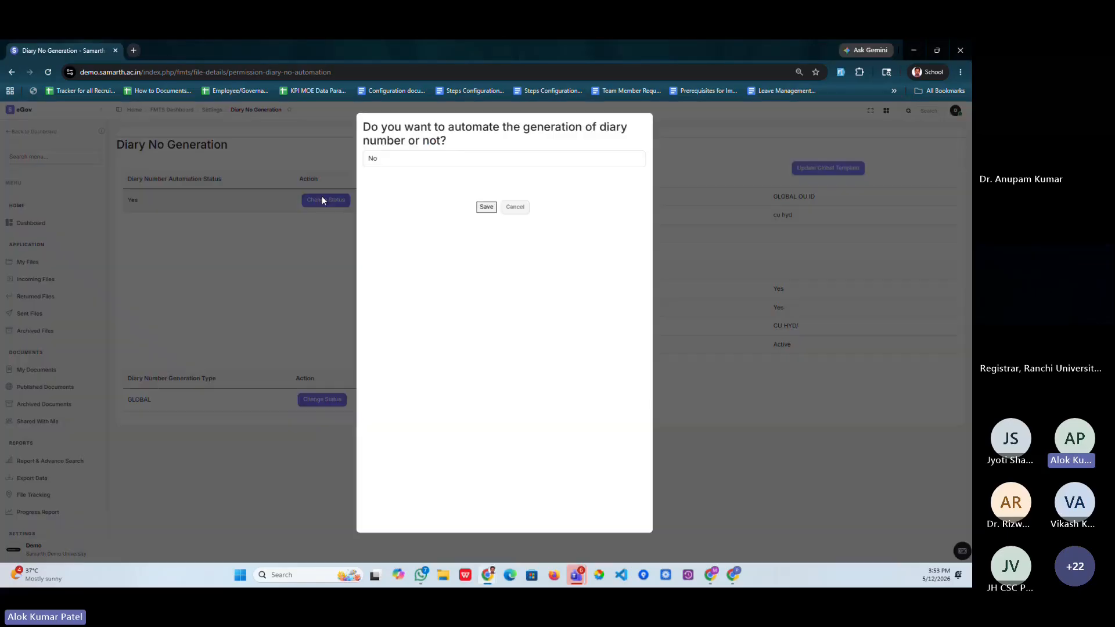
{"action": "left_click", "coordinate": [436, 167]}
{"action": "left_click", "coordinate": [418, 186]}
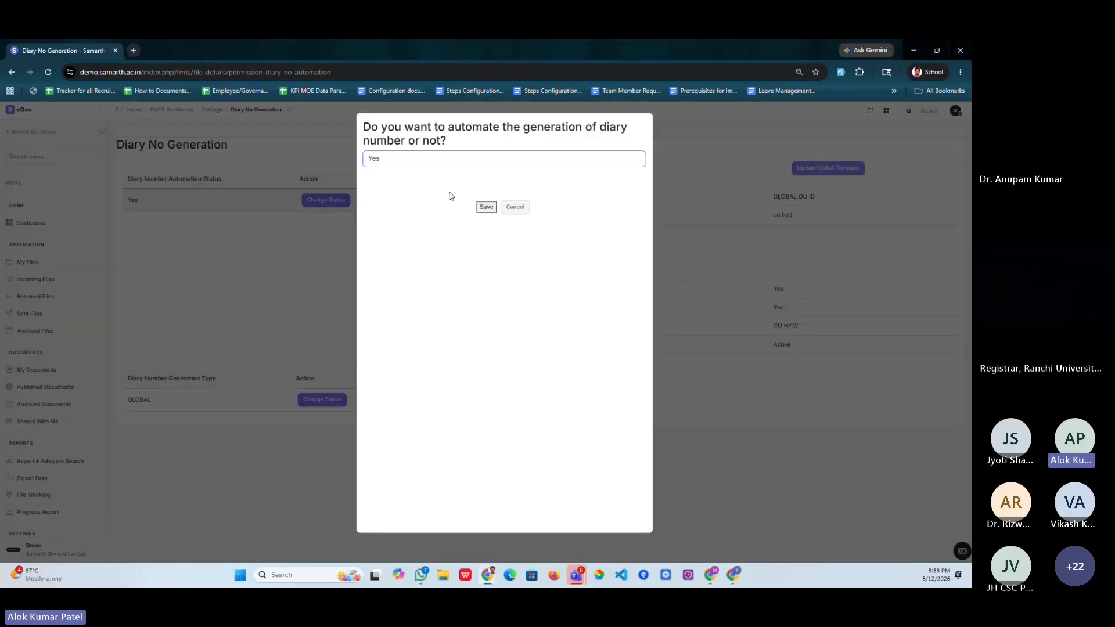
{"action": "left_click", "coordinate": [496, 208]}
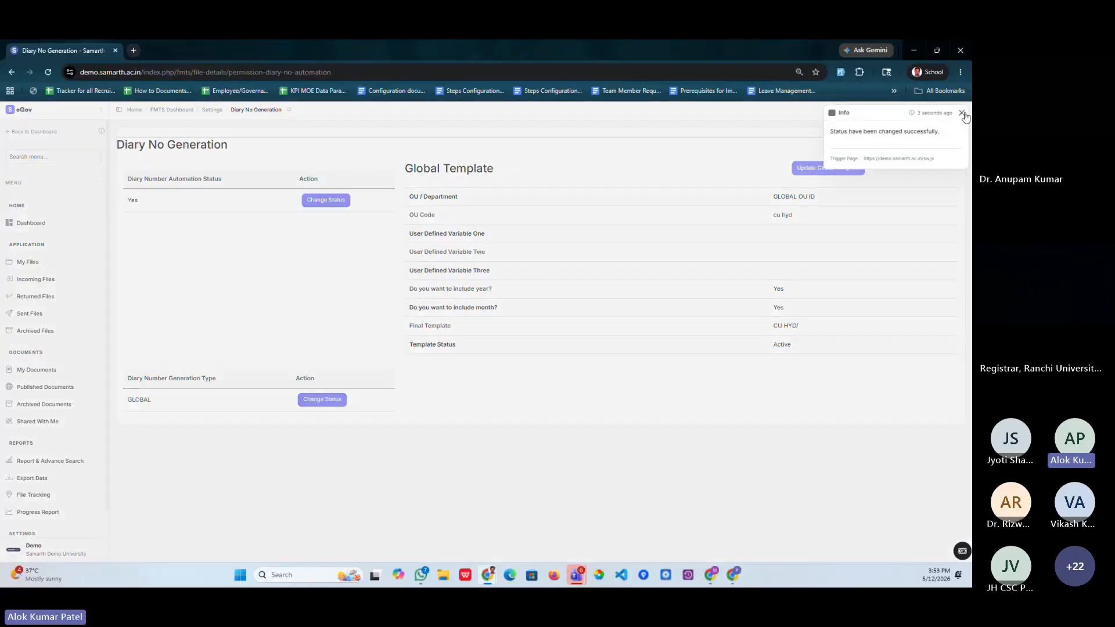
{"action": "left_click", "coordinate": [962, 114]}
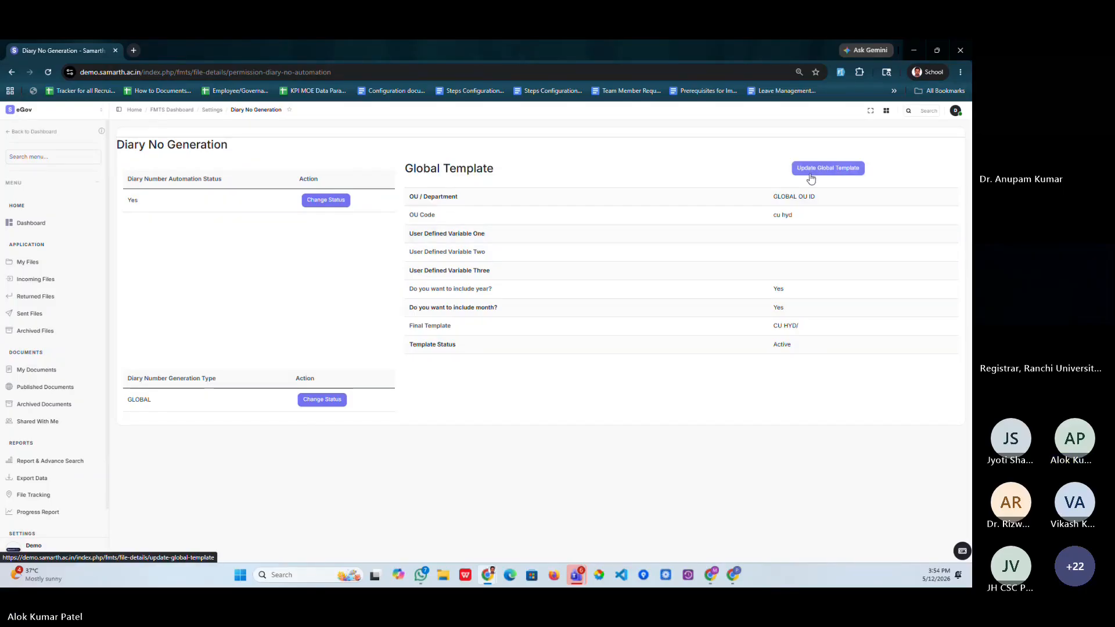
Step: Set global diary number generation to No and confirm the change of generation type
{"action": "left_click", "coordinate": [337, 399]}
{"action": "left_click", "coordinate": [429, 158]}
{"action": "left_click", "coordinate": [402, 198]}
{"action": "left_click", "coordinate": [486, 207]}
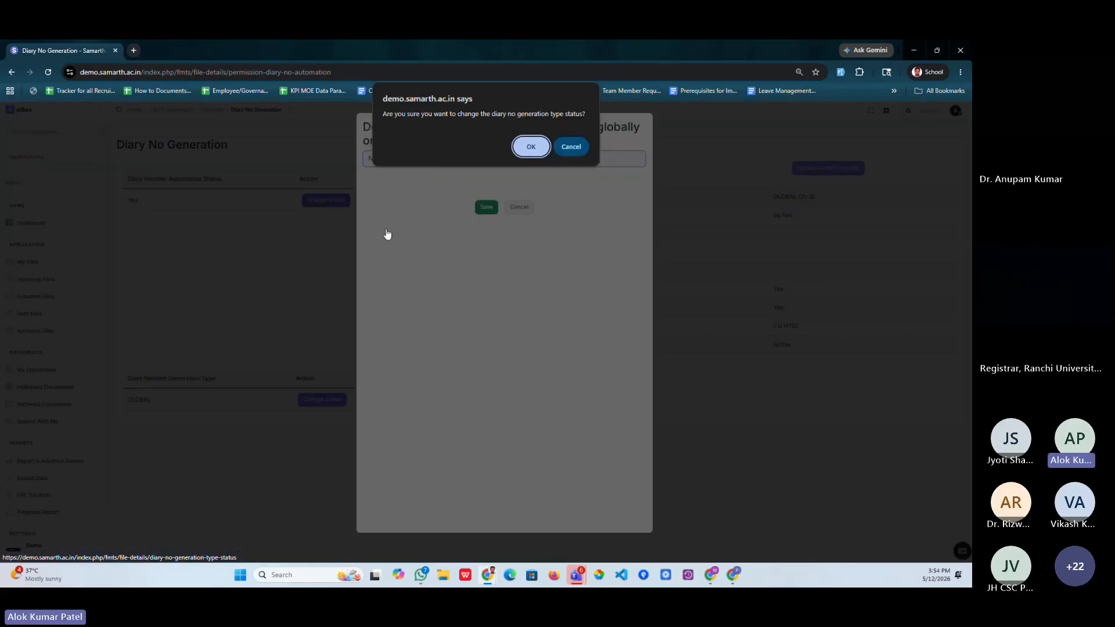
{"action": "left_click", "coordinate": [529, 145]}
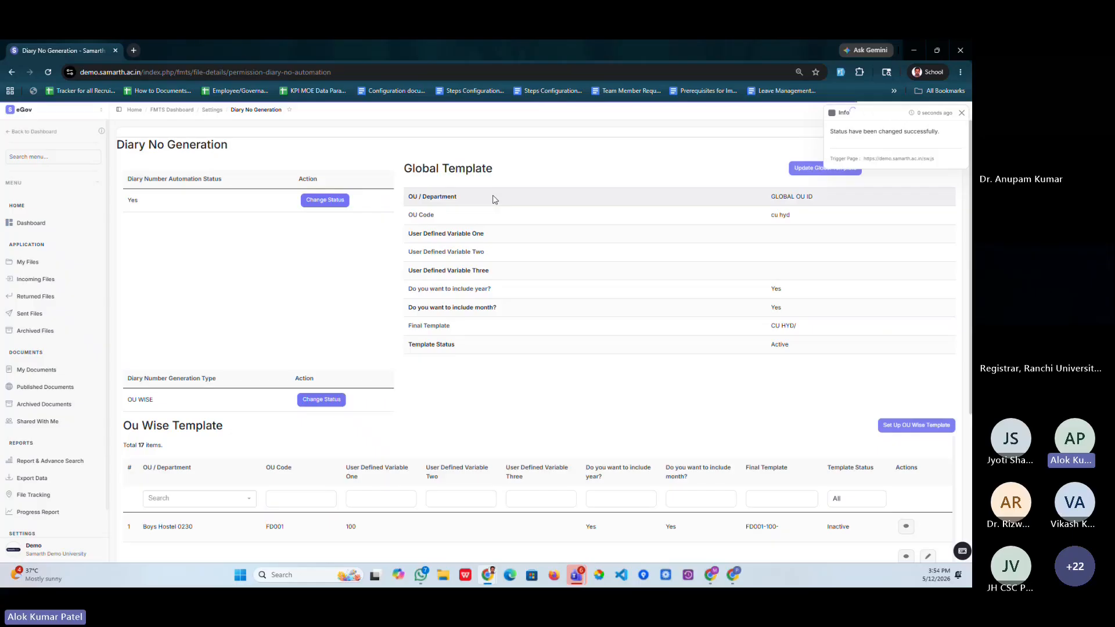
Step: Set the diary number automation status to No, point out the status heading, and clear the notifications
{"action": "left_click", "coordinate": [334, 201]}
{"action": "left_click", "coordinate": [411, 165]}
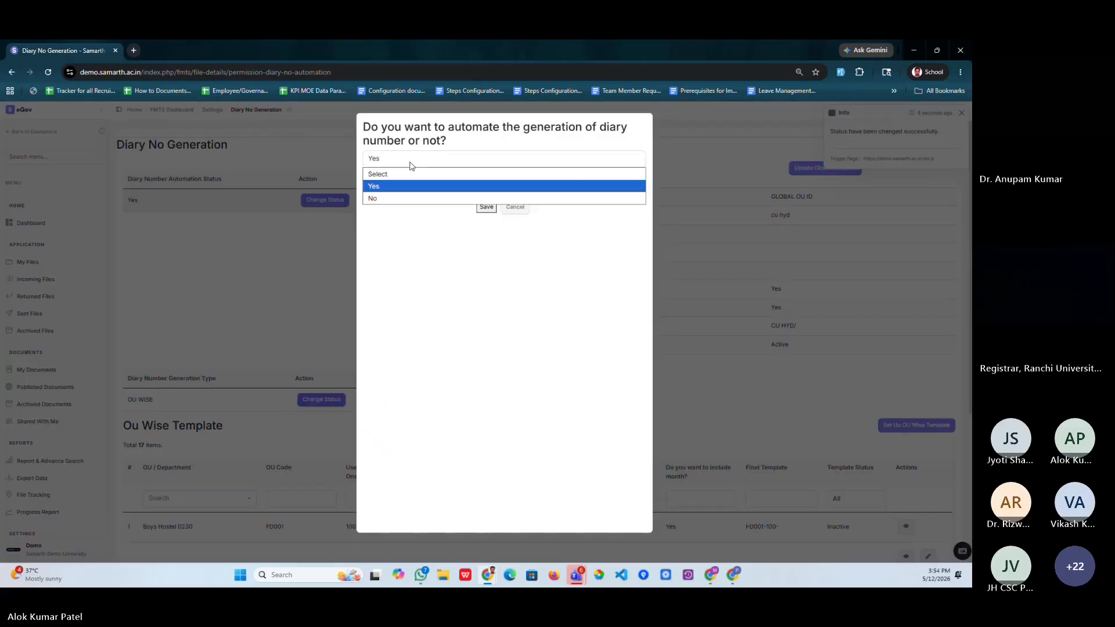
{"action": "left_click", "coordinate": [399, 198]}
{"action": "left_click", "coordinate": [487, 207]}
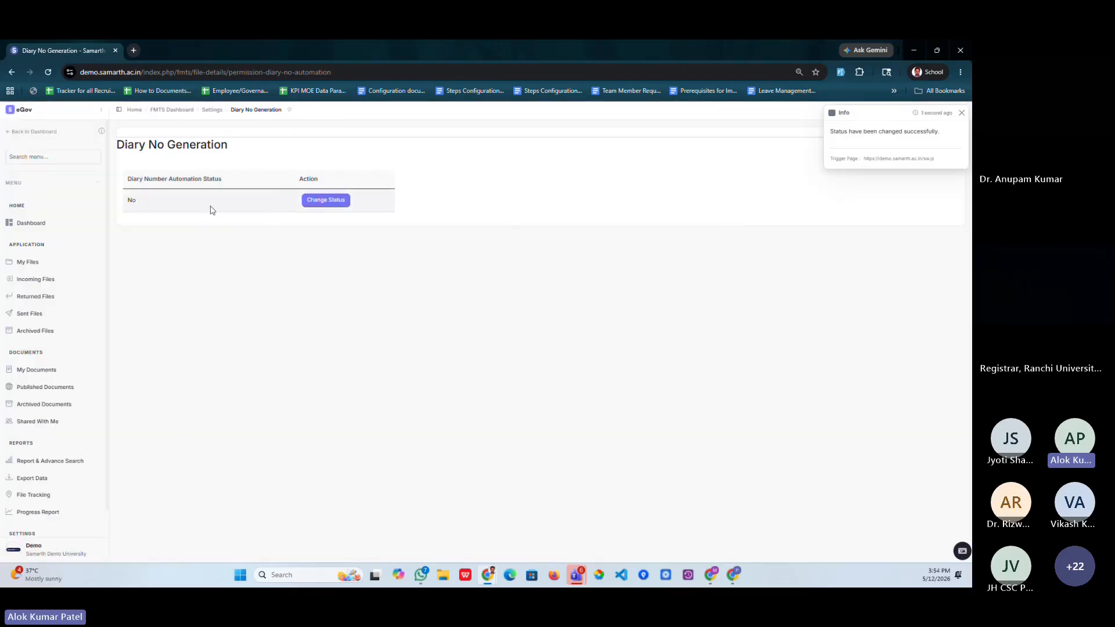
{"action": "left_click_drag", "start_coordinate": [117, 145], "coordinate": [205, 160]}
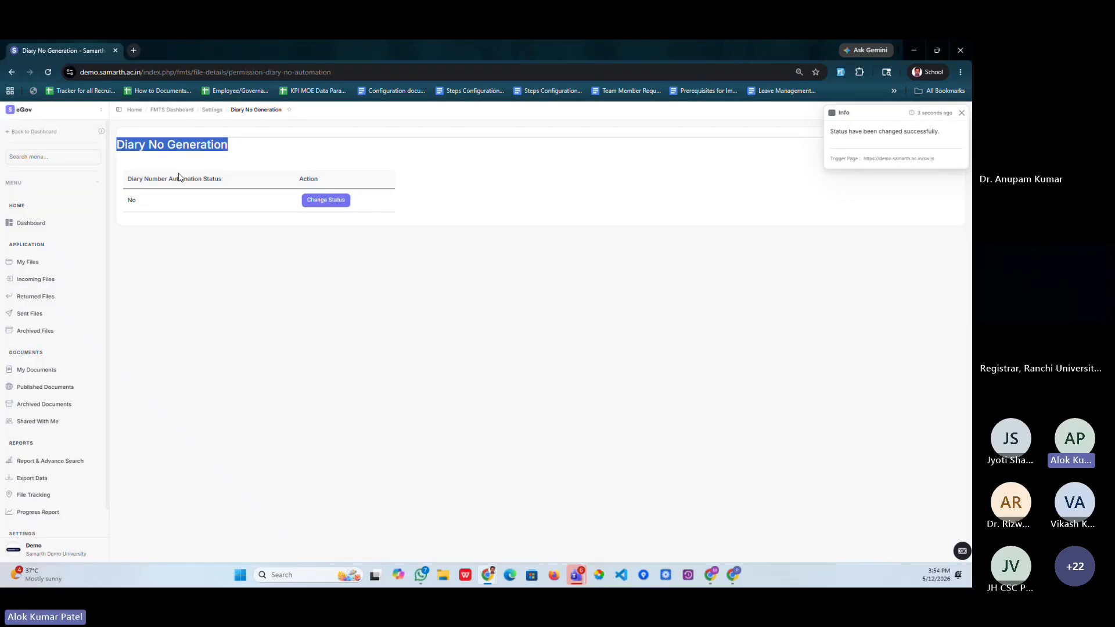
{"action": "left_click_drag", "start_coordinate": [128, 182], "coordinate": [205, 175]}
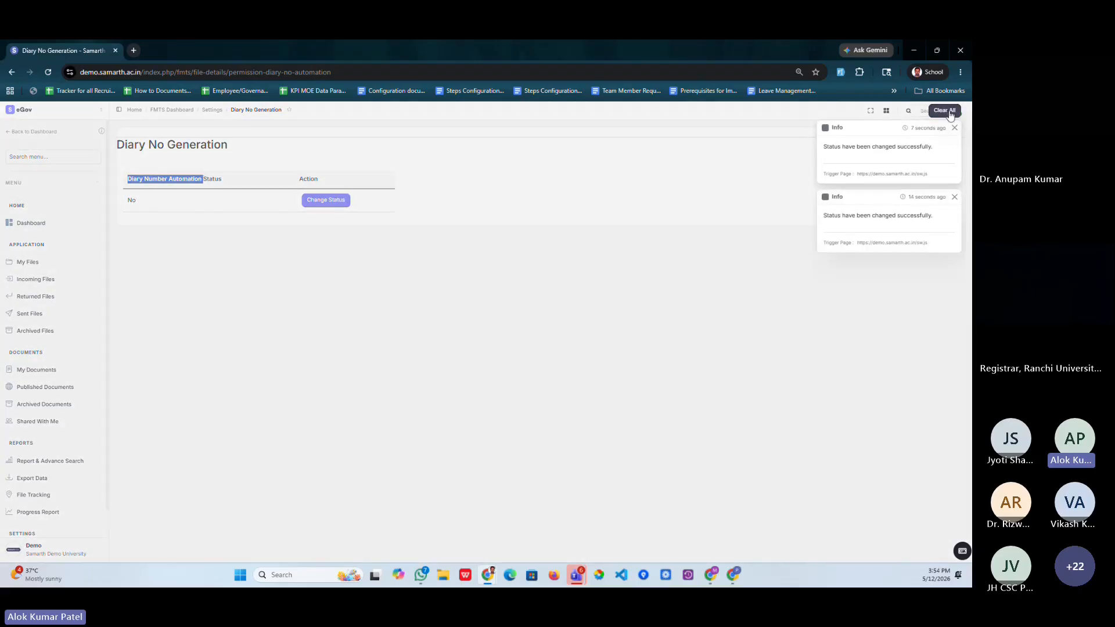
{"action": "left_click", "coordinate": [958, 112]}
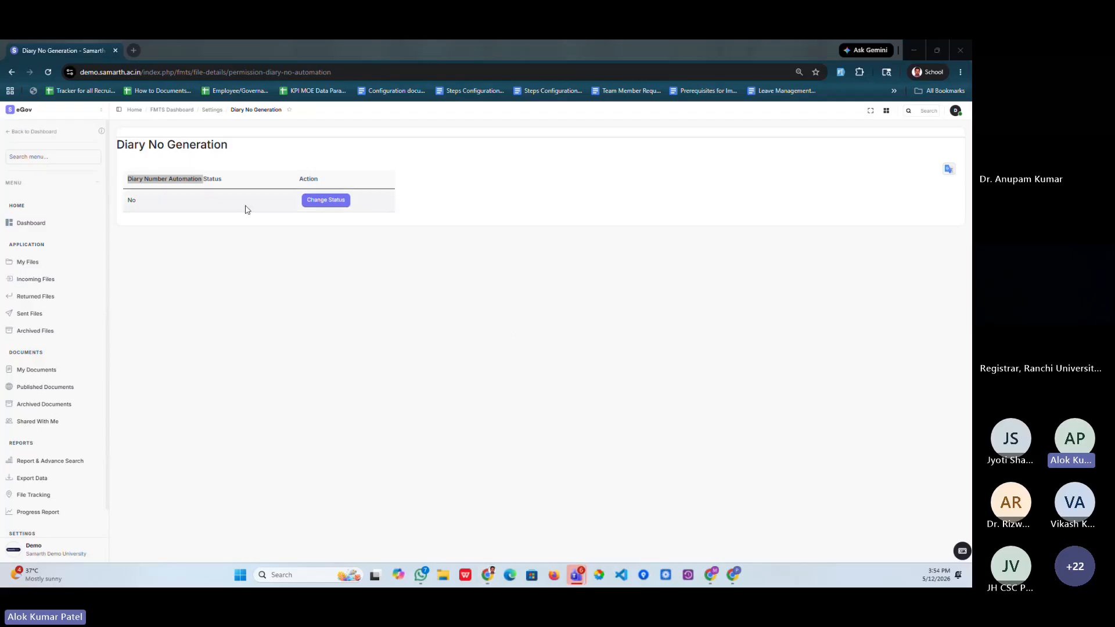
Step: Change the diary number automation status back to Yes and save it
{"action": "double_click", "coordinate": [132, 200]}
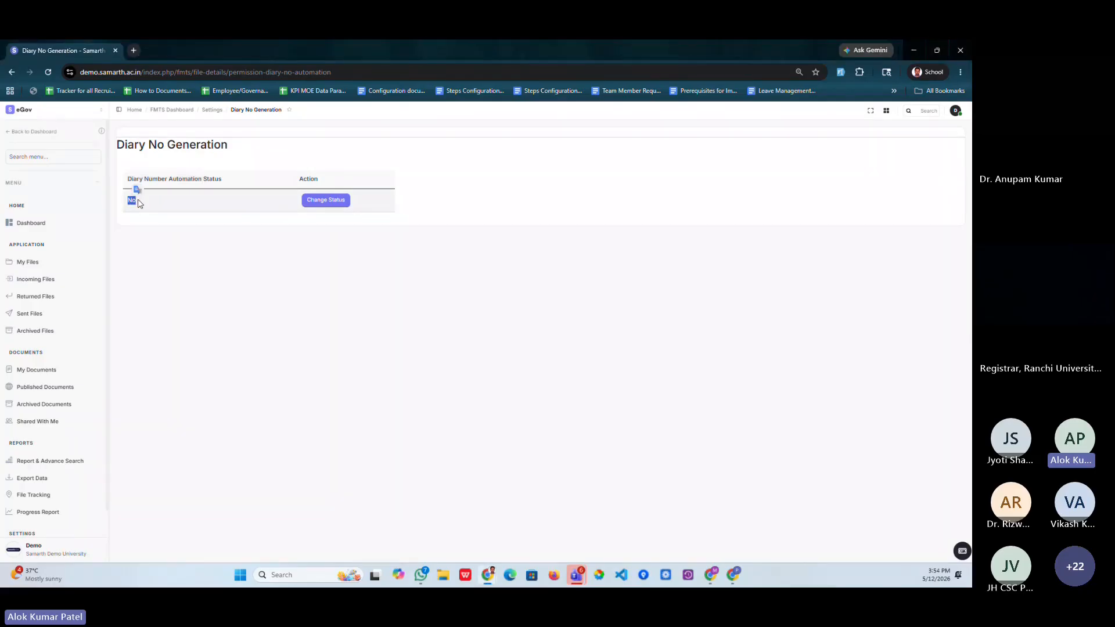
{"action": "left_click", "coordinate": [326, 200]}
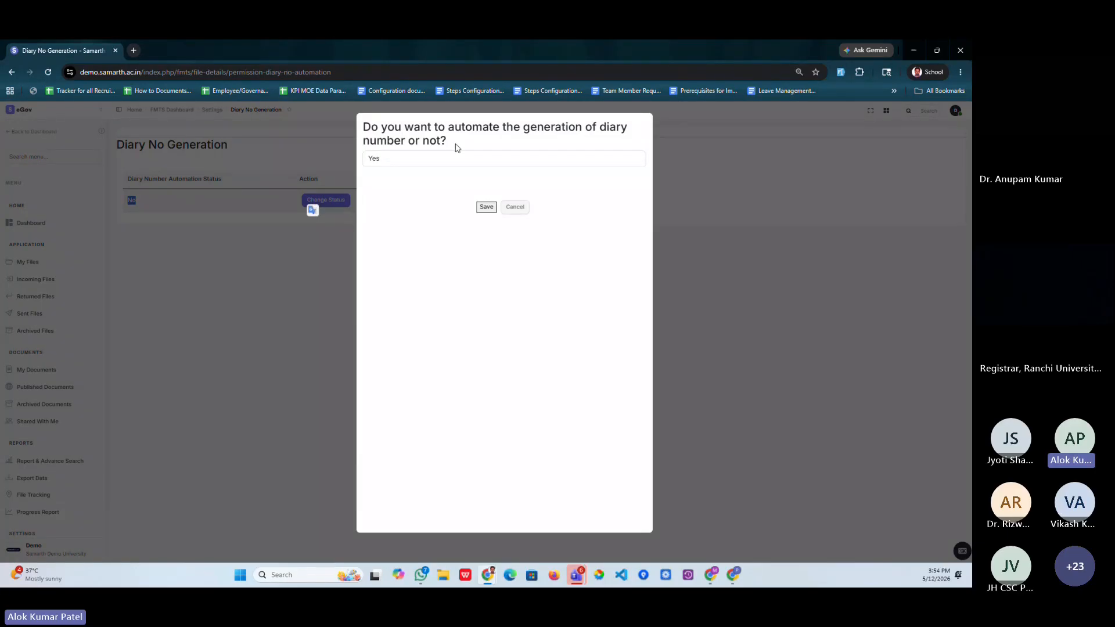
{"action": "left_click", "coordinate": [486, 207]}
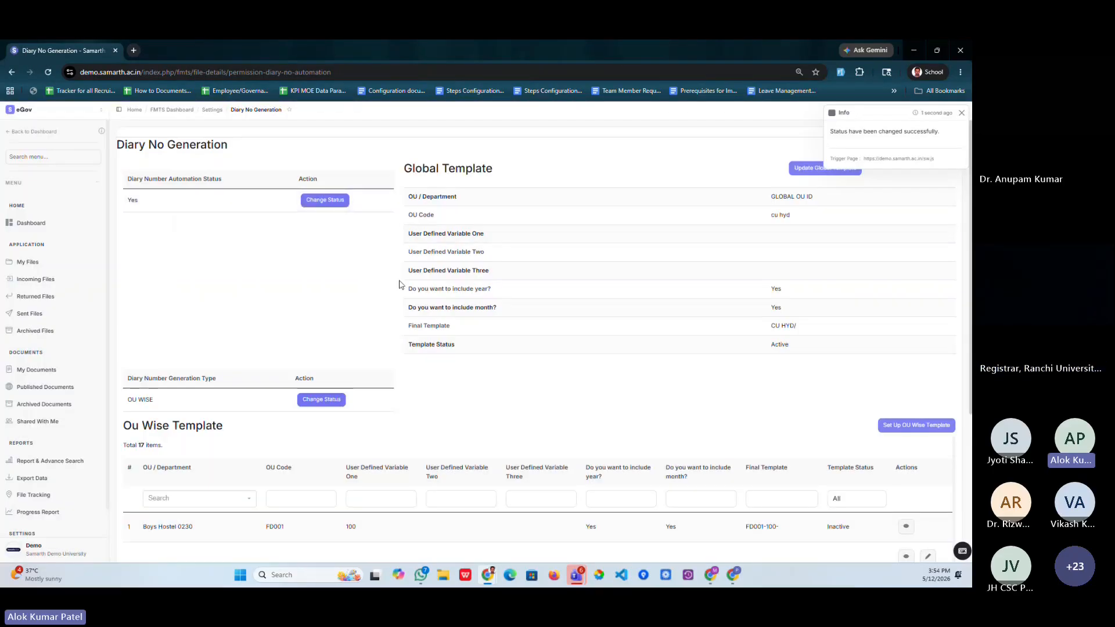
Step: Save the diary number generation type again with global generation set to No, confirm it, and clear all notifications
{"action": "left_click", "coordinate": [323, 400]}
{"action": "left_click", "coordinate": [390, 159]}
{"action": "left_click", "coordinate": [379, 197]}
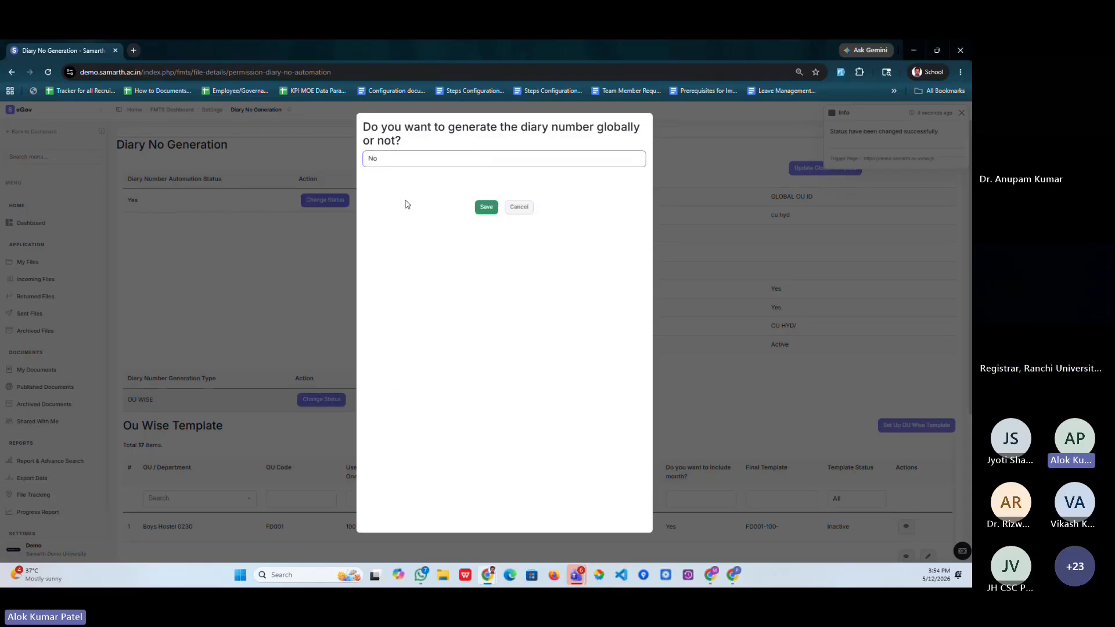
{"action": "left_click", "coordinate": [485, 208]}
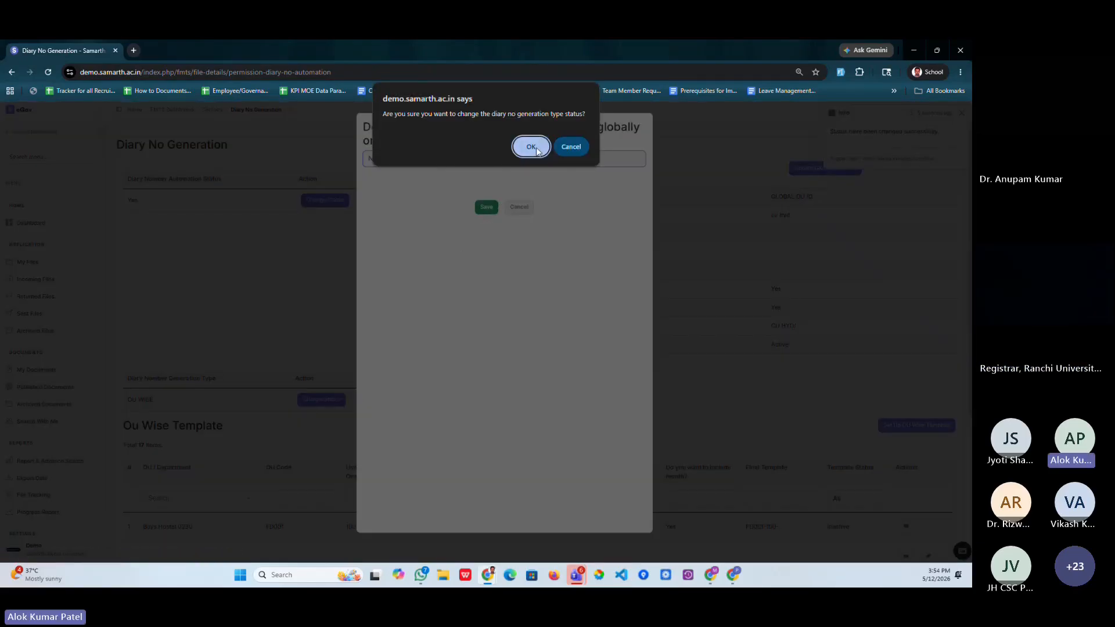
{"action": "left_click", "coordinate": [536, 149]}
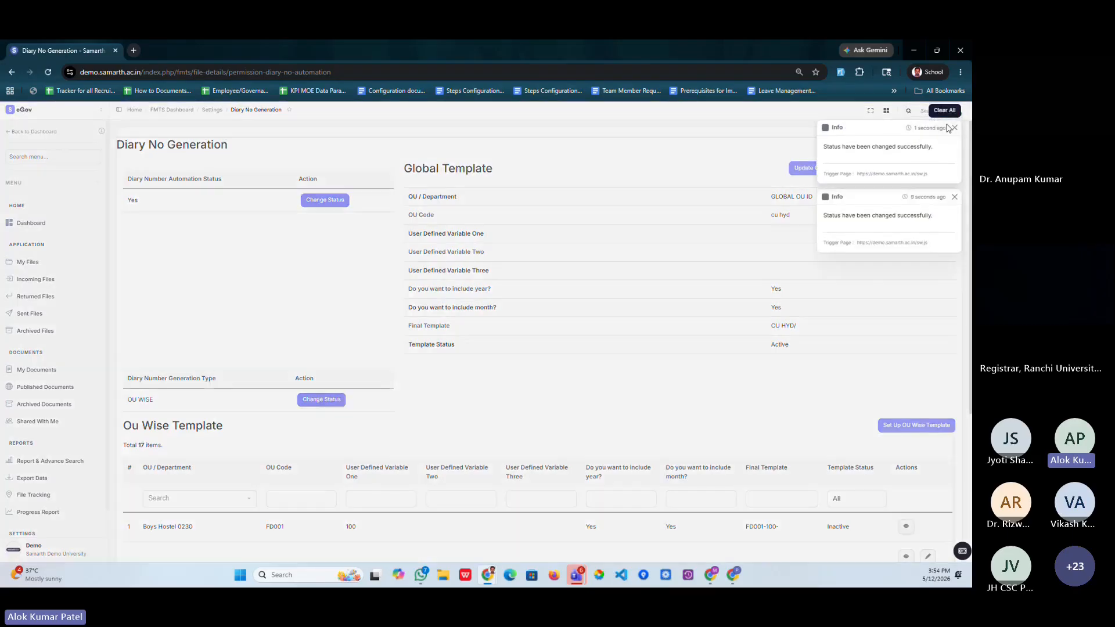
{"action": "left_click", "coordinate": [944, 110]}
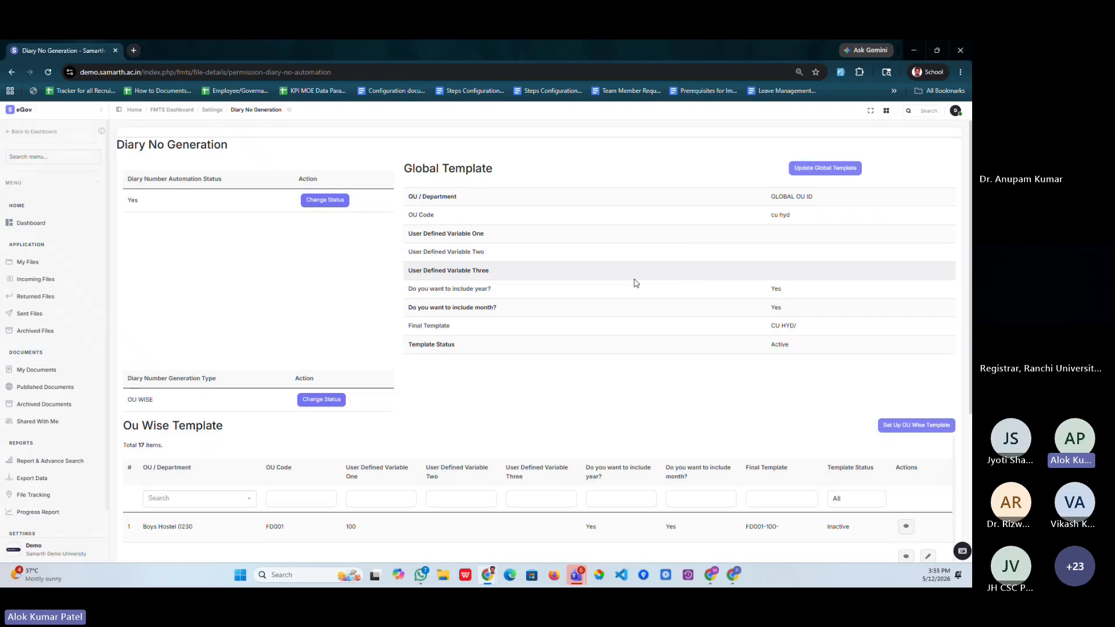
Step: Open the global diary number template for updating and replace its OU Code with JWU
{"action": "left_click", "coordinate": [816, 175]}
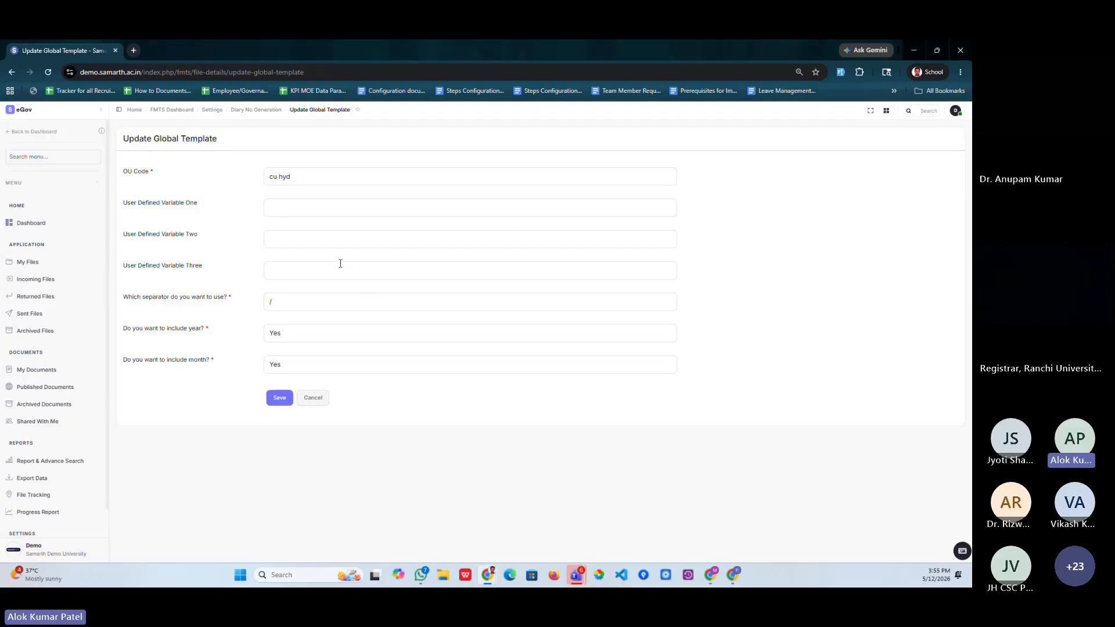
{"action": "left_click_drag", "start_coordinate": [121, 198], "coordinate": [225, 308]}
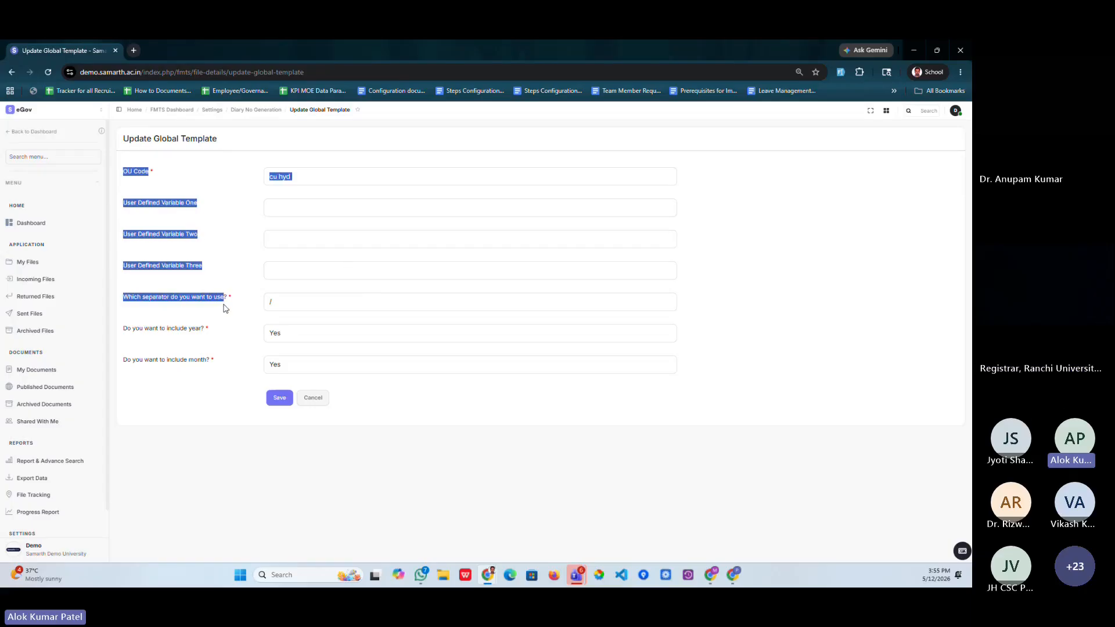
{"action": "left_click", "coordinate": [133, 172]}
{"action": "triple_click", "coordinate": [305, 177]}
{"action": "key", "text": "BackSpace"}
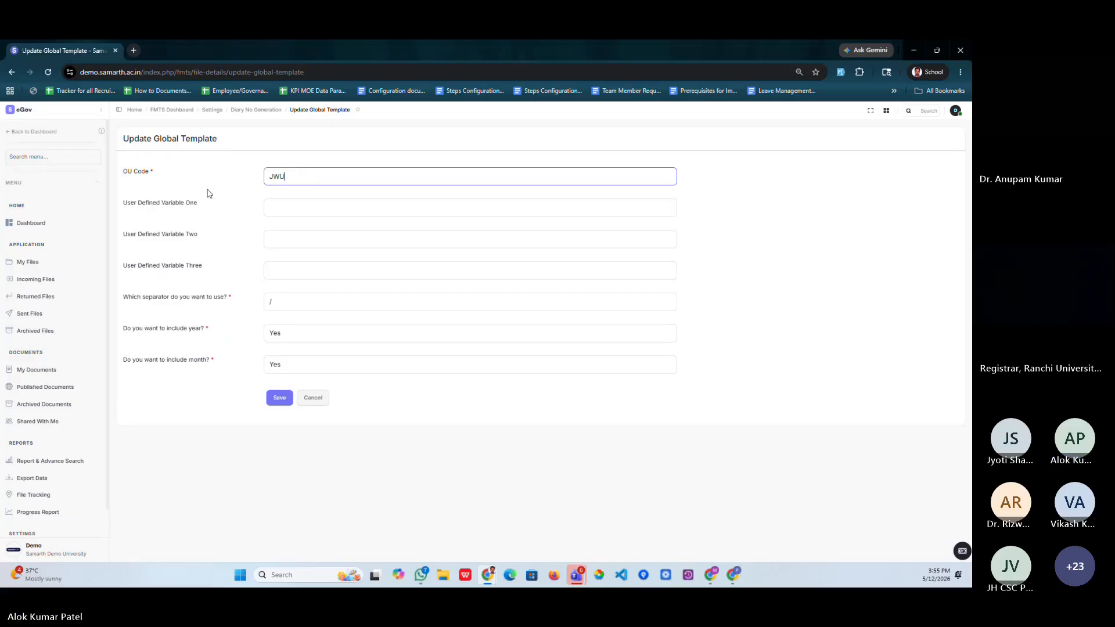
Step: Set the template's user defined variables One, Two and Three to FILE, Rec and test
{"action": "left_click", "coordinate": [289, 208]}
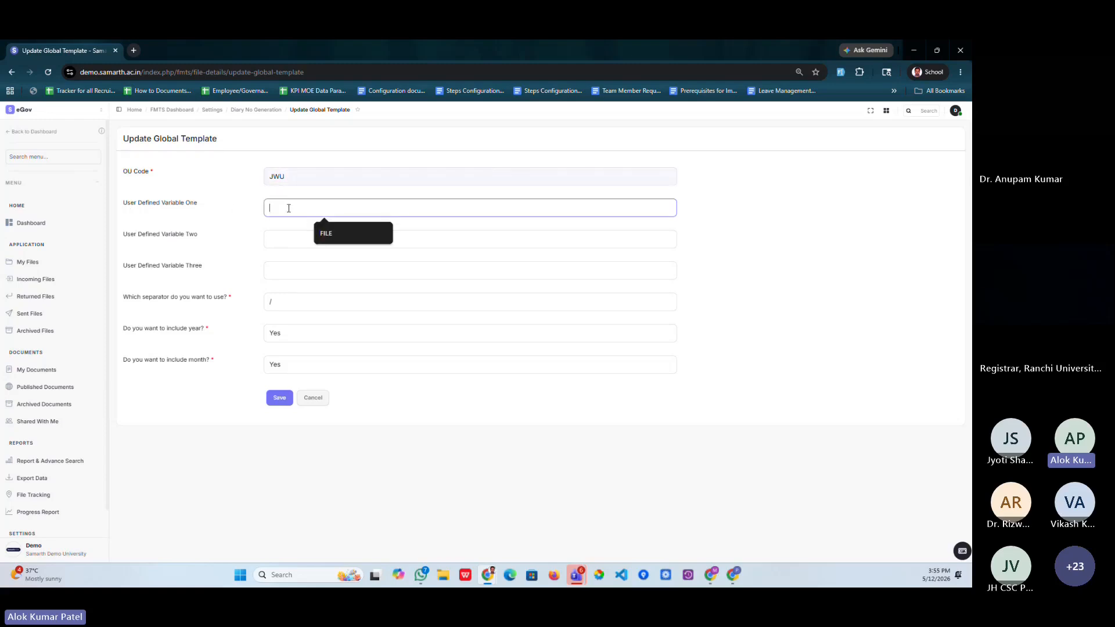
{"action": "left_click", "coordinate": [339, 231]}
{"action": "left_click", "coordinate": [283, 238]}
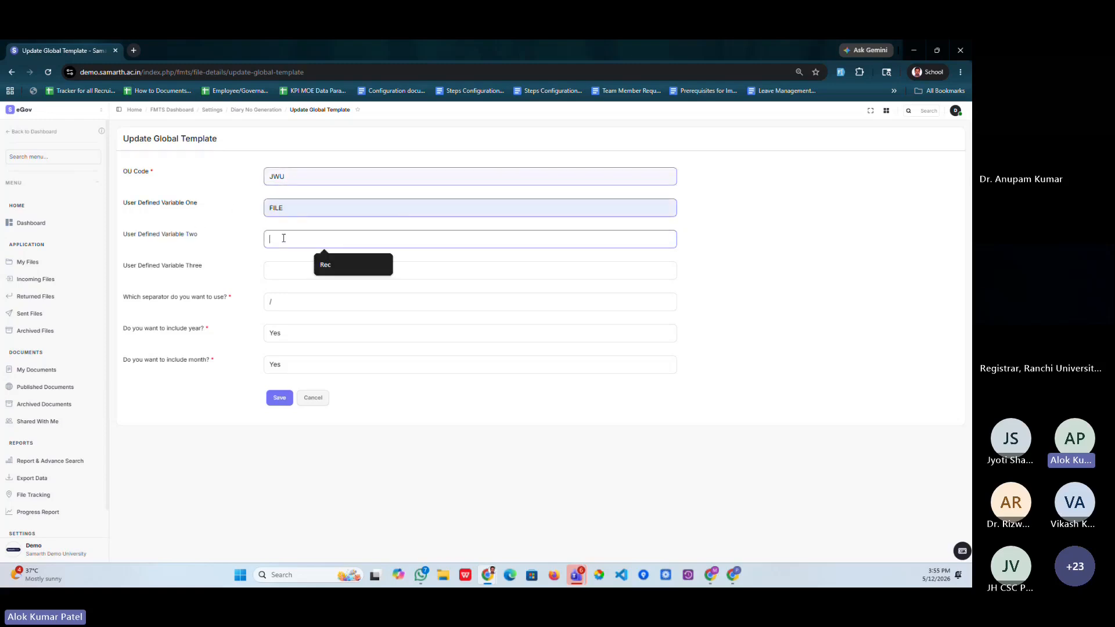
{"action": "left_click", "coordinate": [318, 264]}
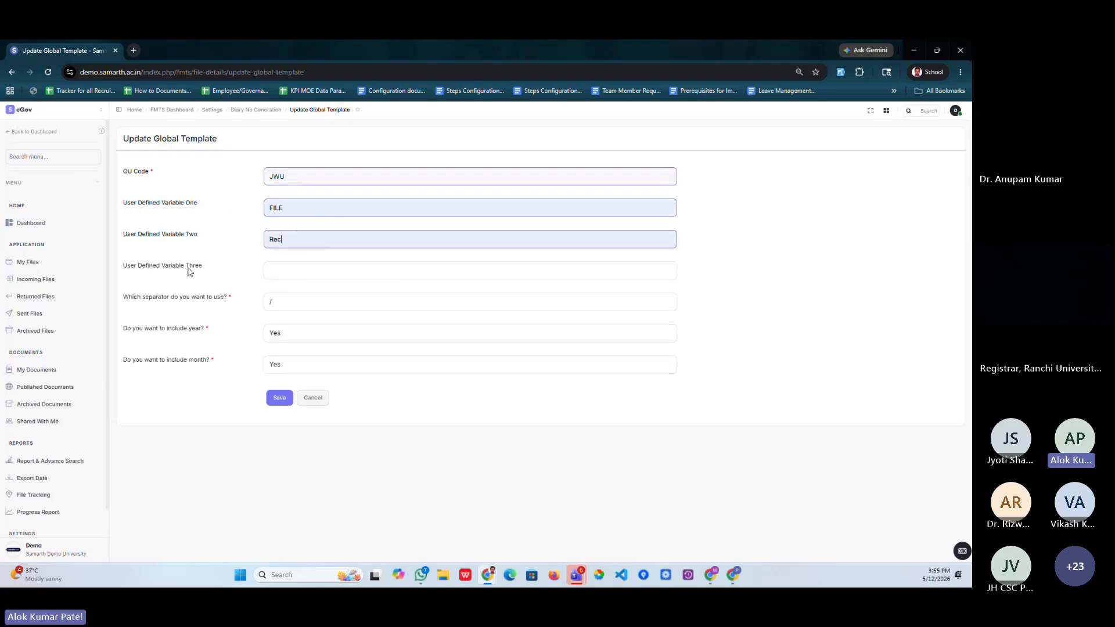
{"action": "left_click", "coordinate": [283, 279]}
{"action": "left_click", "coordinate": [319, 297]}
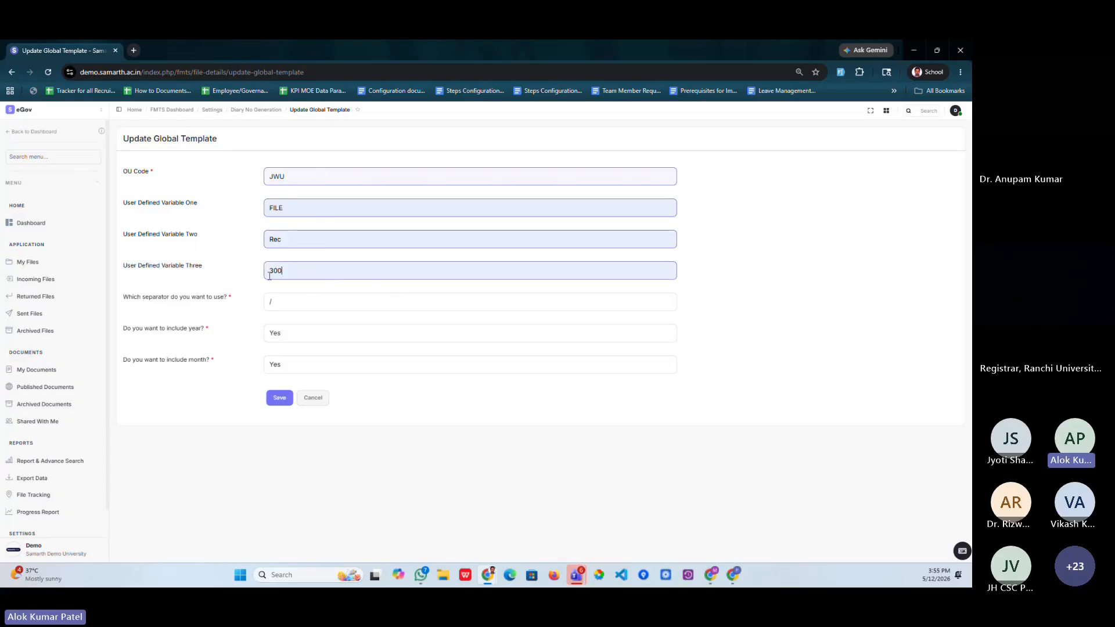
{"action": "key", "text": "BackSpace"}
{"action": "key", "text": "BackSpace"}
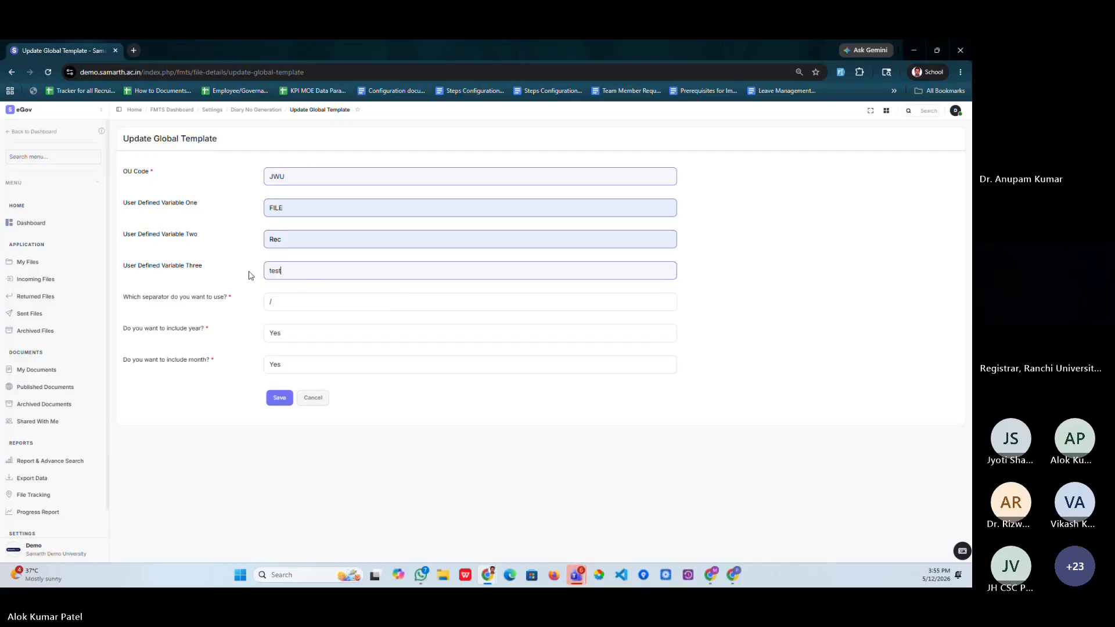
Step: Keep / as the separator, set both year and month inclusion to Yes, and save the global template
{"action": "left_click_drag", "start_coordinate": [124, 299], "coordinate": [205, 302]}
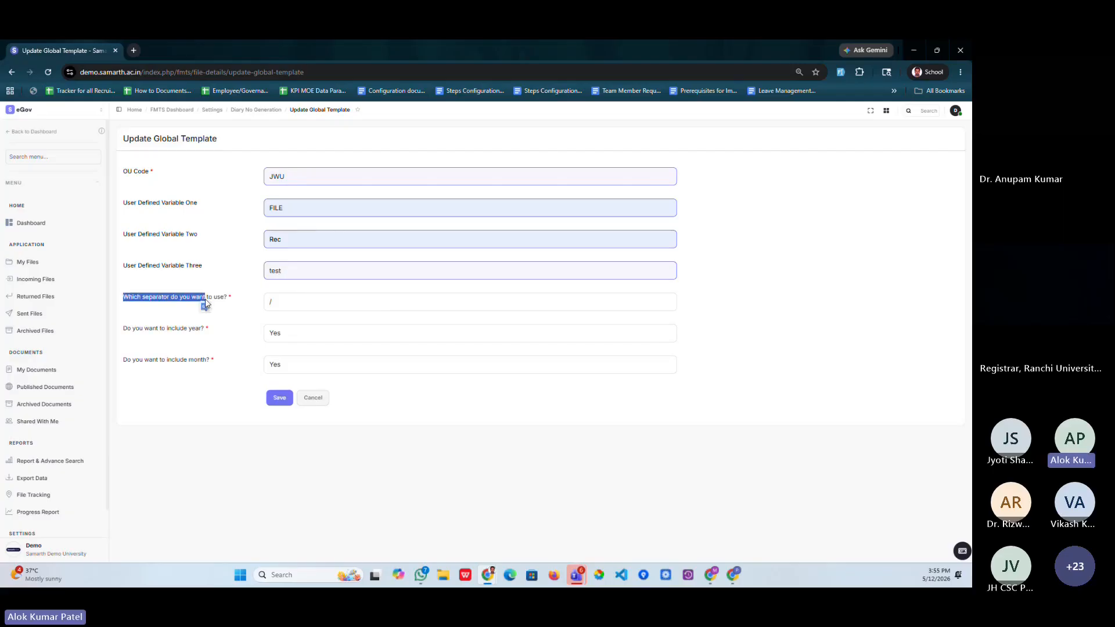
{"action": "left_click", "coordinate": [283, 303]}
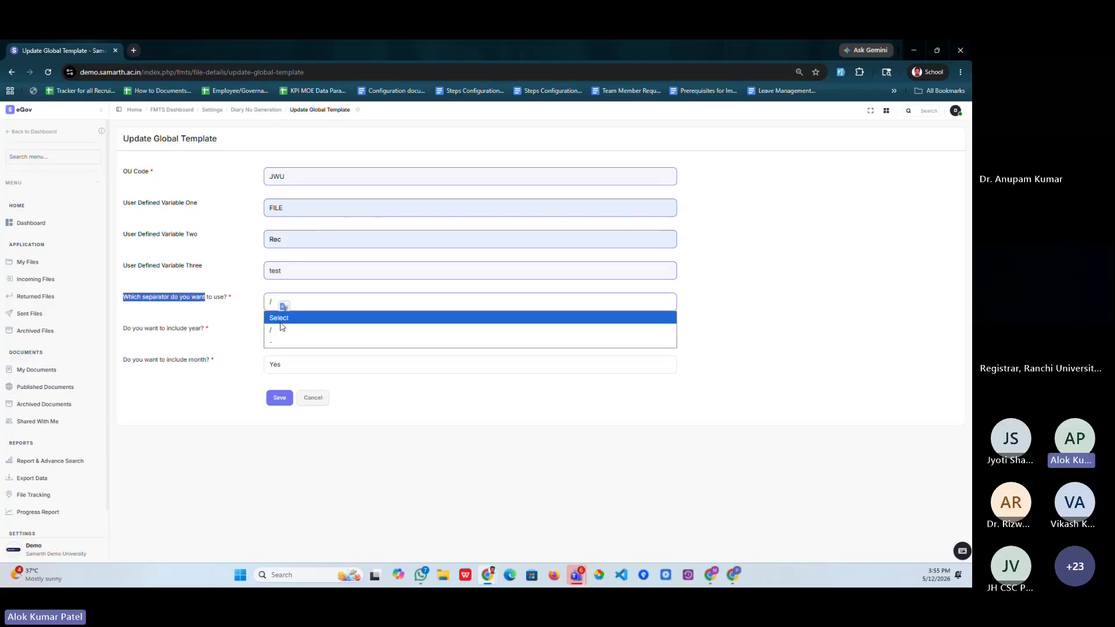
{"action": "left_click", "coordinate": [135, 335]}
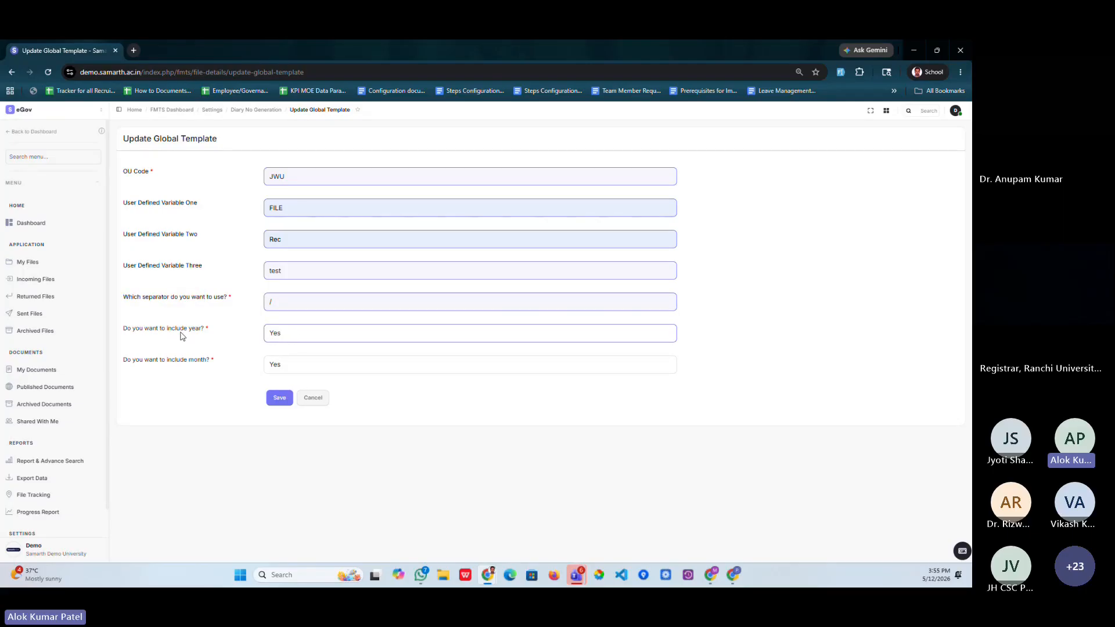
{"action": "left_click", "coordinate": [299, 339]}
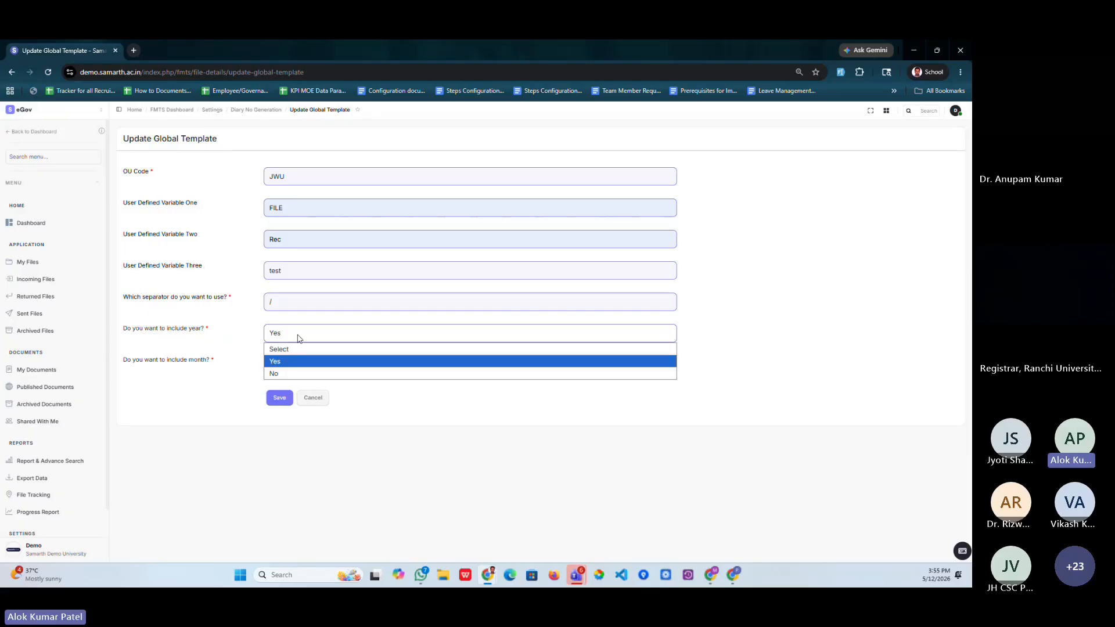
{"action": "left_click", "coordinate": [222, 376]}
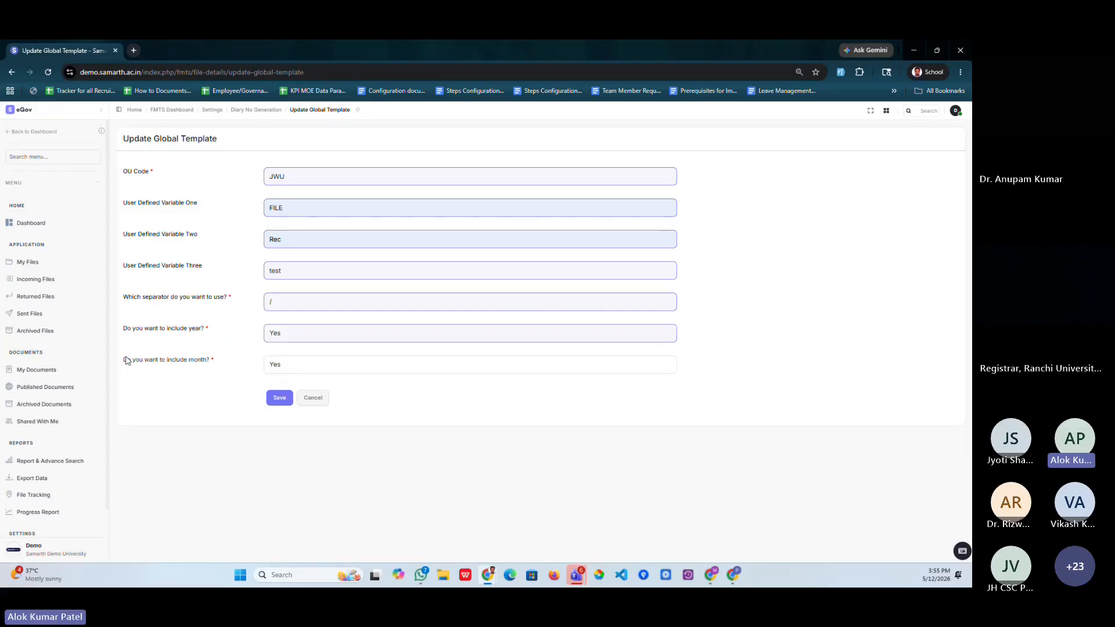
{"action": "left_click_drag", "start_coordinate": [128, 361], "coordinate": [200, 365]}
{"action": "left_click", "coordinate": [289, 367]}
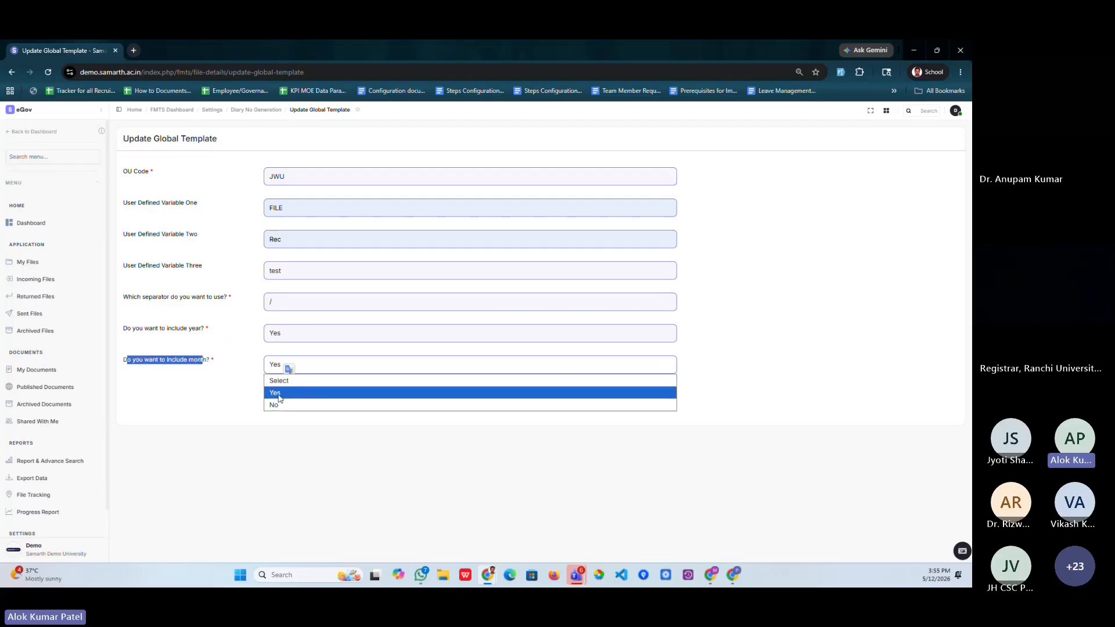
{"action": "left_click", "coordinate": [286, 379]}
{"action": "left_click", "coordinate": [276, 397]}
Step: Review the saved global template's fields and the final template they generate
{"action": "left_click_drag", "start_coordinate": [407, 189], "coordinate": [449, 336]}
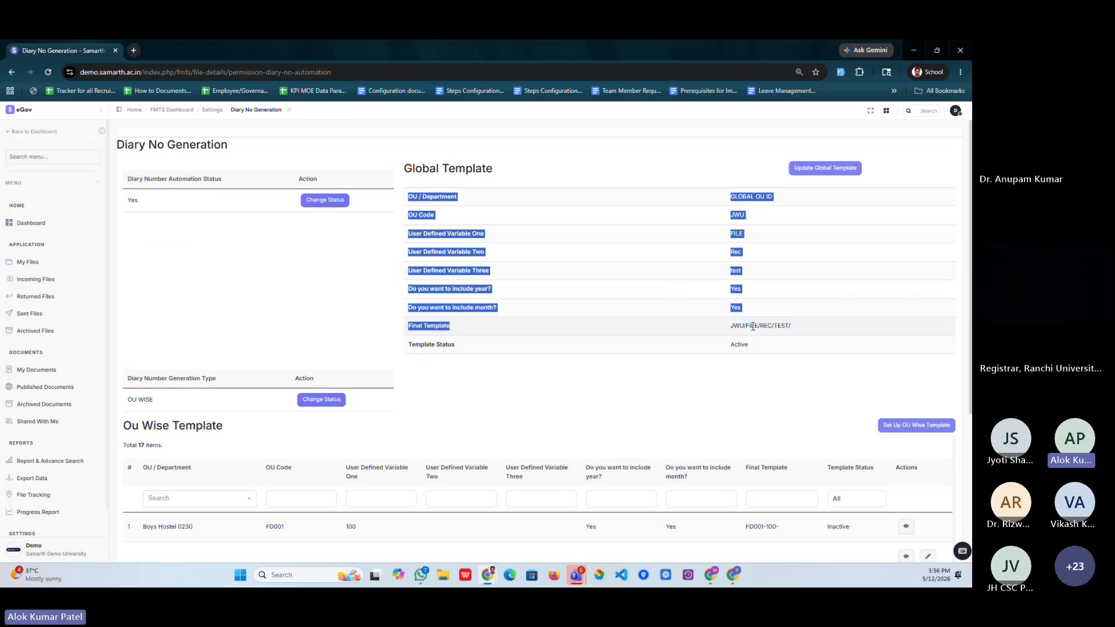
{"action": "left_click_drag", "start_coordinate": [732, 327], "coordinate": [793, 327]}
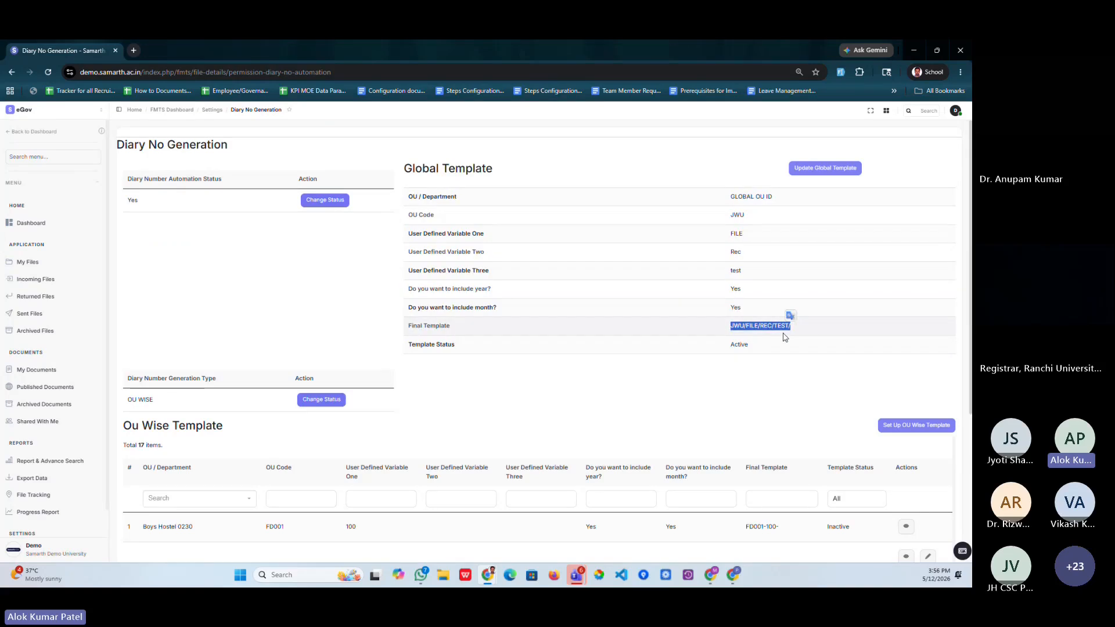
{"action": "triple_click", "coordinate": [766, 321]}
{"action": "left_click_drag", "start_coordinate": [408, 167], "coordinate": [750, 326]}
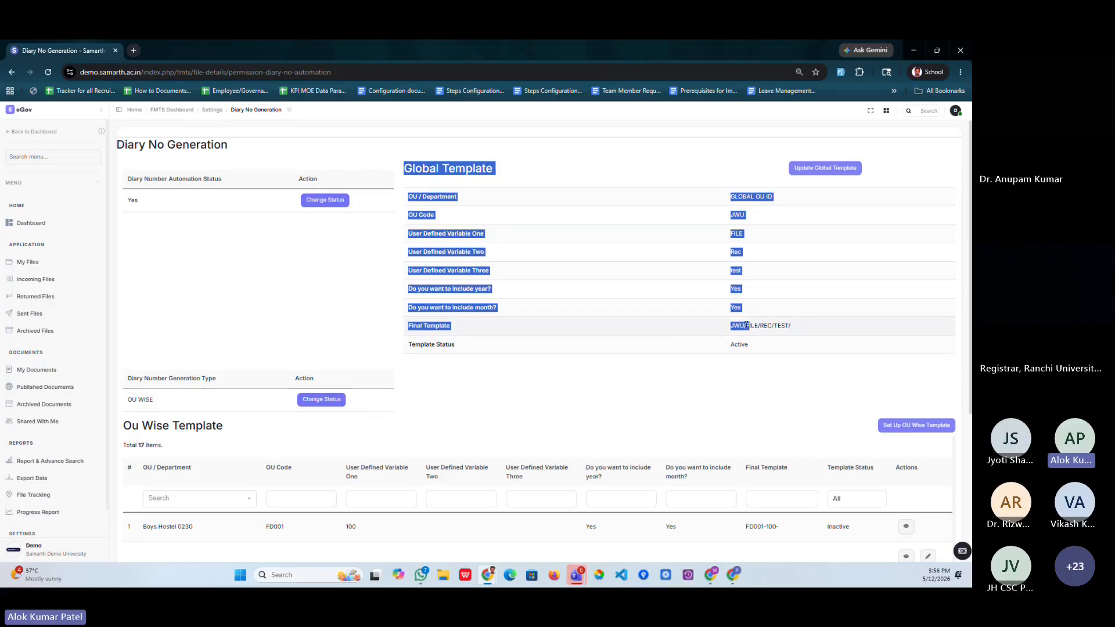
{"action": "triple_click", "coordinate": [751, 326]}
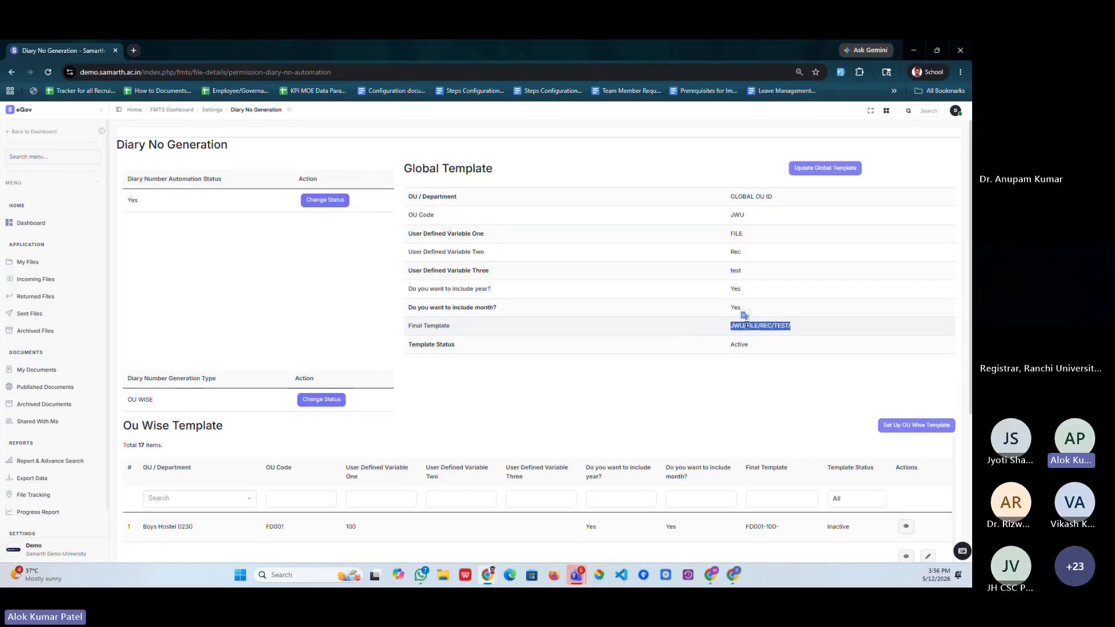
Step: Check the current diary number generation type and the Ou Wise Template section beneath it
{"action": "scroll", "coordinate": [522, 372], "scroll_direction": "down", "scroll_amount": 2}
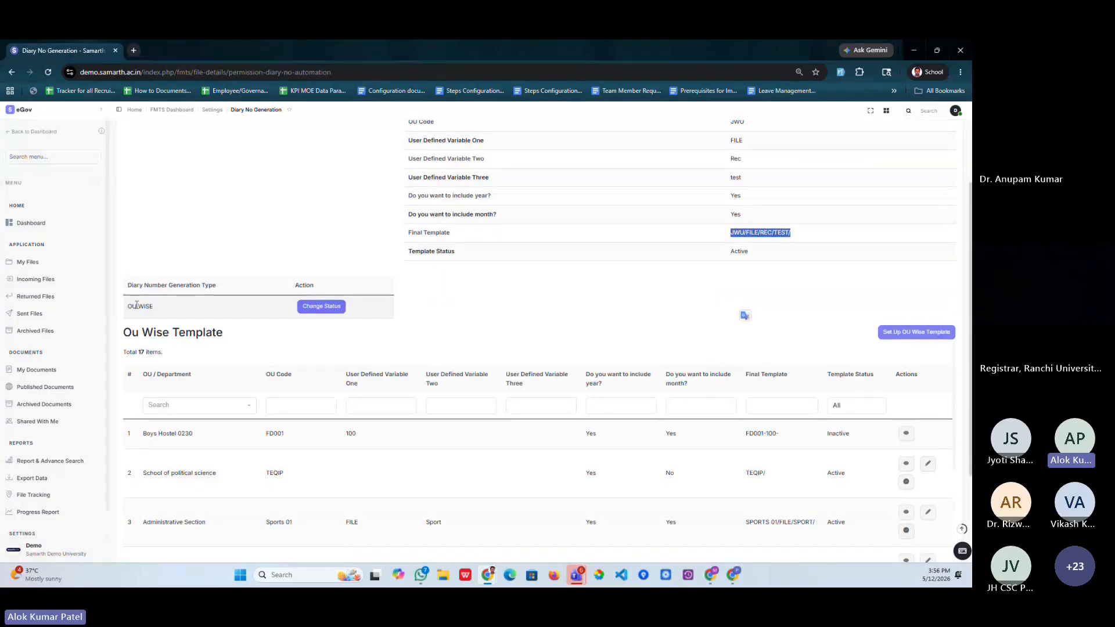
{"action": "left_click_drag", "start_coordinate": [129, 306], "coordinate": [153, 306]}
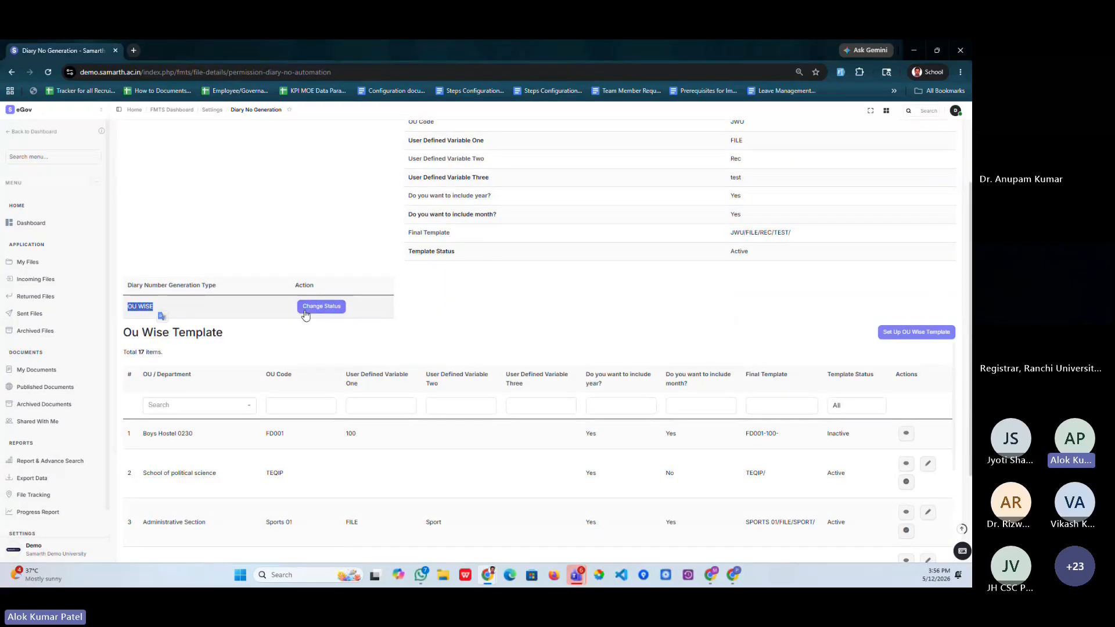
{"action": "left_click_drag", "start_coordinate": [124, 329], "coordinate": [234, 339]}
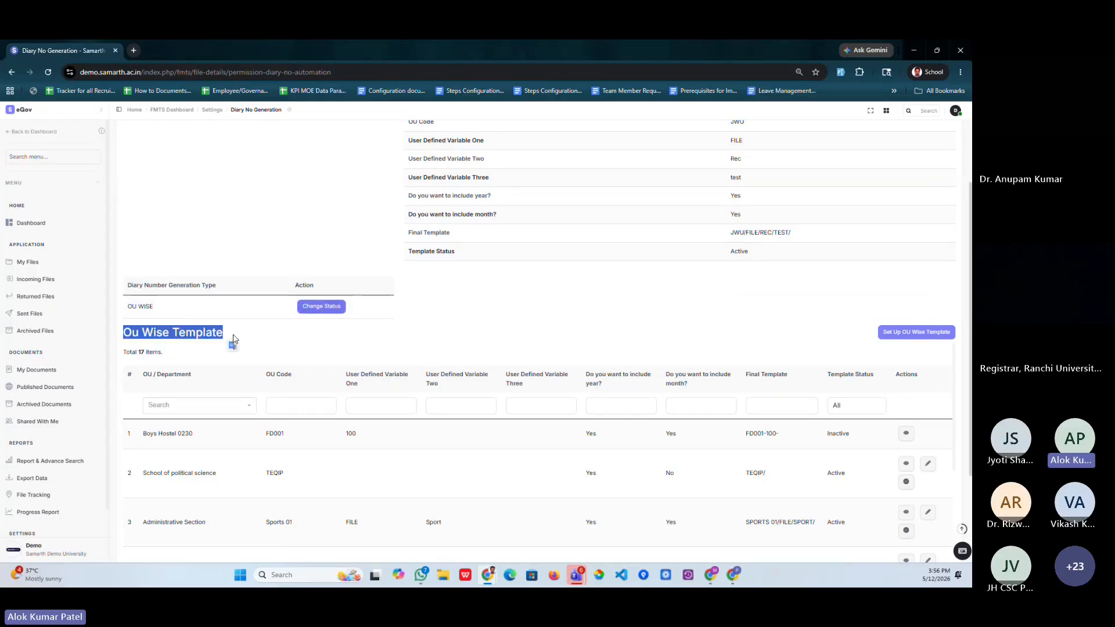
Step: Open the form for setting up an OU wise template and browse its list of OUs and departments
{"action": "left_click", "coordinate": [901, 336]}
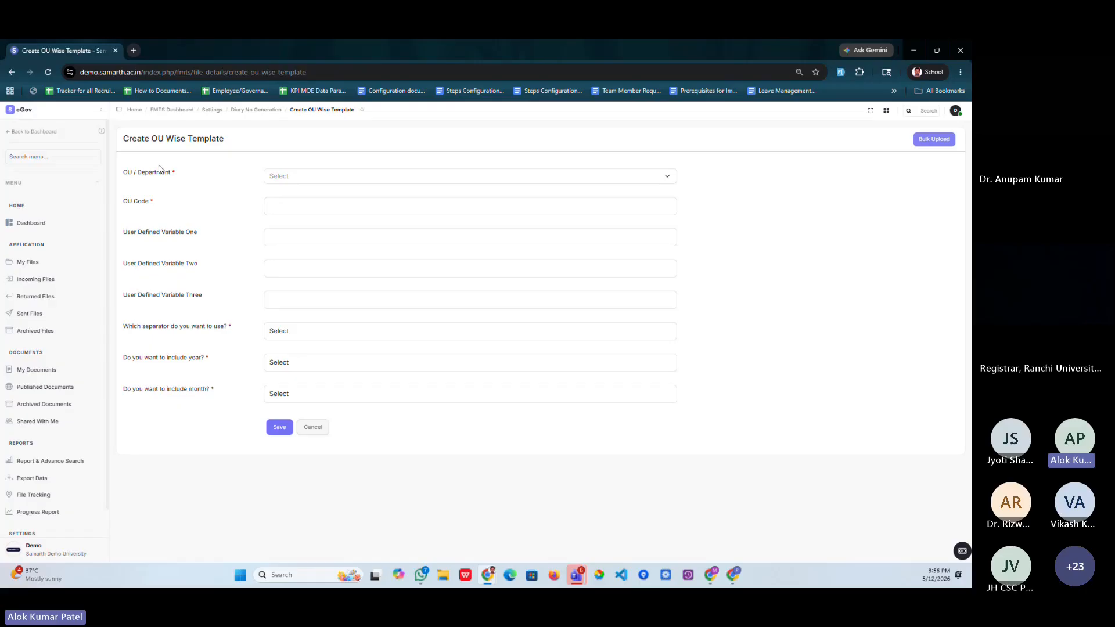
{"action": "left_click_drag", "start_coordinate": [122, 180], "coordinate": [183, 164]}
{"action": "left_click", "coordinate": [289, 180]}
{"action": "scroll", "coordinate": [294, 250], "scroll_direction": "down", "scroll_amount": 5}
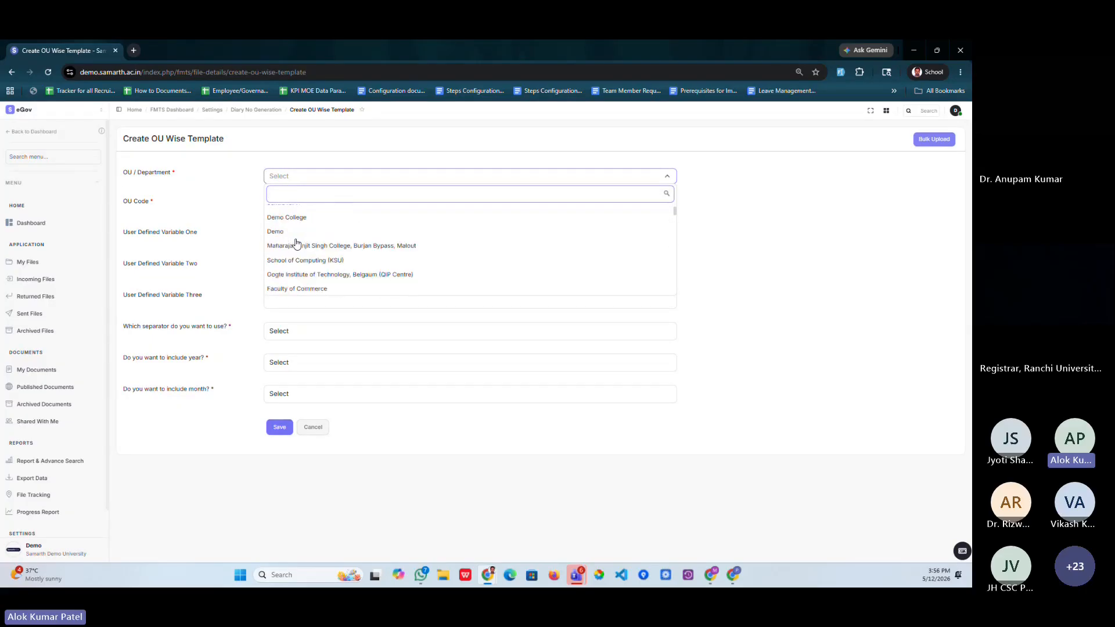
{"action": "scroll", "coordinate": [296, 243], "scroll_direction": "down", "scroll_amount": 3}
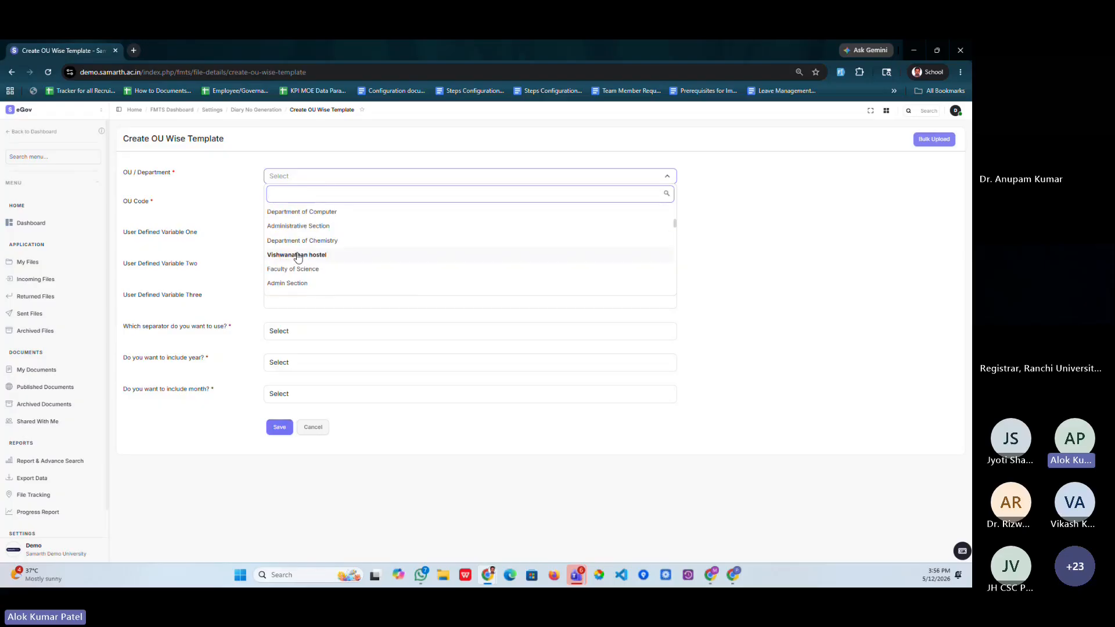
{"action": "scroll", "coordinate": [298, 257], "scroll_direction": "down", "scroll_amount": 4}
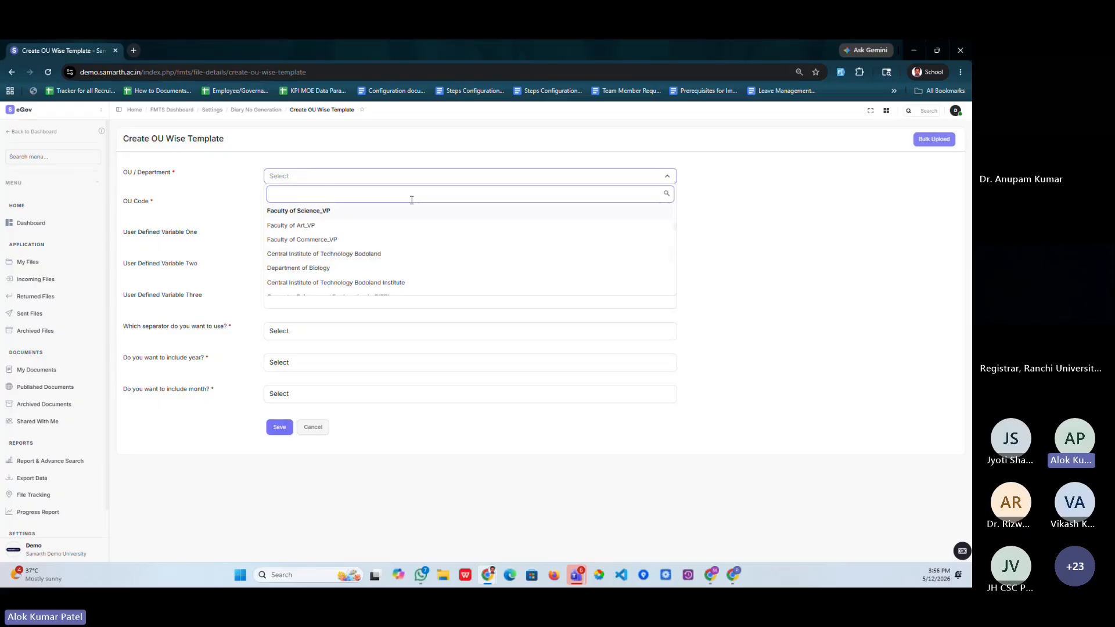
Step: Review the OU wise template form's fields from department to month inclusion, and return to the Diary No Generation page without saving
{"action": "left_click_drag", "start_coordinate": [123, 138], "coordinate": [219, 140]}
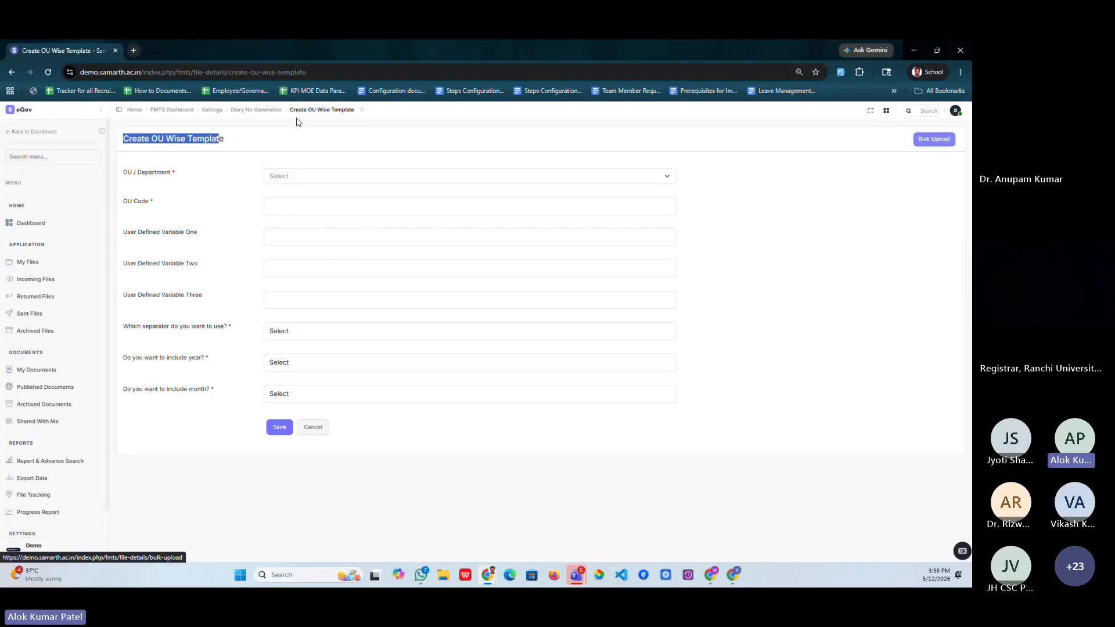
{"action": "left_click", "coordinate": [126, 172]}
{"action": "left_click_drag", "start_coordinate": [125, 173], "coordinate": [221, 414]}
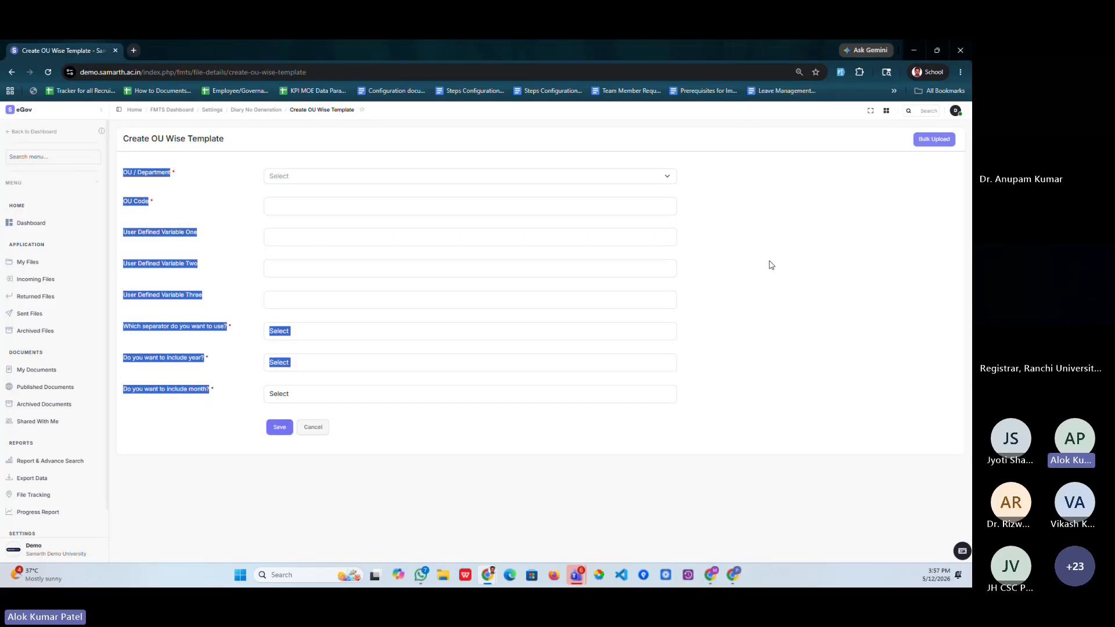
{"action": "left_click", "coordinate": [302, 208]}
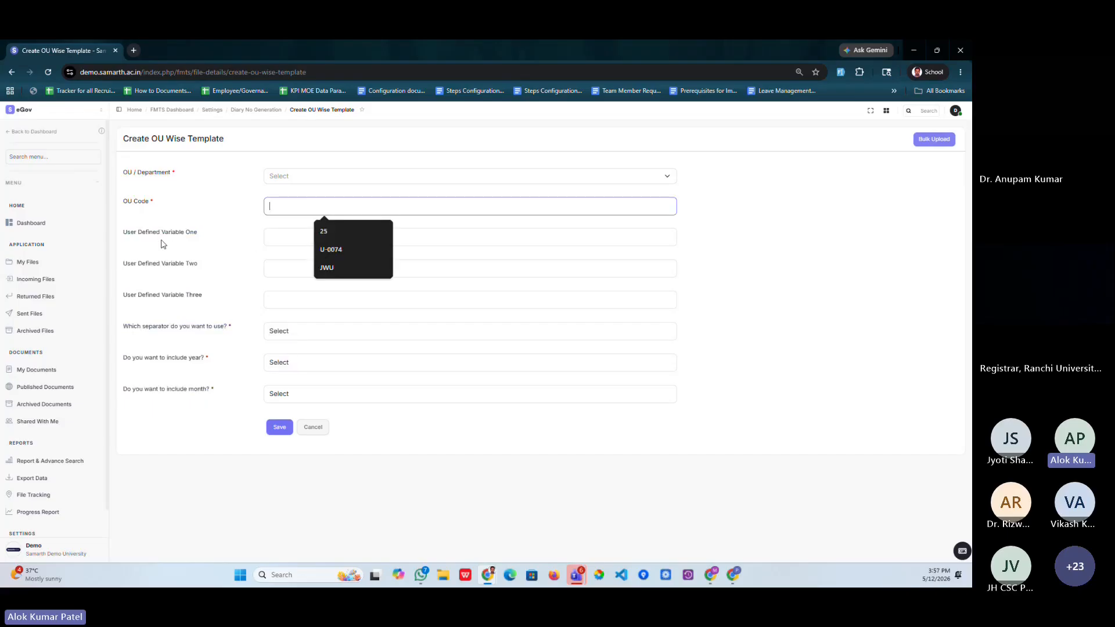
{"action": "left_click_drag", "start_coordinate": [210, 390], "coordinate": [121, 237]}
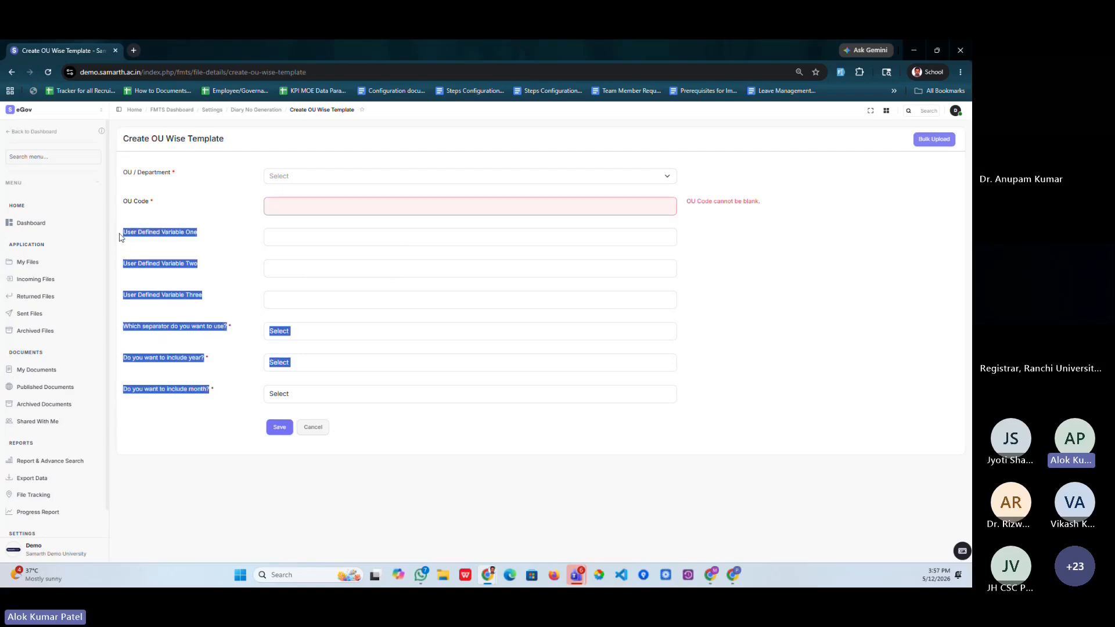
{"action": "left_click", "coordinate": [12, 72]}
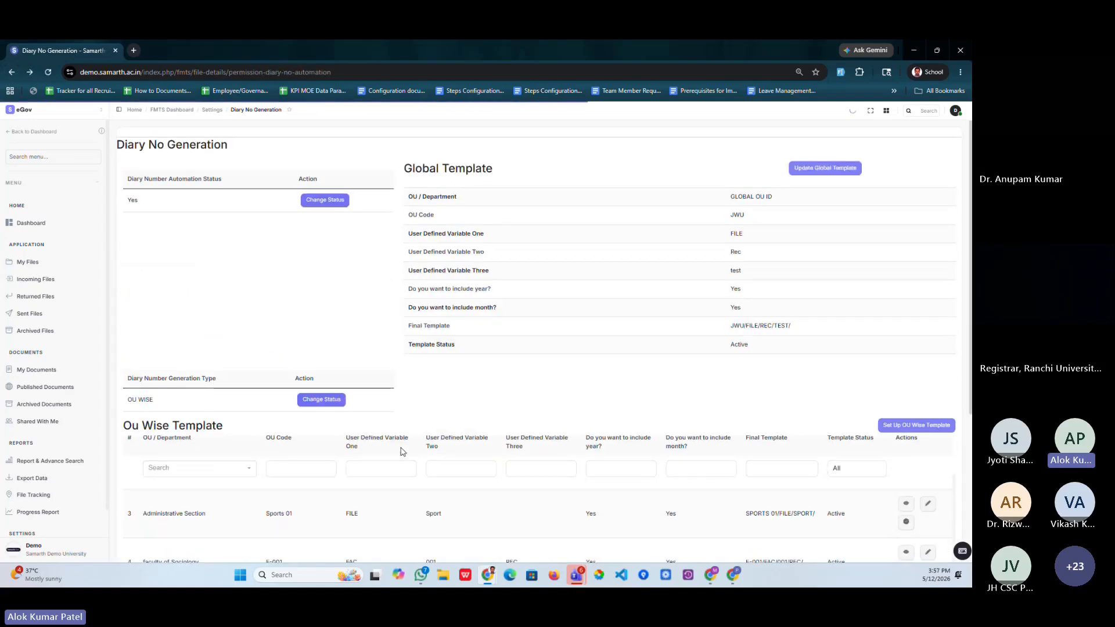
Step: Examine the Administrative Section entry and its final template in the OU wise template list
{"action": "scroll", "coordinate": [227, 512], "scroll_direction": "down", "scroll_amount": 2}
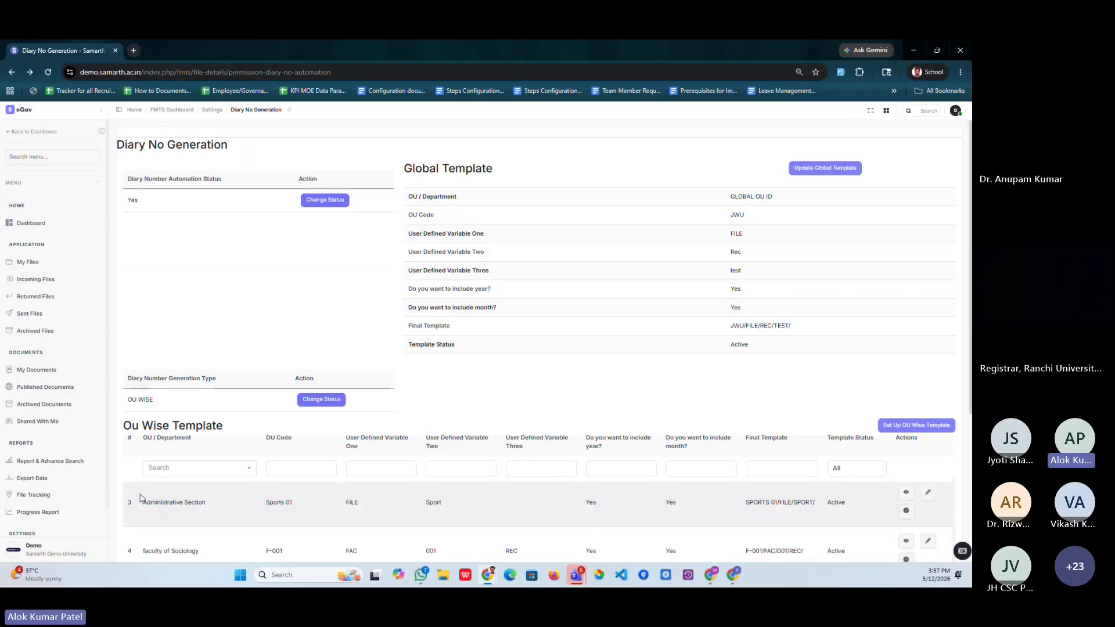
{"action": "left_click_drag", "start_coordinate": [143, 502], "coordinate": [223, 506]}
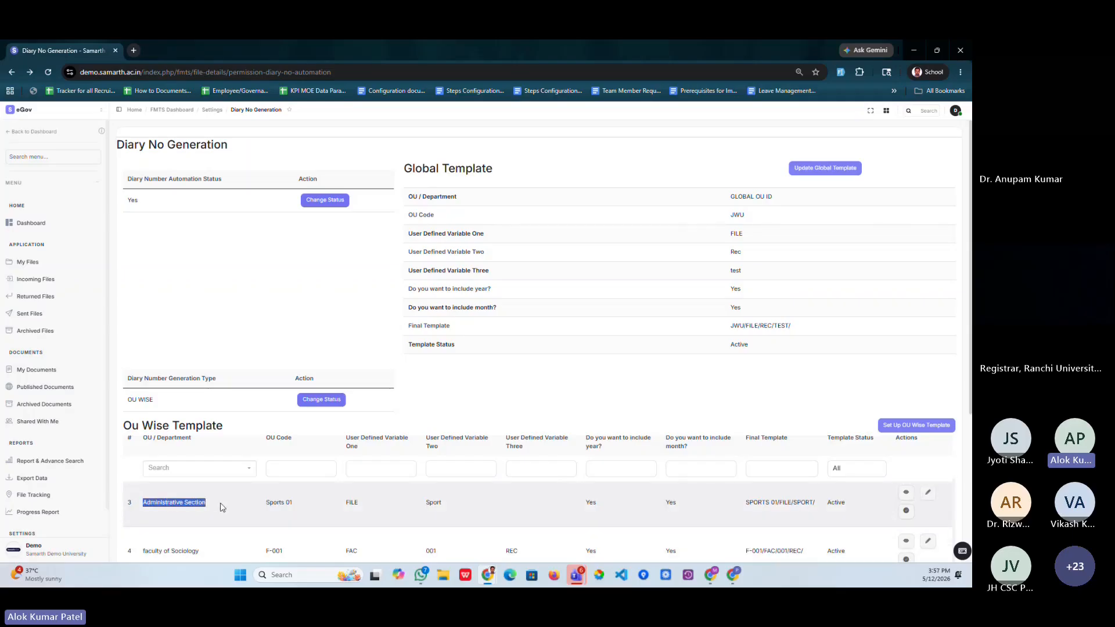
{"action": "left_click_drag", "start_coordinate": [744, 502], "coordinate": [821, 508]}
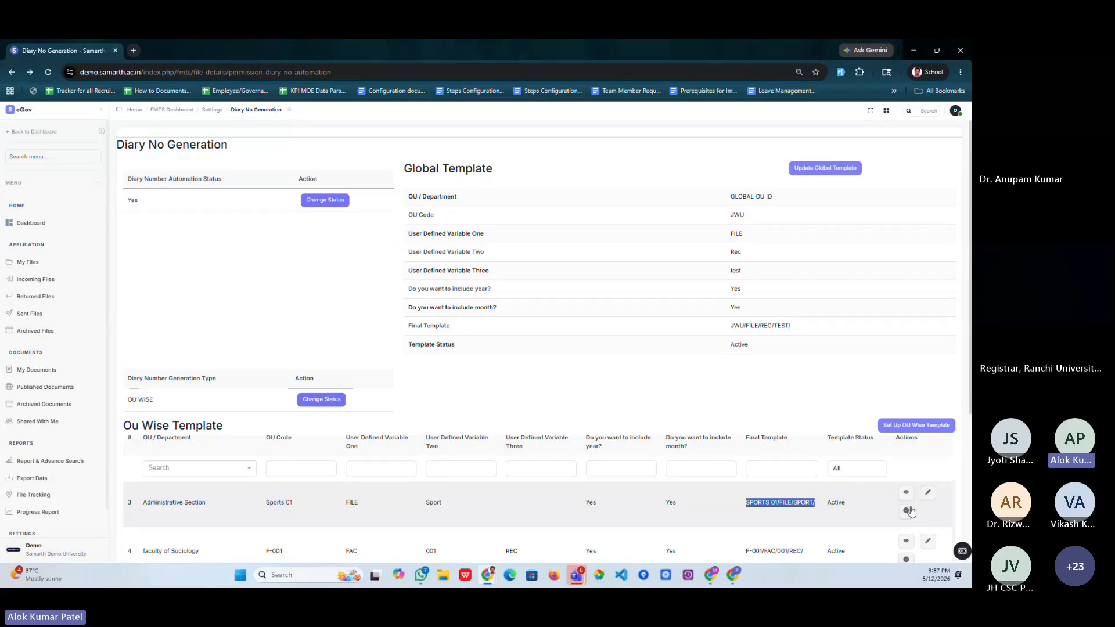
Step: Choose Inactive as the status of the Administrative Section's template and cancel the change without saving
{"action": "left_click", "coordinate": [906, 510]}
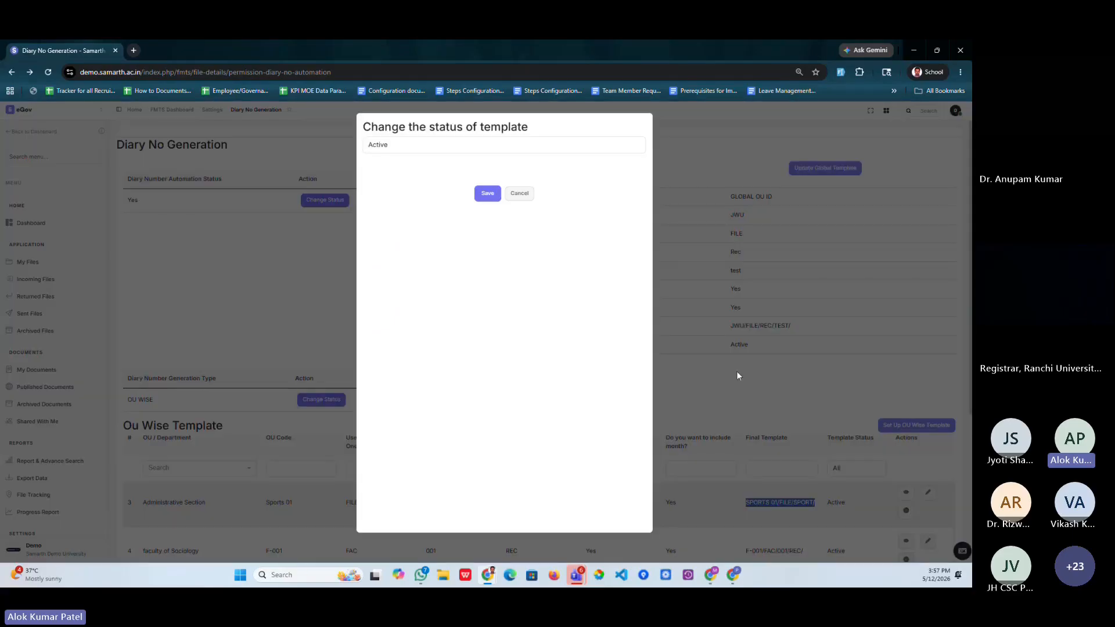
{"action": "left_click", "coordinate": [419, 145]}
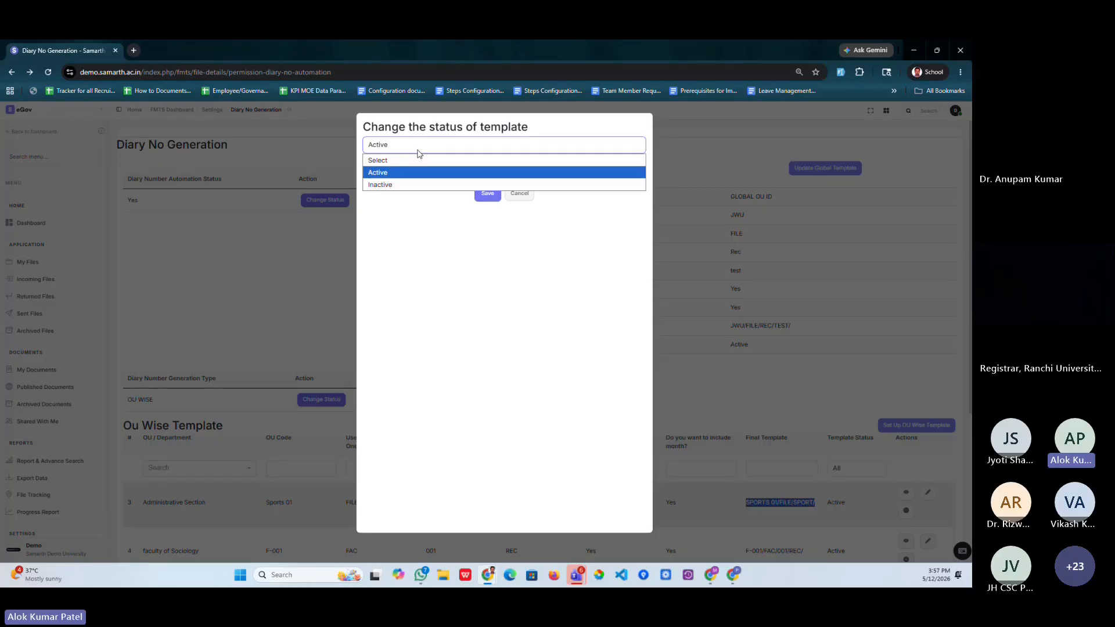
{"action": "left_click", "coordinate": [398, 186]}
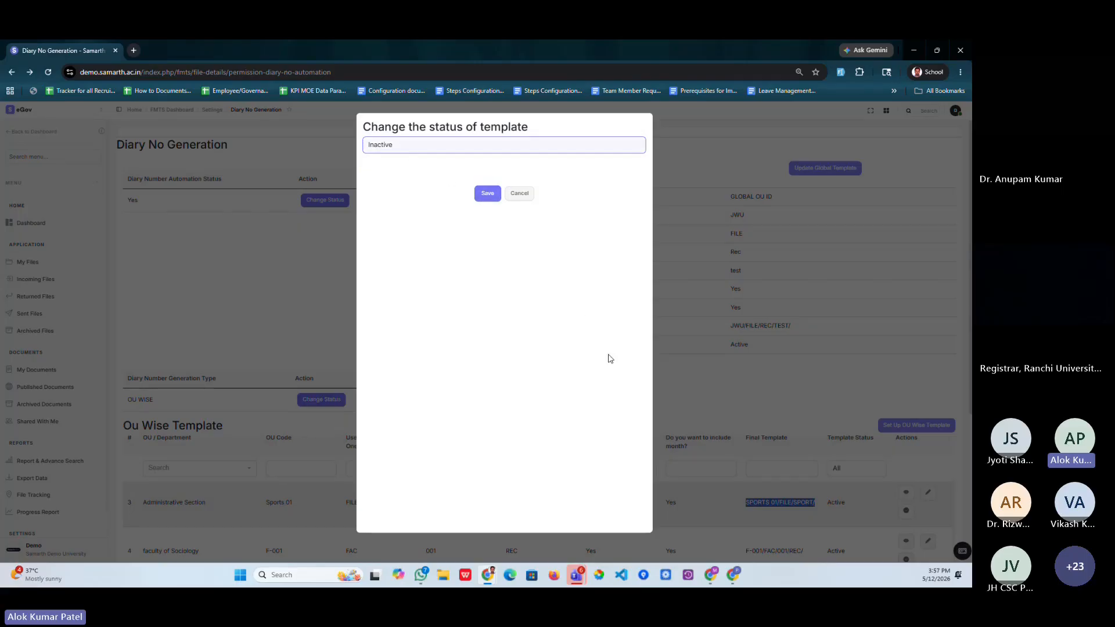
{"action": "left_click", "coordinate": [519, 194]}
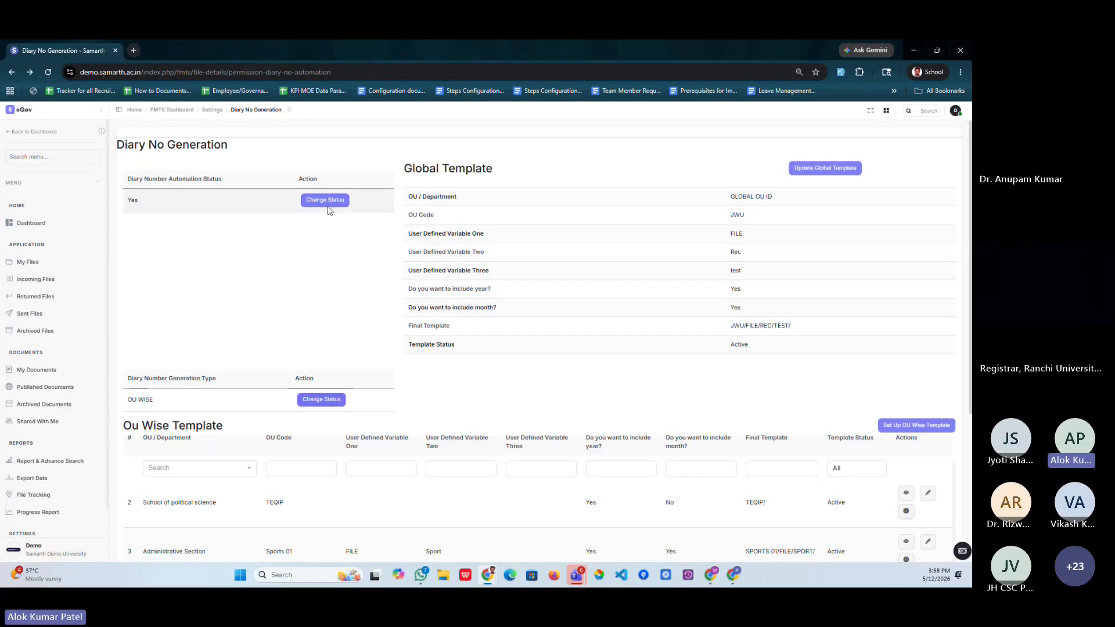
Step: Review the diary number automation status, global template and OU wise template list, and return to the module's Settings page
{"action": "left_click_drag", "start_coordinate": [126, 200], "coordinate": [147, 201]}
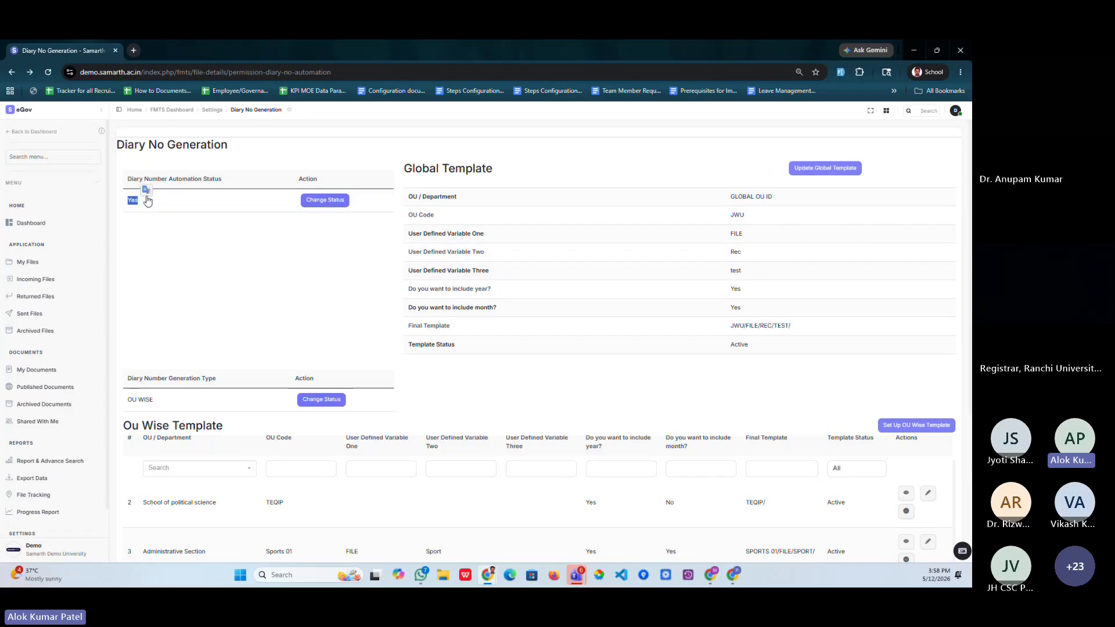
{"action": "left_click", "coordinate": [399, 171]}
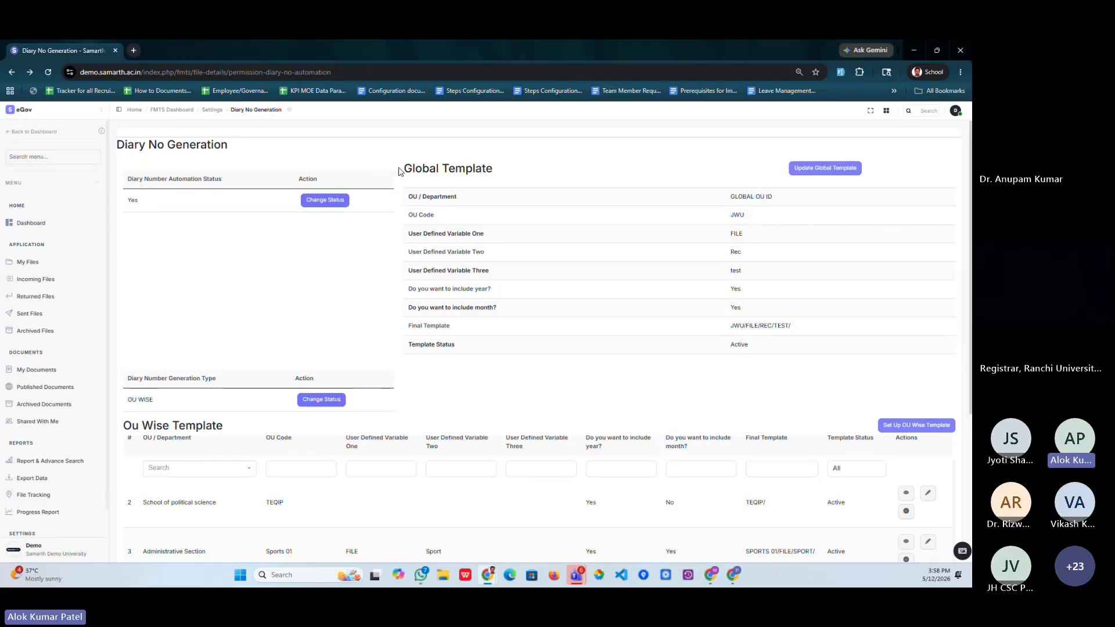
{"action": "left_click_drag", "start_coordinate": [399, 171], "coordinate": [493, 170]}
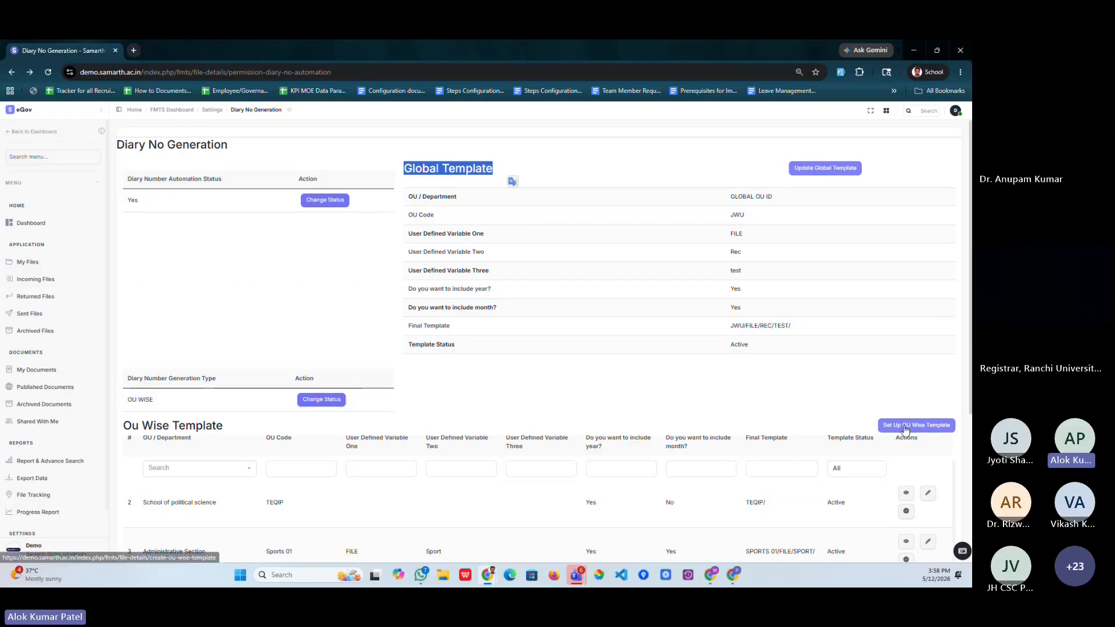
{"action": "scroll", "coordinate": [590, 411], "scroll_direction": "down", "scroll_amount": 4}
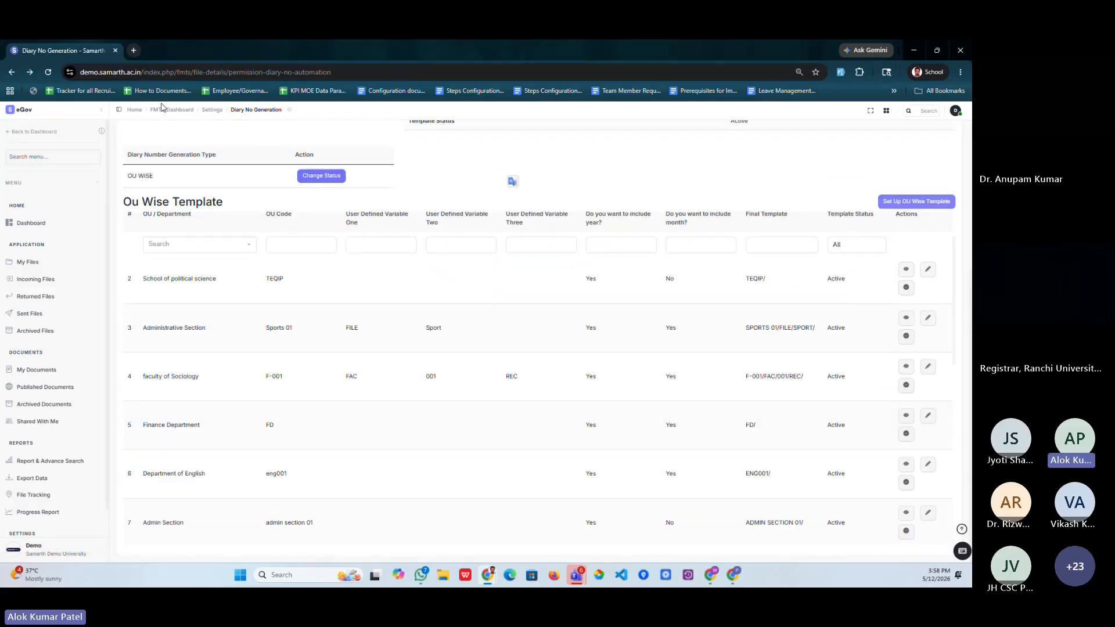
{"action": "left_click", "coordinate": [11, 72]}
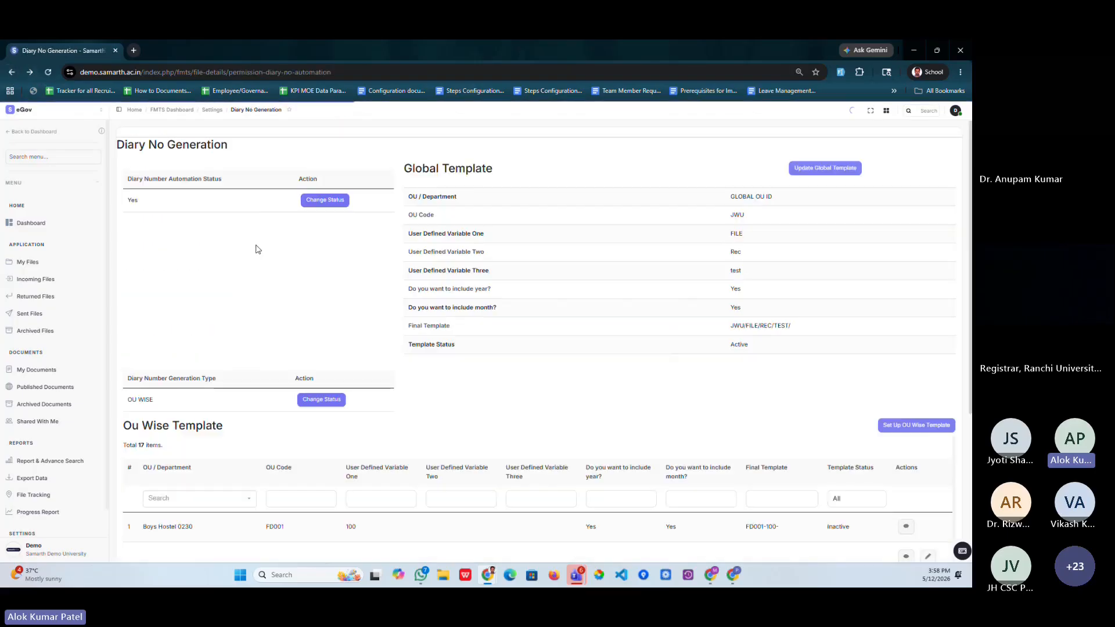
{"action": "left_click", "coordinate": [212, 110]}
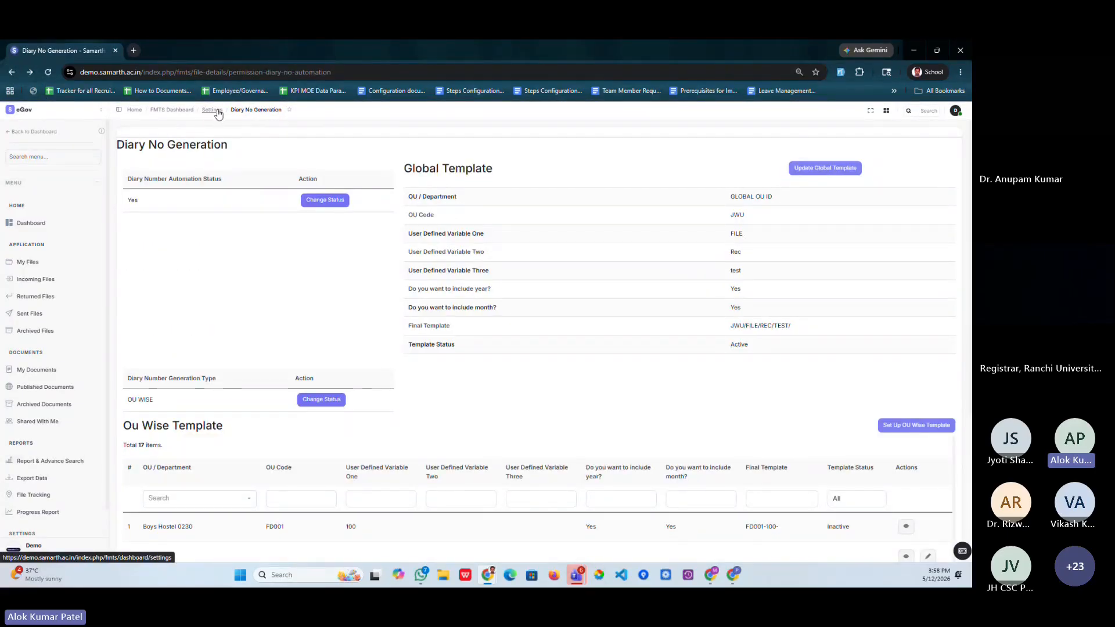
Step: Open the Volume No setting and review the listed volume numbers and their statuses
{"action": "left_click_drag", "start_coordinate": [122, 271], "coordinate": [182, 276]}
{"action": "left_click", "coordinate": [181, 276]}
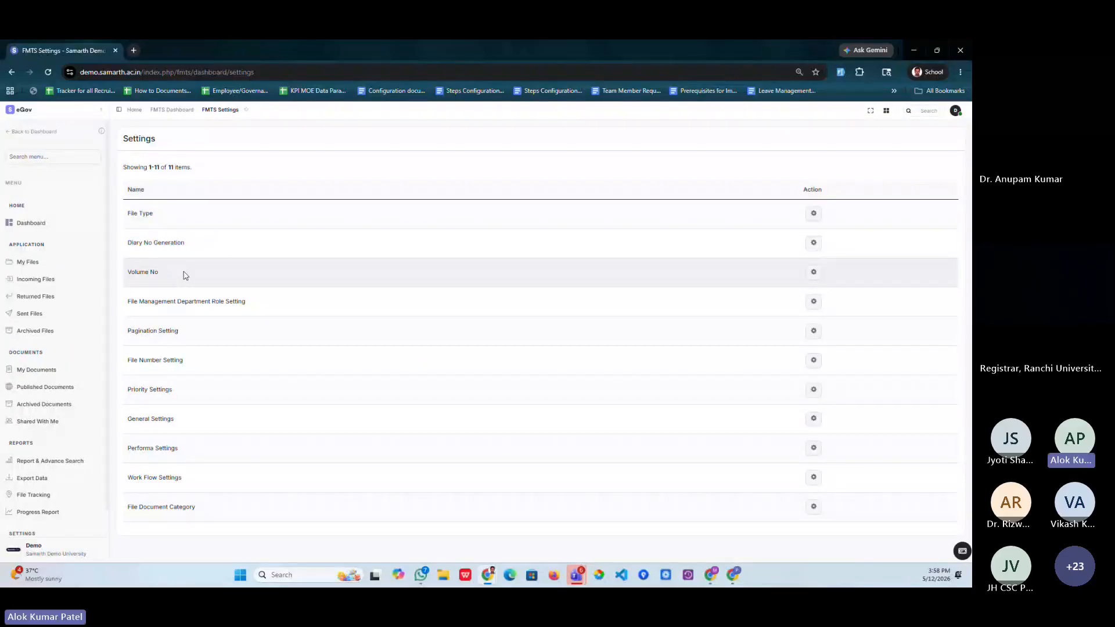
{"action": "left_click", "coordinate": [815, 274]}
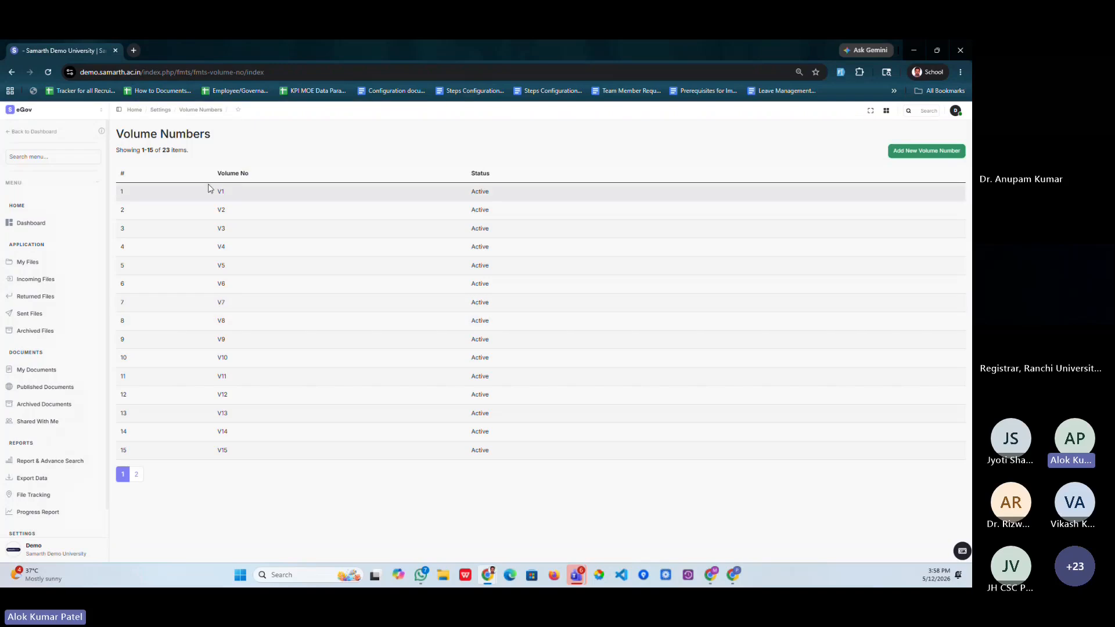
{"action": "left_click_drag", "start_coordinate": [224, 203], "coordinate": [235, 455]}
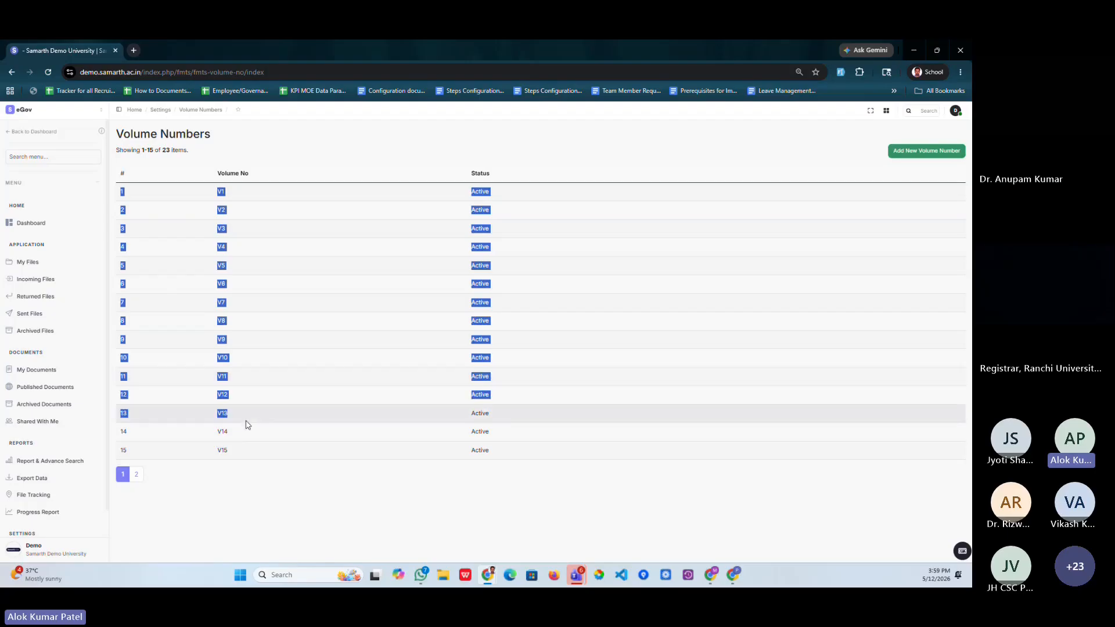
{"action": "mouse_move", "coordinate": [244, 443]}
{"action": "left_mouse_down"}
{"action": "mouse_move", "coordinate": [239, 485]}
{"action": "mouse_move", "coordinate": [237, 464]}
{"action": "left_mouse_up"}
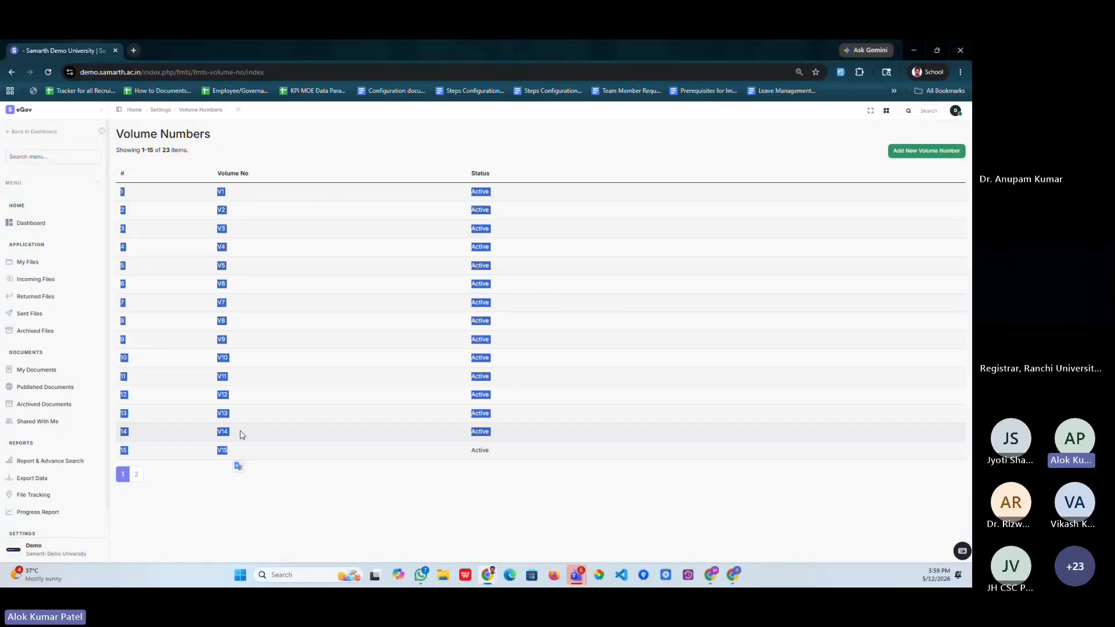
{"action": "left_click_drag", "start_coordinate": [238, 454], "coordinate": [371, 263]}
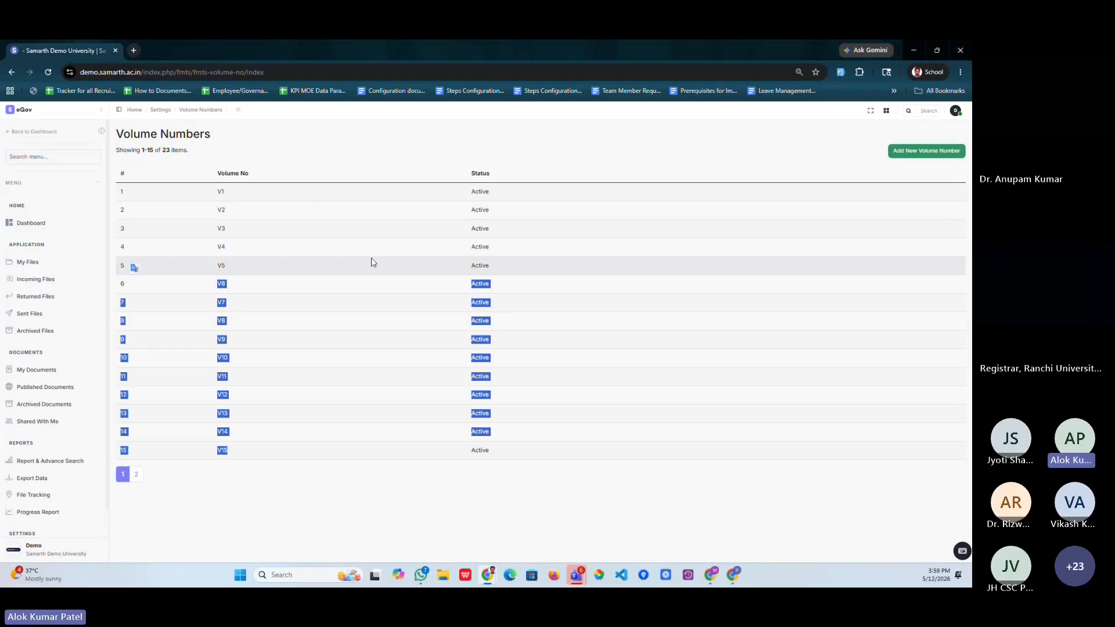
Step: View the form for adding a new volume number and return to the module's Settings page without saving
{"action": "left_click", "coordinate": [902, 152]}
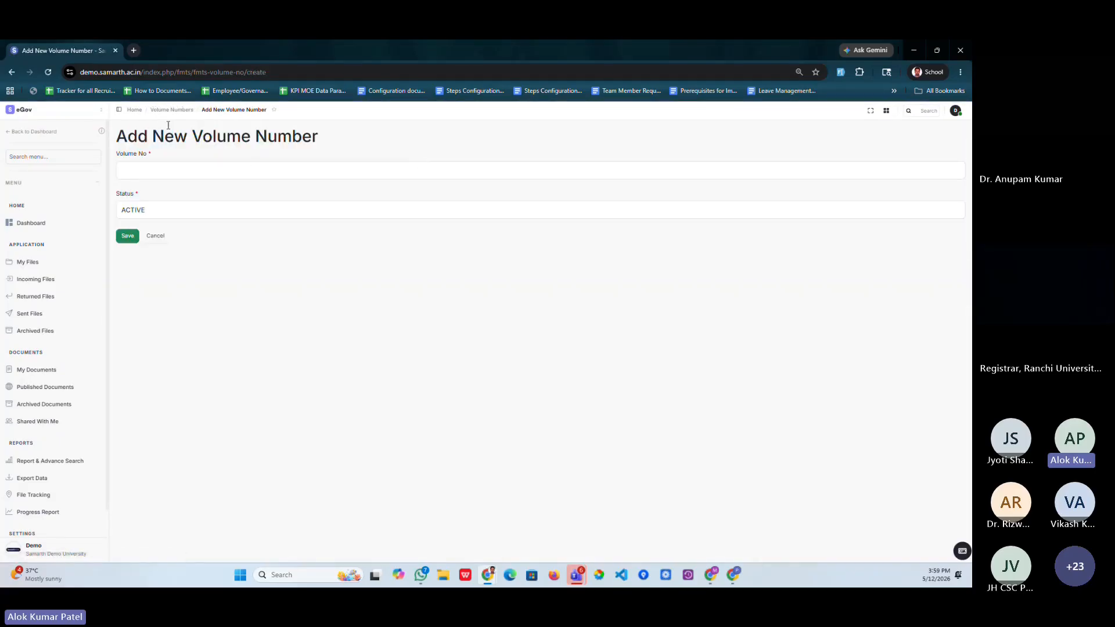
{"action": "left_click", "coordinate": [11, 72]}
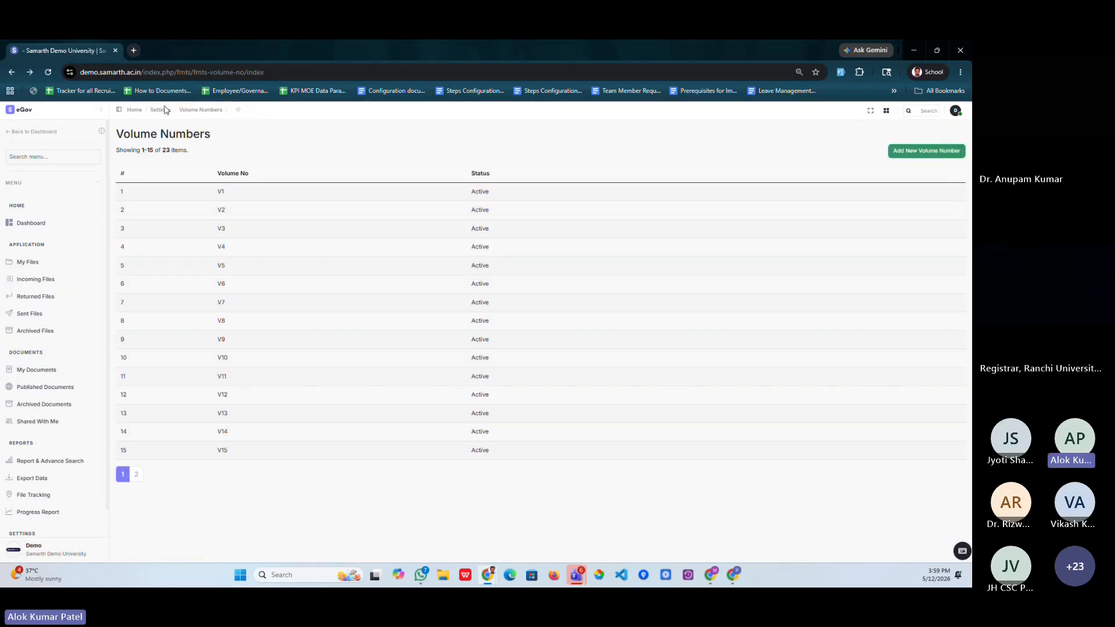
{"action": "left_click", "coordinate": [165, 113]}
Step: Open the File Management Department Role Setting and load the same page address in a second browser tab
{"action": "left_click_drag", "start_coordinate": [124, 302], "coordinate": [250, 302]}
{"action": "left_click", "coordinate": [815, 303]}
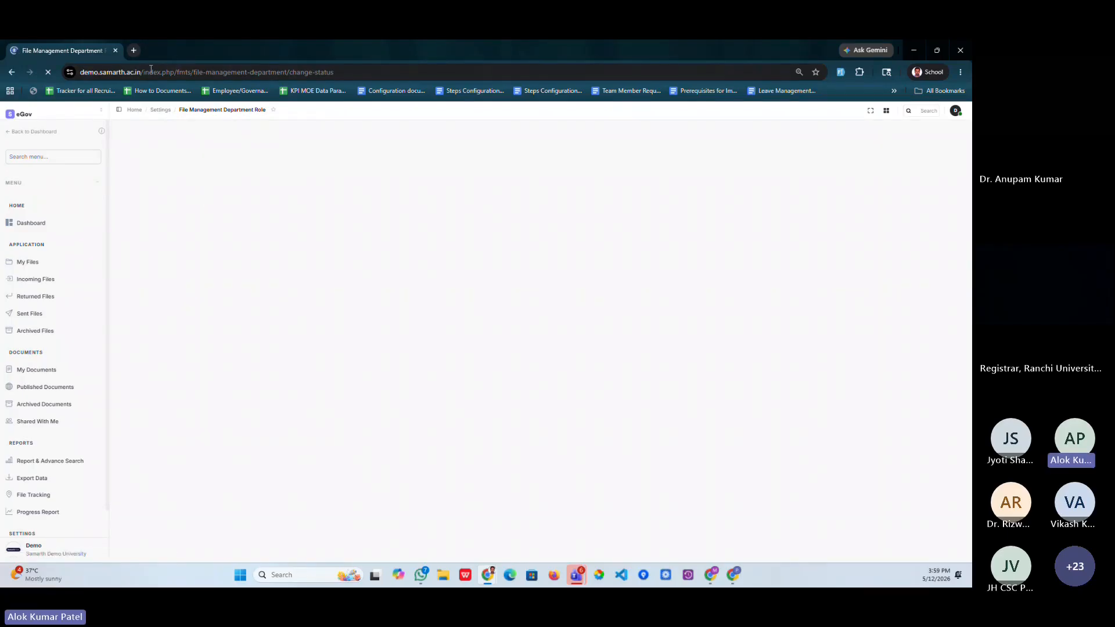
{"action": "left_click", "coordinate": [130, 74]}
{"action": "key", "text": "ctrl+c"}
{"action": "left_click", "coordinate": [134, 50]}
{"action": "key", "text": "ctrl+v"}
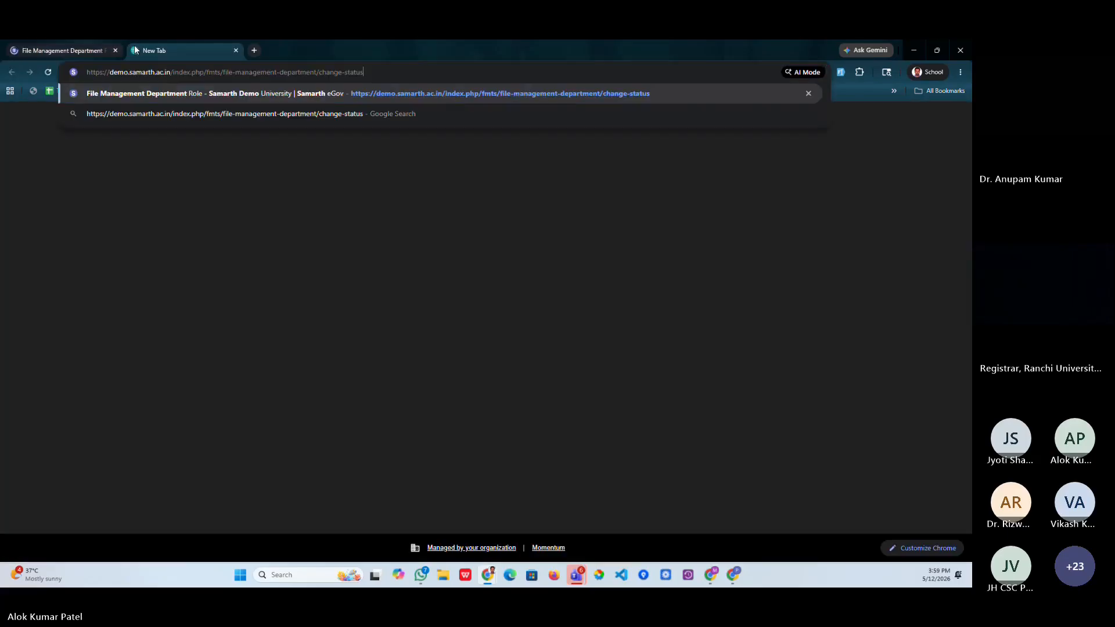
{"action": "key", "text": "Return"}
{"action": "left_click", "coordinate": [69, 50]}
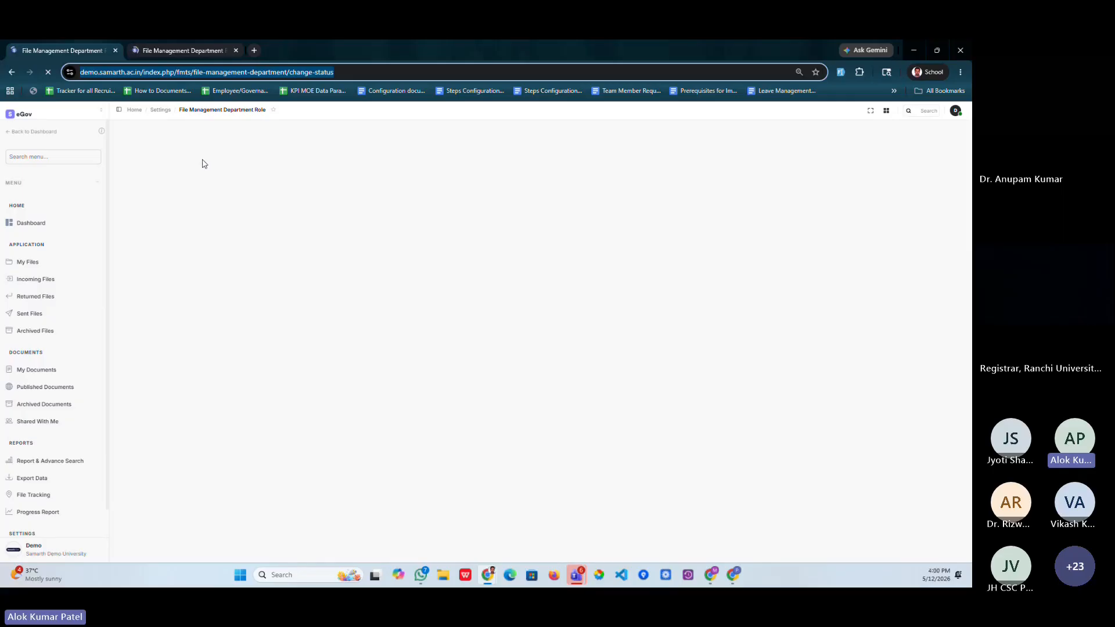
{"action": "left_click", "coordinate": [165, 116]}
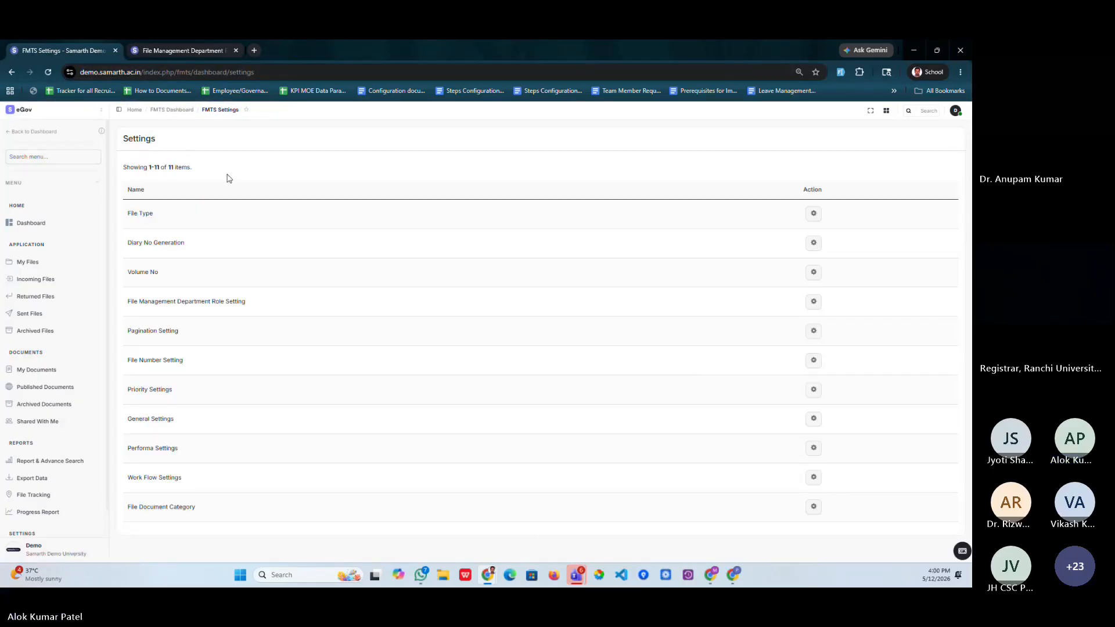
{"action": "key", "text": "alt+Left"}
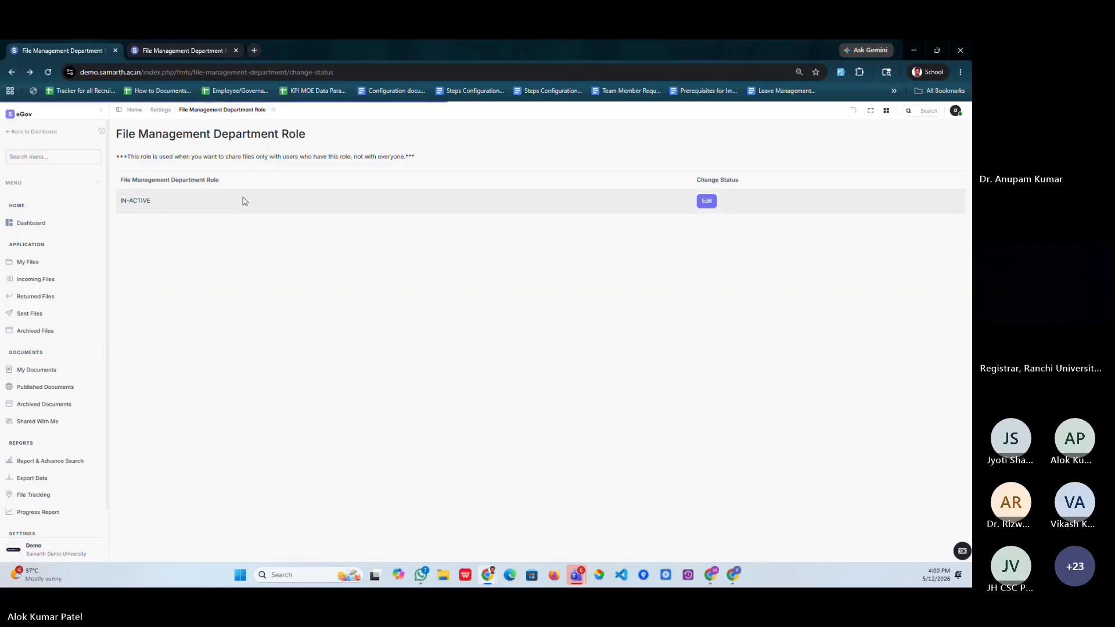
Step: Review the status options for the File Management Department Role and return to the Settings page without saving
{"action": "left_click_drag", "start_coordinate": [141, 201], "coordinate": [115, 177]}
{"action": "left_click", "coordinate": [708, 202]}
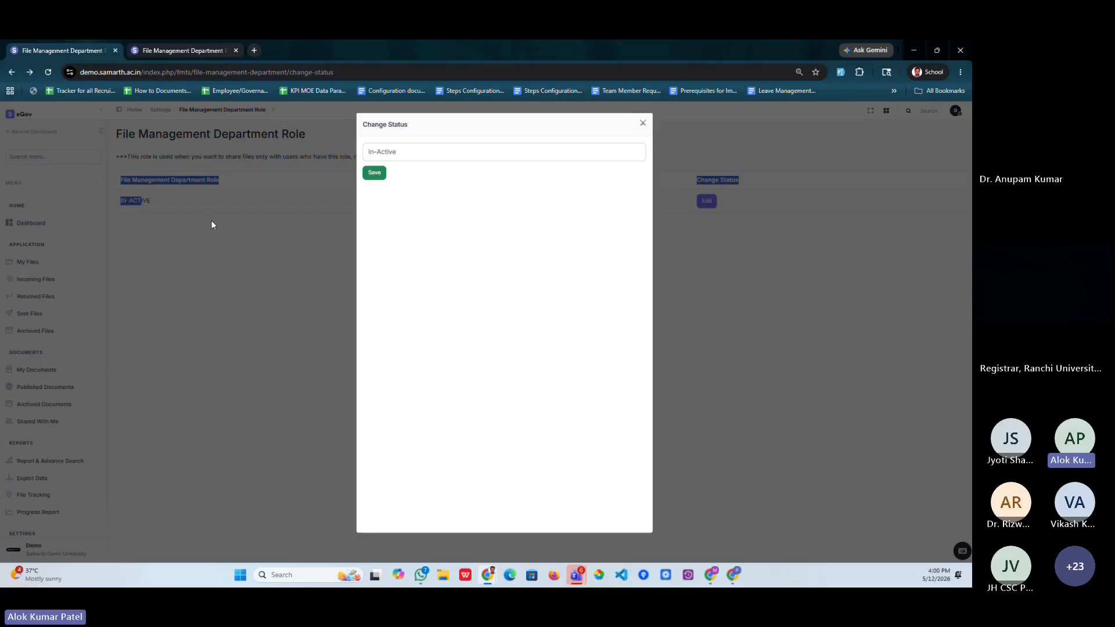
{"action": "left_click", "coordinate": [386, 148]}
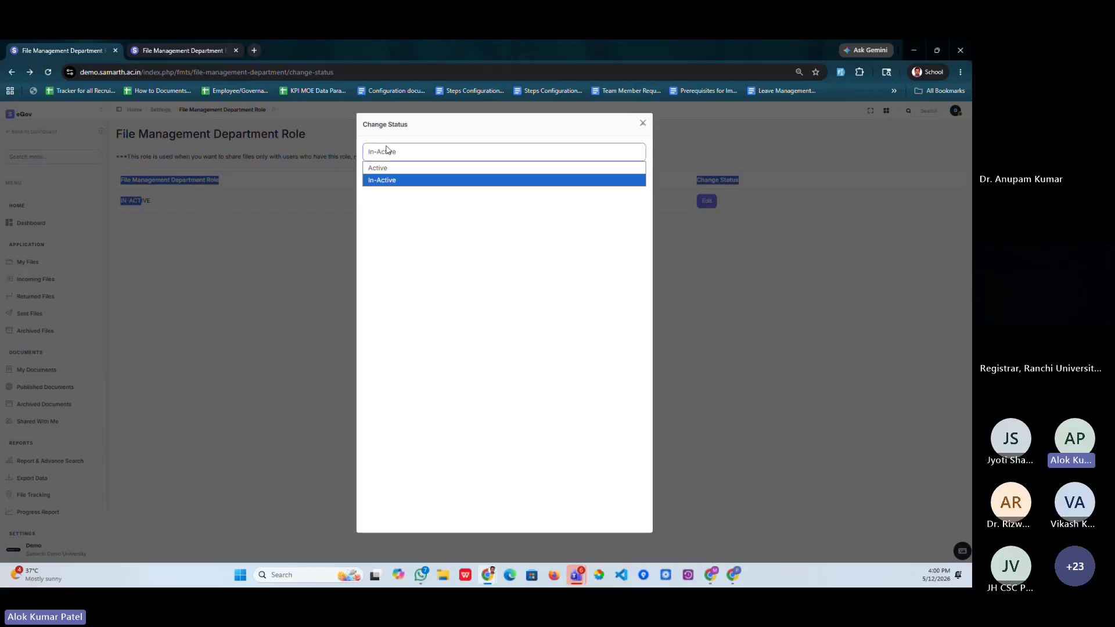
{"action": "left_click", "coordinate": [329, 184]}
{"action": "left_click", "coordinate": [330, 185]}
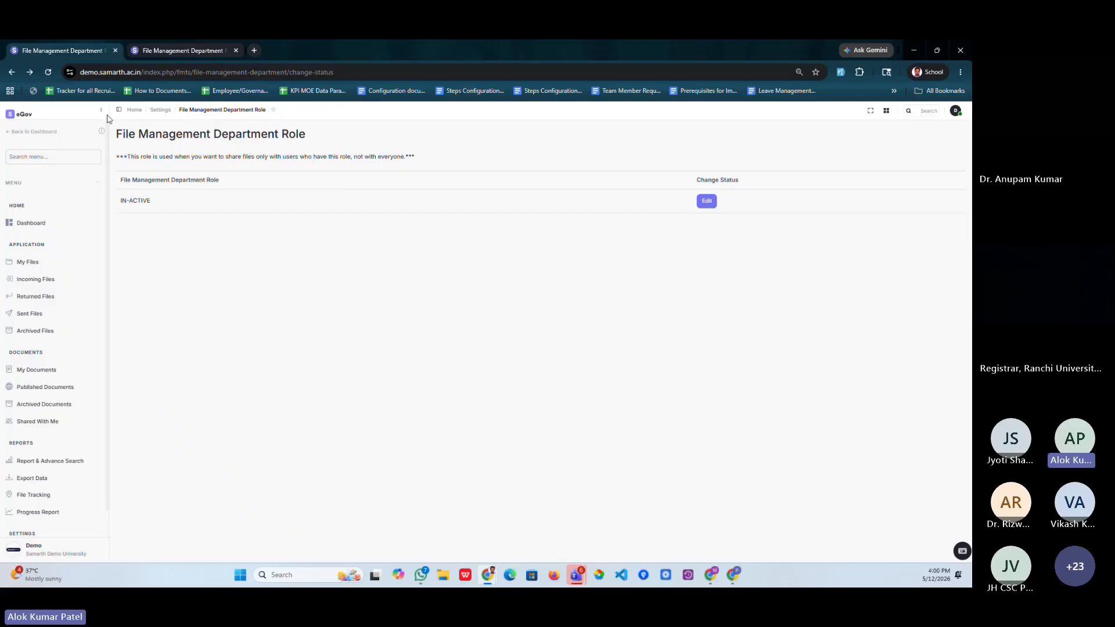
{"action": "left_click", "coordinate": [160, 110]}
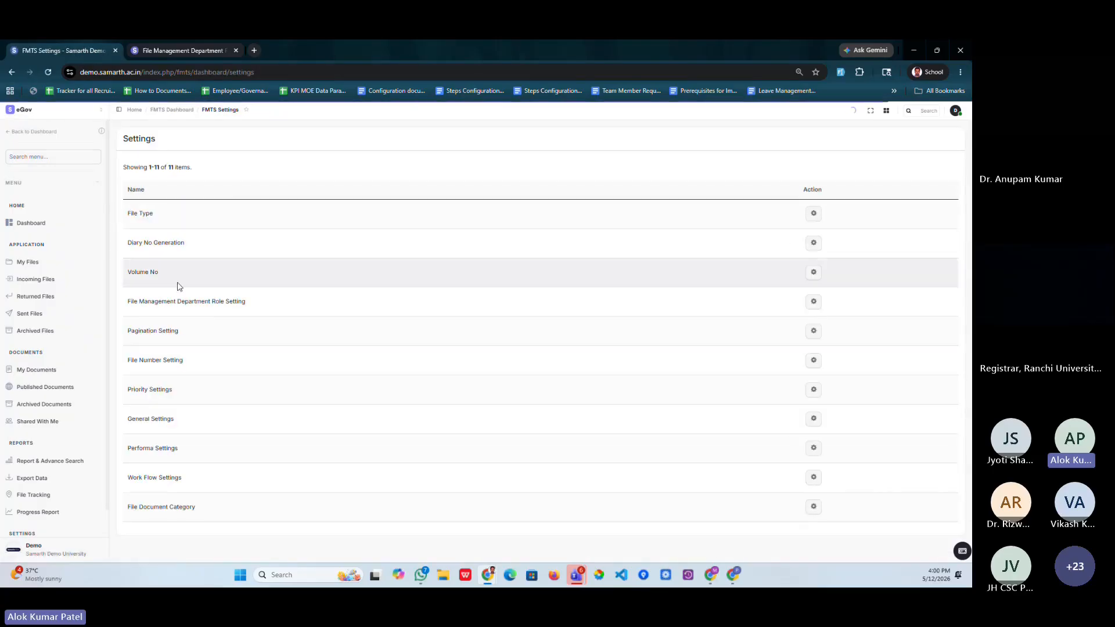
Step: Examine the current value in the Pagination Setting and open My Files in a separate browser tab
{"action": "left_click_drag", "start_coordinate": [122, 327], "coordinate": [710, 347]}
{"action": "left_click", "coordinate": [810, 333]}
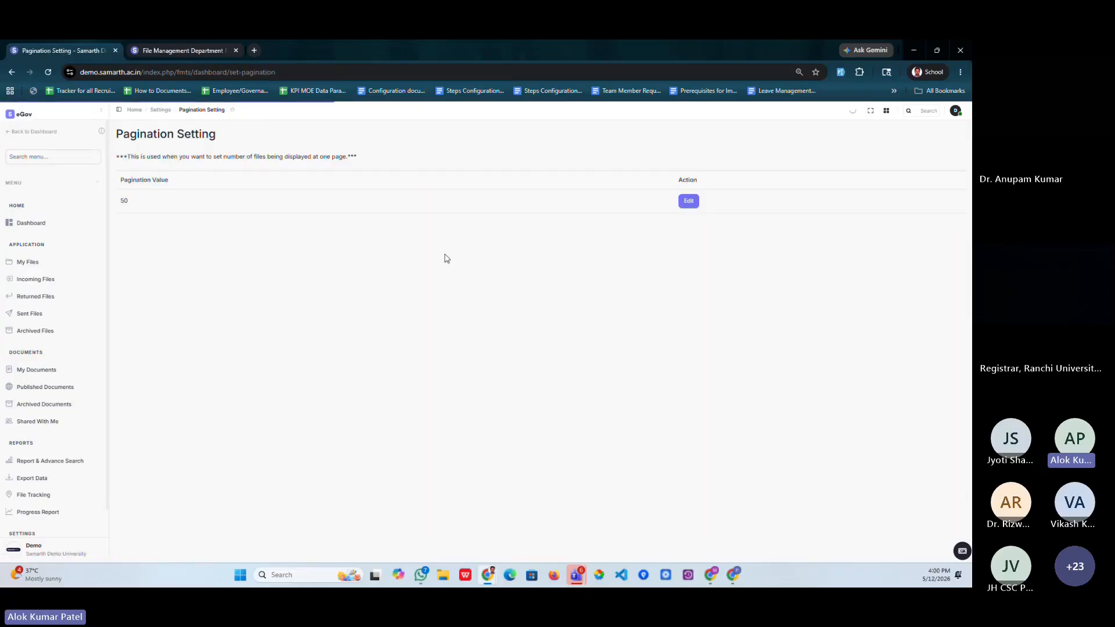
{"action": "right_click", "coordinate": [31, 269]}
{"action": "left_click", "coordinate": [87, 276]}
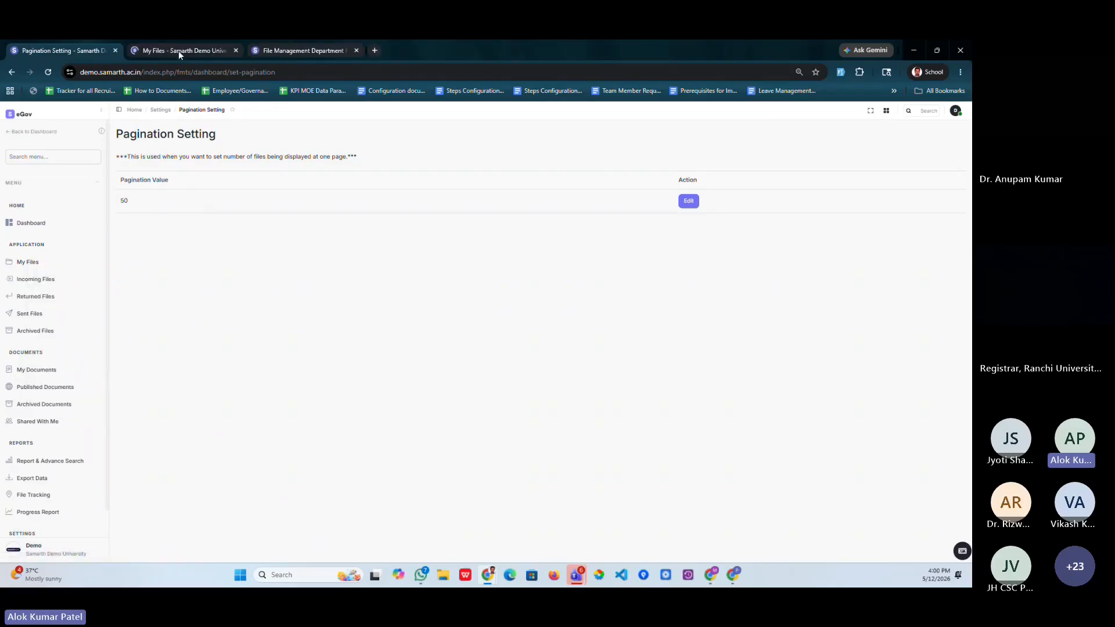
{"action": "double_click", "coordinate": [124, 200]}
Step: Examine the My Files list down to its footer to see how many files one page shows
{"action": "left_click", "coordinate": [171, 51]}
{"action": "scroll", "coordinate": [198, 373], "scroll_direction": "down", "scroll_amount": 10}
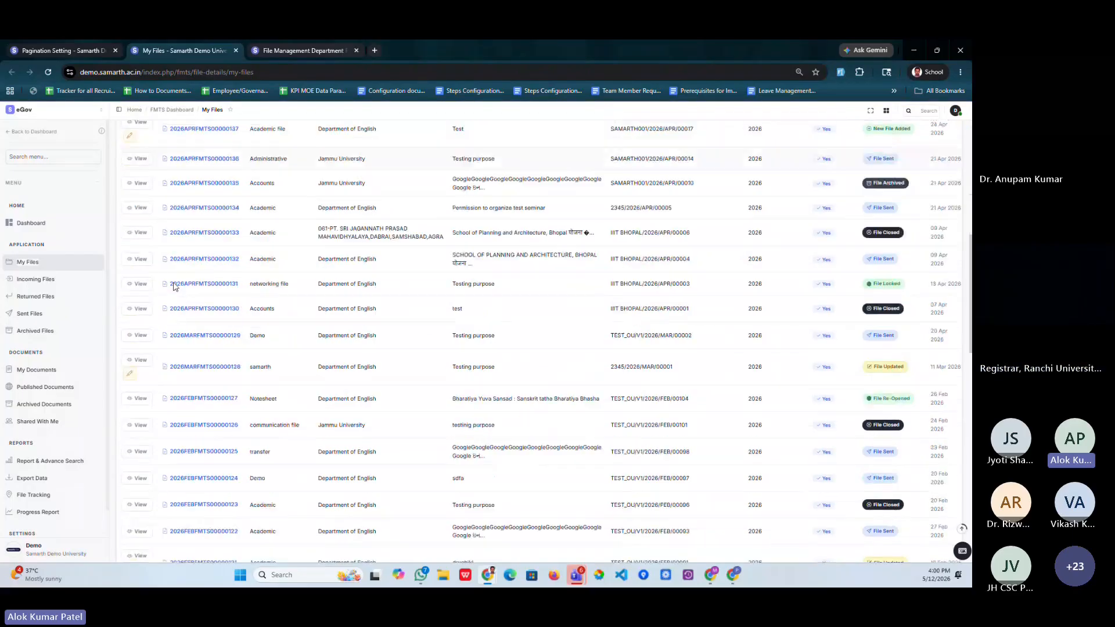
{"action": "scroll", "coordinate": [197, 373], "scroll_direction": "down", "scroll_amount": 10}
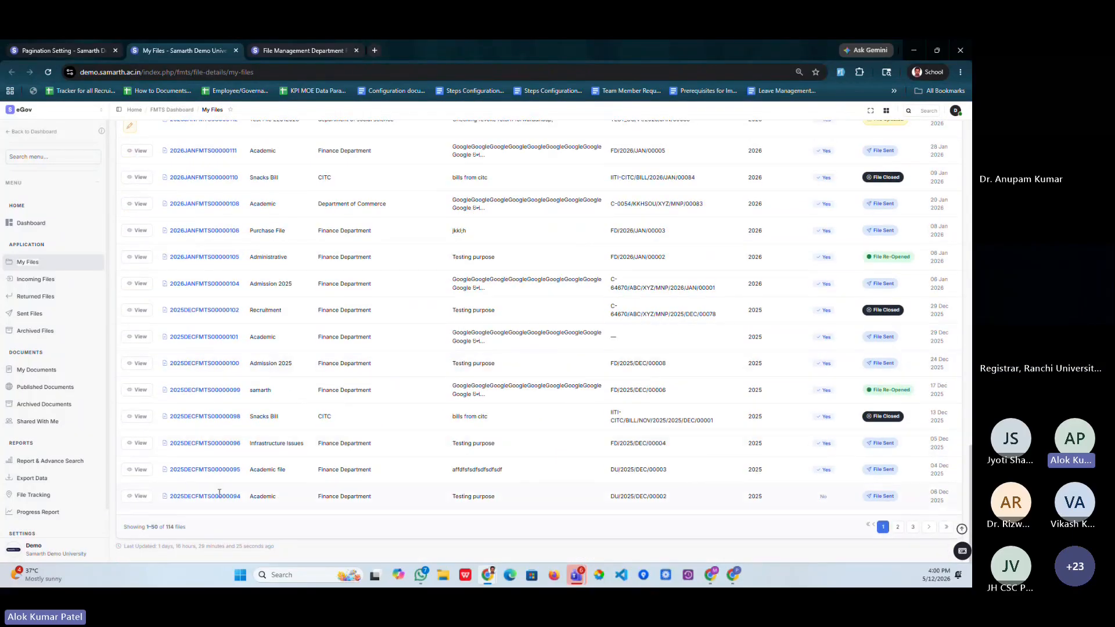
{"action": "left_click_drag", "start_coordinate": [150, 527], "coordinate": [162, 534]}
{"action": "scroll", "coordinate": [162, 534], "scroll_direction": "up", "scroll_amount": 1, "text": "ctrl"}
{"action": "left_click", "coordinate": [160, 510]}
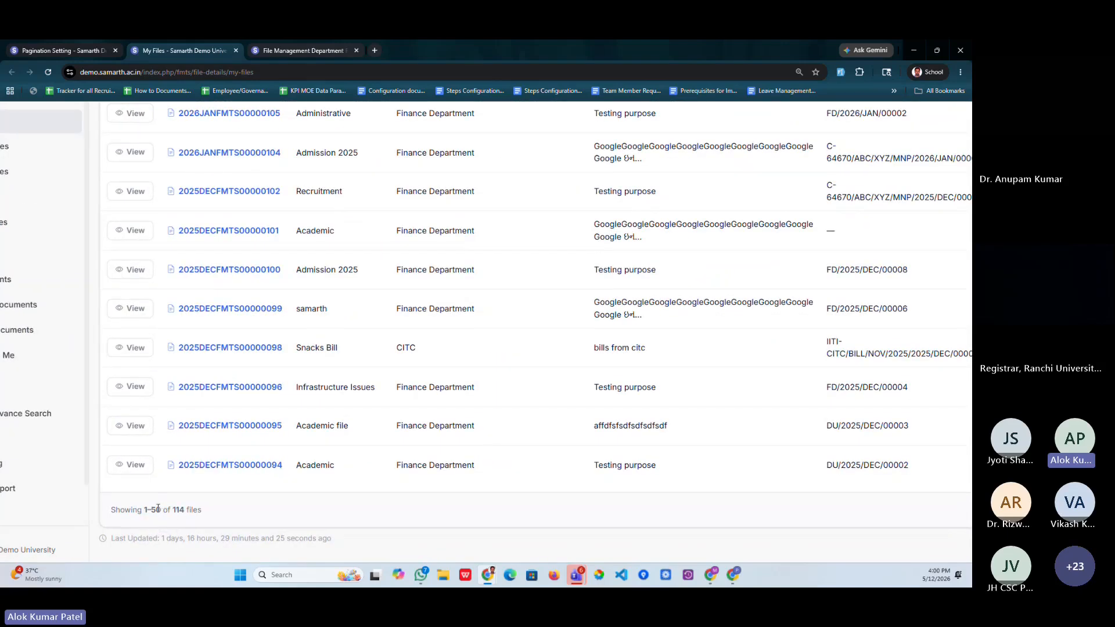
{"action": "left_click_drag", "start_coordinate": [161, 510], "coordinate": [144, 509]}
{"action": "key", "text": "ctrl+minus"}
{"action": "key", "text": "ctrl+minus"}
{"action": "key", "text": "ctrl+minus"}
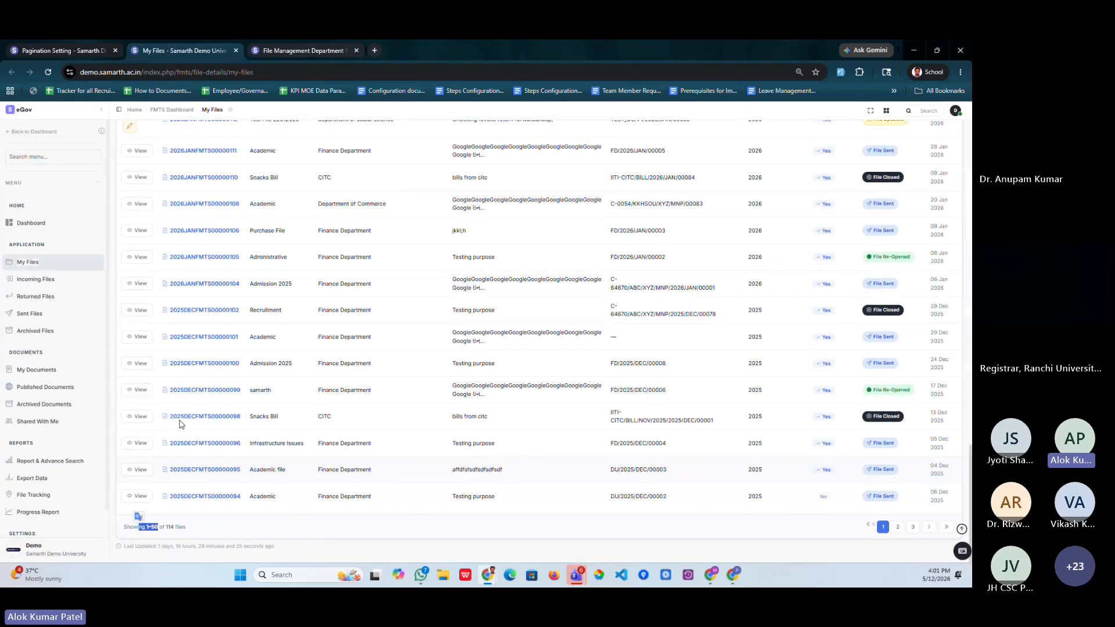
Step: Set the pagination value to 20 in the Pagination Setting and save it
{"action": "left_click", "coordinate": [291, 41]}
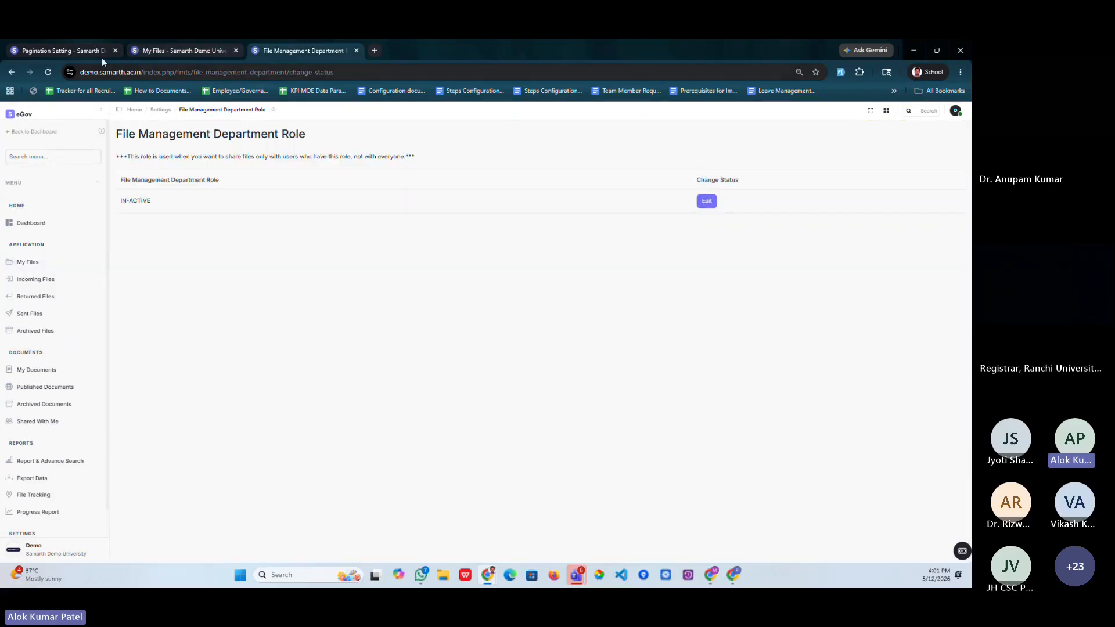
{"action": "left_click", "coordinate": [93, 50]}
{"action": "left_click", "coordinate": [689, 201]}
{"action": "left_click", "coordinate": [404, 156]}
{"action": "key", "text": "BackSpace"}
{"action": "key", "text": "BackSpace"}
{"action": "type", "text": "20"}
{"action": "left_click", "coordinate": [375, 174]}
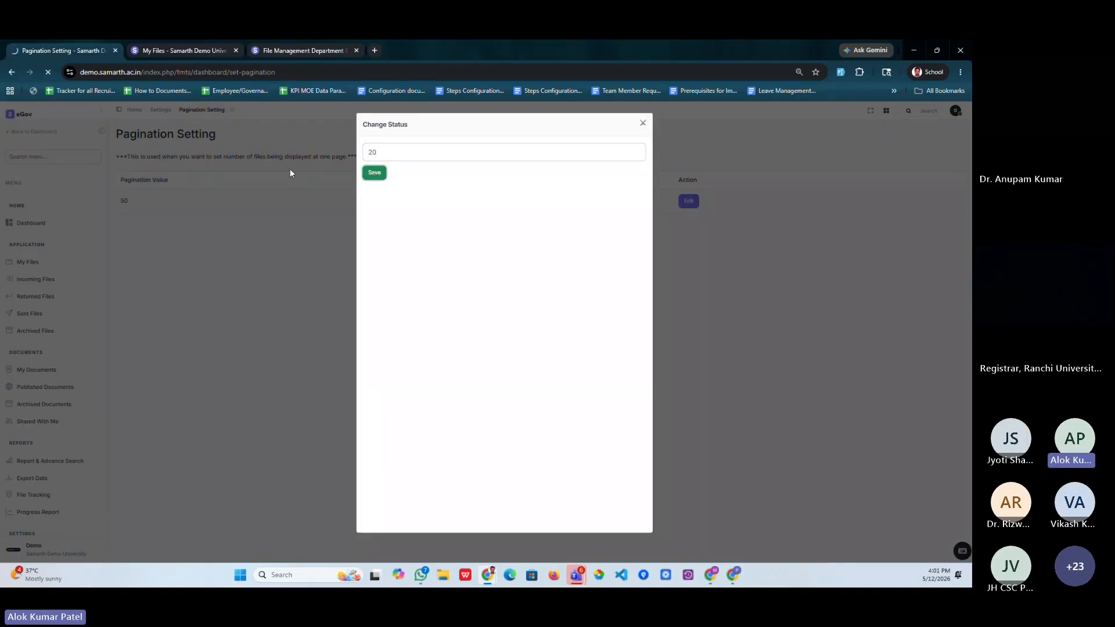
Step: Reload My Files to check the number of files per page, and return to the module's Settings page
{"action": "left_click", "coordinate": [182, 51]}
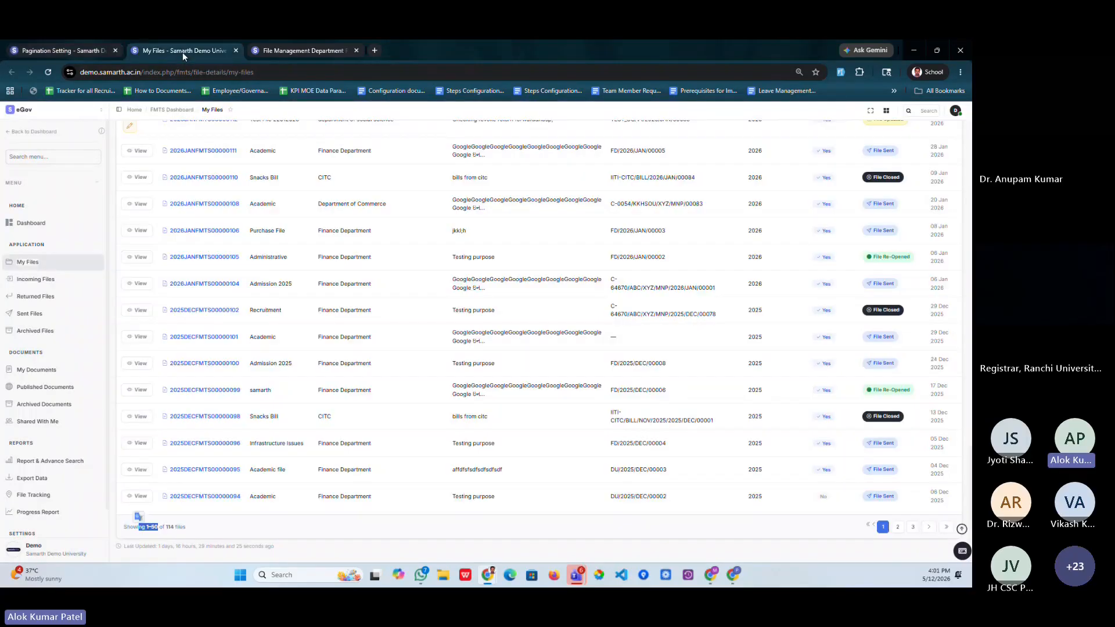
{"action": "left_click", "coordinate": [48, 73]}
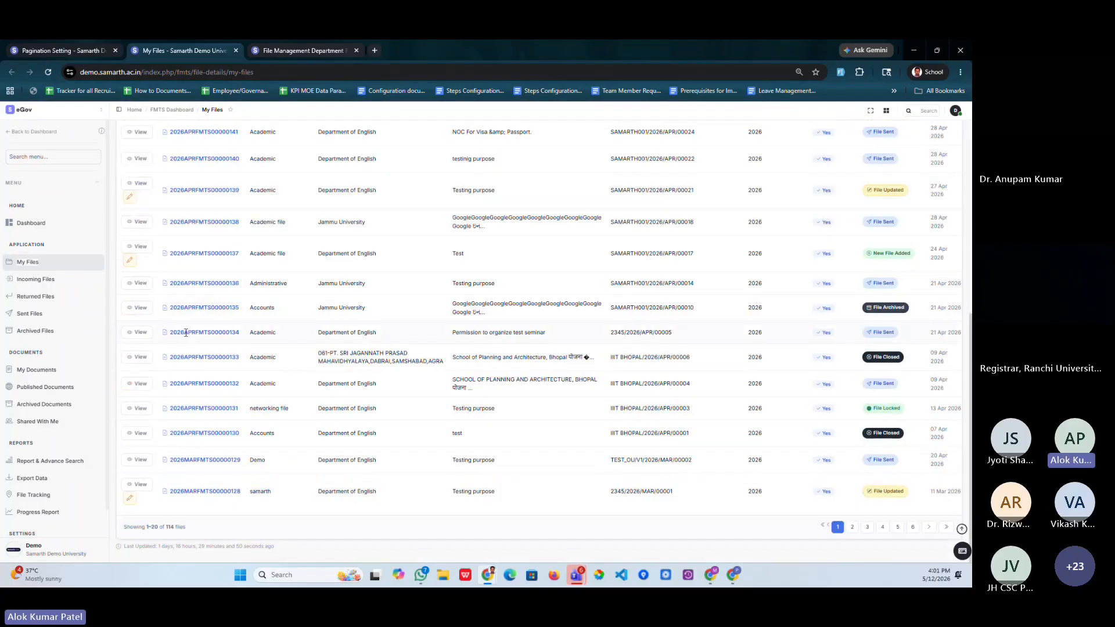
{"action": "left_click_drag", "start_coordinate": [146, 528], "coordinate": [159, 535]}
{"action": "left_click", "coordinate": [72, 51]}
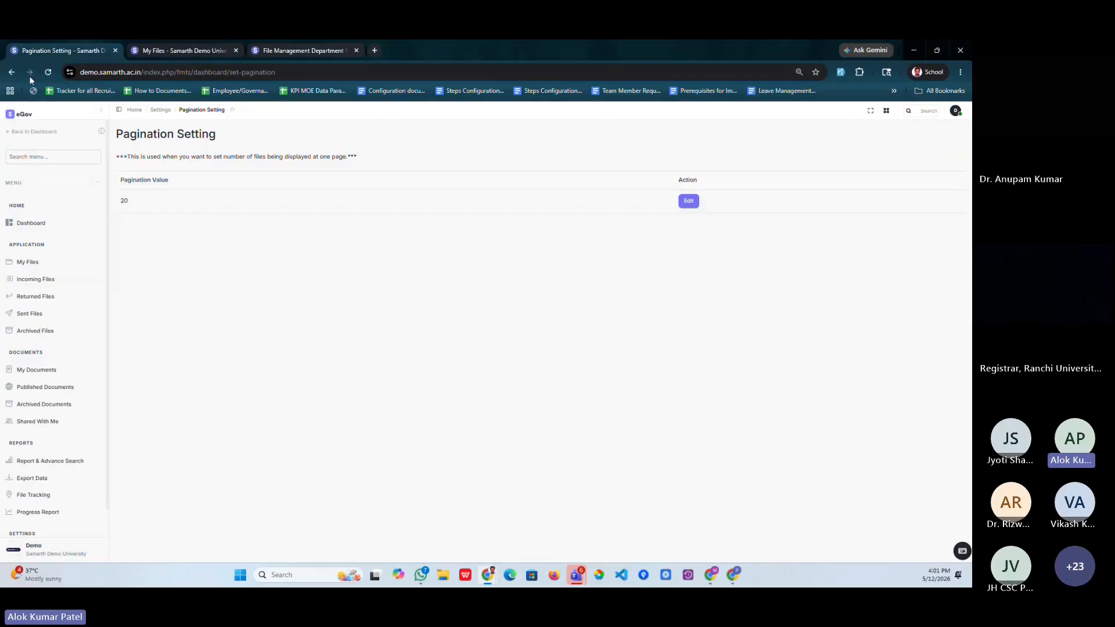
{"action": "left_click", "coordinate": [12, 72]}
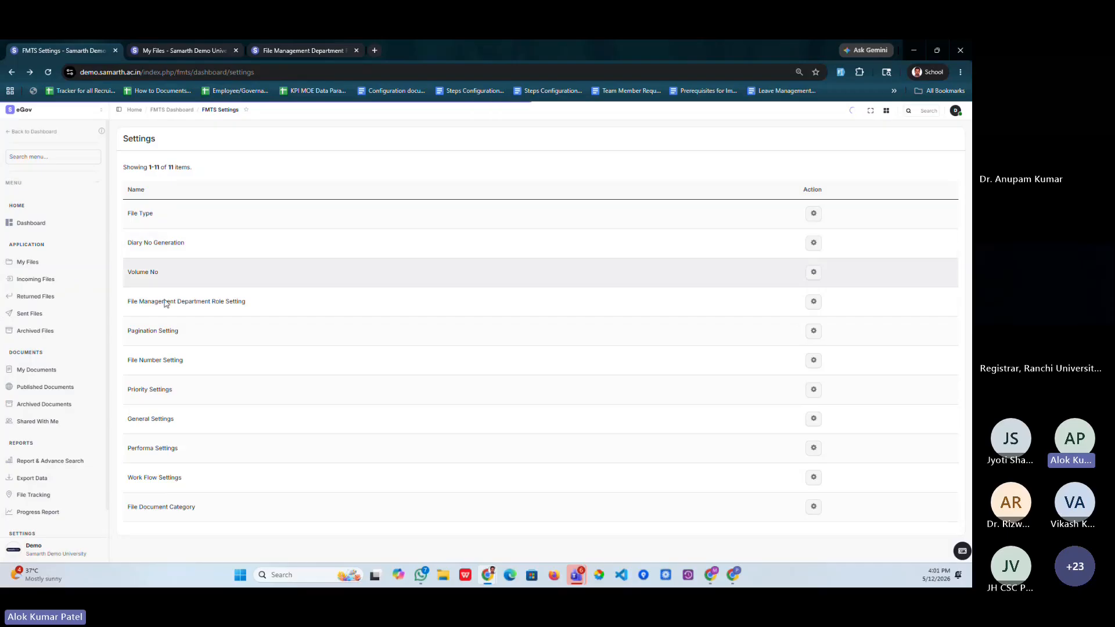
Step: Open the File Number Setting and view the status options for File Number Automatic (Default) without saving
{"action": "left_click_drag", "start_coordinate": [126, 362], "coordinate": [174, 364]}
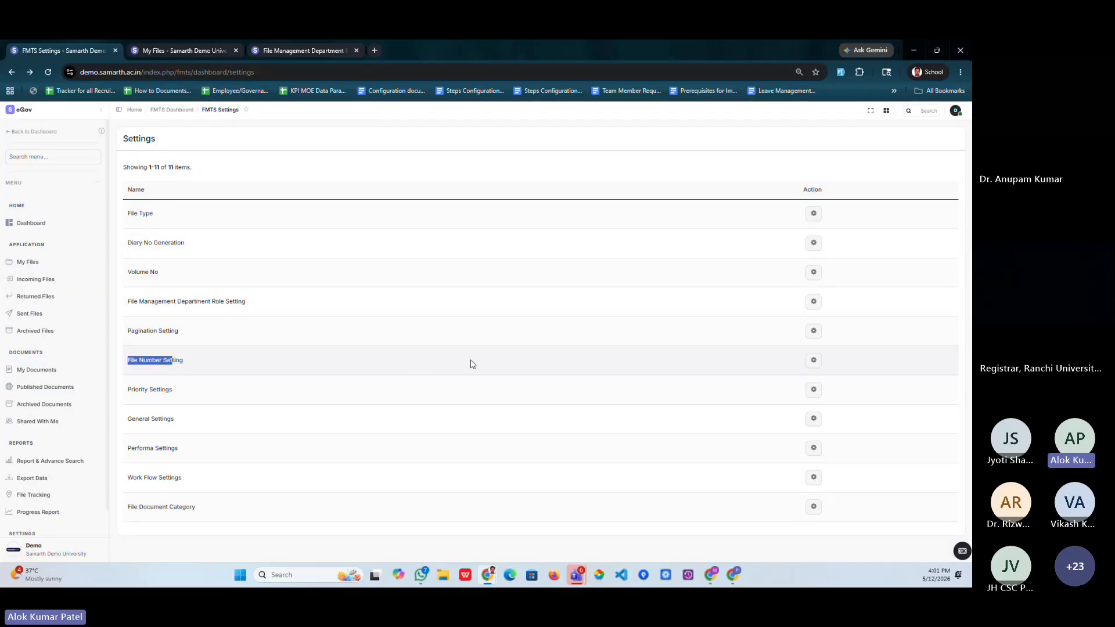
{"action": "left_click", "coordinate": [814, 360]}
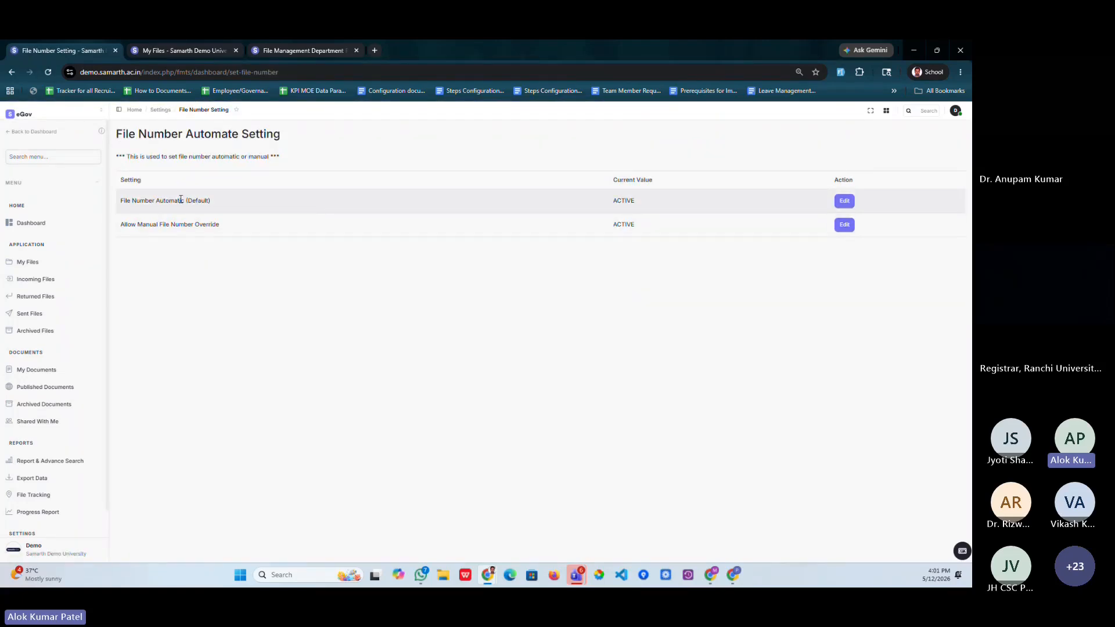
{"action": "left_click_drag", "start_coordinate": [173, 198], "coordinate": [212, 200]}
{"action": "left_click", "coordinate": [841, 203]}
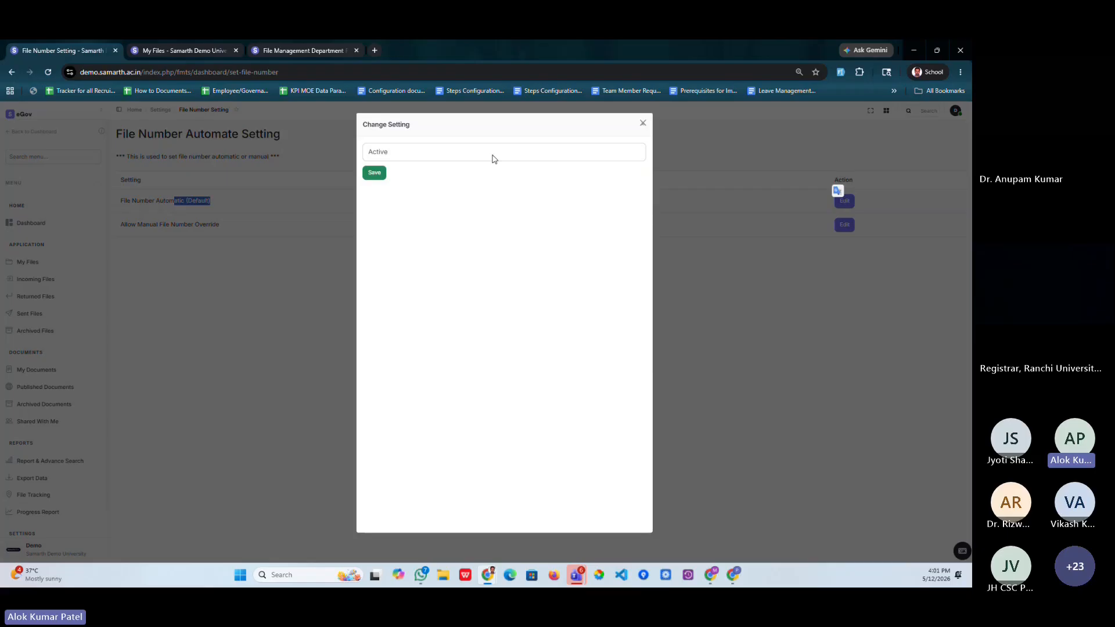
{"action": "left_click", "coordinate": [493, 158]}
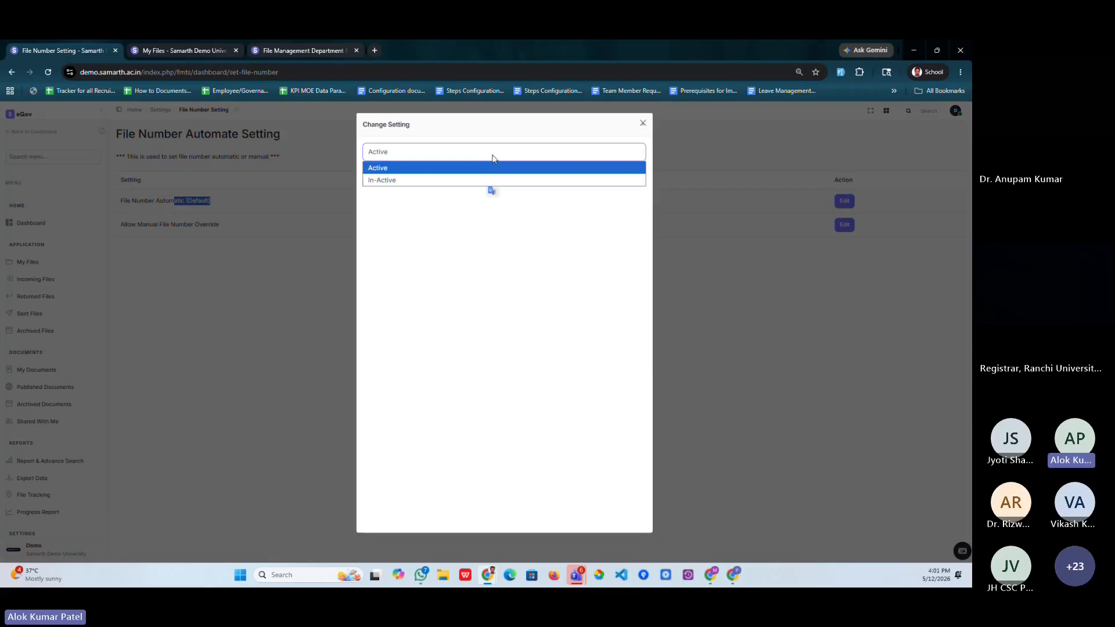
{"action": "left_click", "coordinate": [643, 124]}
Step: Review the Allow Manual File Number Override and File Number Automatic (Default) entries, and return to the Settings page
{"action": "left_click_drag", "start_coordinate": [125, 225], "coordinate": [244, 225]}
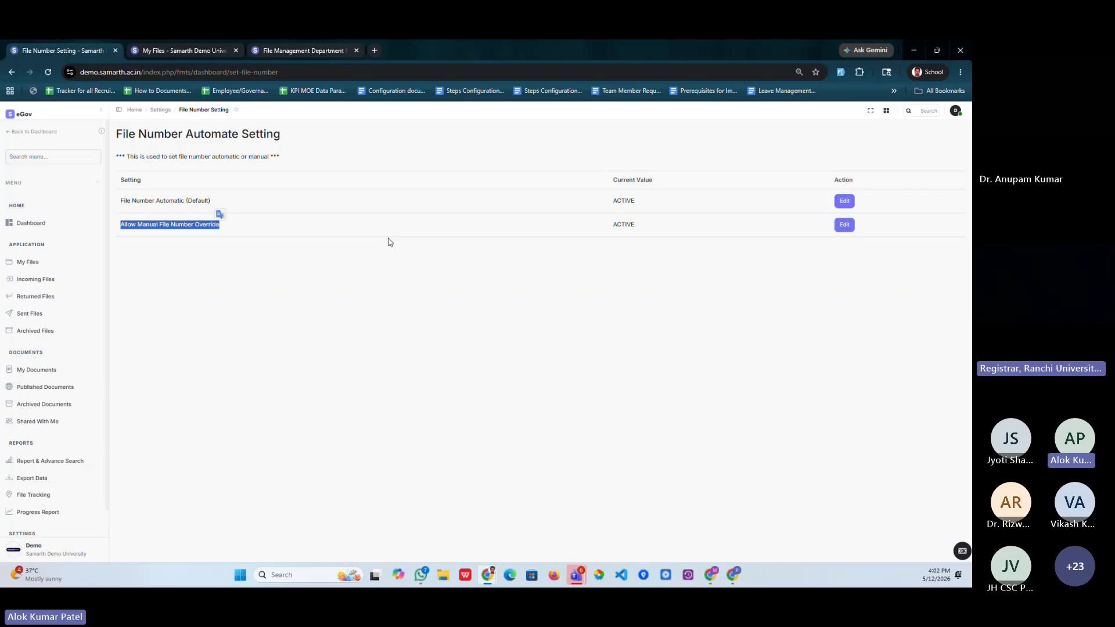
{"action": "double_click", "coordinate": [180, 202]}
{"action": "left_click", "coordinate": [180, 202]}
{"action": "left_click_drag", "start_coordinate": [180, 201], "coordinate": [180, 206]}
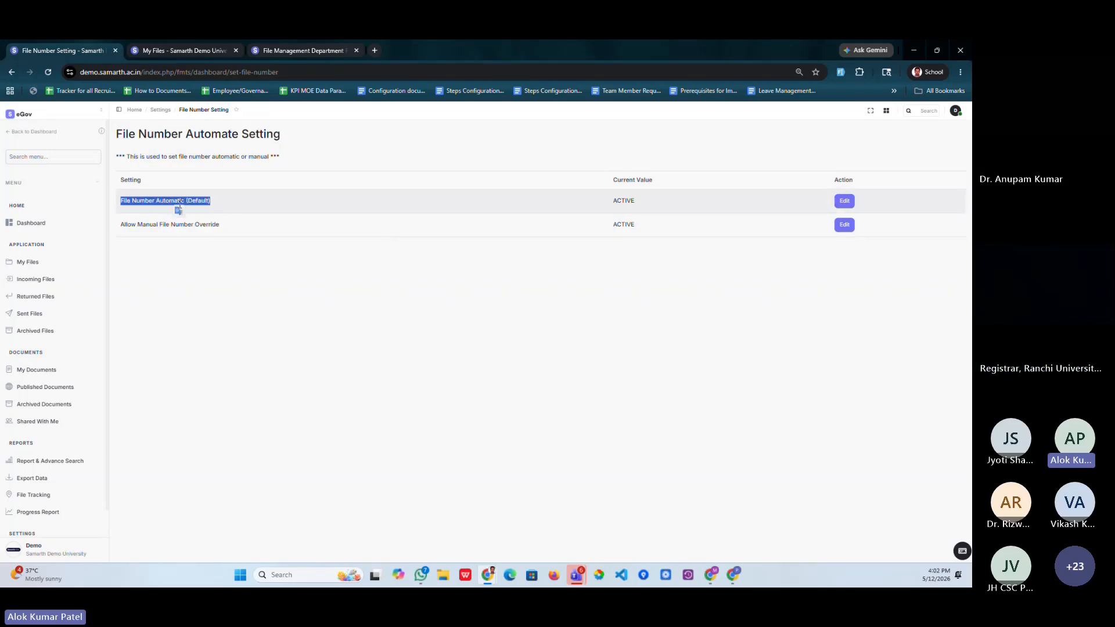
{"action": "left_click", "coordinate": [159, 110]}
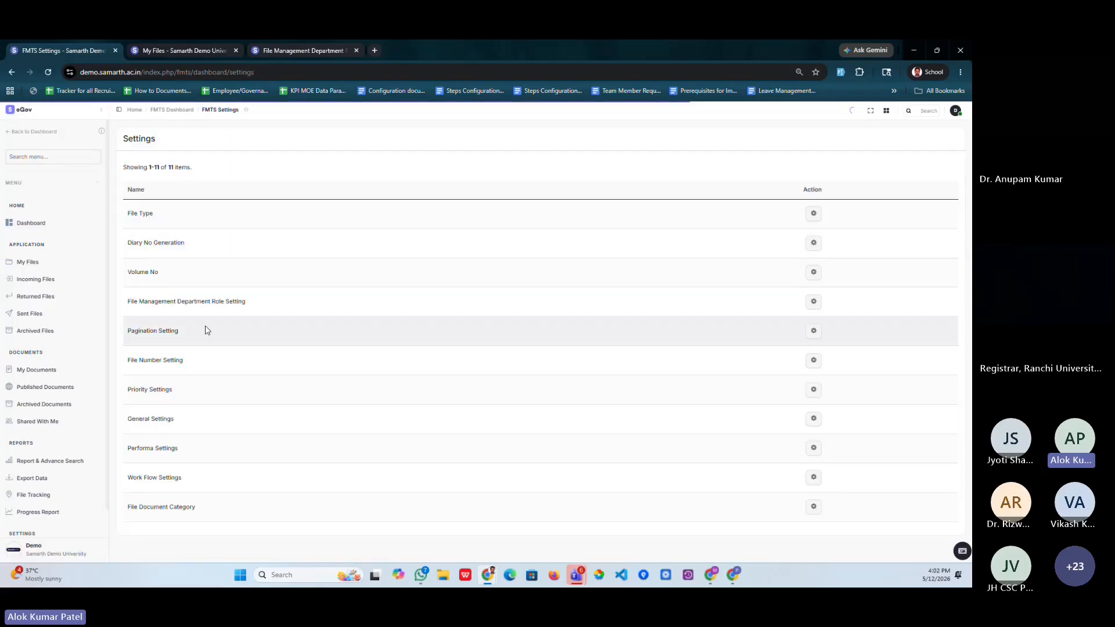
Step: Open the Priority Settings and review the list of file priorities with their reminder days
{"action": "left_click_drag", "start_coordinate": [122, 391], "coordinate": [174, 394]}
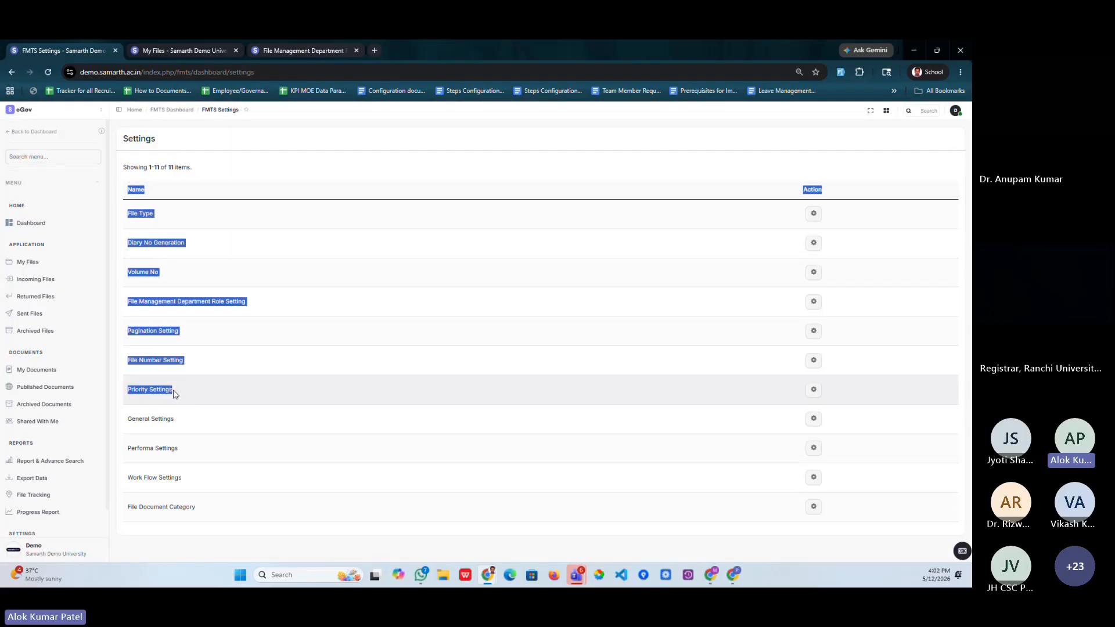
{"action": "triple_click", "coordinate": [168, 391]}
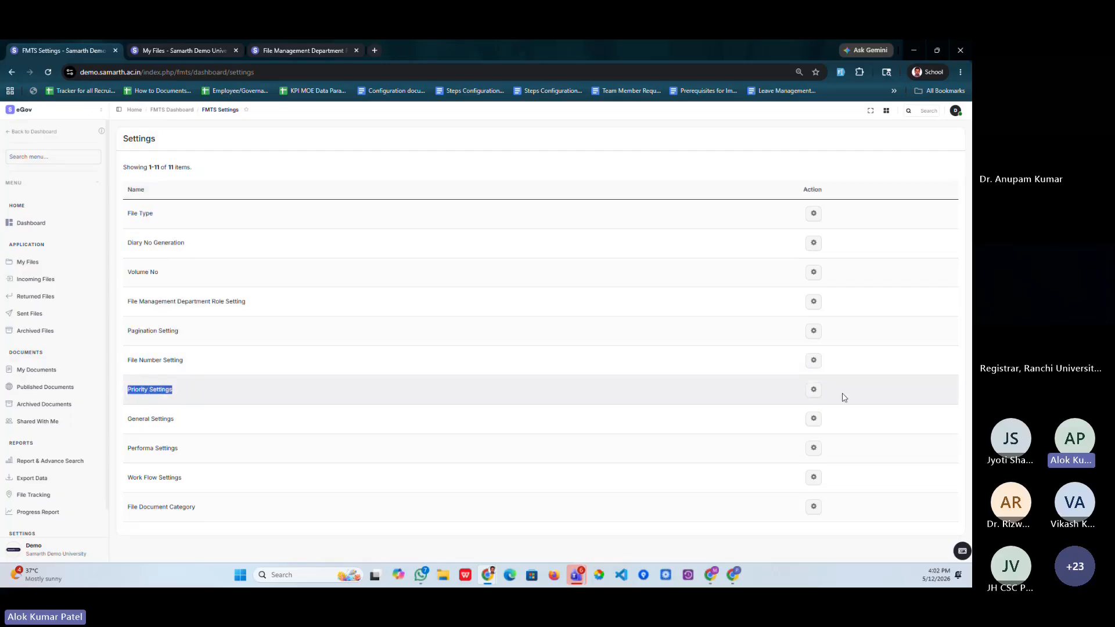
{"action": "left_click", "coordinate": [813, 389]}
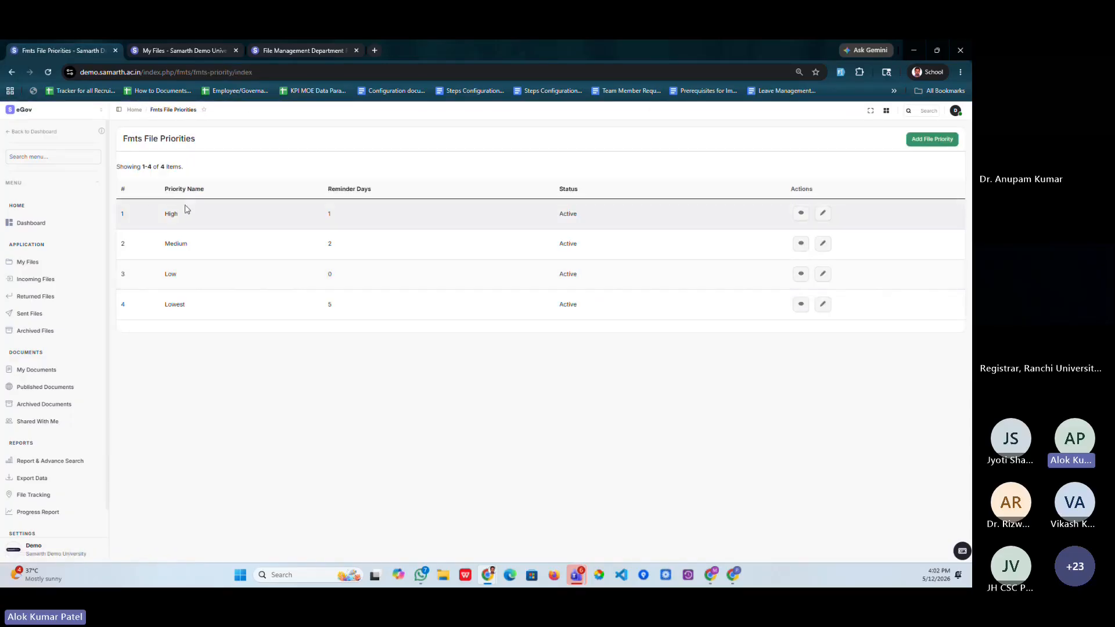
{"action": "left_click_drag", "start_coordinate": [155, 217], "coordinate": [202, 325]}
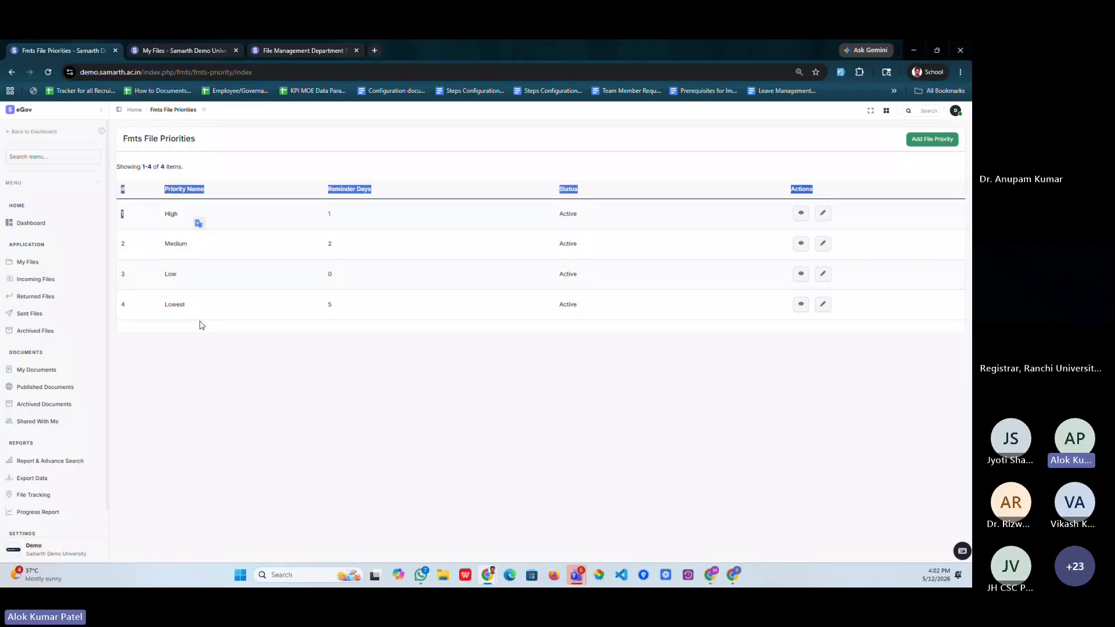
{"action": "left_click", "coordinate": [214, 327]}
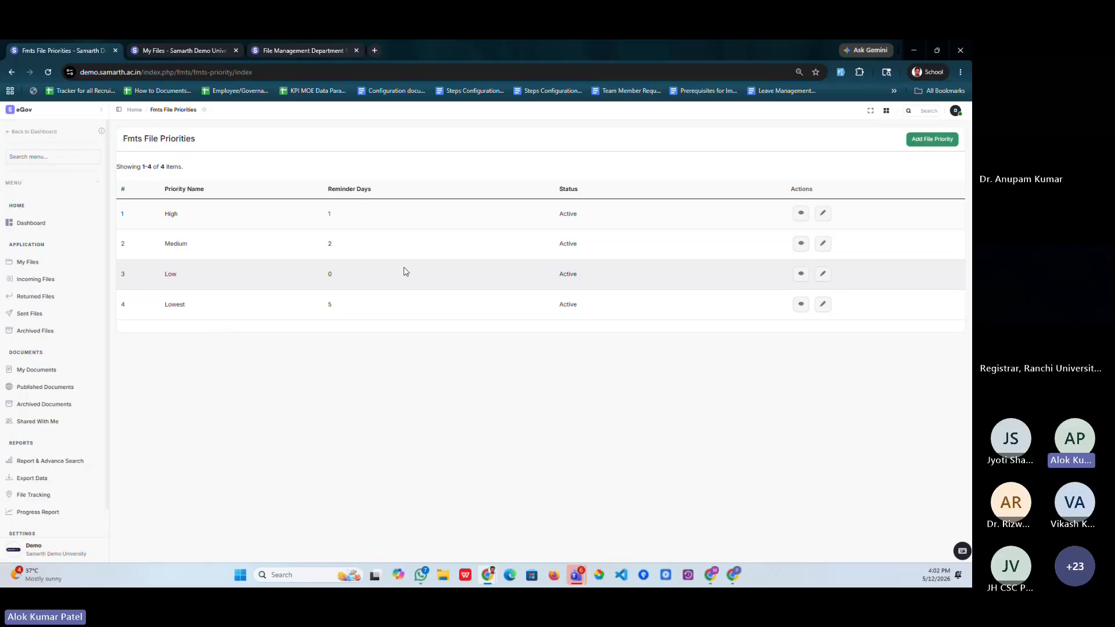
Step: View the edit option for the High priority and the blank Add File Priority form, and return to the Settings page without saving
{"action": "left_click", "coordinate": [822, 214]}
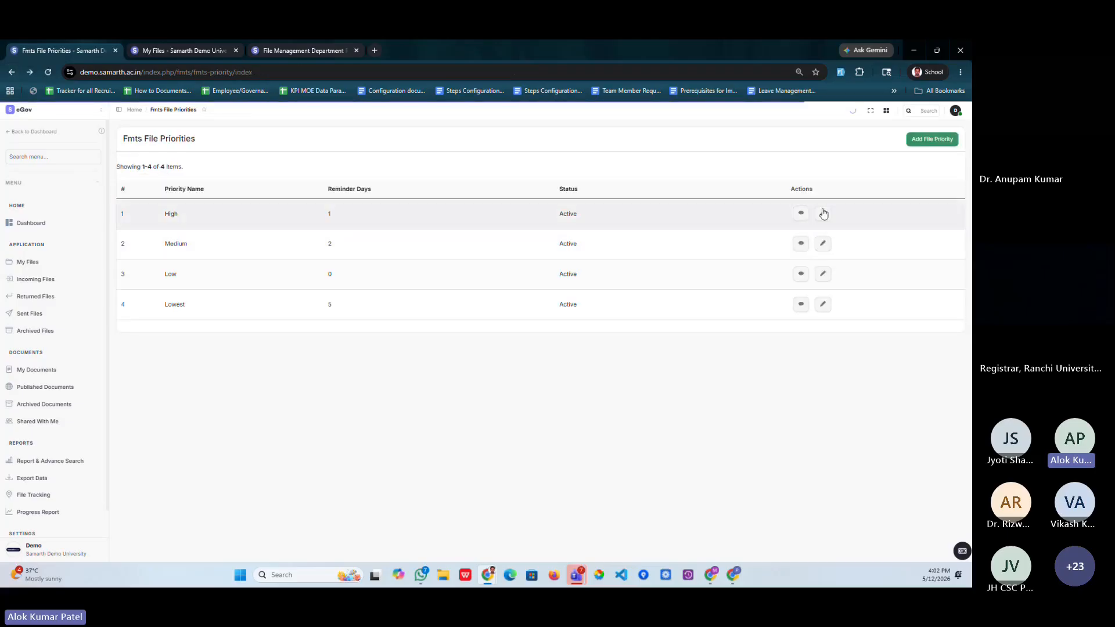
{"action": "left_click", "coordinate": [930, 140]}
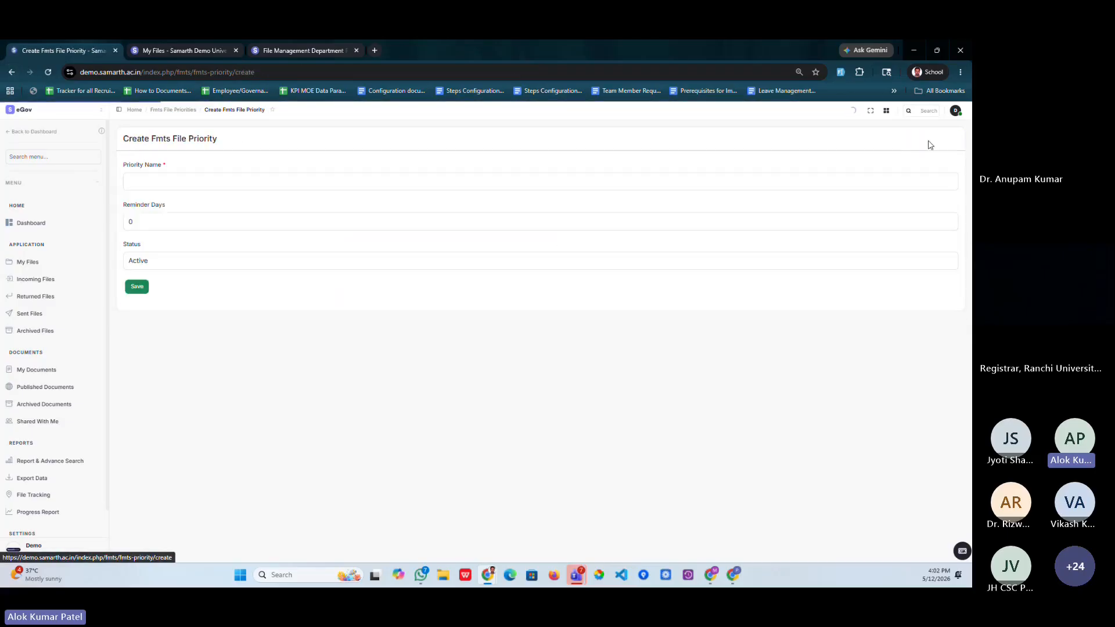
{"action": "left_click", "coordinate": [191, 178]}
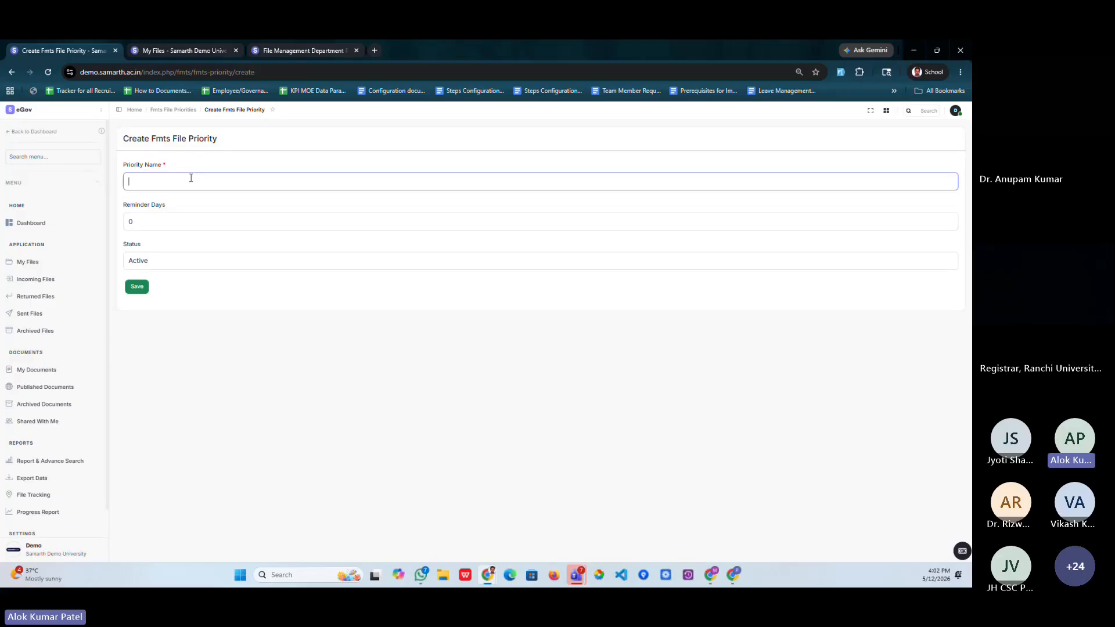
{"action": "left_click", "coordinate": [12, 72]}
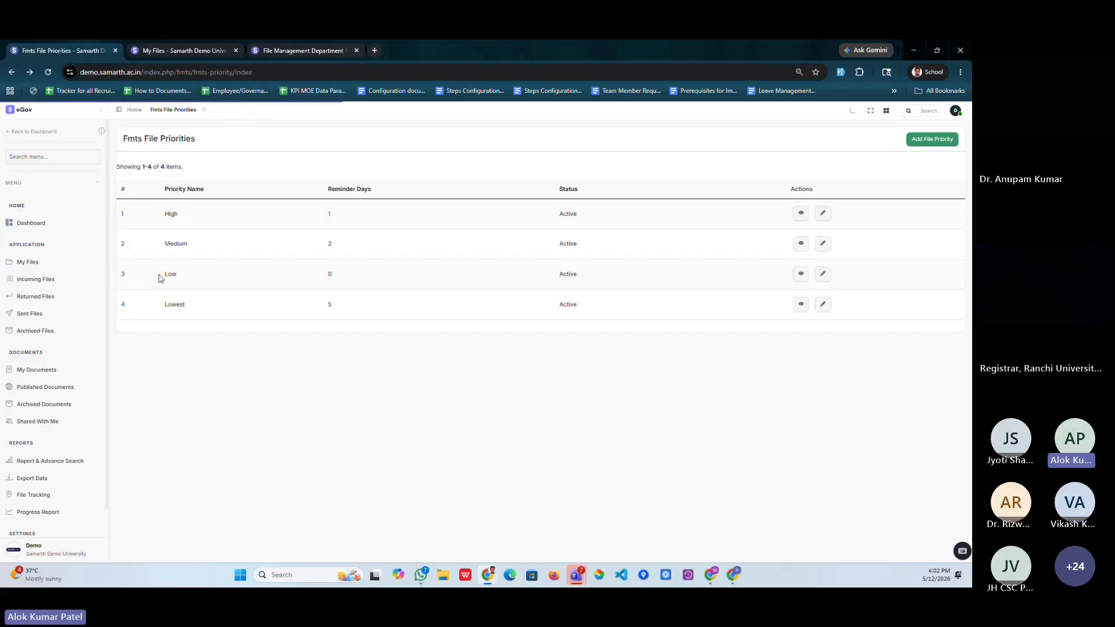
{"action": "left_click_drag", "start_coordinate": [165, 214], "coordinate": [198, 314]}
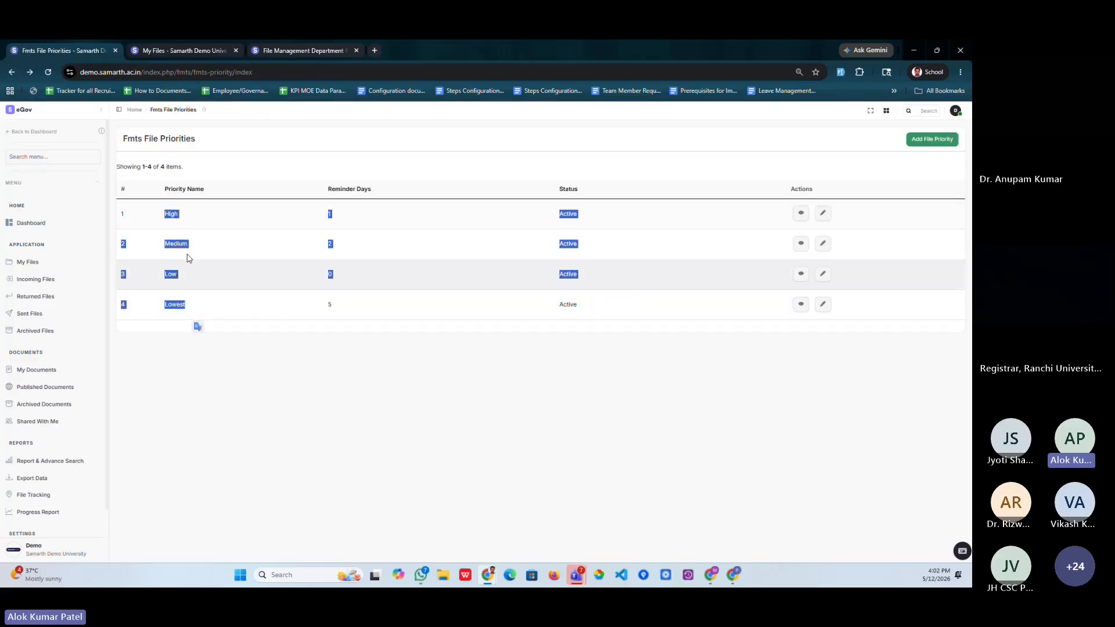
{"action": "left_click_drag", "start_coordinate": [122, 212], "coordinate": [206, 192]}
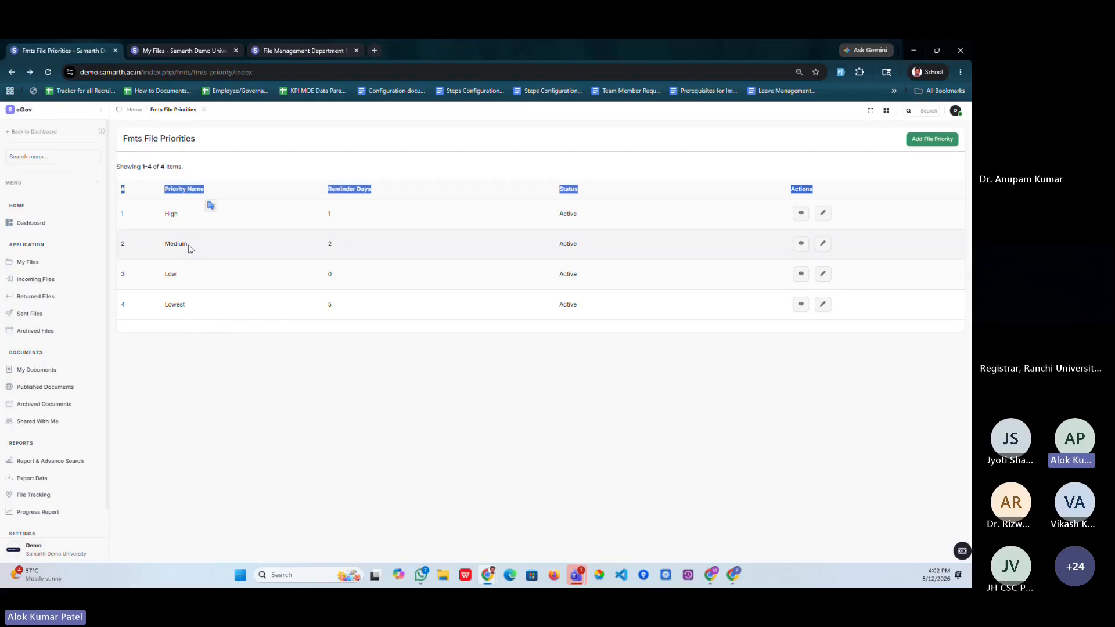
{"action": "key", "text": "alt+Left"}
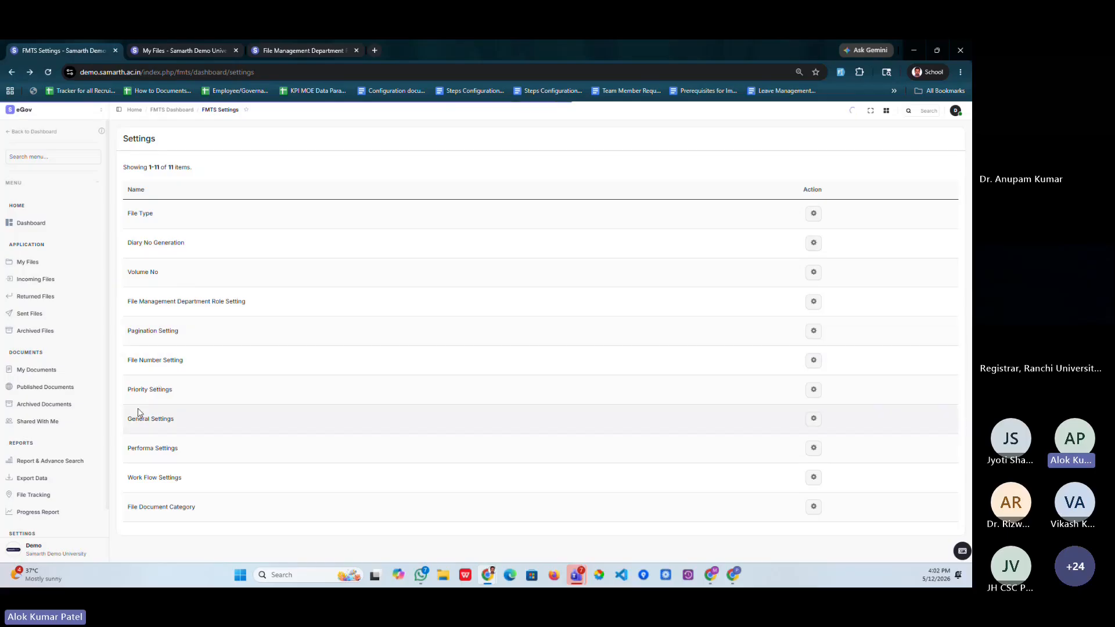
Step: Open the General Settings and view the options for Receiver Can Add Part of File without changing the value
{"action": "left_click_drag", "start_coordinate": [128, 419], "coordinate": [176, 424]}
{"action": "left_click", "coordinate": [814, 420]}
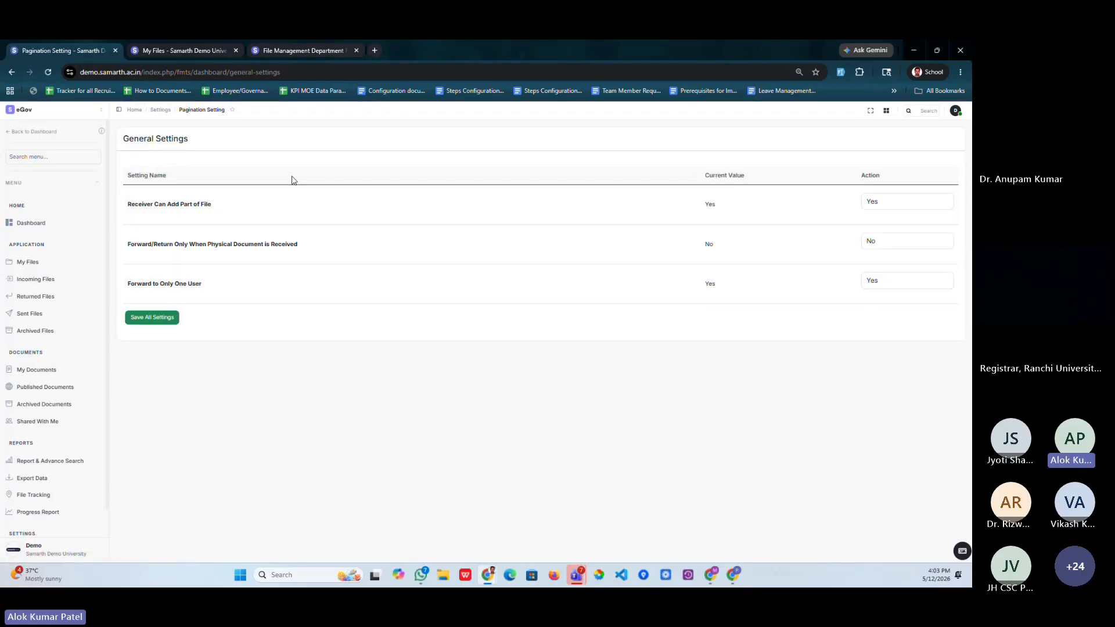
{"action": "triple_click", "coordinate": [147, 201]}
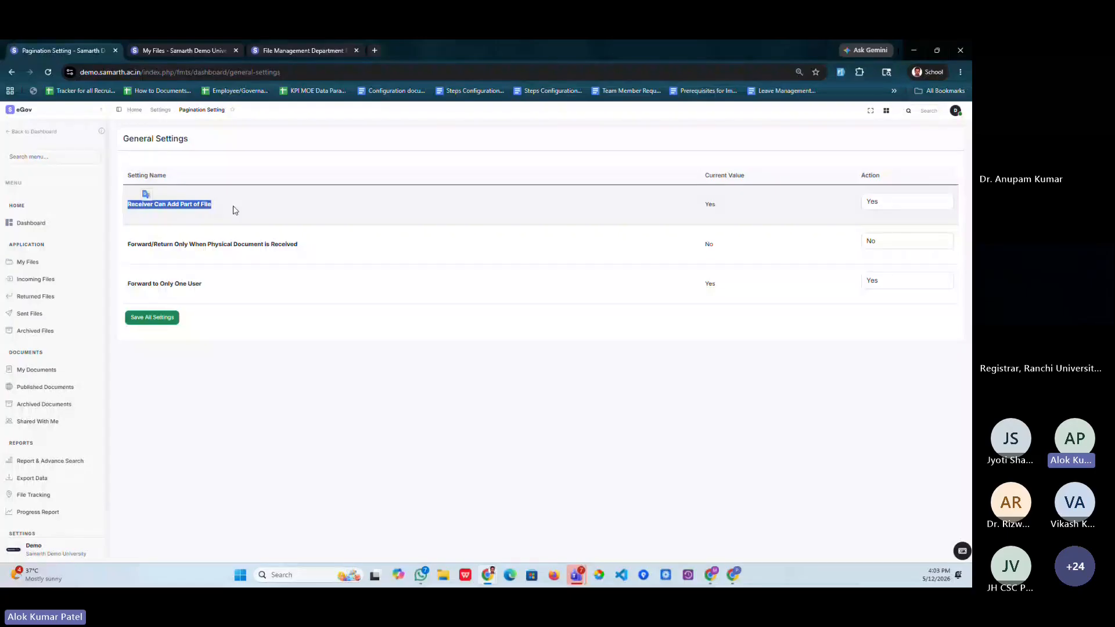
{"action": "left_click_drag", "start_coordinate": [708, 175], "coordinate": [712, 205]}
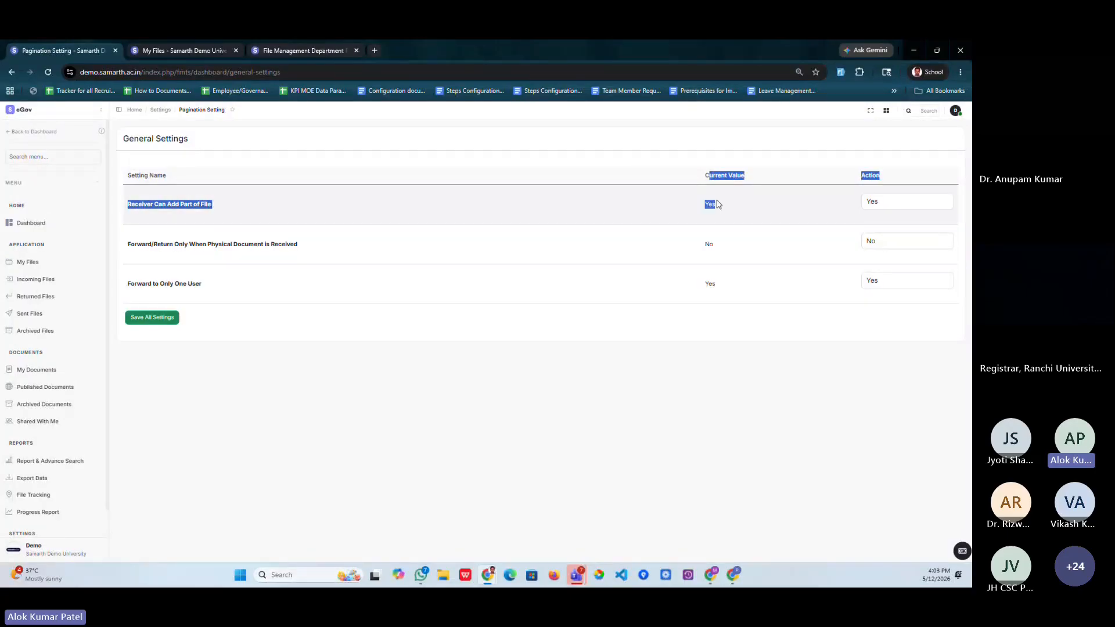
{"action": "left_click", "coordinate": [873, 209]}
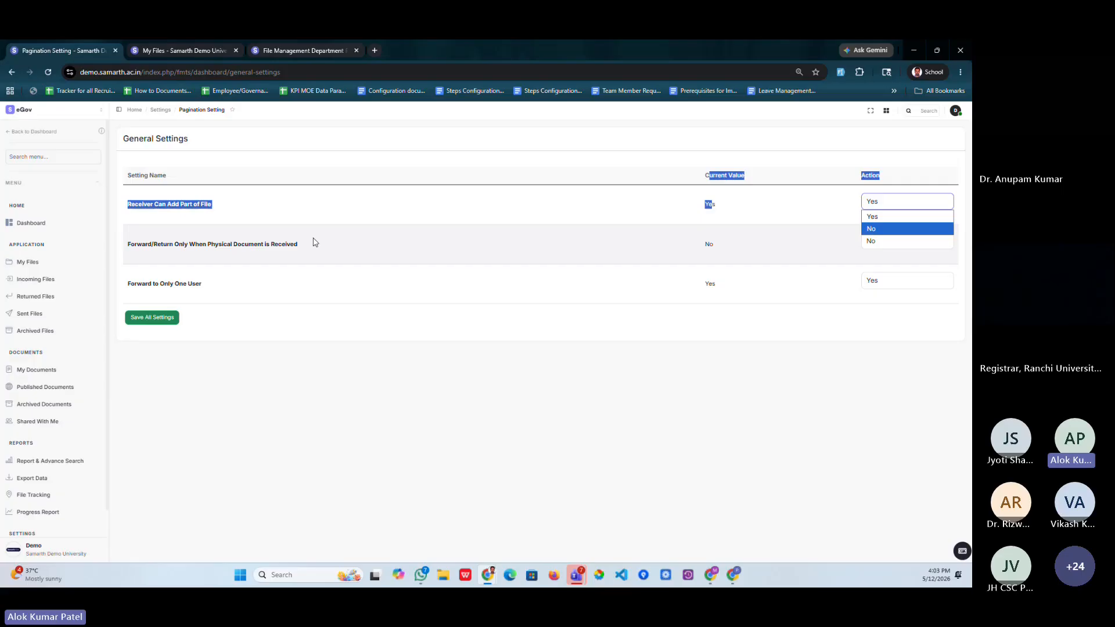
{"action": "left_click", "coordinate": [172, 244]}
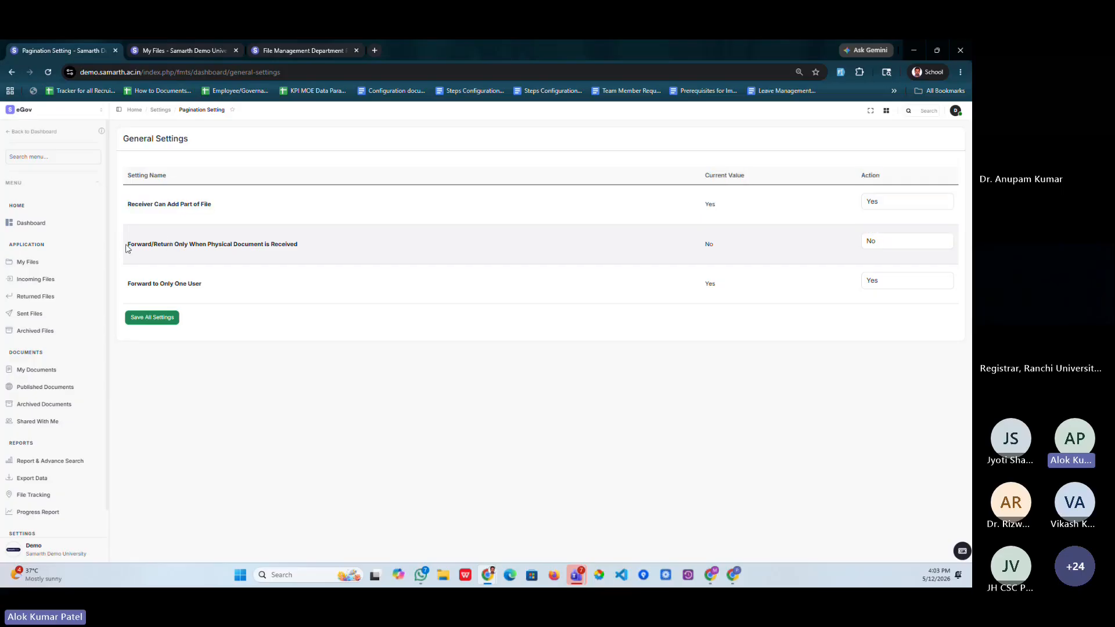
Step: Review the Forward/Return Only When Physical Document is Received and Forward to Only One User entries, and return to the Settings page
{"action": "left_click_drag", "start_coordinate": [125, 248], "coordinate": [331, 254]}
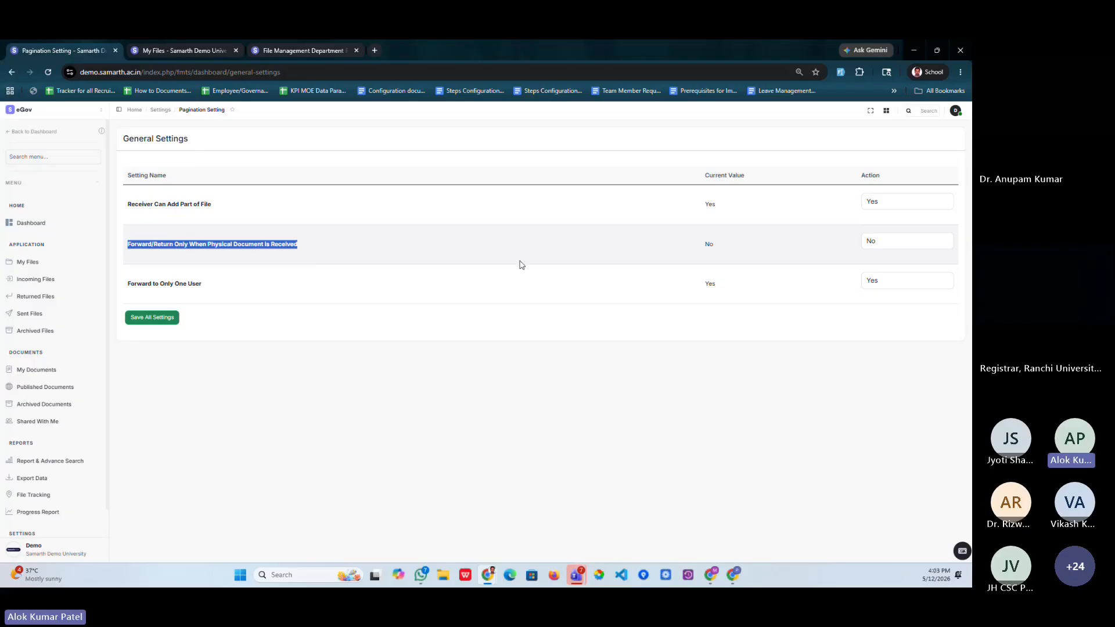
{"action": "double_click", "coordinate": [709, 244]}
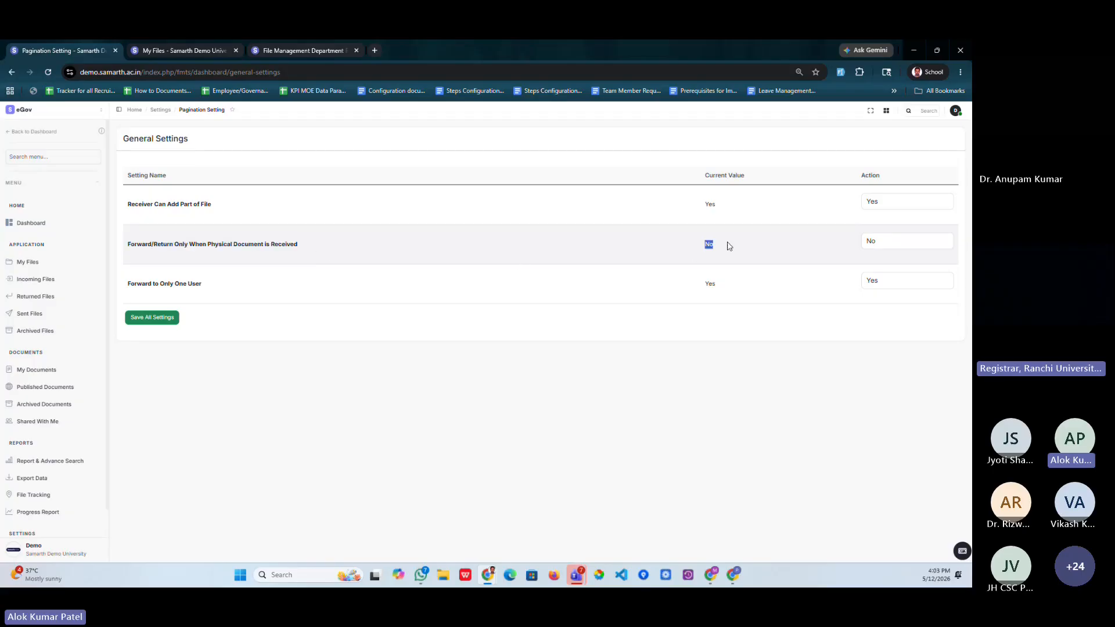
{"action": "double_click", "coordinate": [165, 287]}
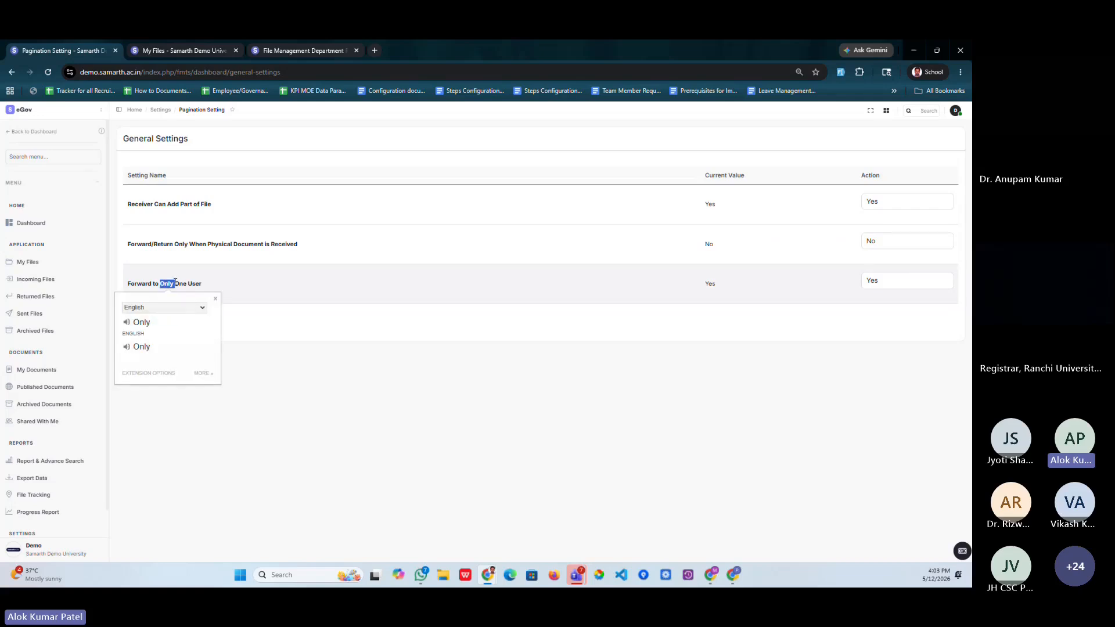
{"action": "triple_click", "coordinate": [174, 282]}
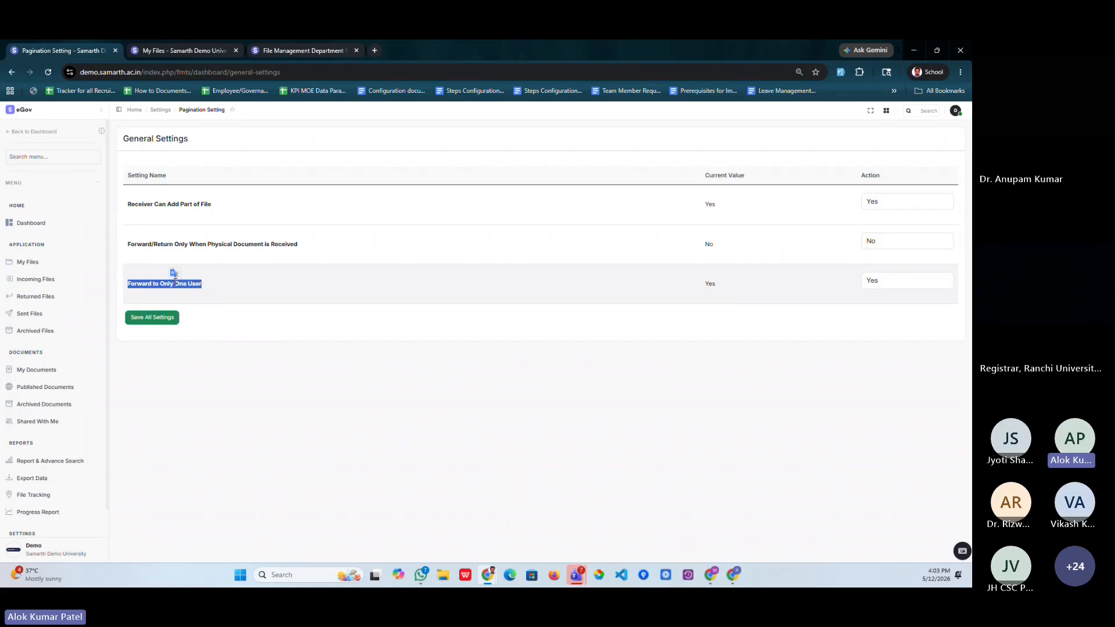
{"action": "left_click", "coordinate": [706, 288]}
{"action": "double_click", "coordinate": [707, 284]}
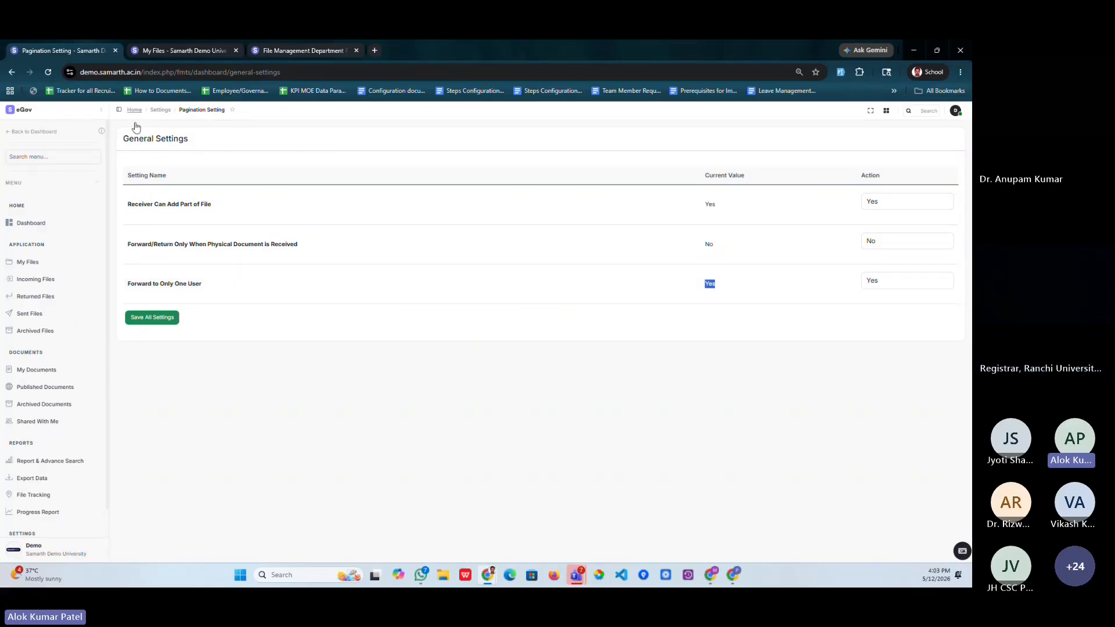
{"action": "left_click", "coordinate": [158, 110]}
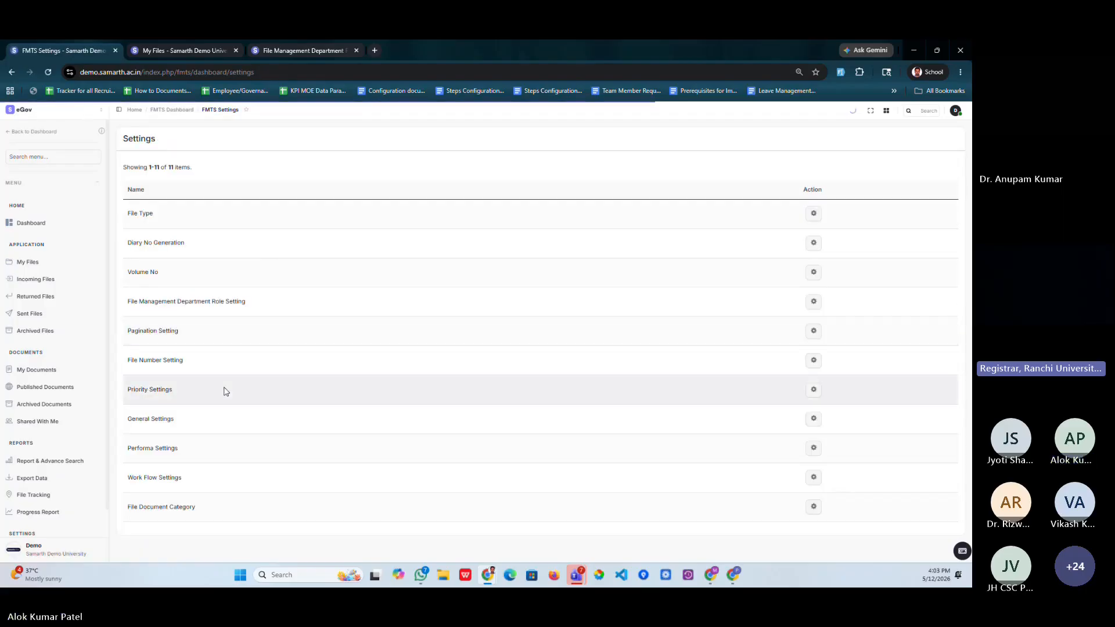
Step: Open the Performa Settings and bring up the blank form for creating a file performa
{"action": "left_click_drag", "start_coordinate": [128, 448], "coordinate": [180, 450]}
{"action": "left_click", "coordinate": [814, 447]}
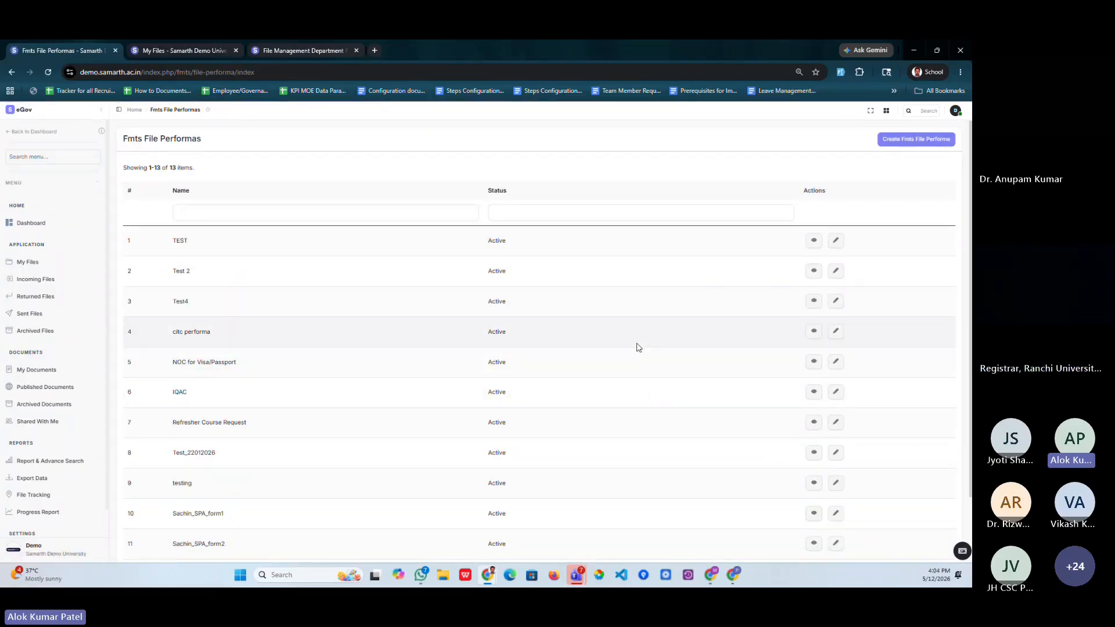
{"action": "left_click", "coordinate": [909, 145]}
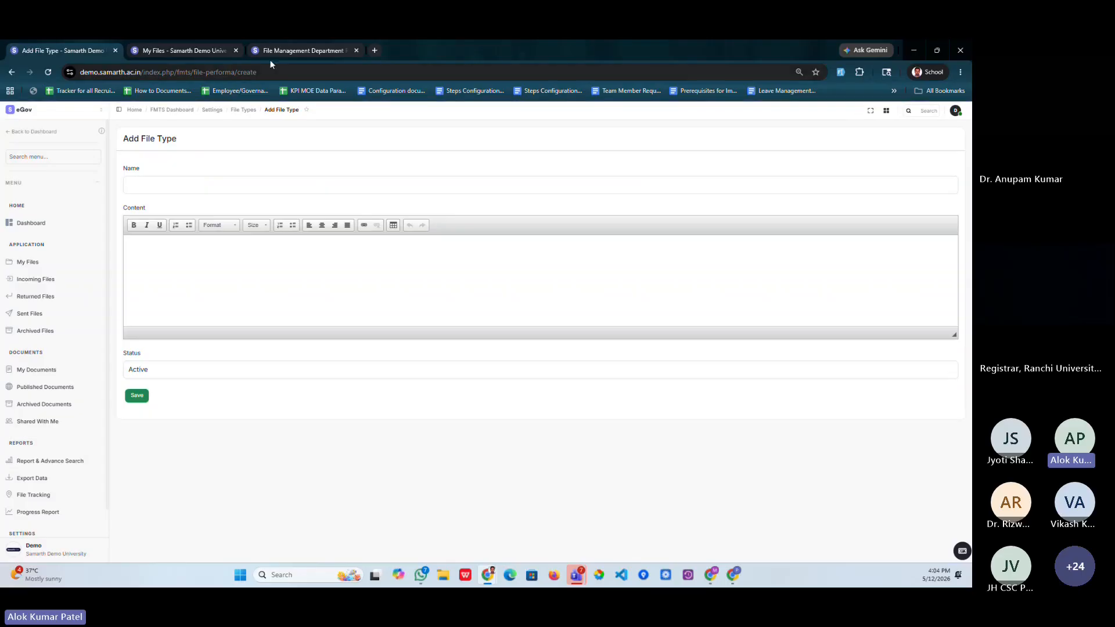
Step: Open My Files in a separate browser tab and start adding a new file
{"action": "left_click", "coordinate": [277, 52]}
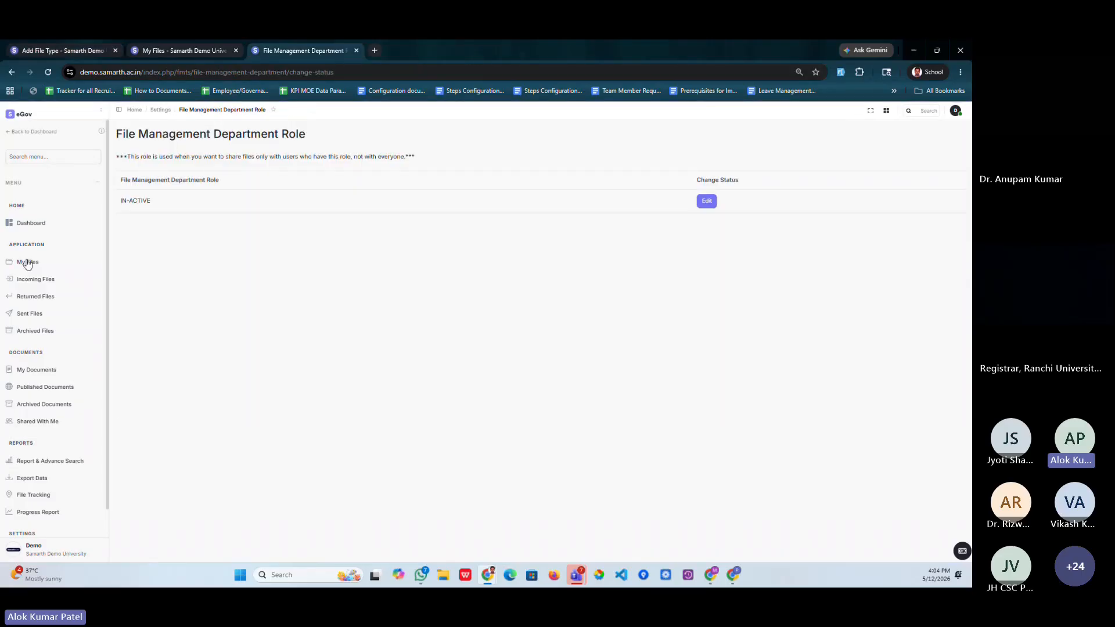
{"action": "right_click", "coordinate": [51, 262]}
{"action": "left_click", "coordinate": [61, 267]}
{"action": "left_click", "coordinate": [400, 50]}
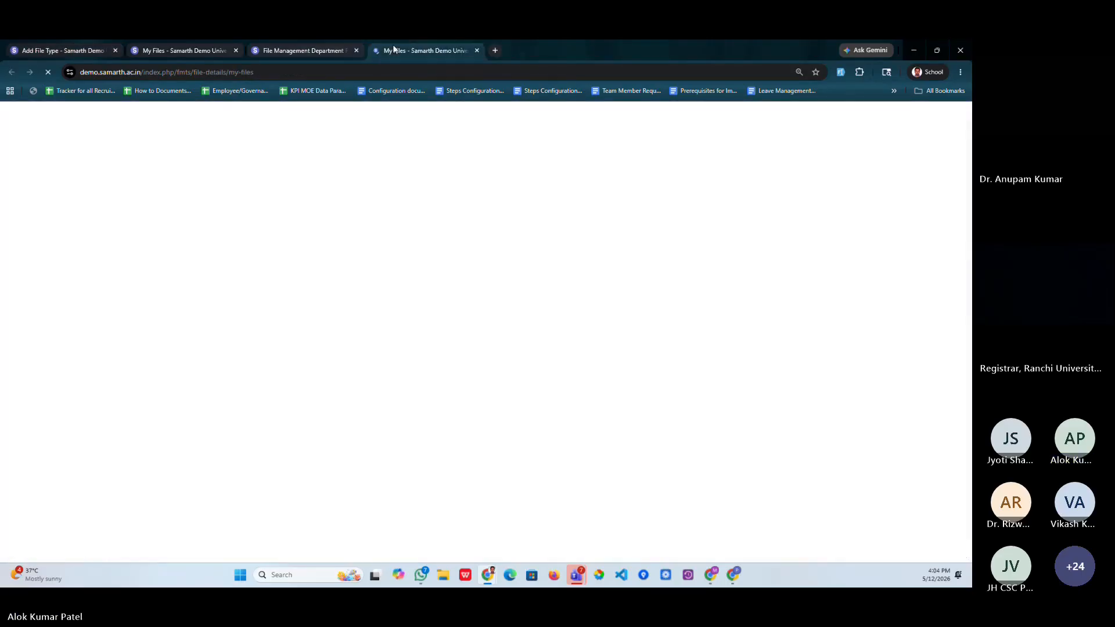
{"action": "left_click", "coordinate": [941, 138]}
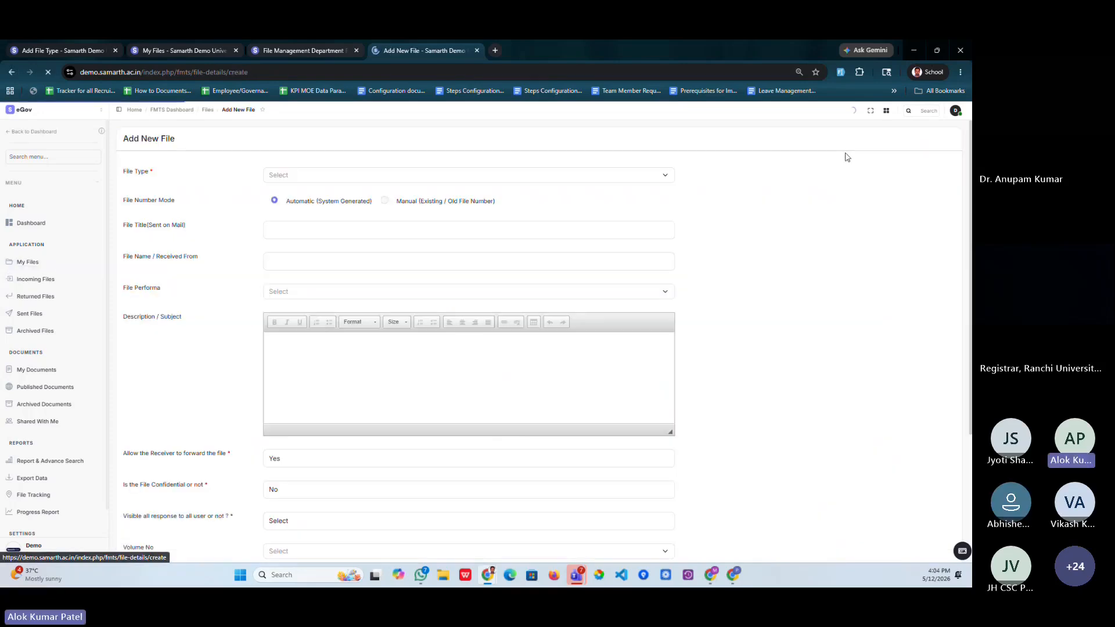
Step: Set the new file's File Performa to TEST and look through the template text in Description / Subject
{"action": "left_click_drag", "start_coordinate": [124, 296], "coordinate": [231, 293]}
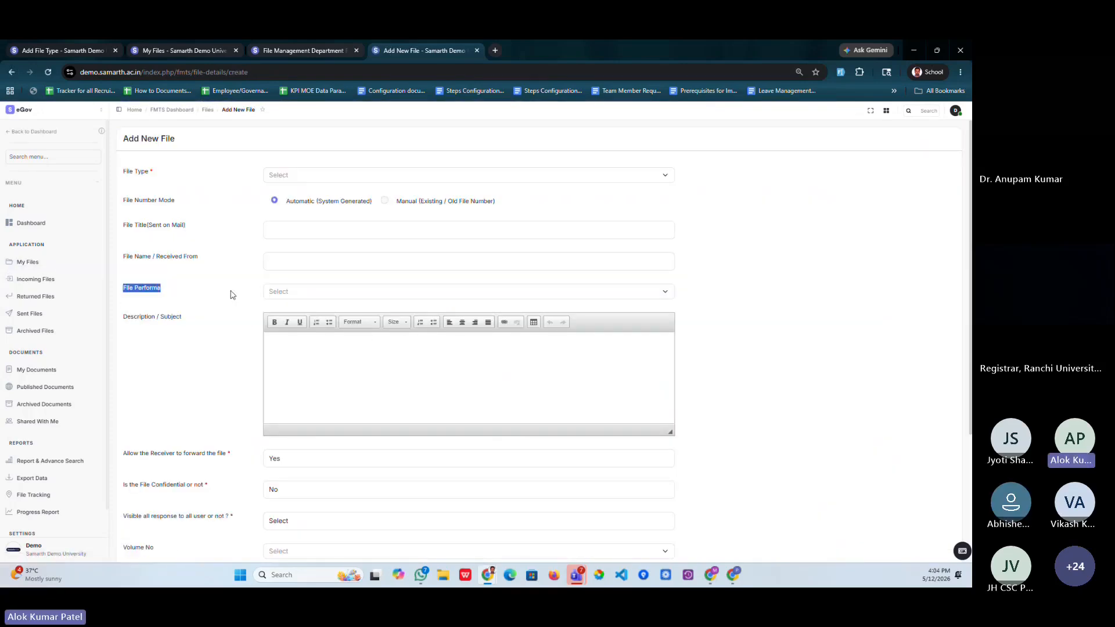
{"action": "left_click", "coordinate": [293, 292]}
{"action": "left_click", "coordinate": [283, 326]}
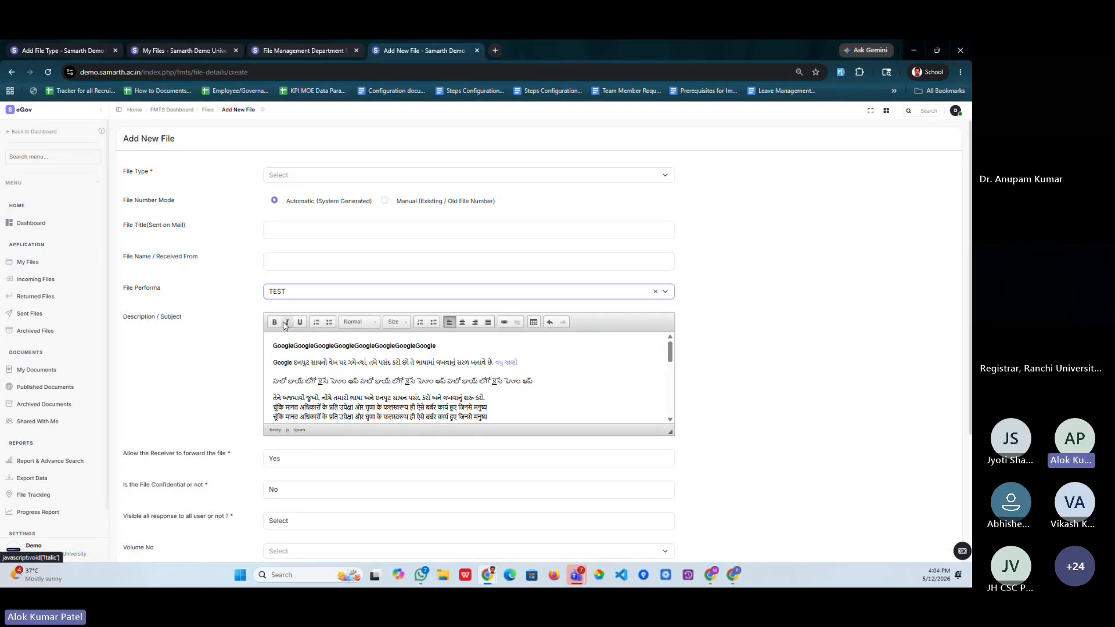
{"action": "scroll", "coordinate": [342, 378], "scroll_direction": "up", "scroll_amount": 1}
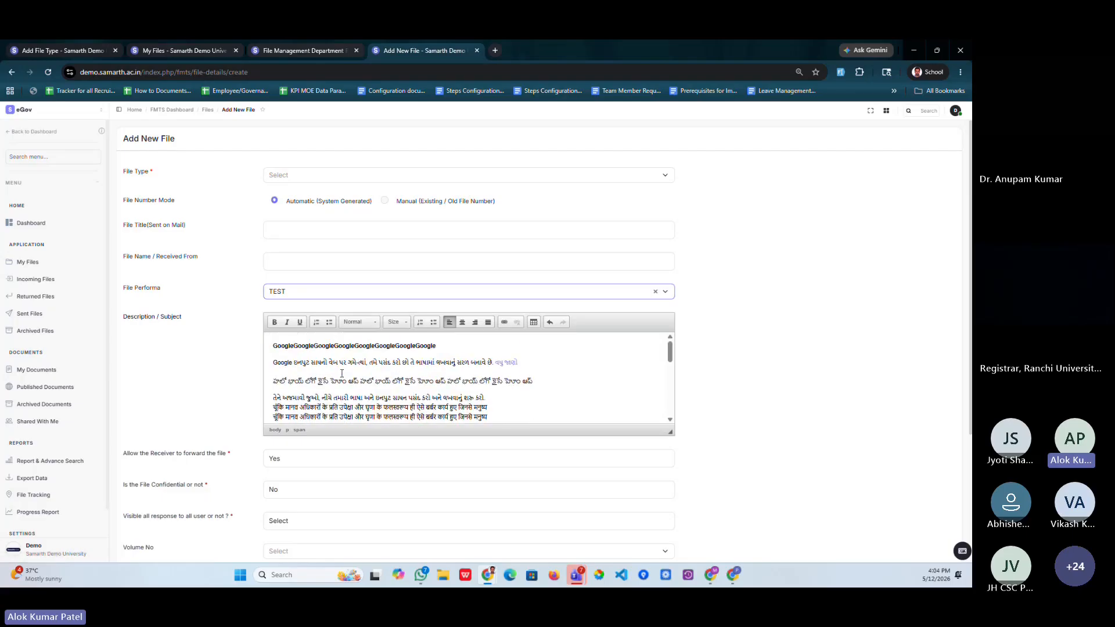
{"action": "scroll", "coordinate": [436, 384], "scroll_direction": "down", "scroll_amount": 3}
{"action": "scroll", "coordinate": [450, 386], "scroll_direction": "up", "scroll_amount": 3}
Step: Replace the text block below the third line of Description / Subject with "kjednled", and return to the blank performa creation form
{"action": "left_click_drag", "start_coordinate": [503, 406], "coordinate": [276, 387]}
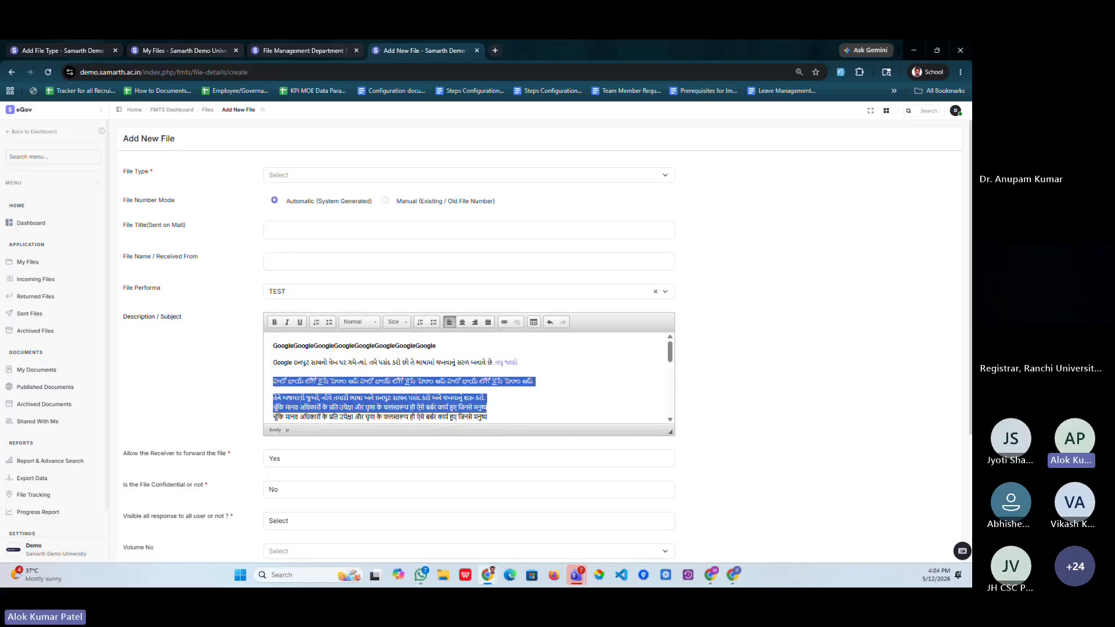
{"action": "left_click", "coordinate": [300, 399]}
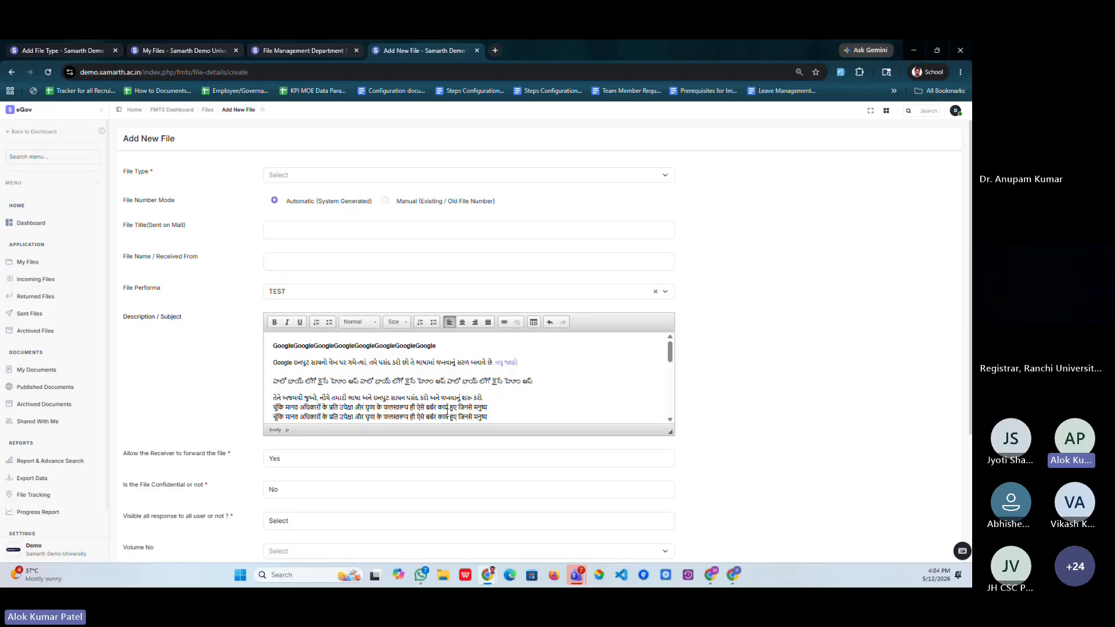
{"action": "left_click_drag", "start_coordinate": [494, 414], "coordinate": [260, 400]}
{"action": "type", "text": "kjednled"}
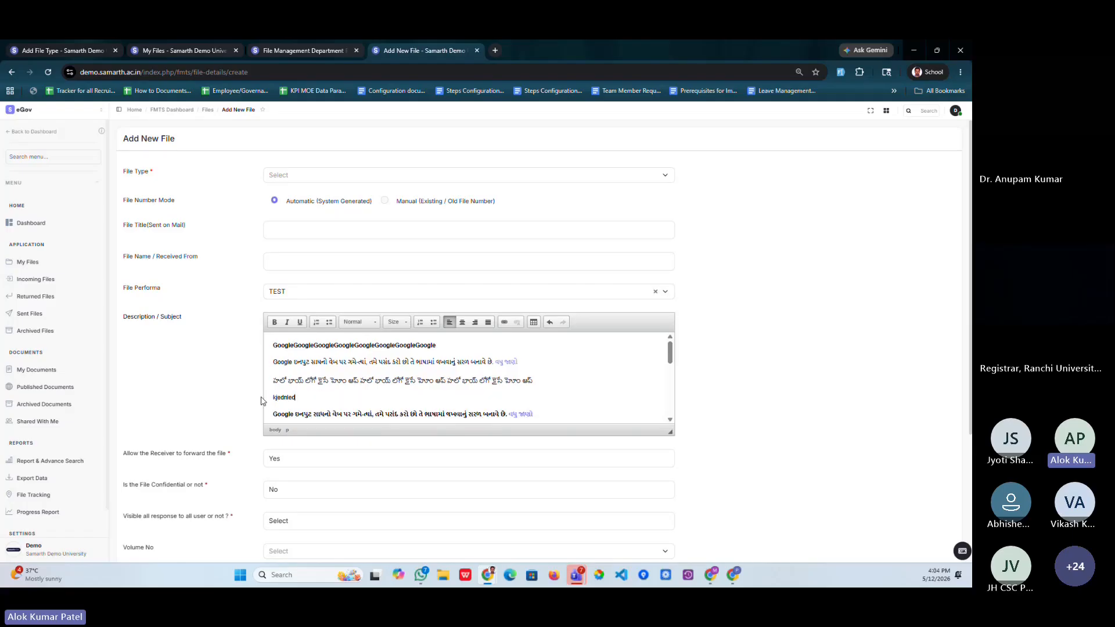
{"action": "left_click", "coordinate": [181, 51]}
{"action": "left_click", "coordinate": [87, 52]}
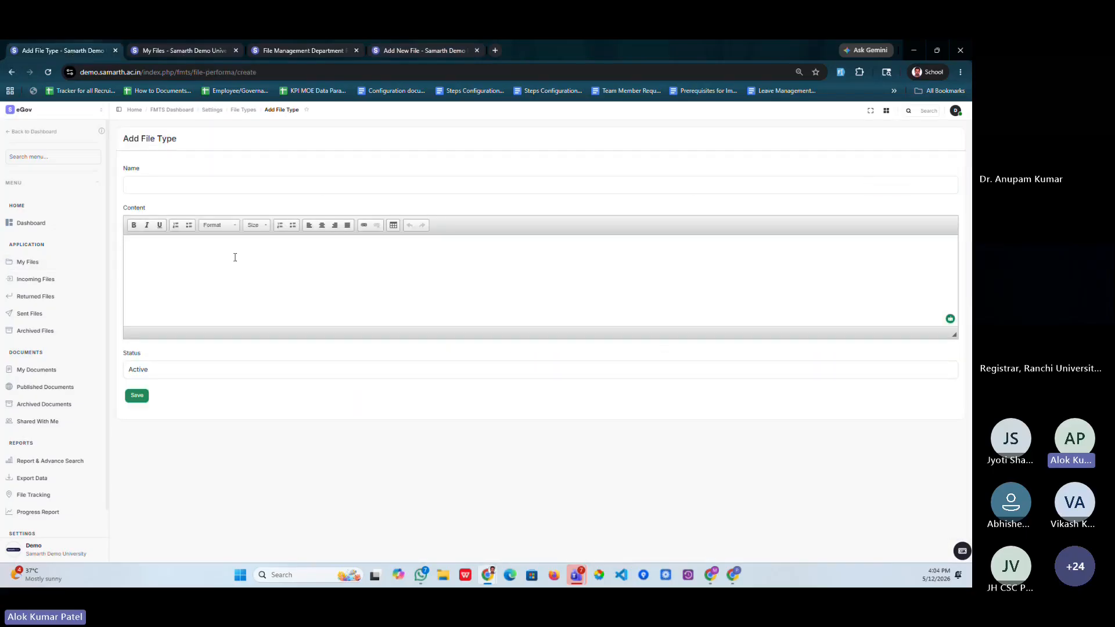
Step: Go through the Name, Content and Status fields of the blank file performa form
{"action": "left_click", "coordinate": [172, 178]}
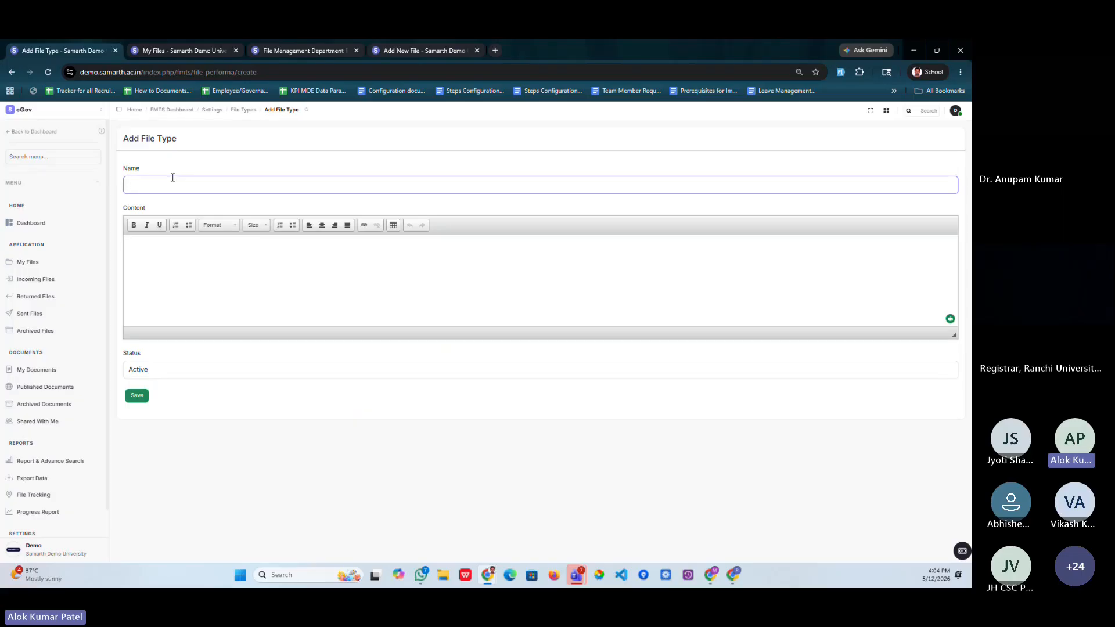
{"action": "left_click", "coordinate": [155, 268]}
{"action": "key", "text": "shift+Tab"}
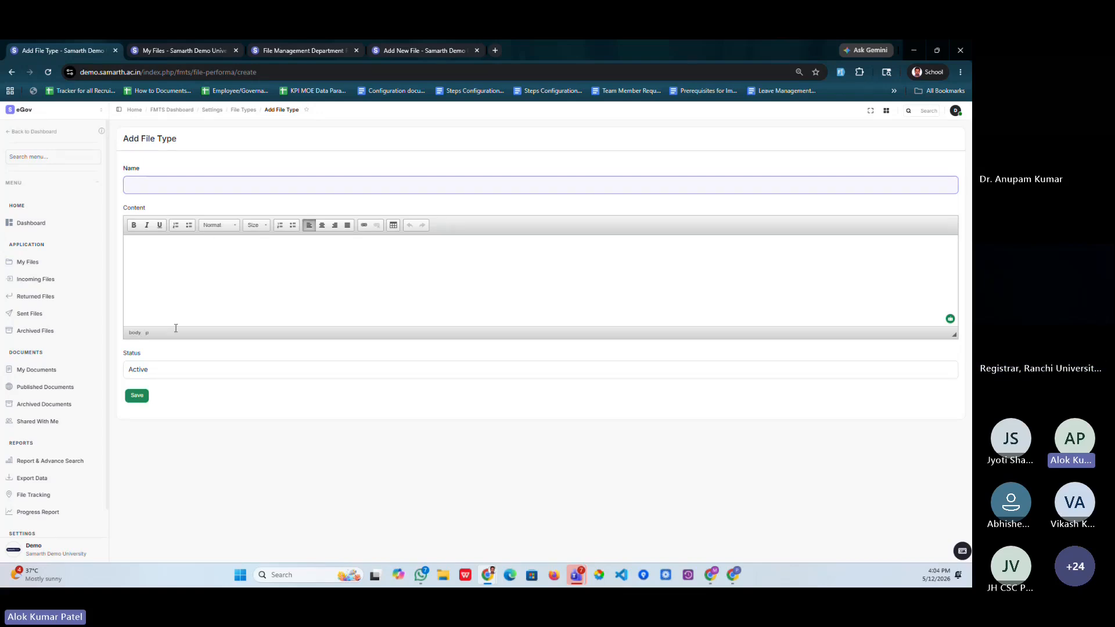
{"action": "left_click", "coordinate": [173, 372]}
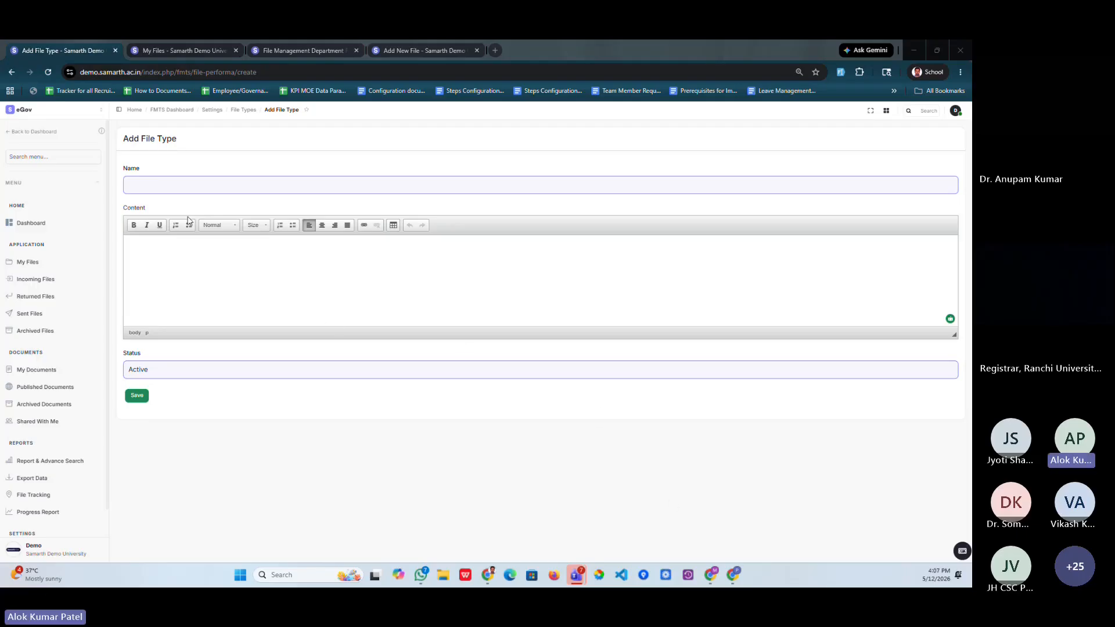
{"action": "left_click", "coordinate": [149, 183]}
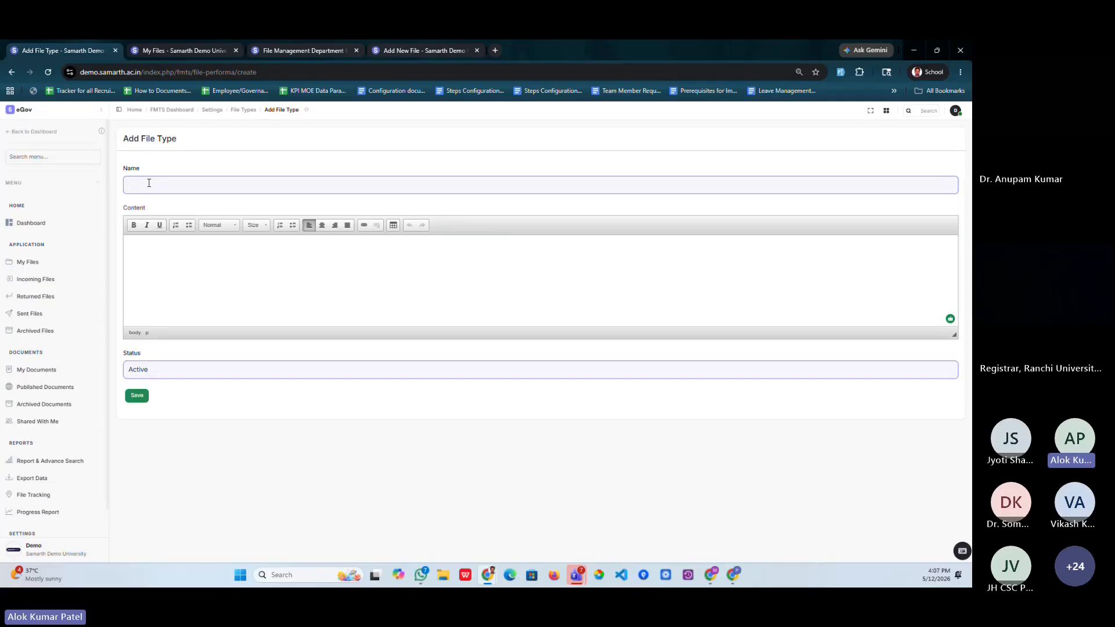
Step: Review the File Performa options and the TEST template text on the open new file form, and return to the performa creation form
{"action": "left_click", "coordinate": [407, 55]}
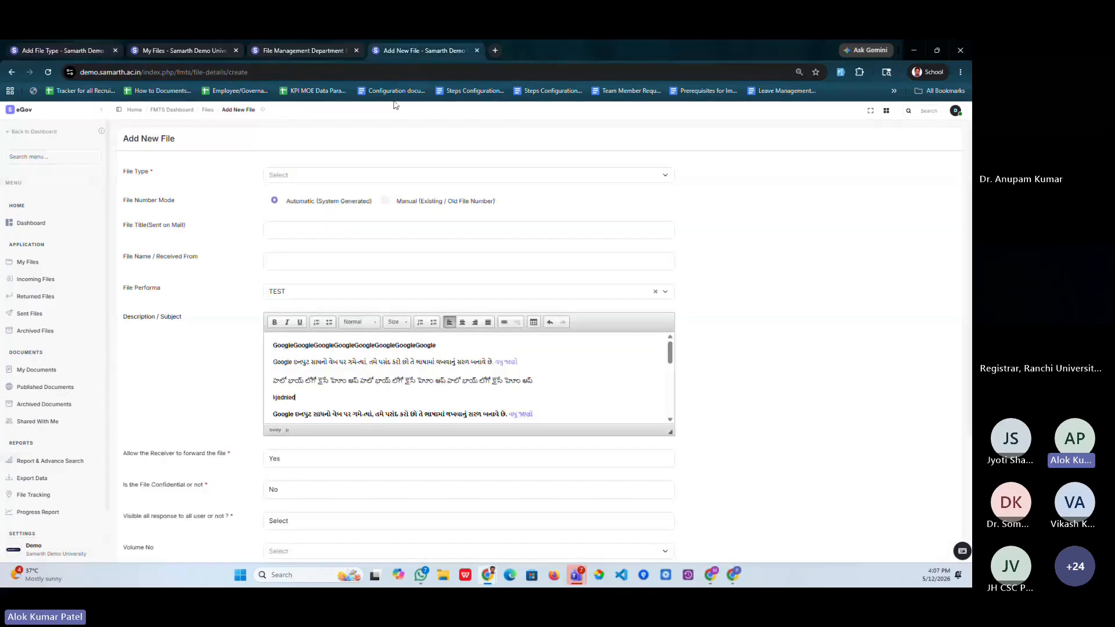
{"action": "left_click", "coordinate": [296, 292]}
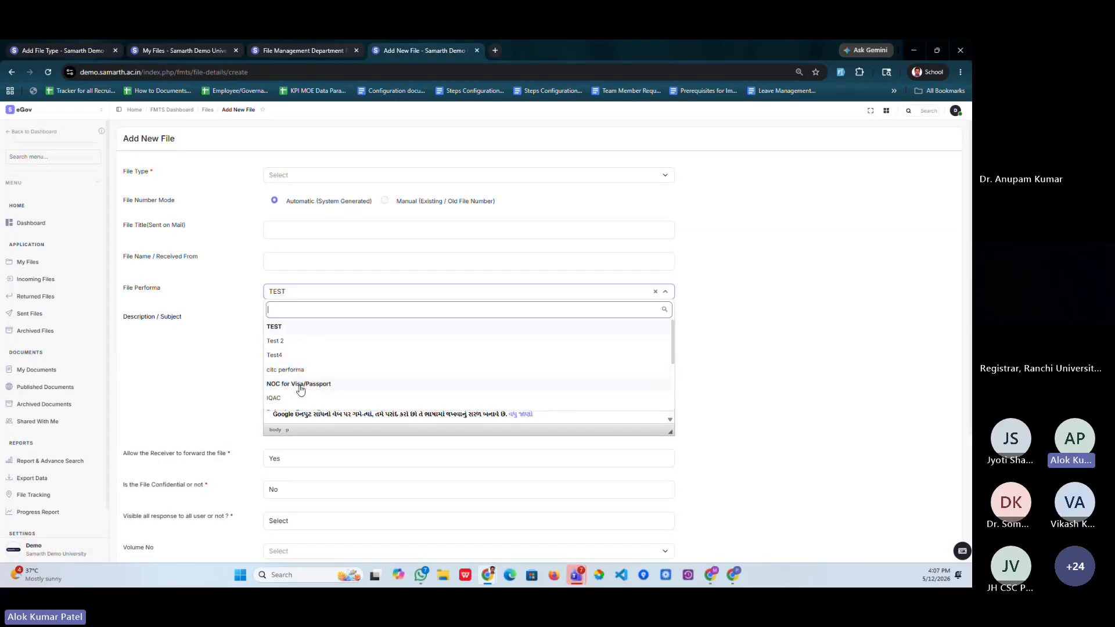
{"action": "key", "text": "Escape"}
{"action": "scroll", "coordinate": [332, 395], "scroll_direction": "down", "scroll_amount": 10}
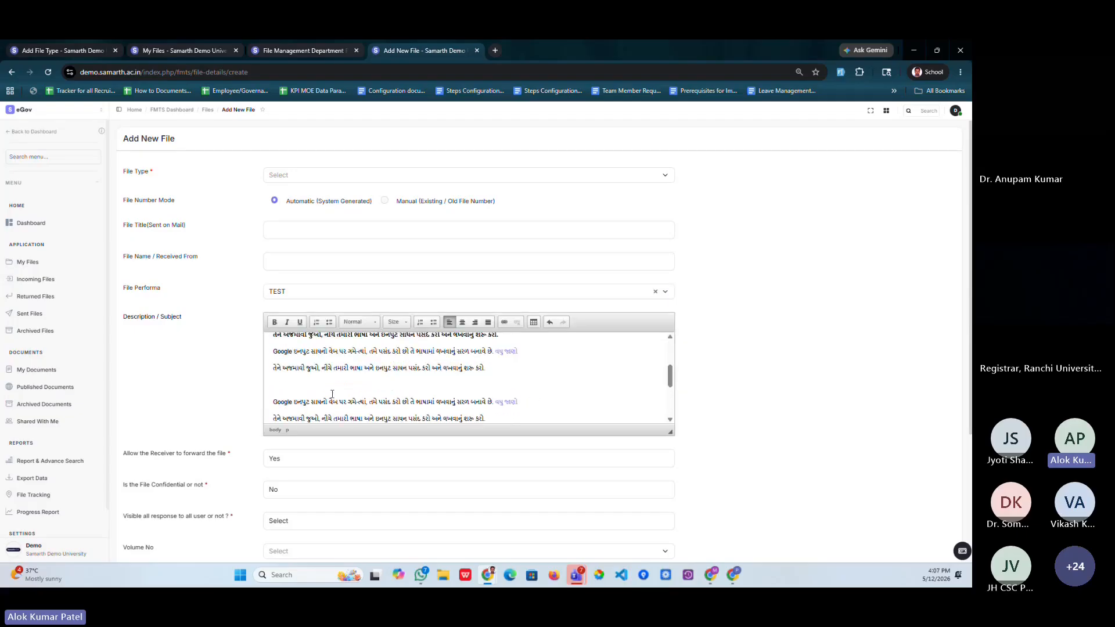
{"action": "left_click_drag", "start_coordinate": [519, 414], "coordinate": [253, 362]}
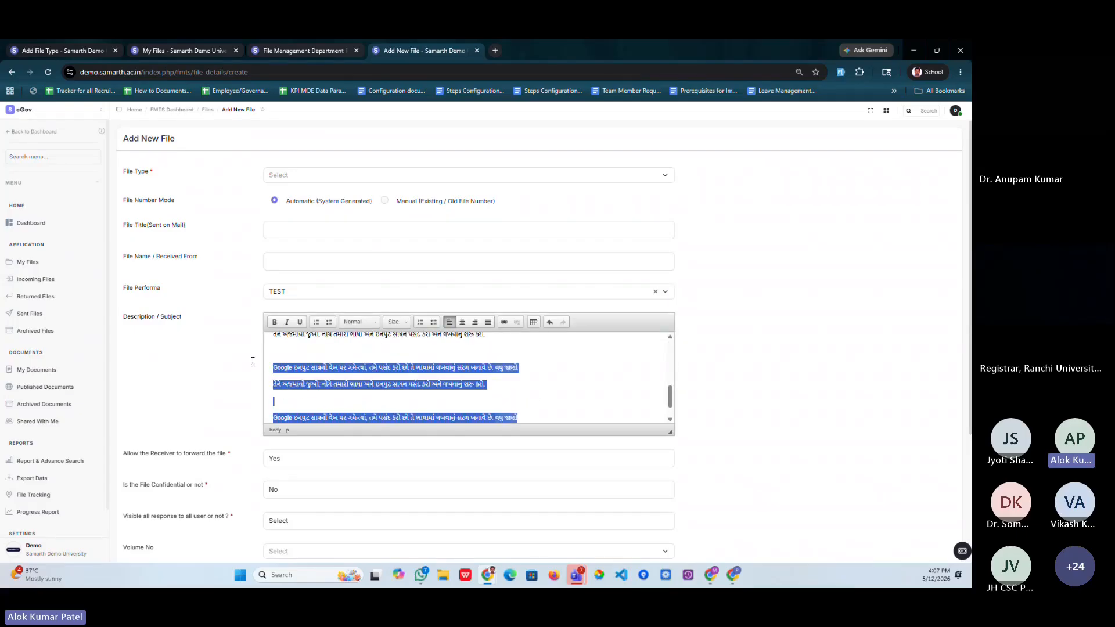
{"action": "left_click", "coordinate": [65, 46]}
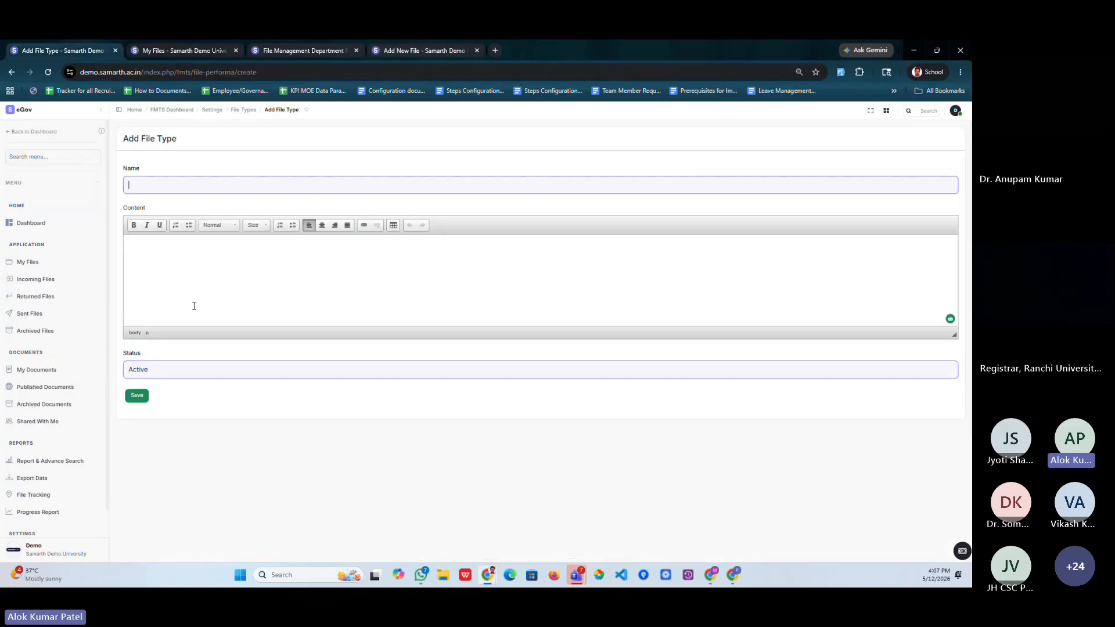
Step: Go back to the module's Settings list and point out the Work Flow Settings and File Document Category entries
{"action": "left_click", "coordinate": [11, 72]}
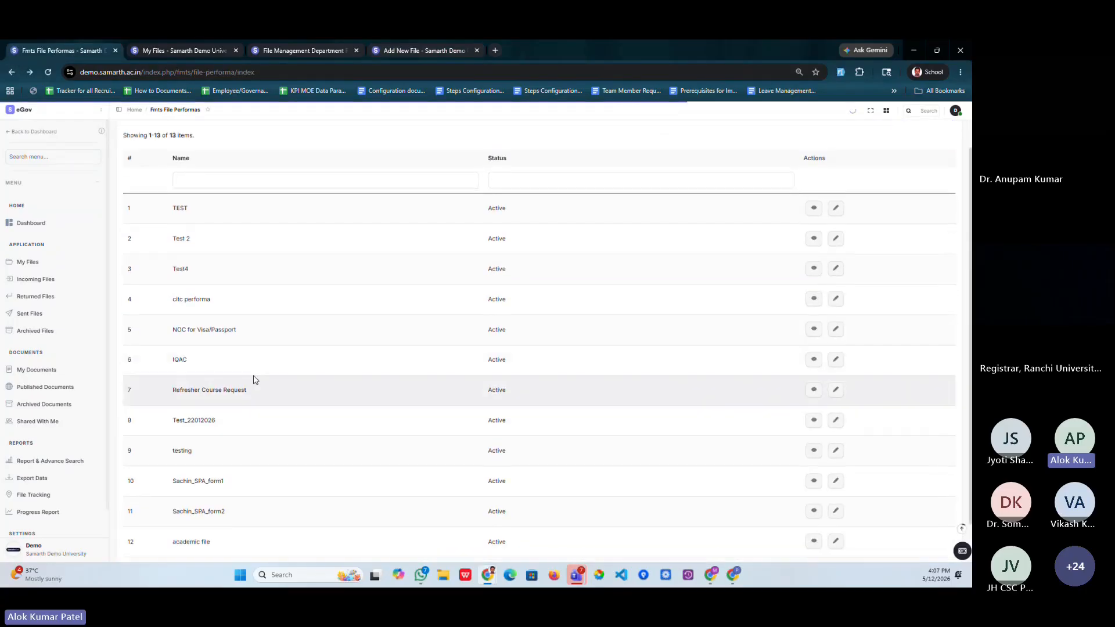
{"action": "key", "text": "alt+Left"}
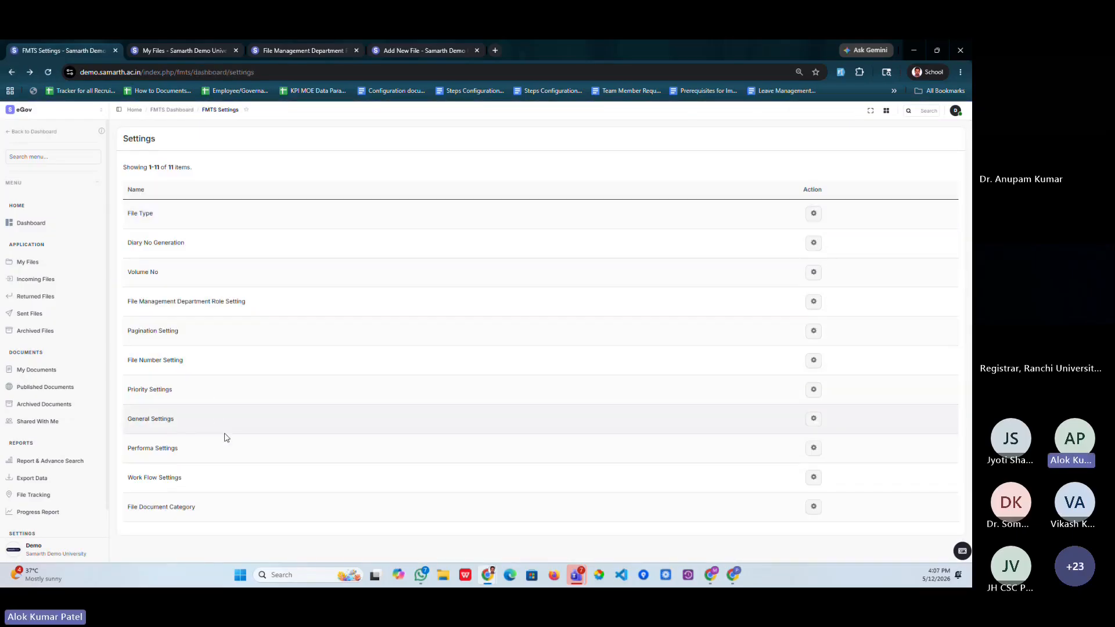
{"action": "triple_click", "coordinate": [157, 476]}
{"action": "triple_click", "coordinate": [154, 507]}
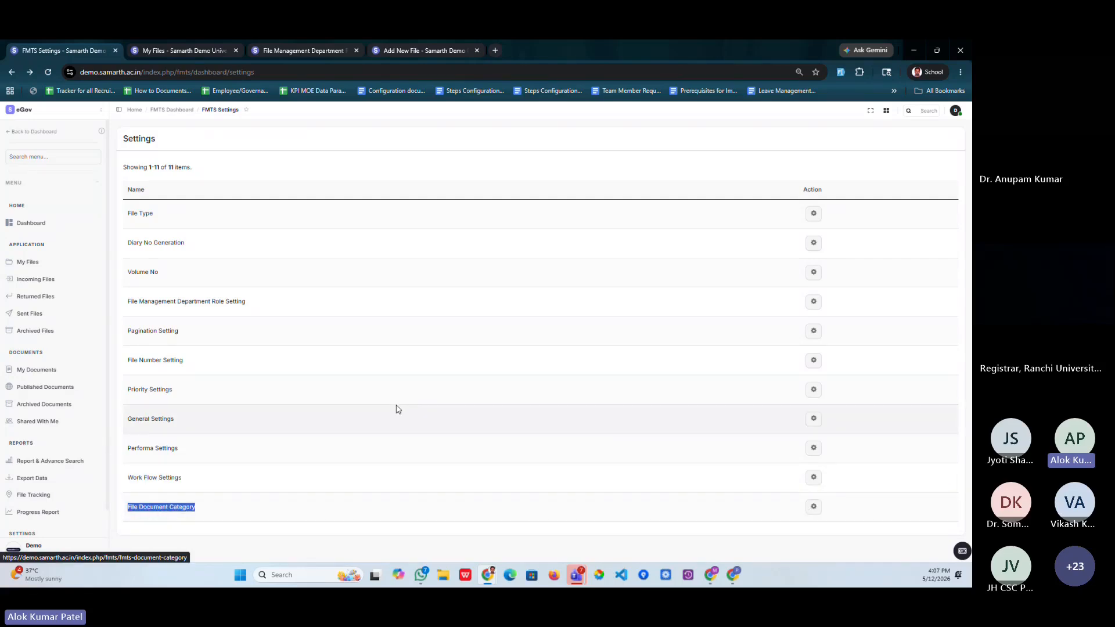
Step: Try to open the File Document Category setting, and return to review the full Settings list
{"action": "left_click", "coordinate": [813, 507]}
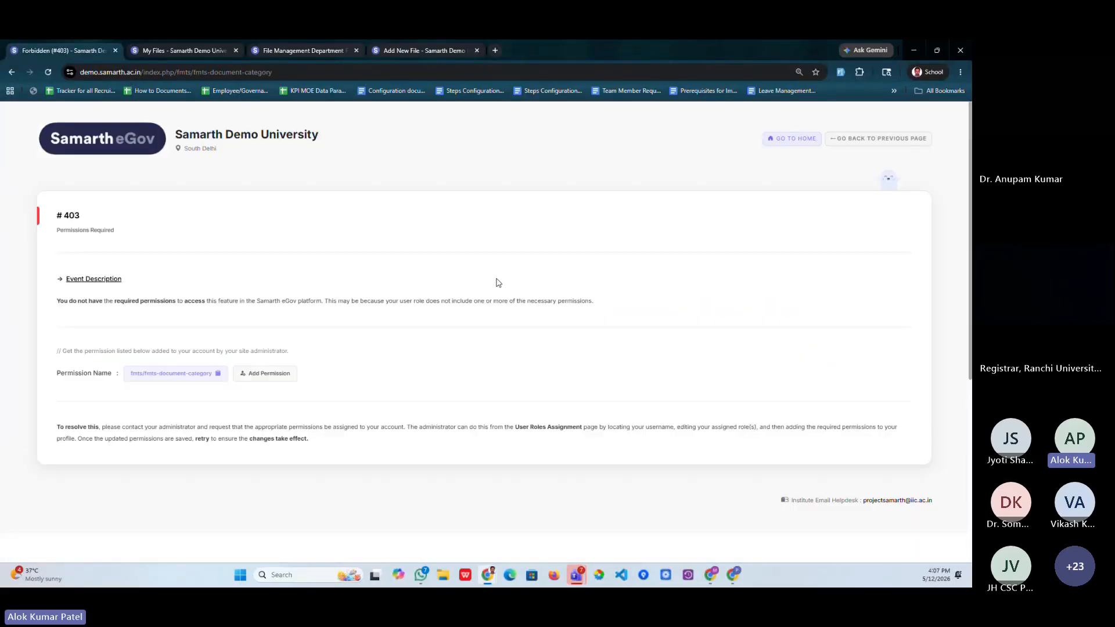
{"action": "left_click", "coordinate": [13, 72]}
{"action": "left_click_drag", "start_coordinate": [134, 213], "coordinate": [205, 512]}
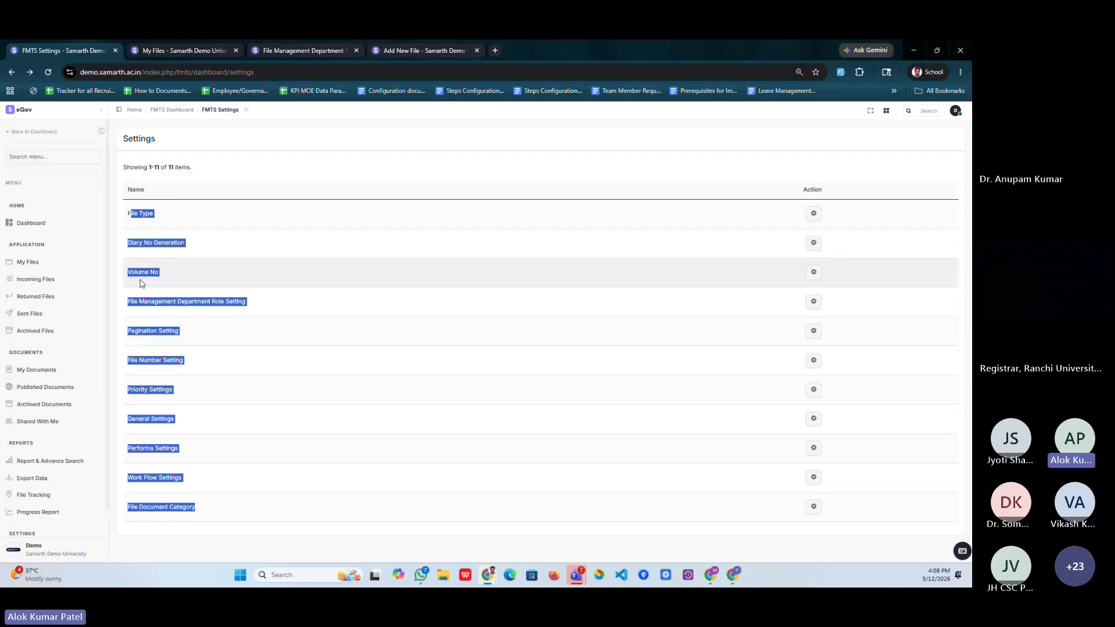
Step: Start a new file from My Files and set its File Type to transfer
{"action": "left_click", "coordinate": [24, 264]}
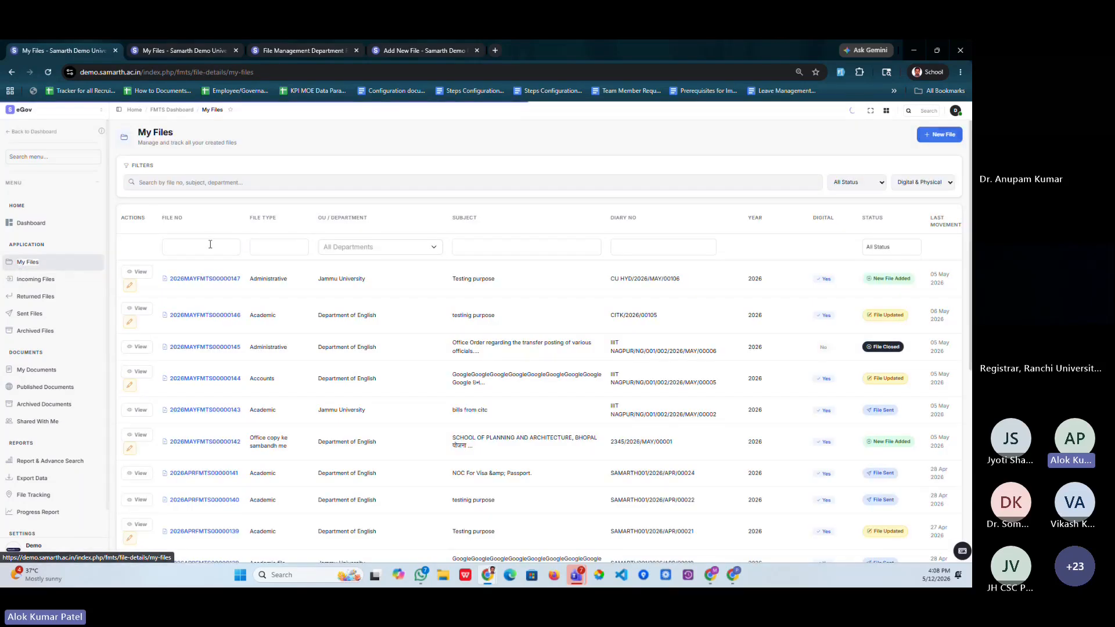
{"action": "left_click", "coordinate": [941, 140]}
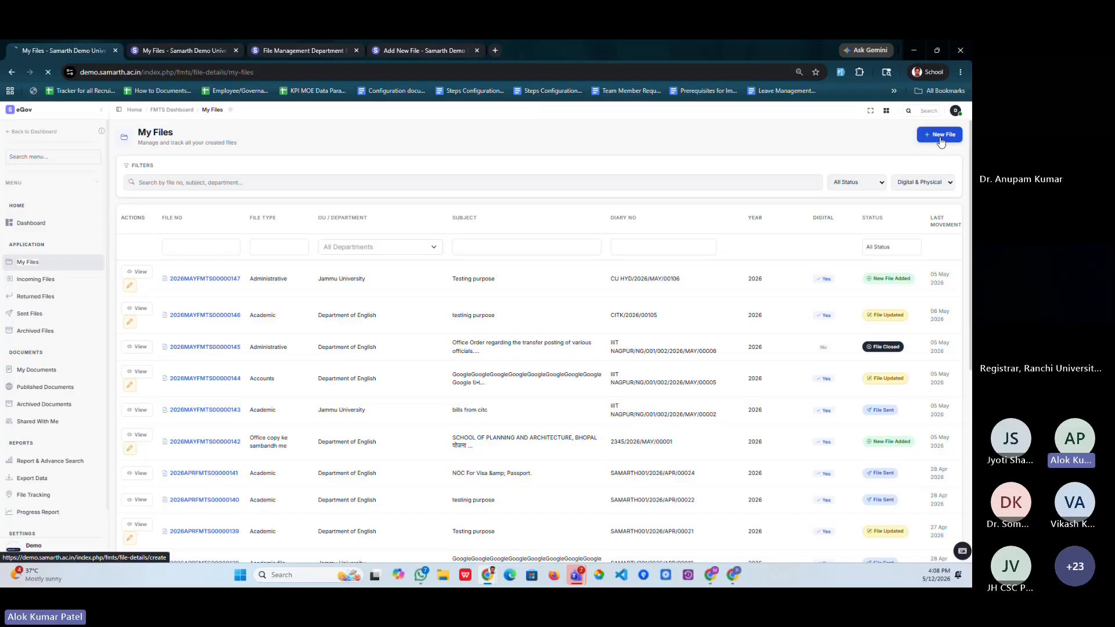
{"action": "left_click_drag", "start_coordinate": [122, 173], "coordinate": [149, 173]}
{"action": "left_click", "coordinate": [285, 176]}
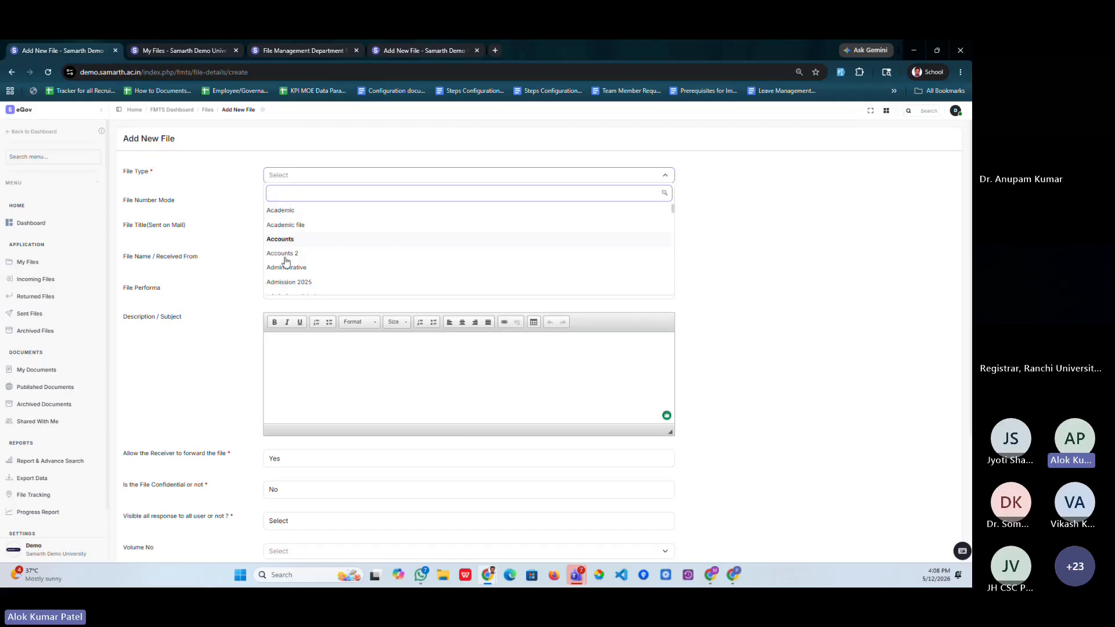
{"action": "scroll", "coordinate": [295, 262], "scroll_direction": "down", "scroll_amount": 10}
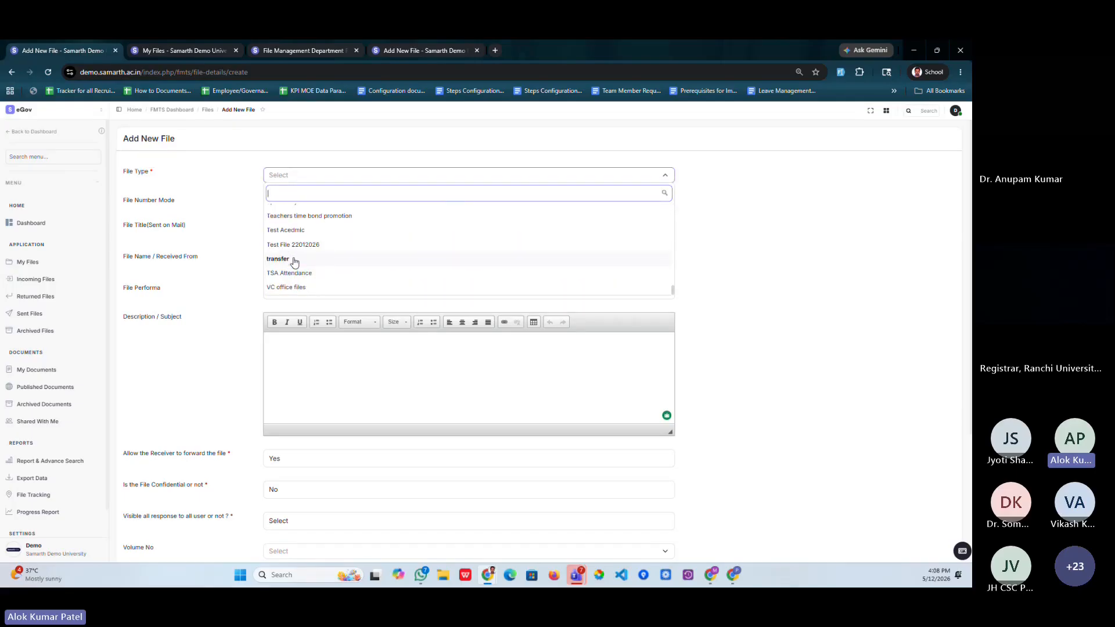
{"action": "left_click", "coordinate": [294, 260]}
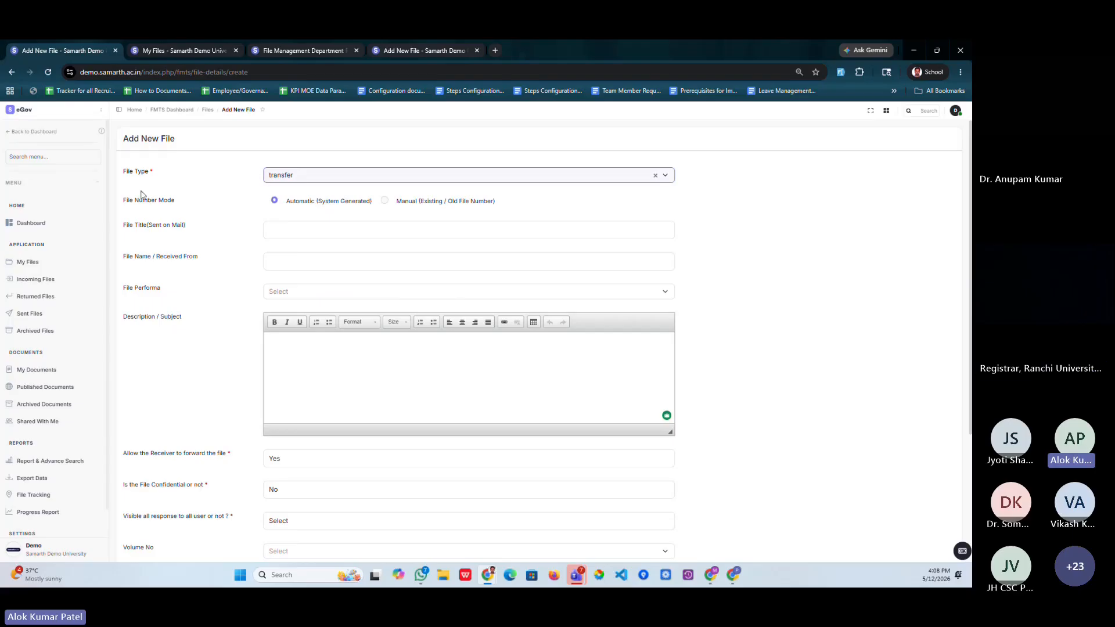
Step: Try the Manual (Existing / Old File Number) file number mode and switch back to Automatic (System Generated)
{"action": "left_click_drag", "start_coordinate": [124, 203], "coordinate": [177, 202]}
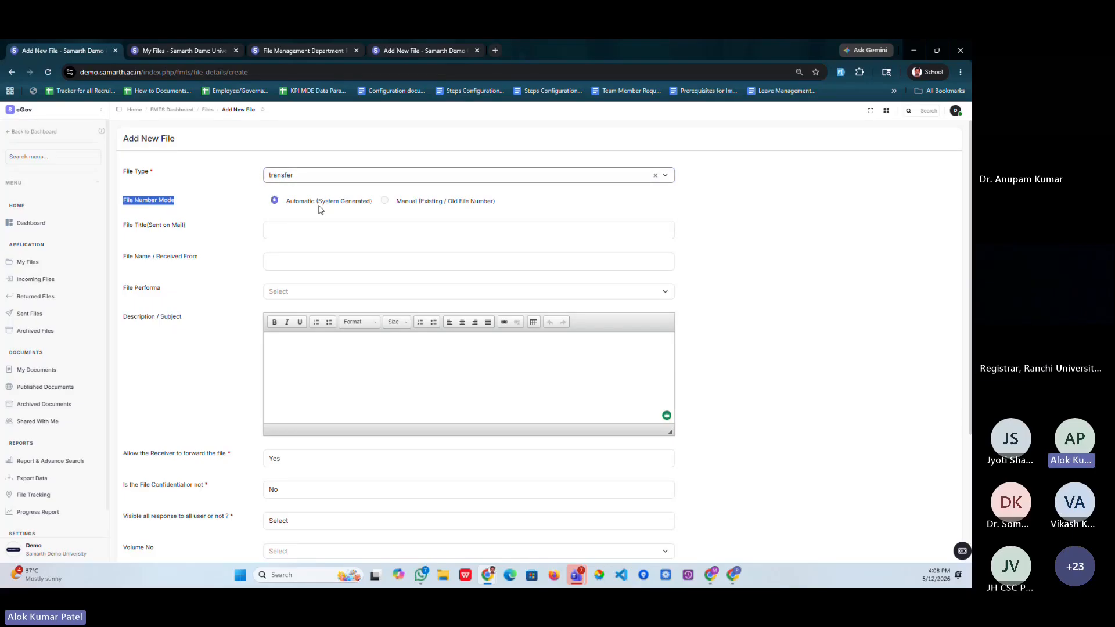
{"action": "left_click", "coordinate": [423, 203]}
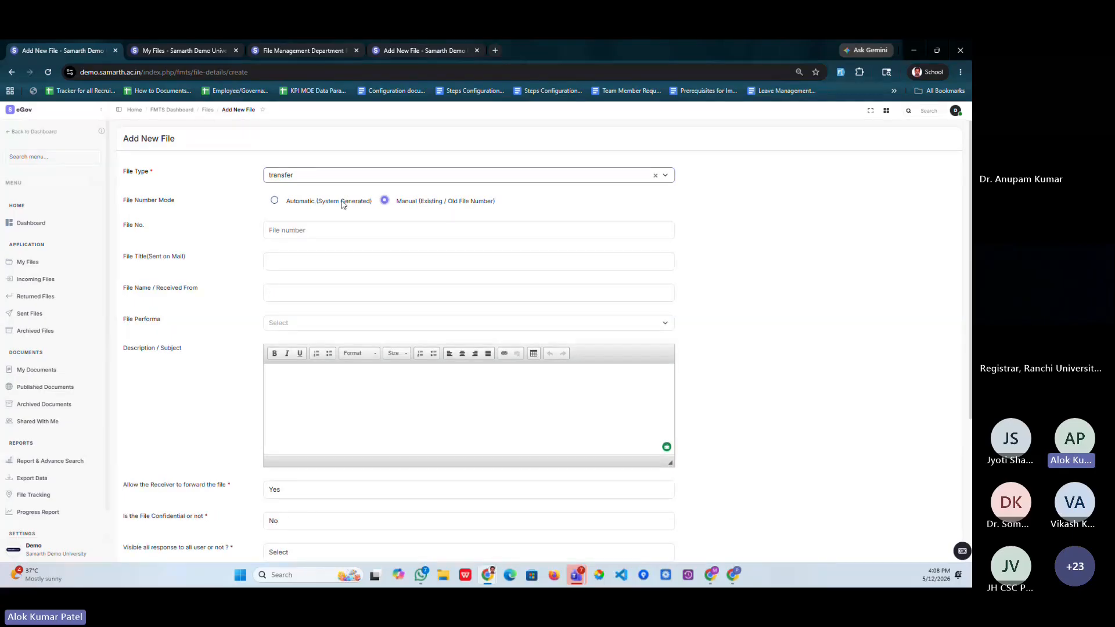
{"action": "left_click", "coordinate": [264, 261]}
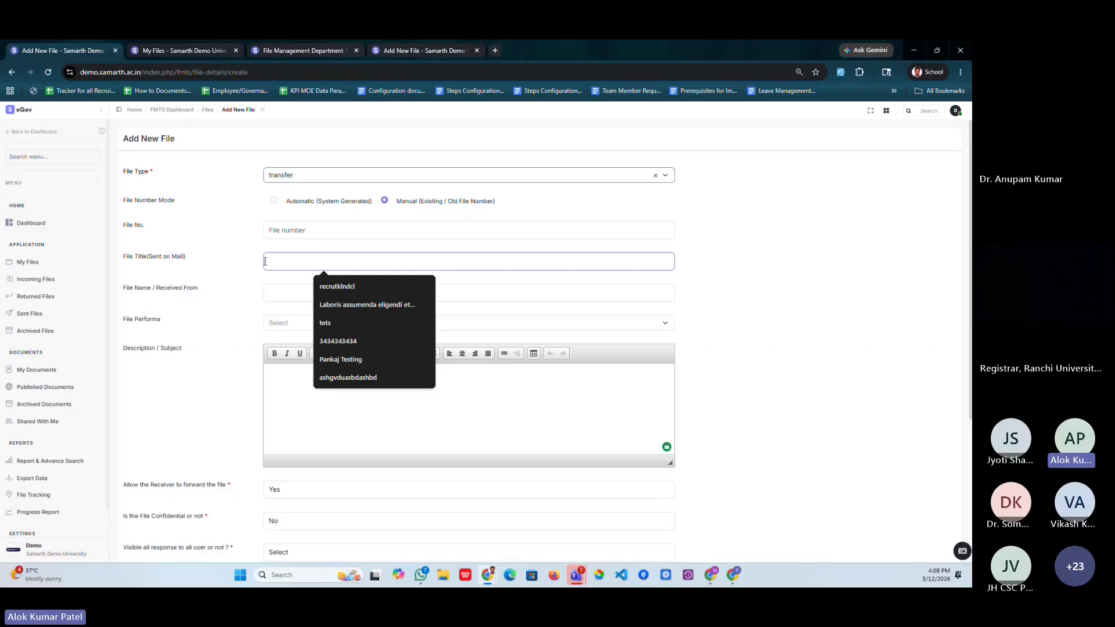
{"action": "left_click", "coordinate": [274, 200]}
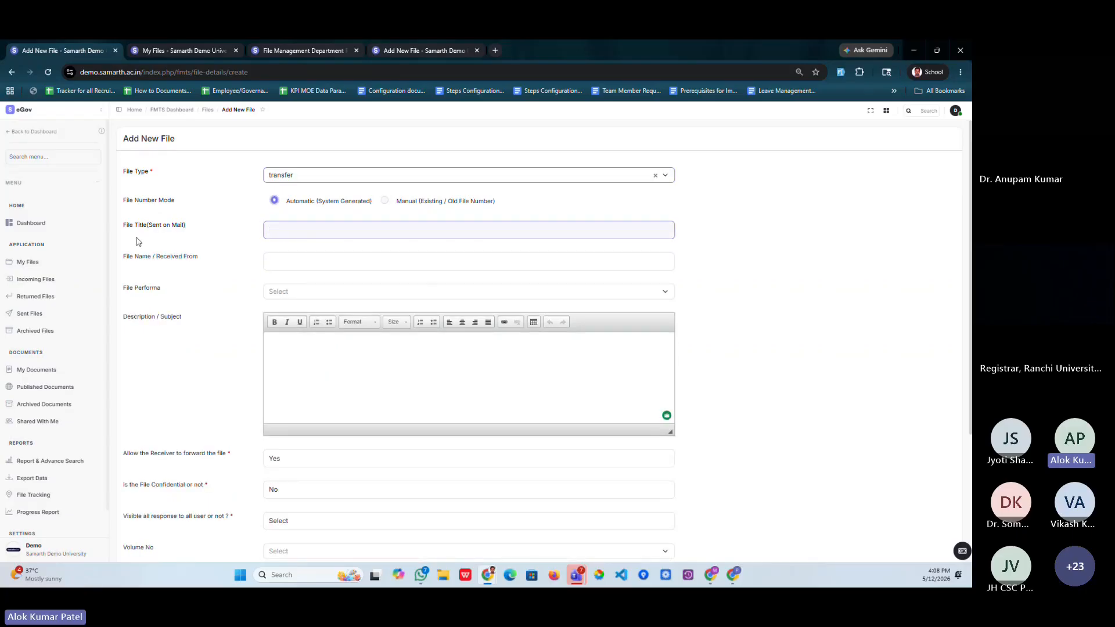
Step: Go over the File Title and File Name / Received From fields and set the File Performa to TEST
{"action": "left_click_drag", "start_coordinate": [124, 225], "coordinate": [186, 226]}
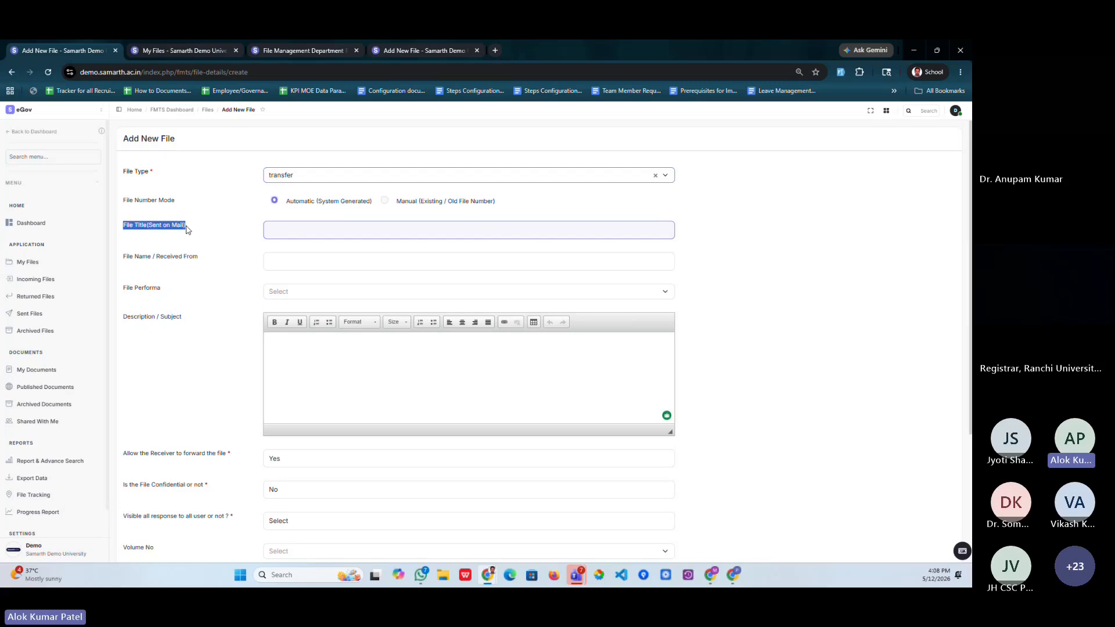
{"action": "left_click", "coordinate": [298, 230]}
{"action": "left_click", "coordinate": [266, 262]}
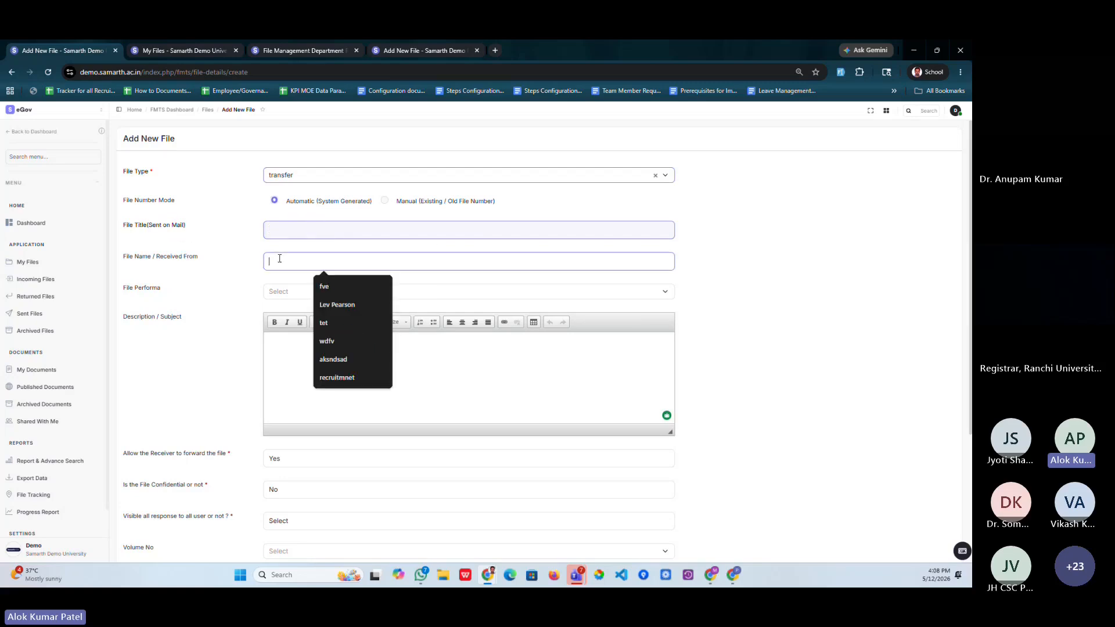
{"action": "left_click", "coordinate": [284, 295]}
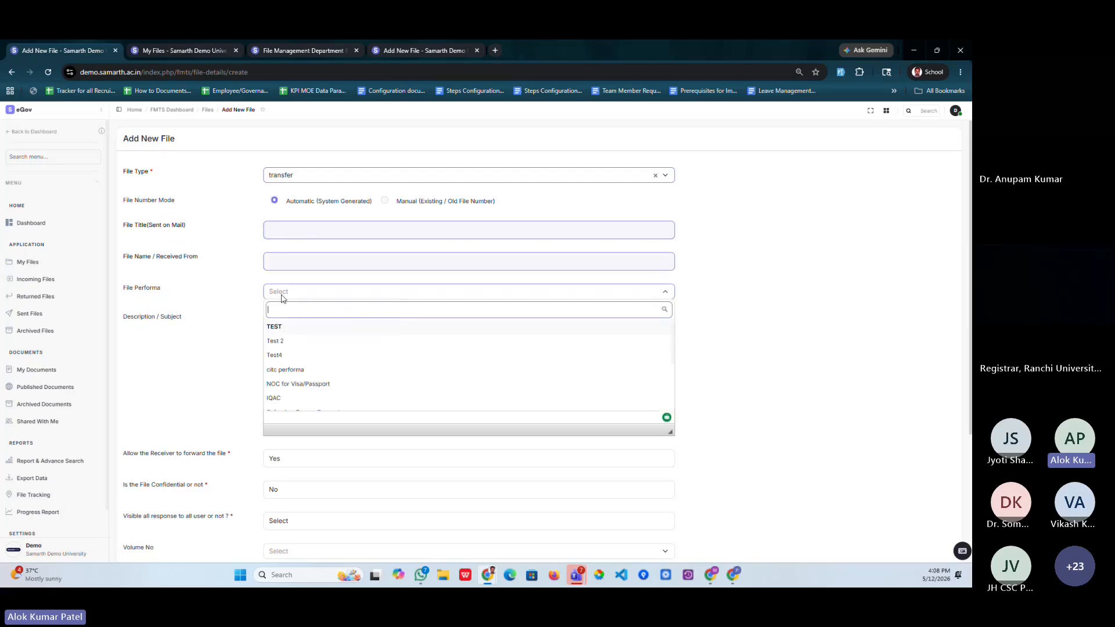
{"action": "left_click", "coordinate": [284, 329]}
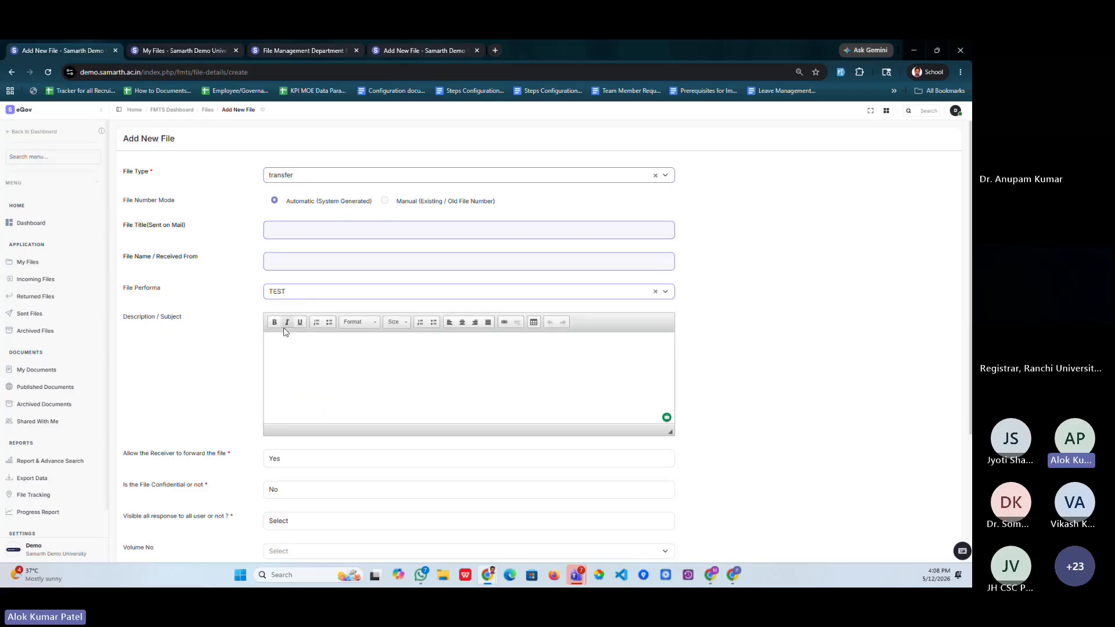
Step: Set the new file's File Title (Sent on Mail) to "test"
{"action": "left_click", "coordinate": [292, 234]}
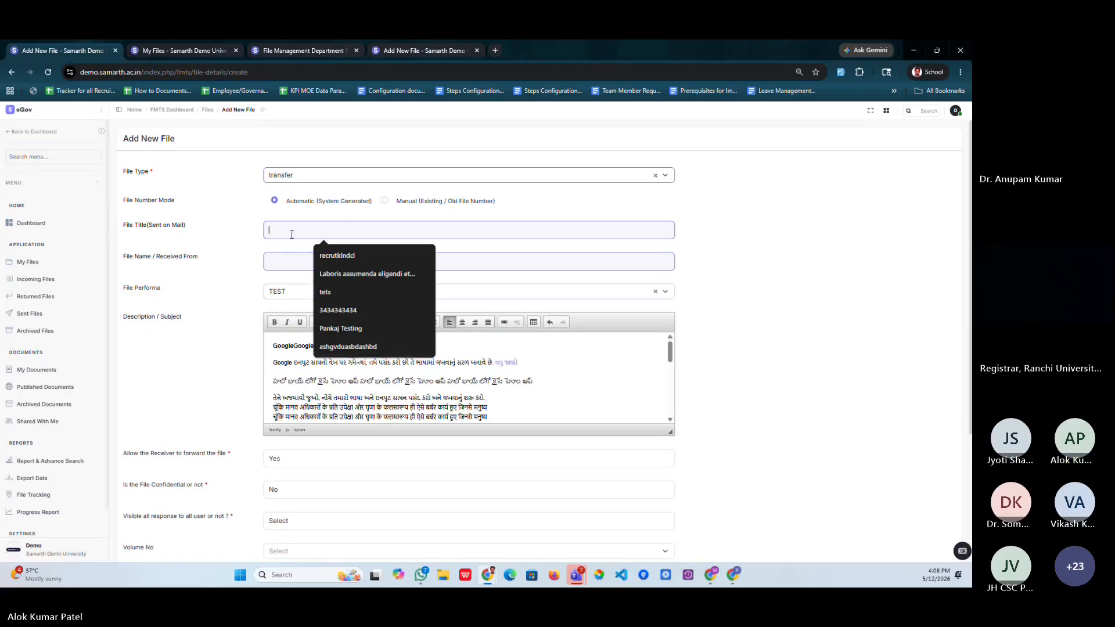
{"action": "left_click", "coordinate": [339, 308]}
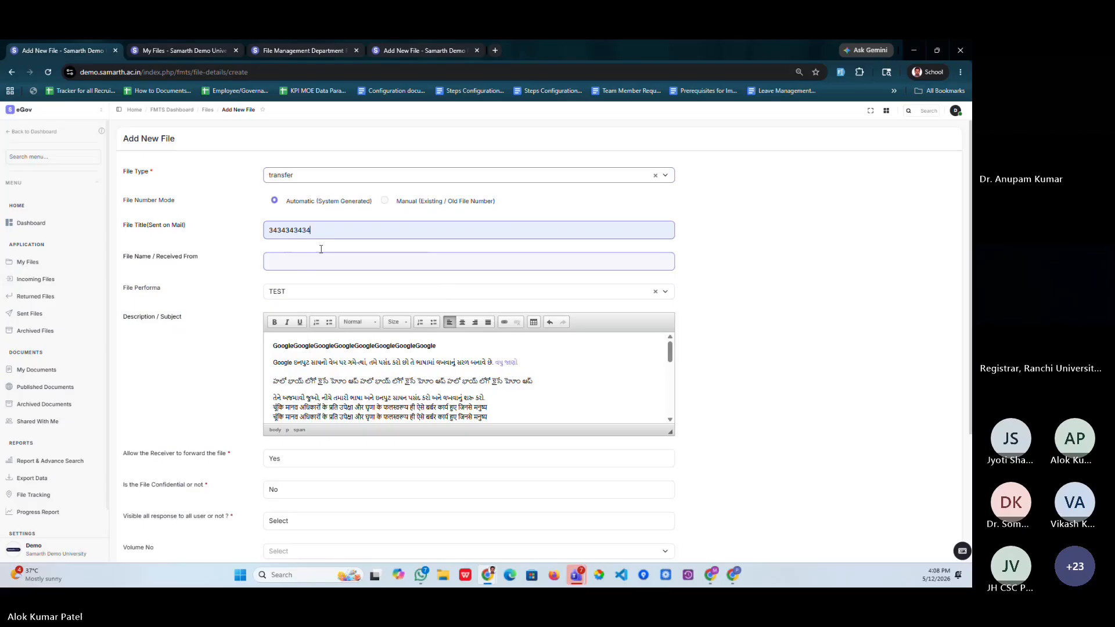
{"action": "key", "text": "BackSpace"}
{"action": "key", "text": "BackSpace"}
{"action": "key", "text": "BackSpace"}
{"action": "key", "text": "BackSpace"}
{"action": "key", "text": "BackSpace"}
{"action": "key", "text": "BackSpace"}
{"action": "key", "text": "BackSpace"}
{"action": "key", "text": "BackSpace"}
{"action": "key", "text": "BackSpace"}
{"action": "key", "text": "BackSpace"}
{"action": "type", "text": "test"}
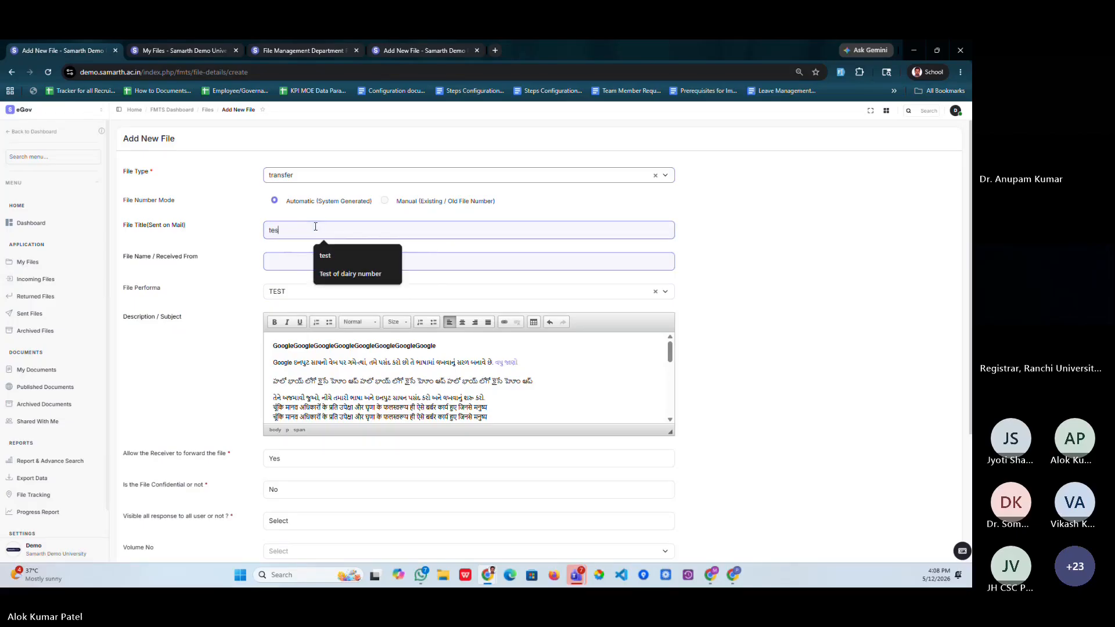
Step: Fill in File Name / Received From with "test"
{"action": "scroll", "coordinate": [315, 228], "scroll_direction": "down", "scroll_amount": 1}
{"action": "left_click", "coordinate": [305, 235]}
{"action": "type", "text": "tes"}
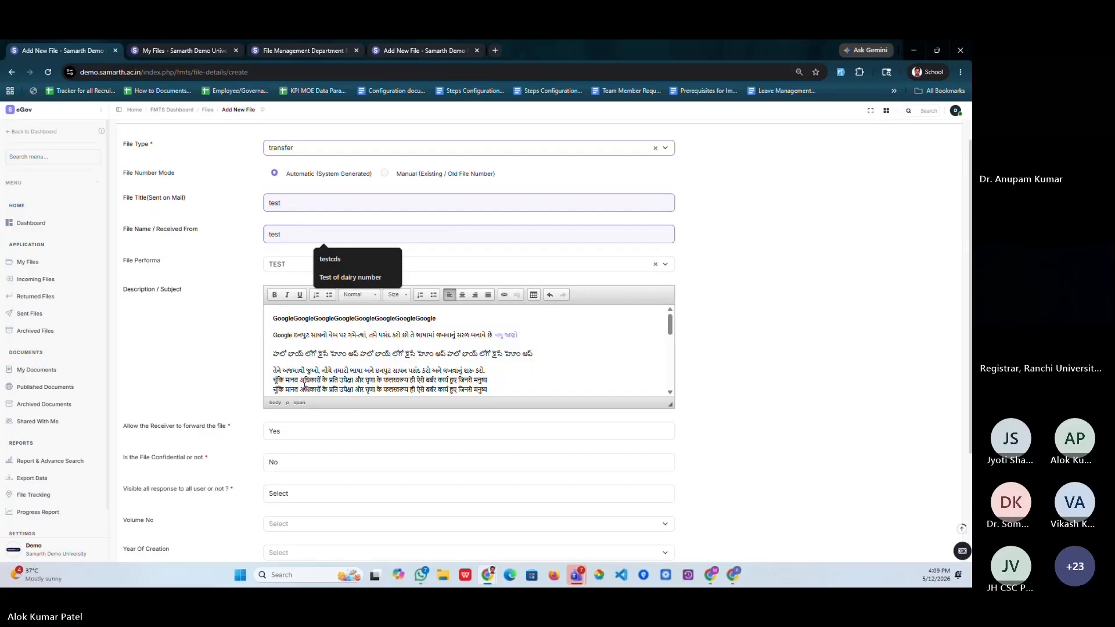
{"action": "type", "text": "t"}
Step: Delete the line beginning with "Google" just above the last line of the Description / Subject text
{"action": "scroll", "coordinate": [305, 385], "scroll_direction": "down", "scroll_amount": 3}
{"action": "scroll", "coordinate": [174, 306], "scroll_direction": "down", "scroll_amount": 4}
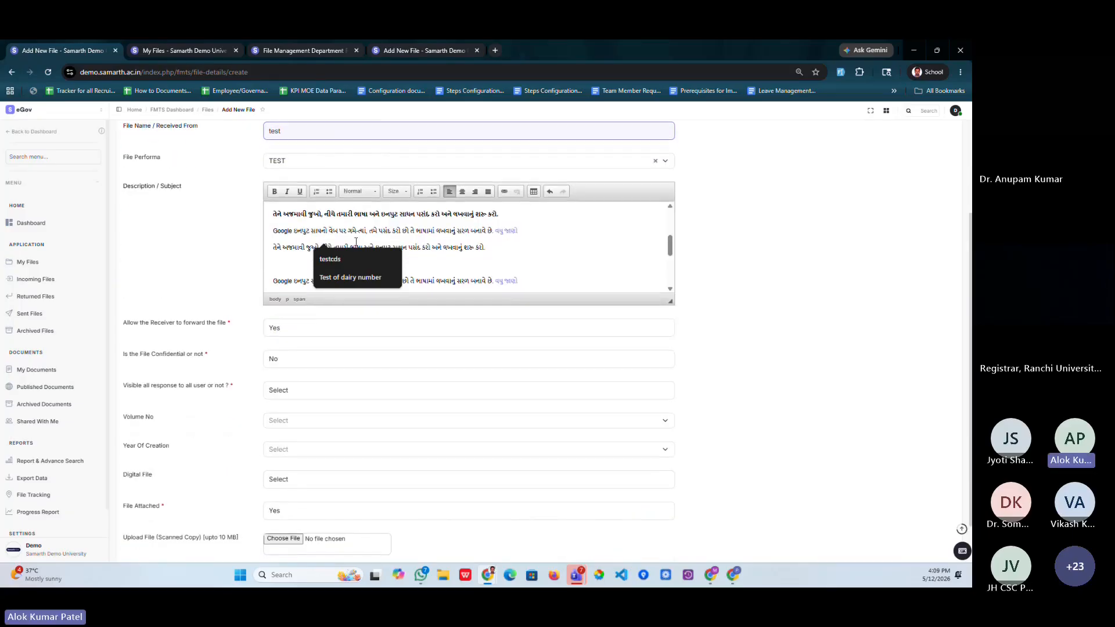
{"action": "scroll", "coordinate": [370, 237], "scroll_direction": "up", "scroll_amount": 1}
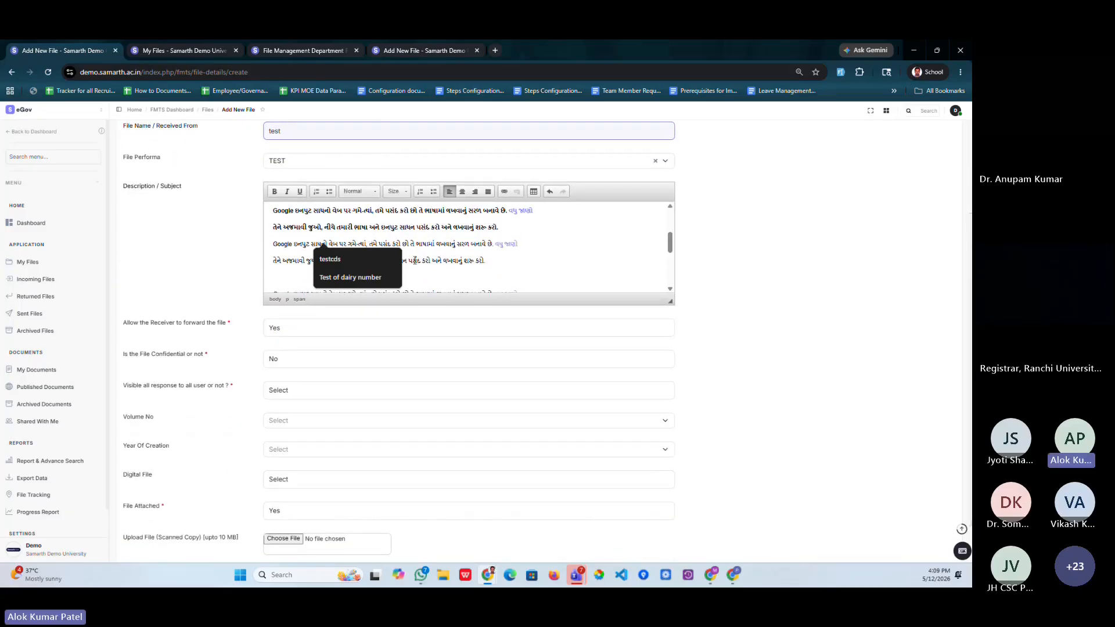
{"action": "left_click", "coordinate": [417, 261]}
{"action": "scroll", "coordinate": [417, 262], "scroll_direction": "down", "scroll_amount": 1}
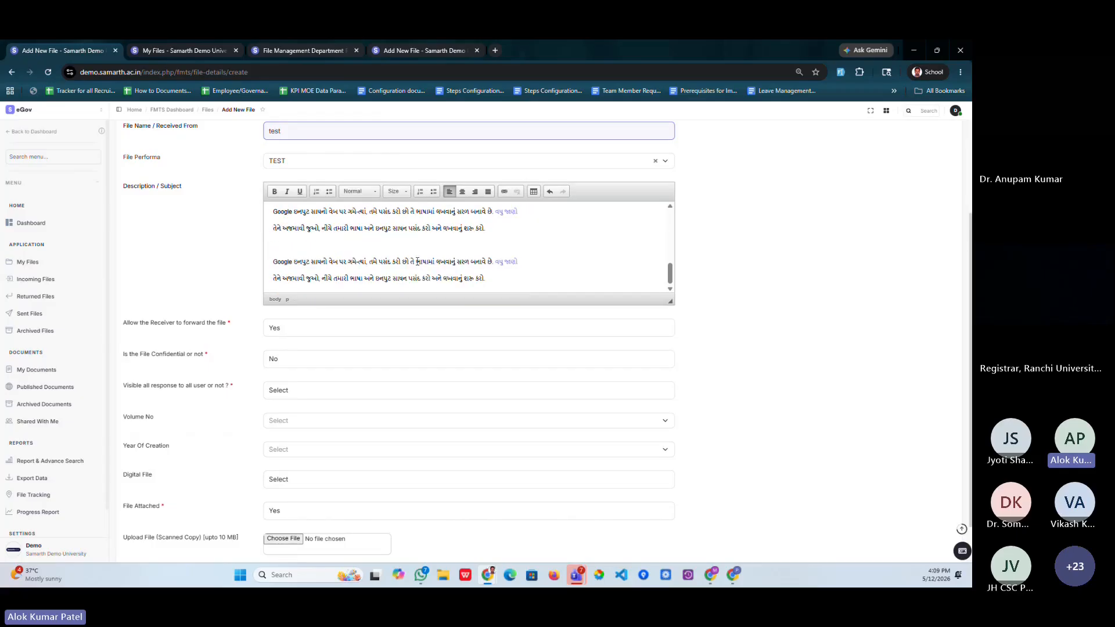
{"action": "triple_click", "coordinate": [383, 266]}
{"action": "key", "text": "BackSpace"}
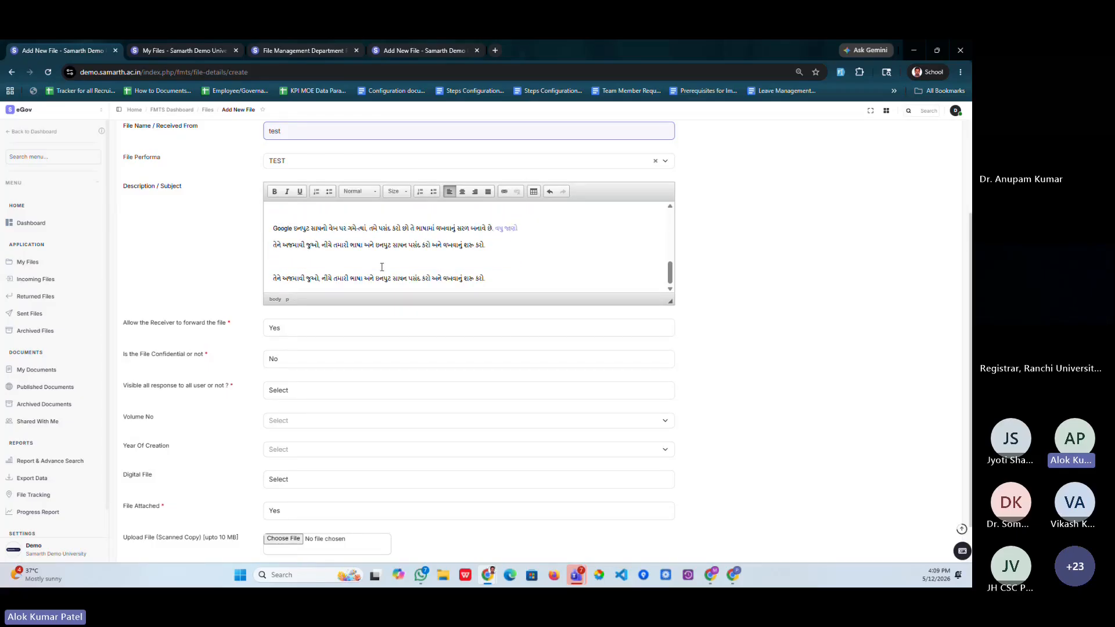
Step: Set Allow the Receiver to forward the file to Yes and Is the File Confidential or not to No
{"action": "scroll", "coordinate": [180, 329], "scroll_direction": "down", "scroll_amount": 1}
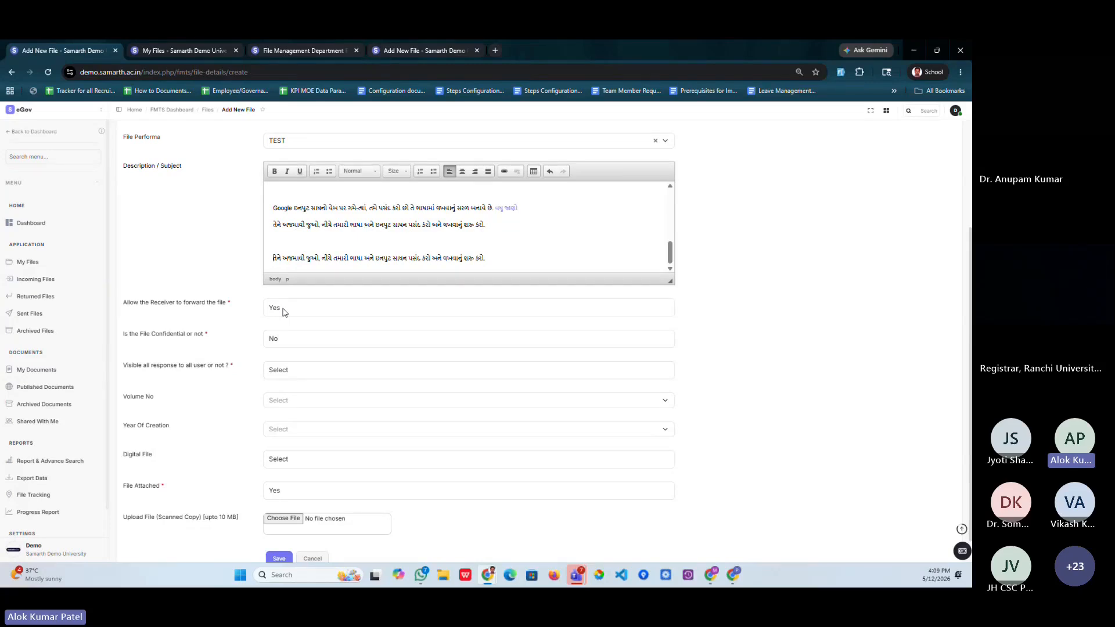
{"action": "left_click_drag", "start_coordinate": [127, 303], "coordinate": [228, 303]}
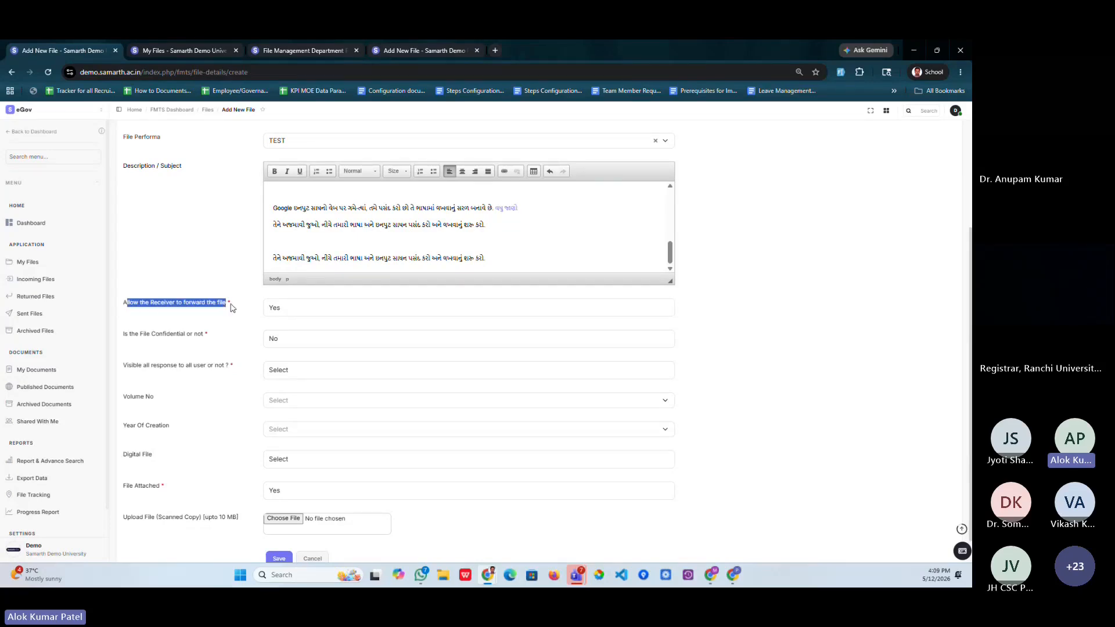
{"action": "left_click", "coordinate": [281, 313]}
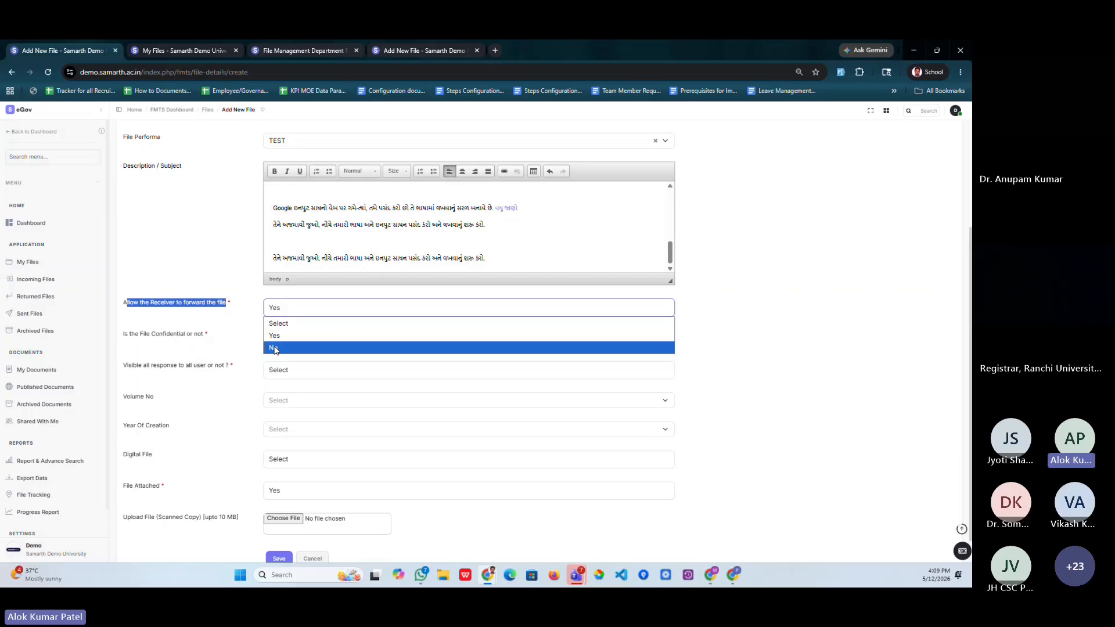
{"action": "left_click", "coordinate": [266, 347]}
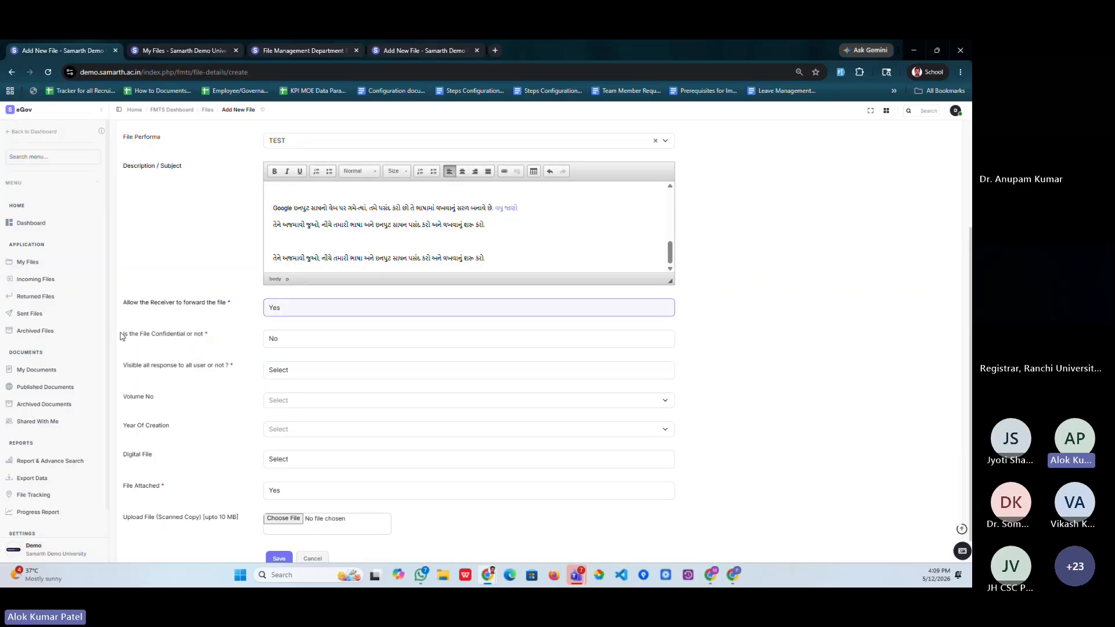
{"action": "left_click", "coordinate": [277, 342]}
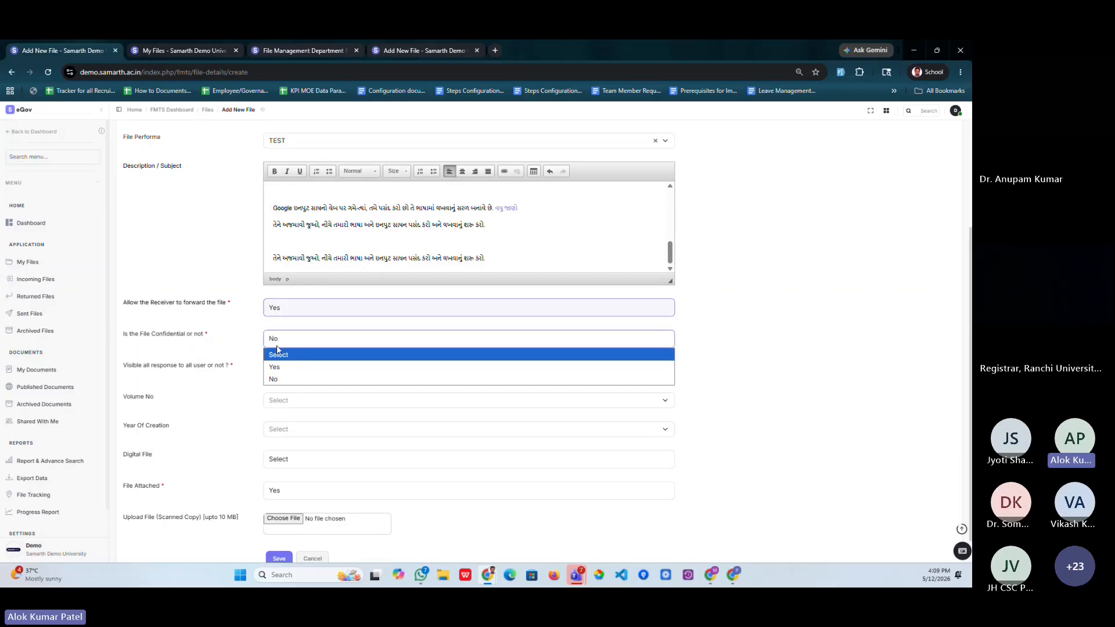
{"action": "left_click", "coordinate": [276, 379]}
Step: Set Visible all response to all user or not to YES and choose V1 as the Volume No
{"action": "scroll", "coordinate": [232, 366], "scroll_direction": "down", "scroll_amount": 1}
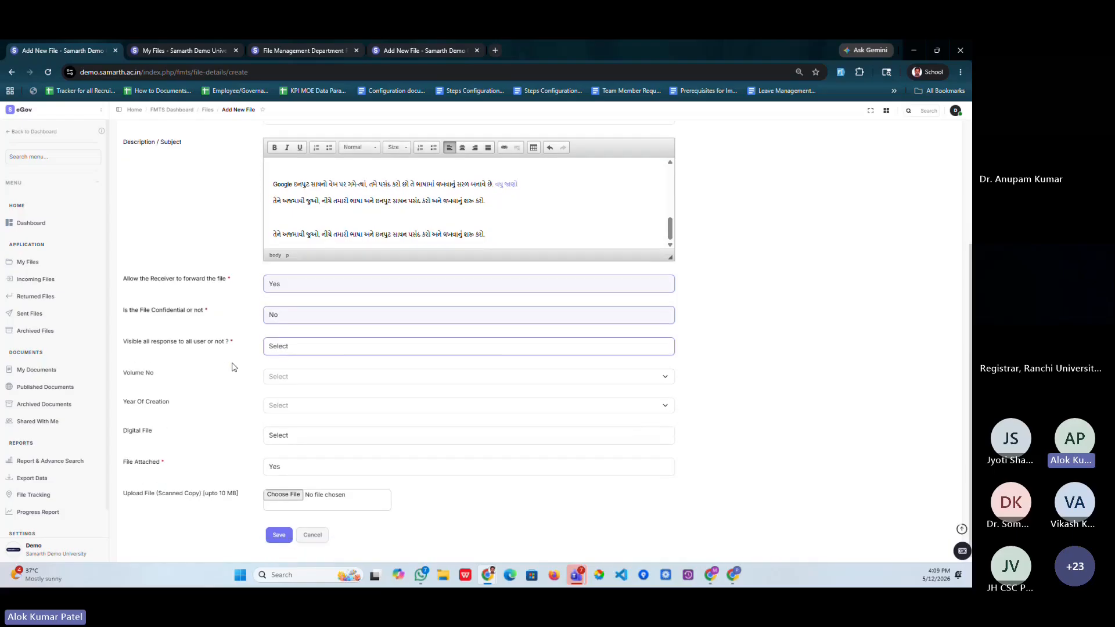
{"action": "left_click_drag", "start_coordinate": [121, 342], "coordinate": [243, 352]}
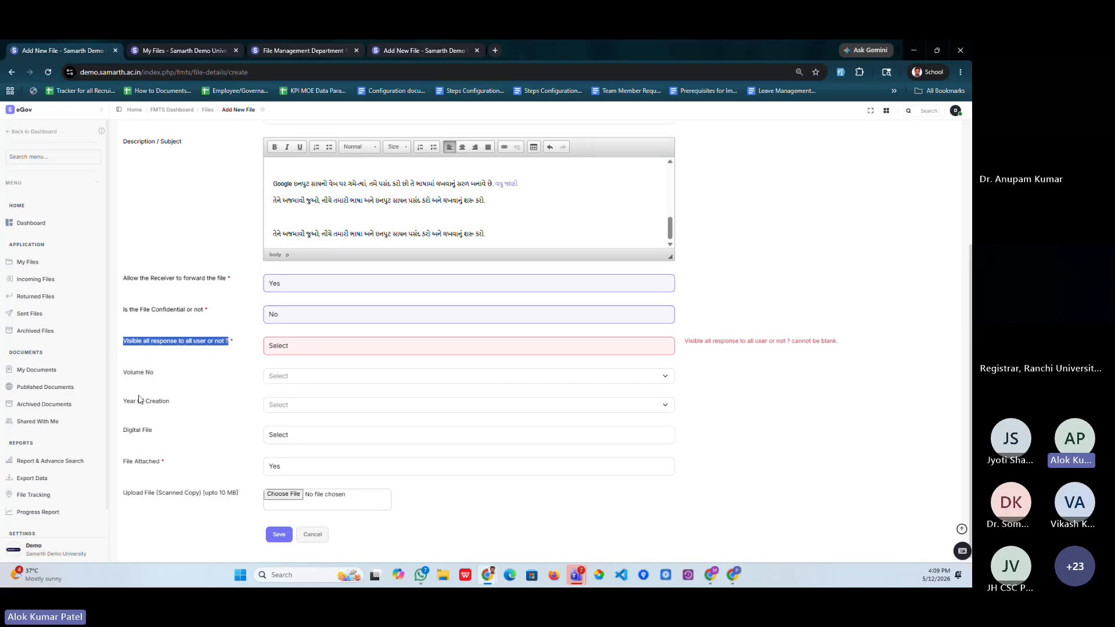
{"action": "left_click", "coordinate": [280, 376]}
{"action": "left_click", "coordinate": [295, 346]}
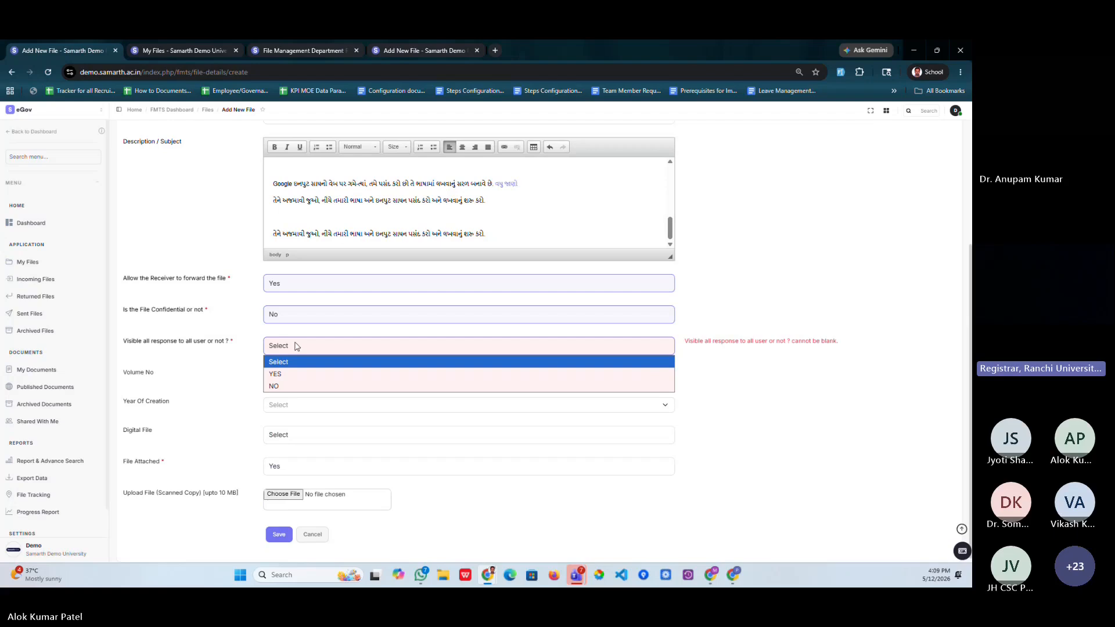
{"action": "left_click", "coordinate": [285, 376]}
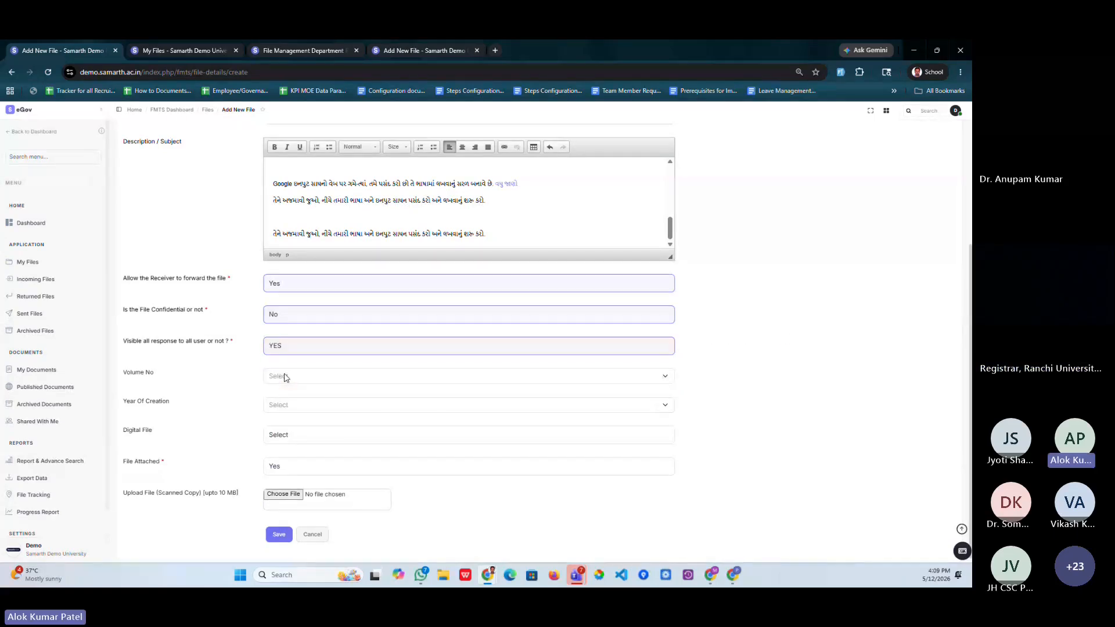
{"action": "left_click", "coordinate": [285, 377]}
{"action": "scroll", "coordinate": [286, 443], "scroll_direction": "down", "scroll_amount": 2}
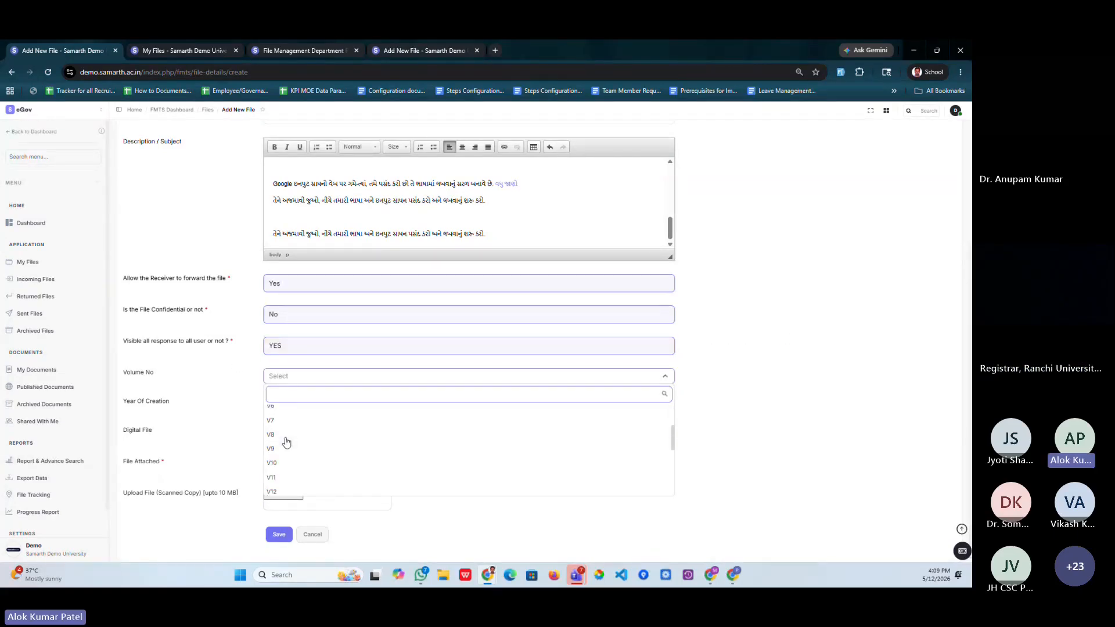
{"action": "scroll", "coordinate": [285, 462], "scroll_direction": "up", "scroll_amount": 3}
{"action": "left_click", "coordinate": [282, 414]}
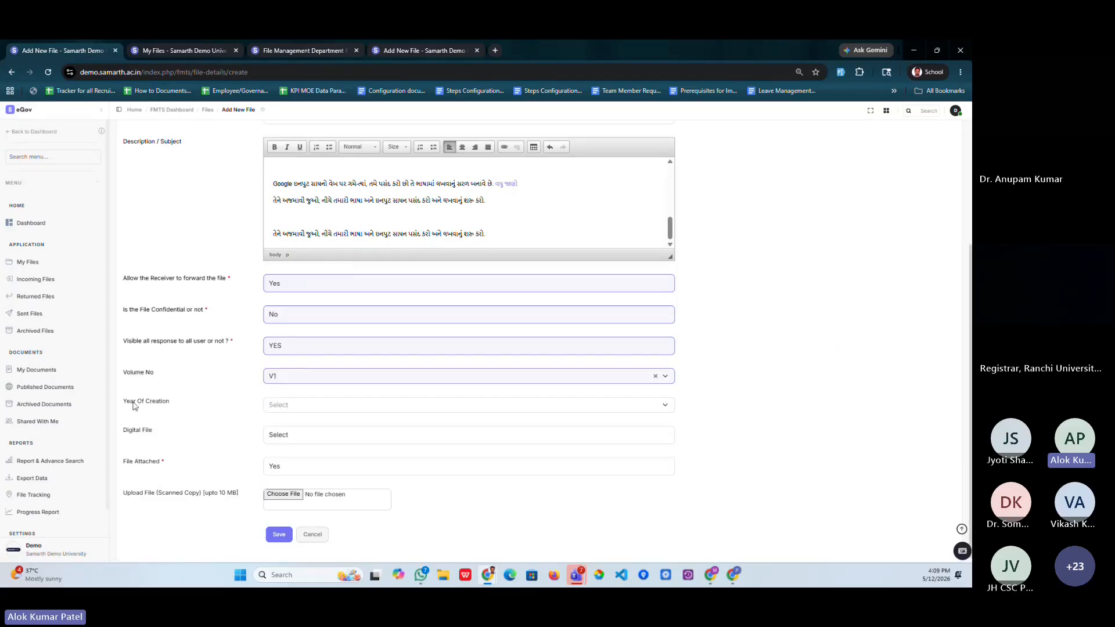
Step: Set the Year Of Creation to 2026 and Digital File to Yes
{"action": "left_click", "coordinate": [279, 405]}
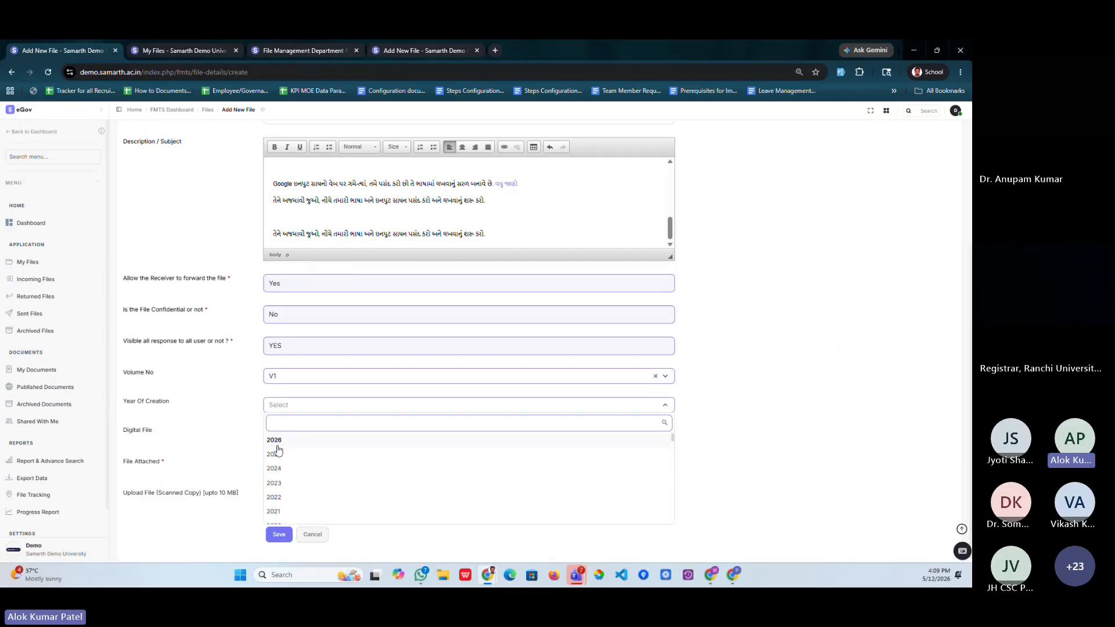
{"action": "left_click", "coordinate": [277, 440]}
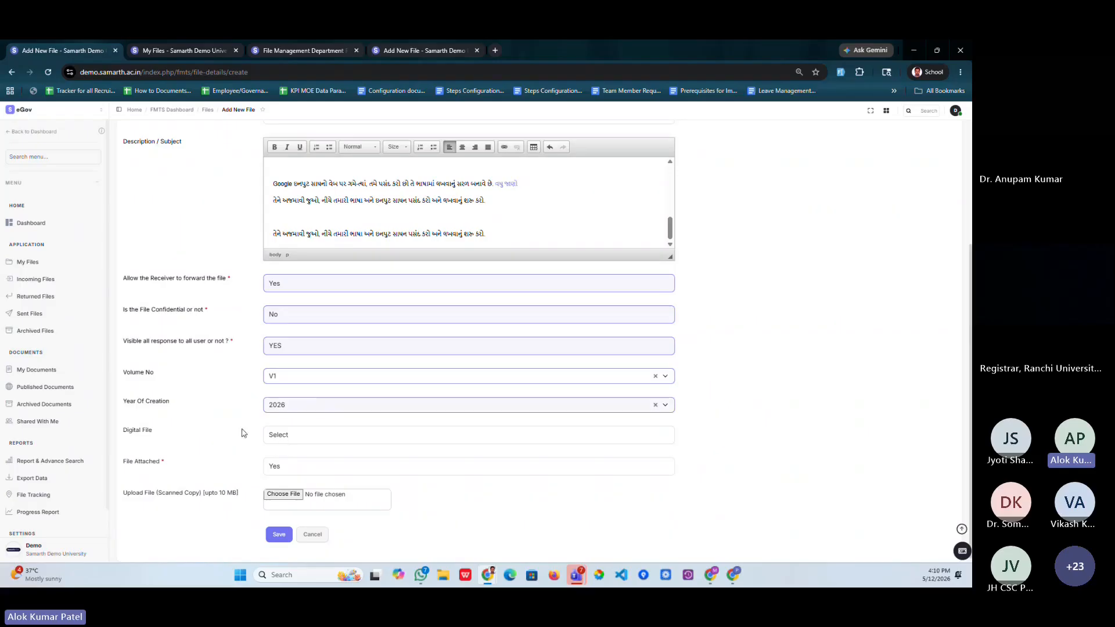
{"action": "left_click", "coordinate": [285, 437]}
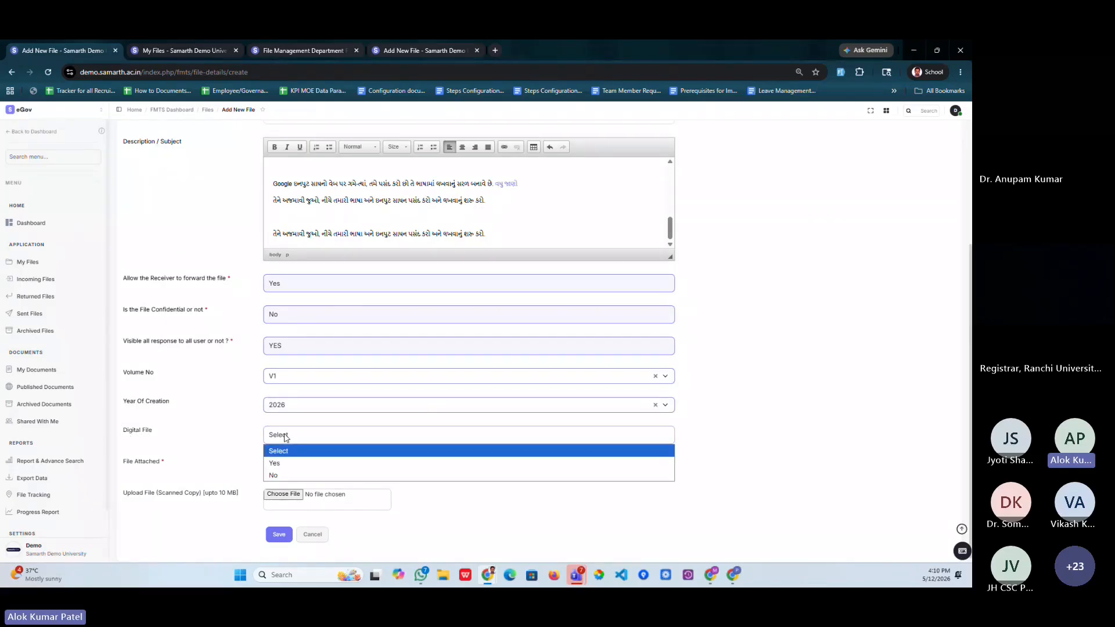
{"action": "left_click", "coordinate": [278, 463]}
Step: Switch File Attached between No and Yes and point out the Upload File (Scanned Copy) field
{"action": "left_click", "coordinate": [279, 463]}
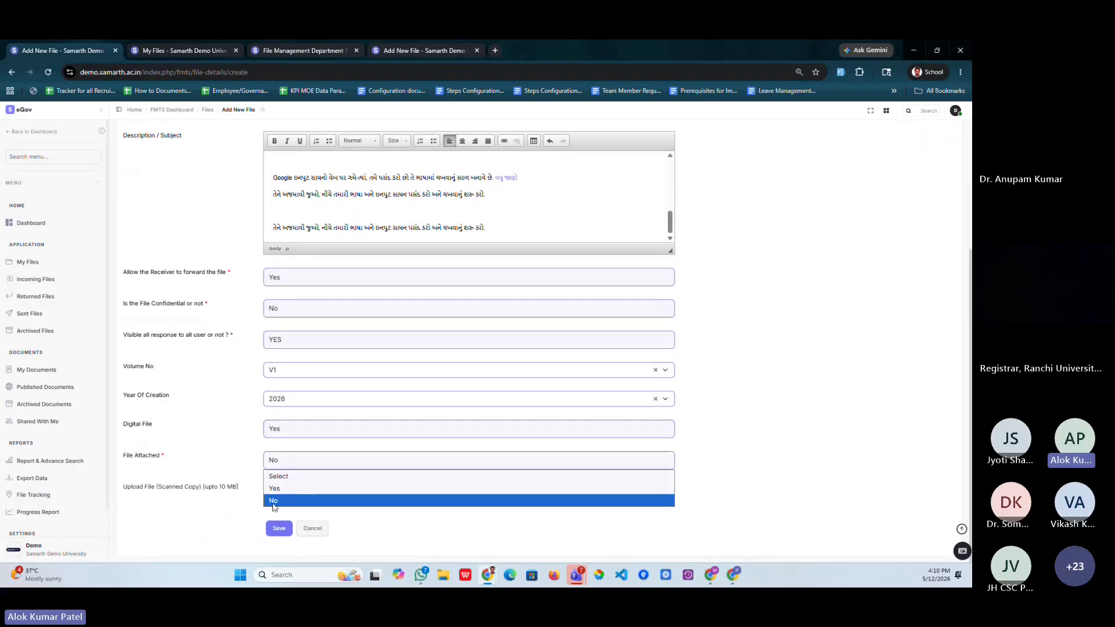
{"action": "left_click", "coordinate": [279, 489]}
{"action": "left_click", "coordinate": [284, 461]}
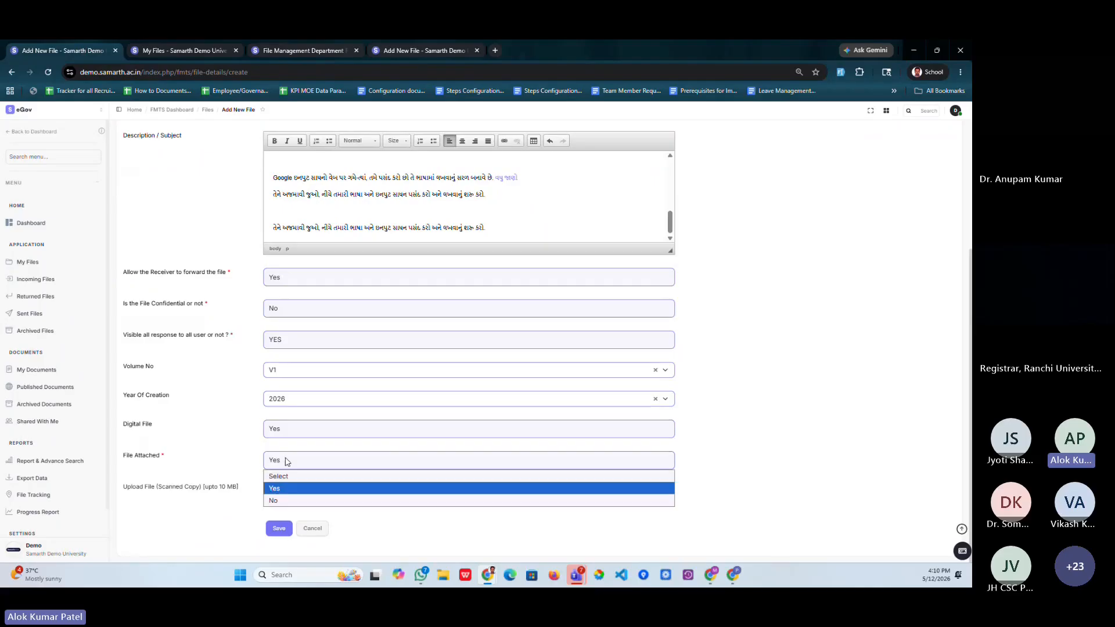
{"action": "left_click", "coordinate": [277, 499]}
{"action": "left_click", "coordinate": [281, 503]}
{"action": "left_click", "coordinate": [276, 524]}
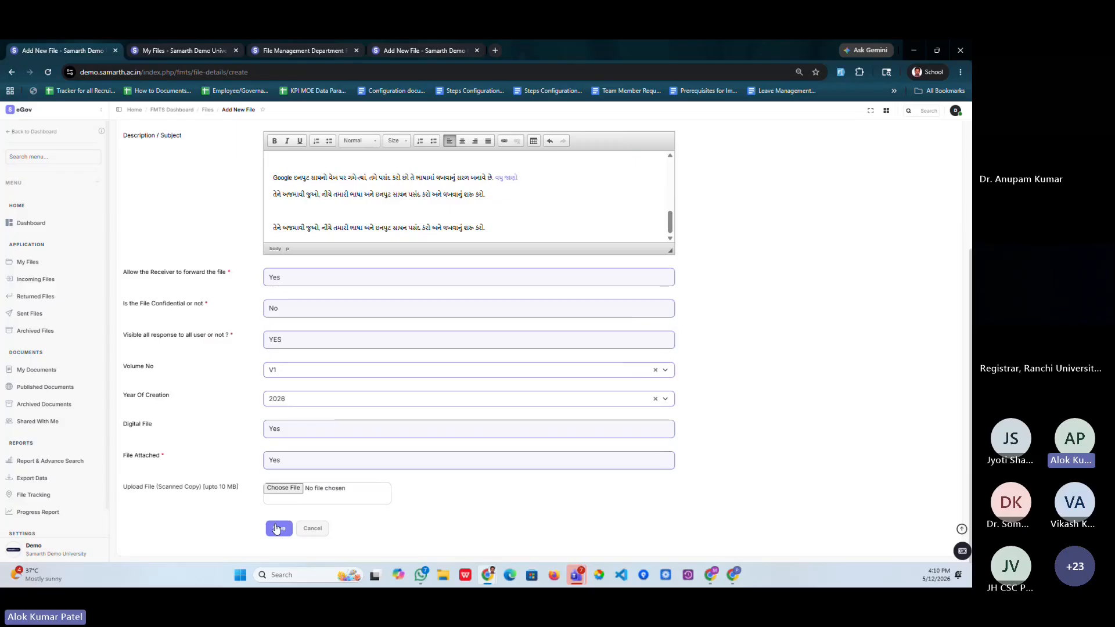
{"action": "triple_click", "coordinate": [176, 486]}
Step: Set File Attached to No and save the new file
{"action": "left_click", "coordinate": [279, 468]}
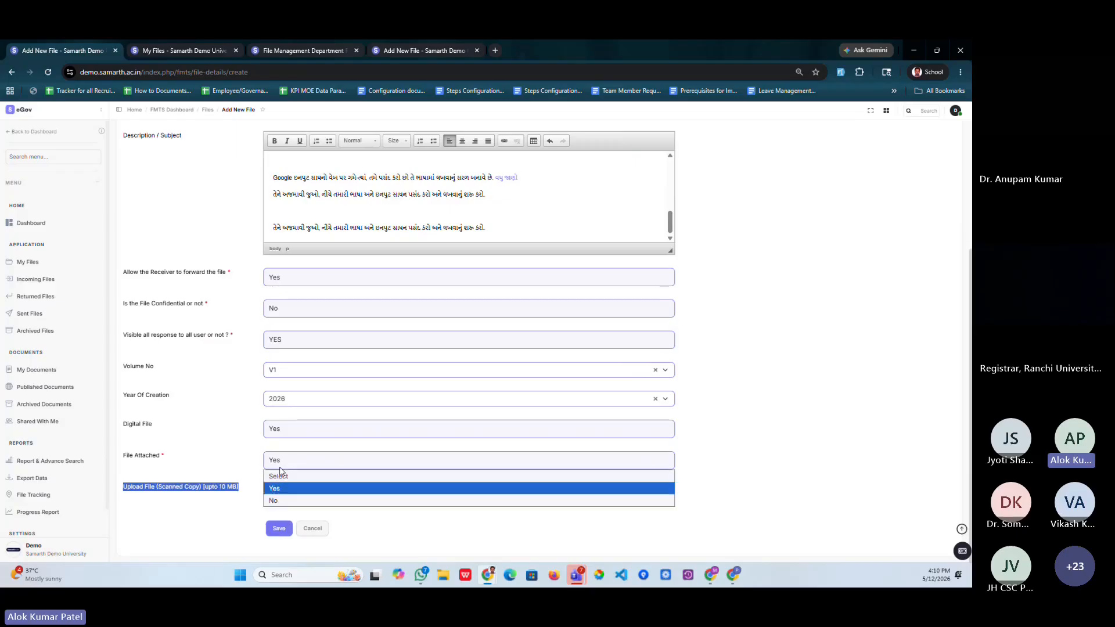
{"action": "left_click", "coordinate": [279, 500]}
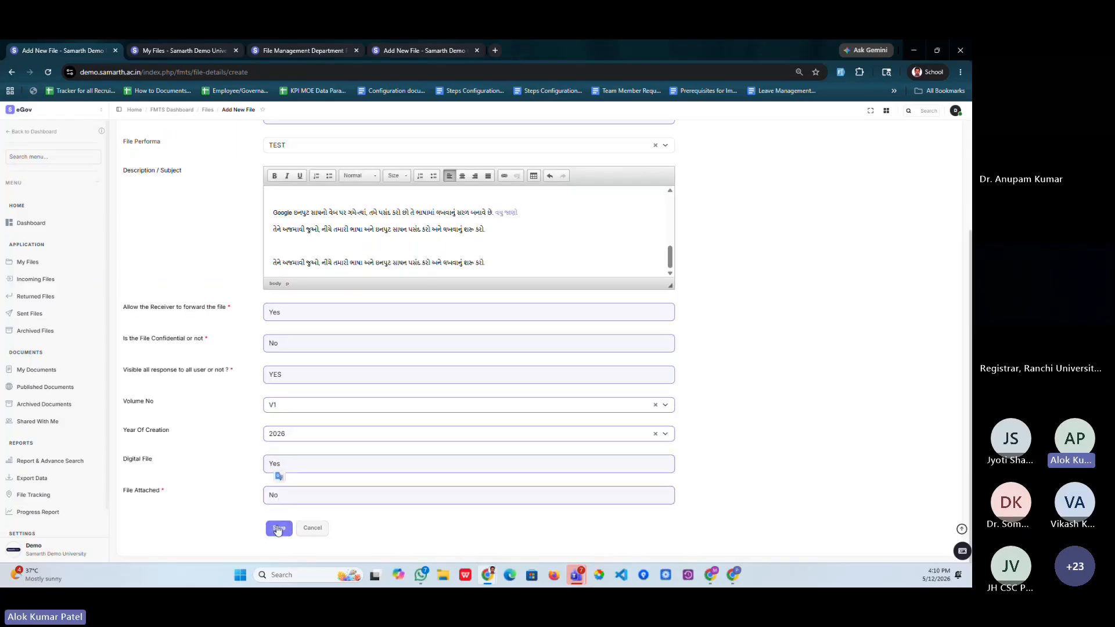
{"action": "key", "text": "Return"}
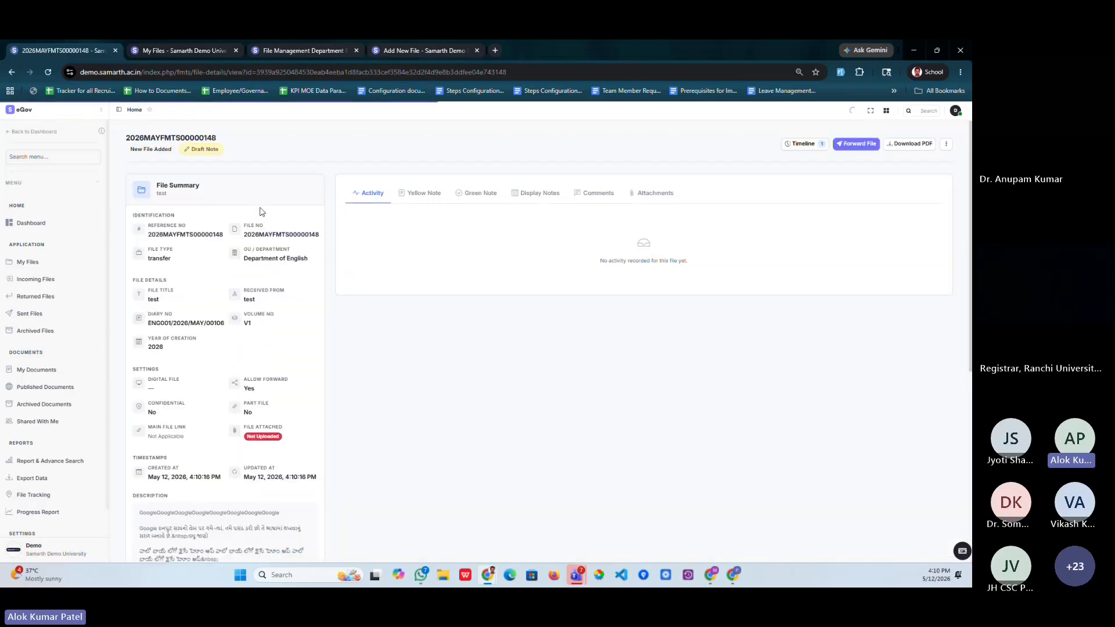
Step: Examine the saved file's number and the Identification, File Details and Settings sections of its File Summary
{"action": "left_click_drag", "start_coordinate": [126, 133], "coordinate": [263, 148]}
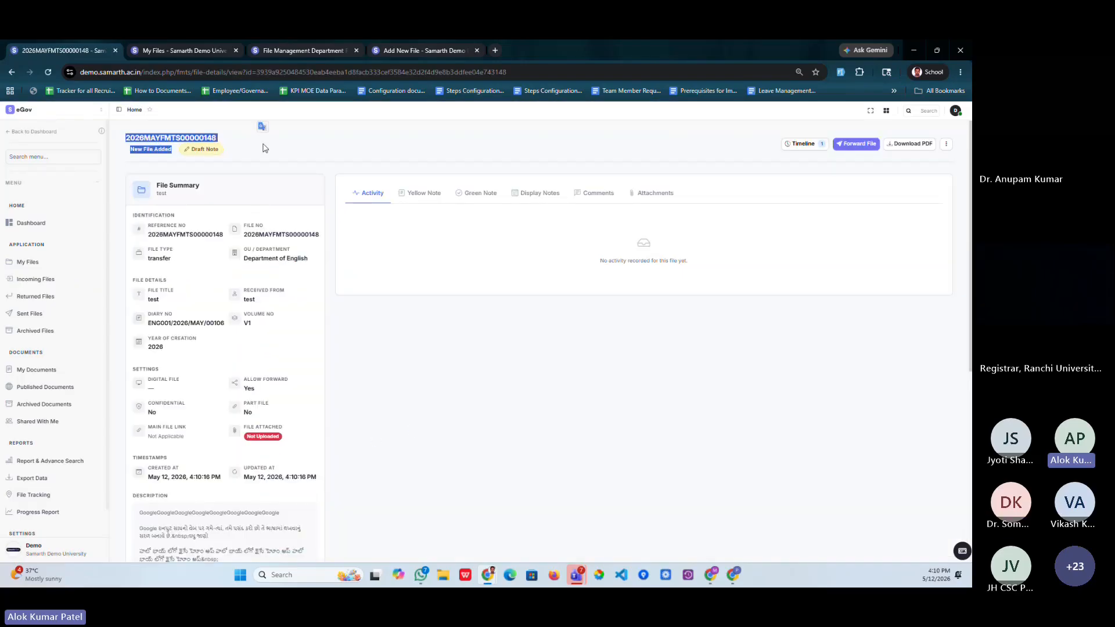
{"action": "double_click", "coordinate": [201, 137]}
{"action": "left_click", "coordinate": [207, 135]}
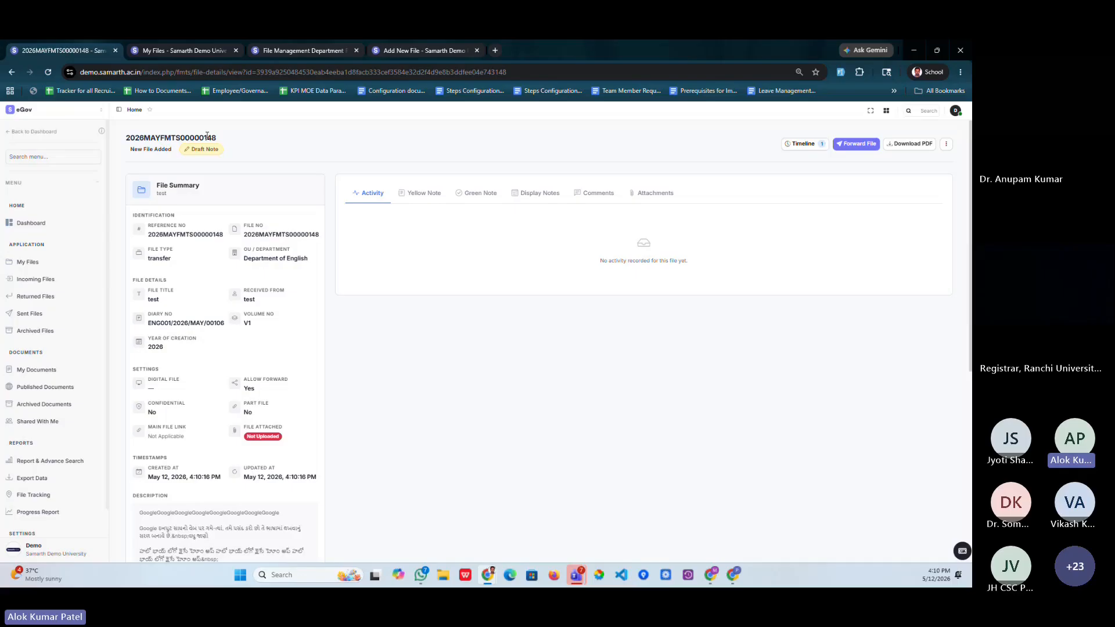
{"action": "left_click_drag", "start_coordinate": [205, 137], "coordinate": [233, 138]}
{"action": "left_click_drag", "start_coordinate": [156, 185], "coordinate": [164, 259]}
{"action": "left_click_drag", "start_coordinate": [246, 248], "coordinate": [286, 259]}
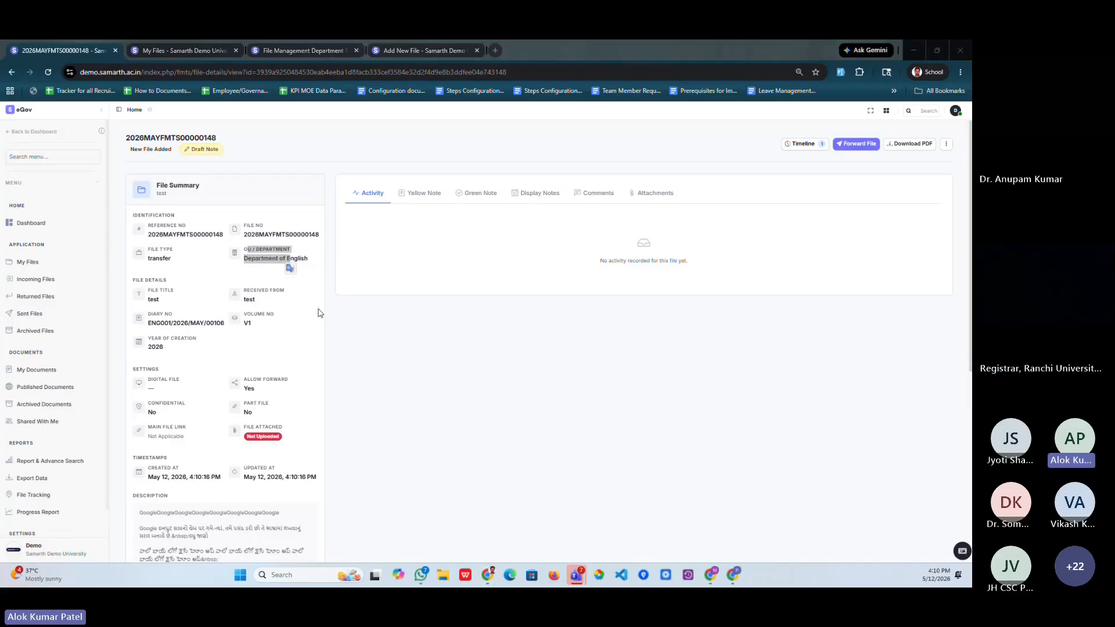
{"action": "triple_click", "coordinate": [138, 280]}
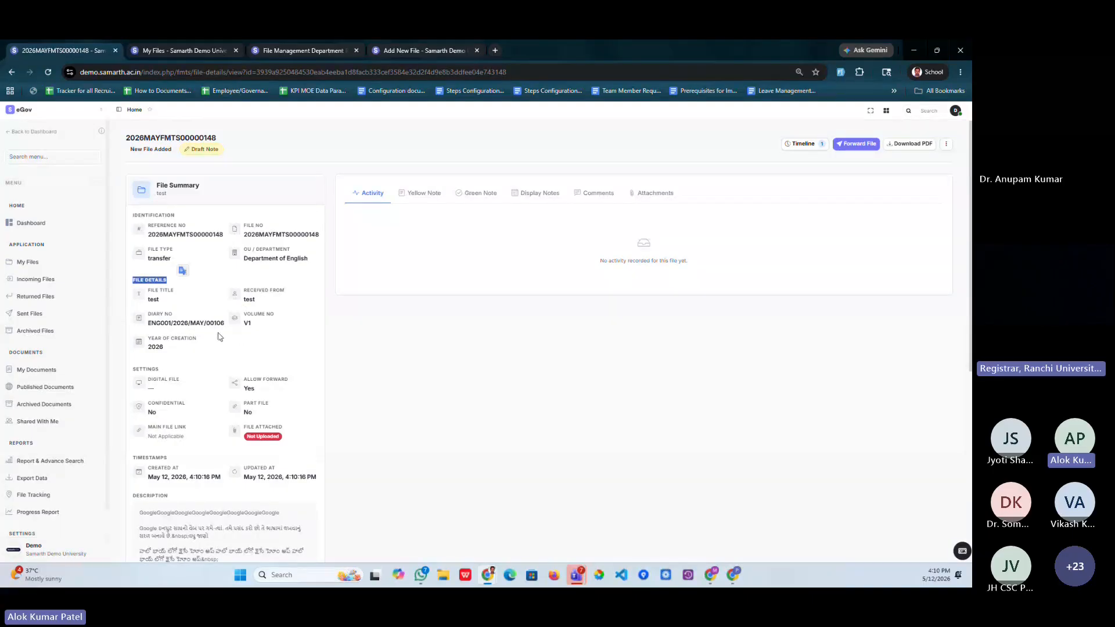
{"action": "scroll", "coordinate": [201, 334], "scroll_direction": "down", "scroll_amount": 1}
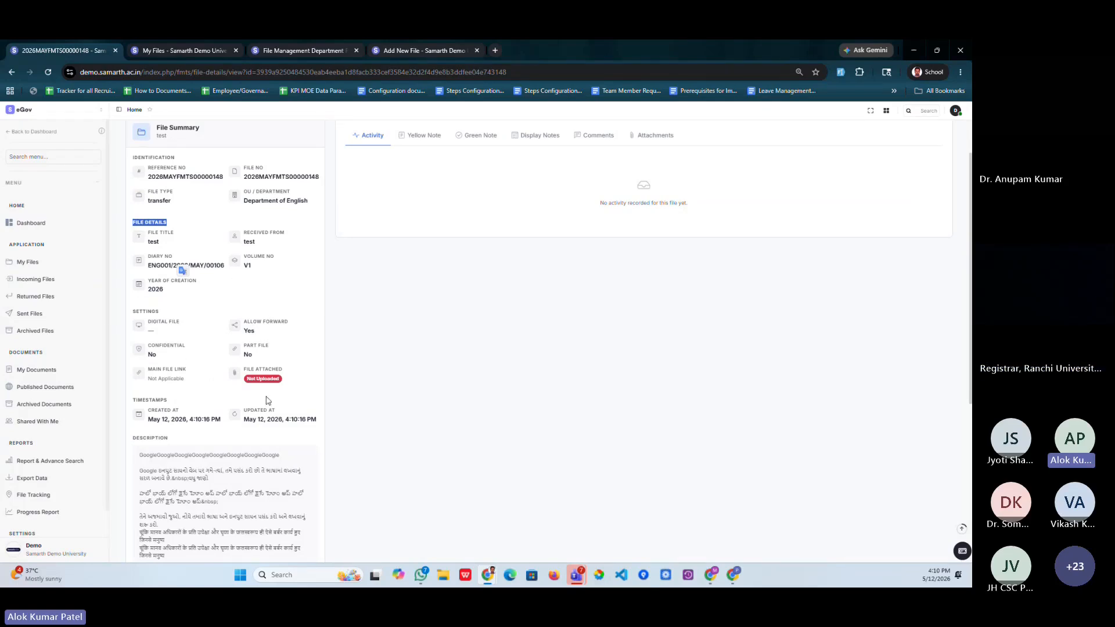
{"action": "scroll", "coordinate": [245, 422], "scroll_direction": "down", "scroll_amount": 1}
{"action": "scroll", "coordinate": [244, 422], "scroll_direction": "down", "scroll_amount": 1}
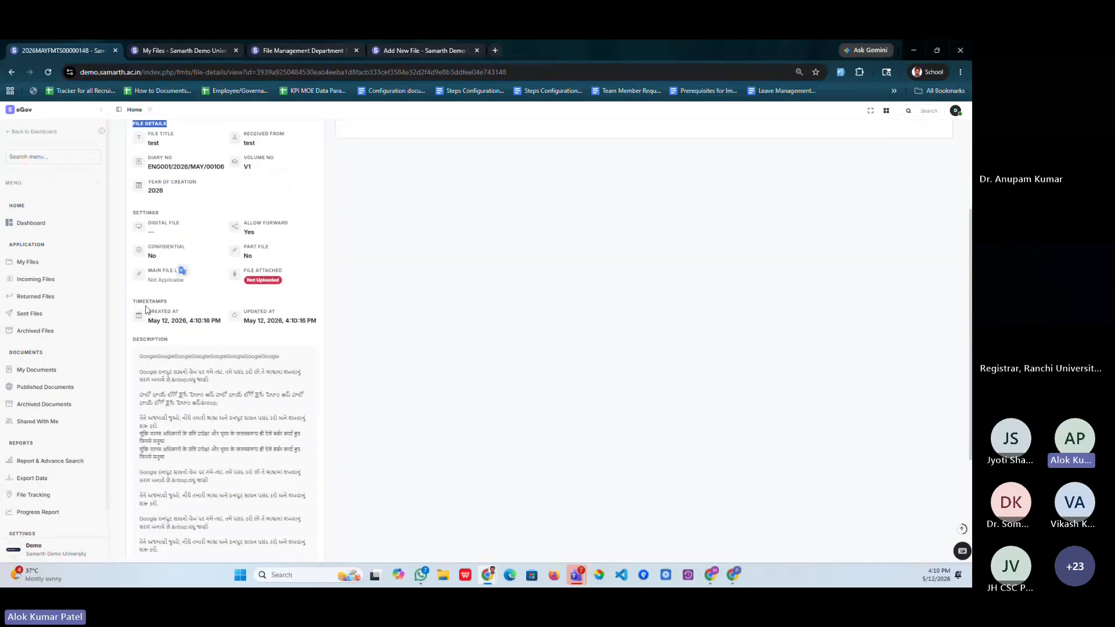
Step: Review the created and updated timestamps and the description text in the File Summary
{"action": "left_click_drag", "start_coordinate": [137, 301], "coordinate": [173, 306]}
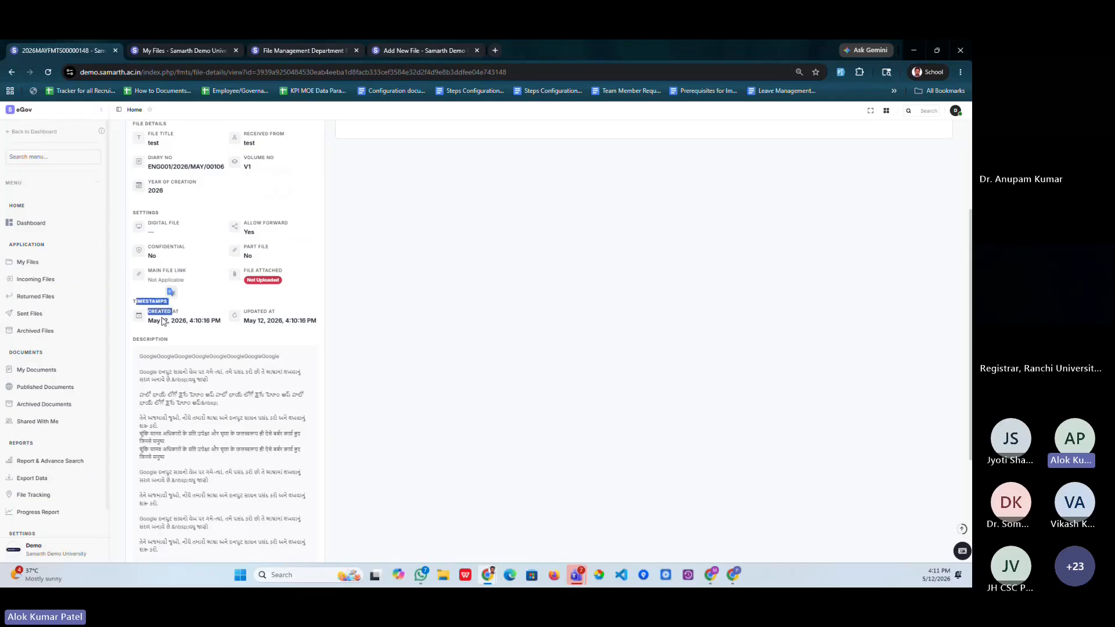
{"action": "triple_click", "coordinate": [163, 321]}
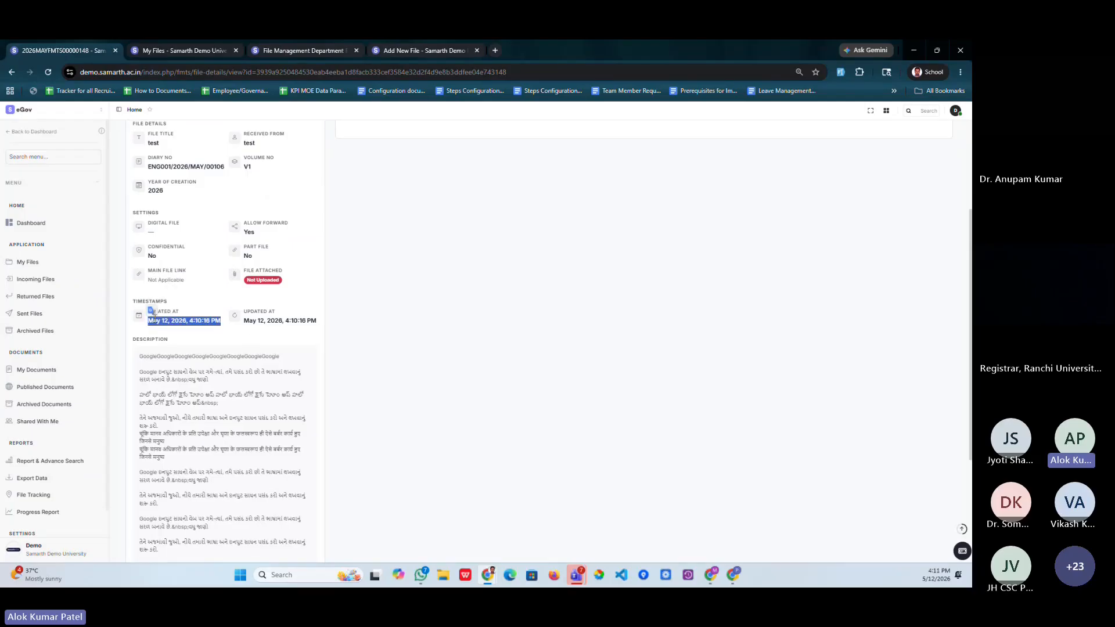
{"action": "triple_click", "coordinate": [263, 321]}
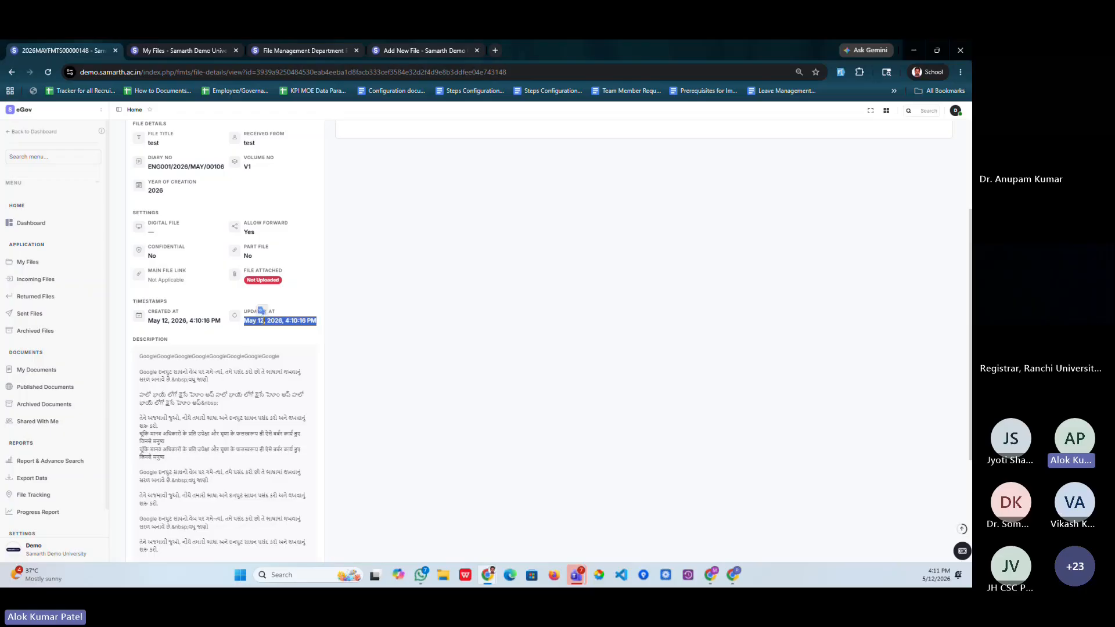
{"action": "scroll", "coordinate": [253, 352], "scroll_direction": "down", "scroll_amount": 3}
{"action": "scroll", "coordinate": [249, 356], "scroll_direction": "up", "scroll_amount": 3}
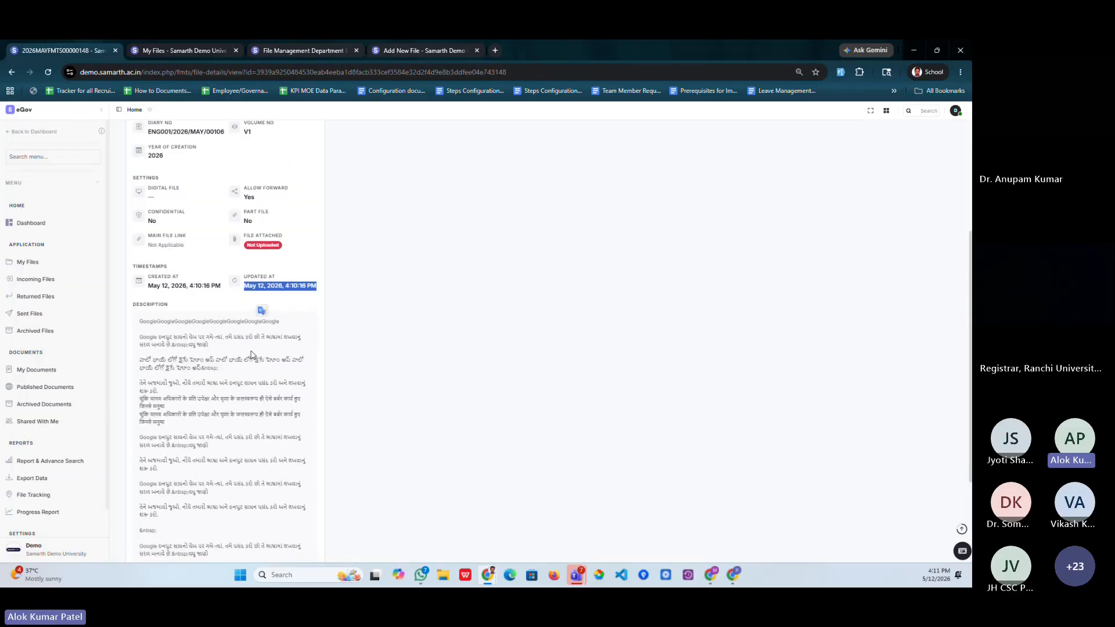
{"action": "left_click_drag", "start_coordinate": [146, 333], "coordinate": [237, 514]}
{"action": "scroll", "coordinate": [372, 394], "scroll_direction": "up", "scroll_amount": 3}
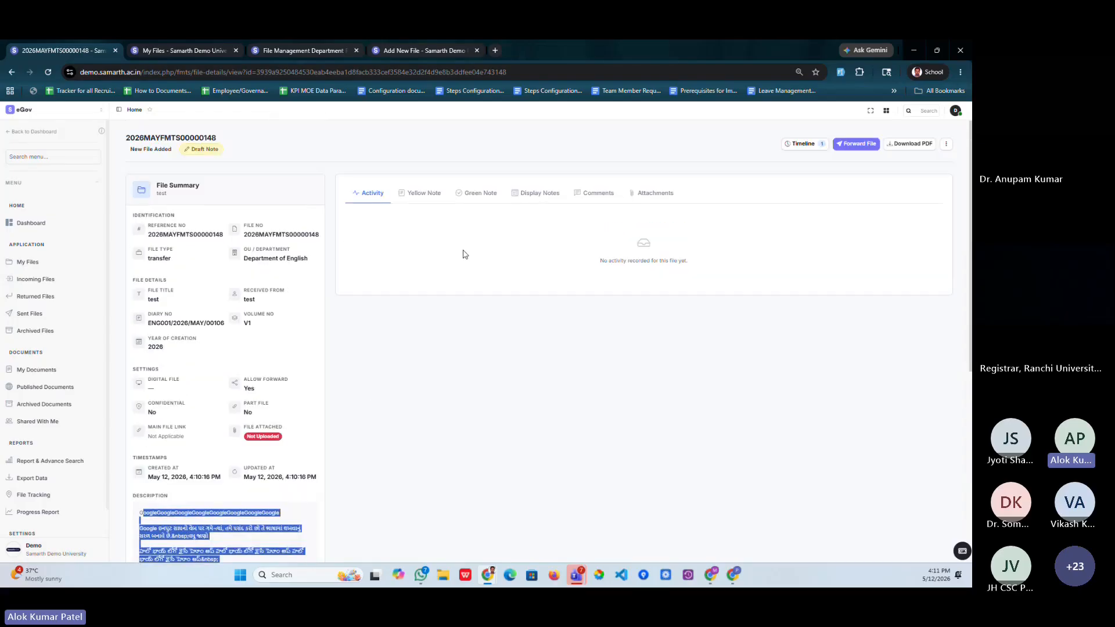
Step: Write "elkw dldlw lkdlewd" as the file's Yellow Note, save it as a draft and dismiss the notification
{"action": "left_click", "coordinate": [422, 198]}
{"action": "left_click", "coordinate": [410, 296]}
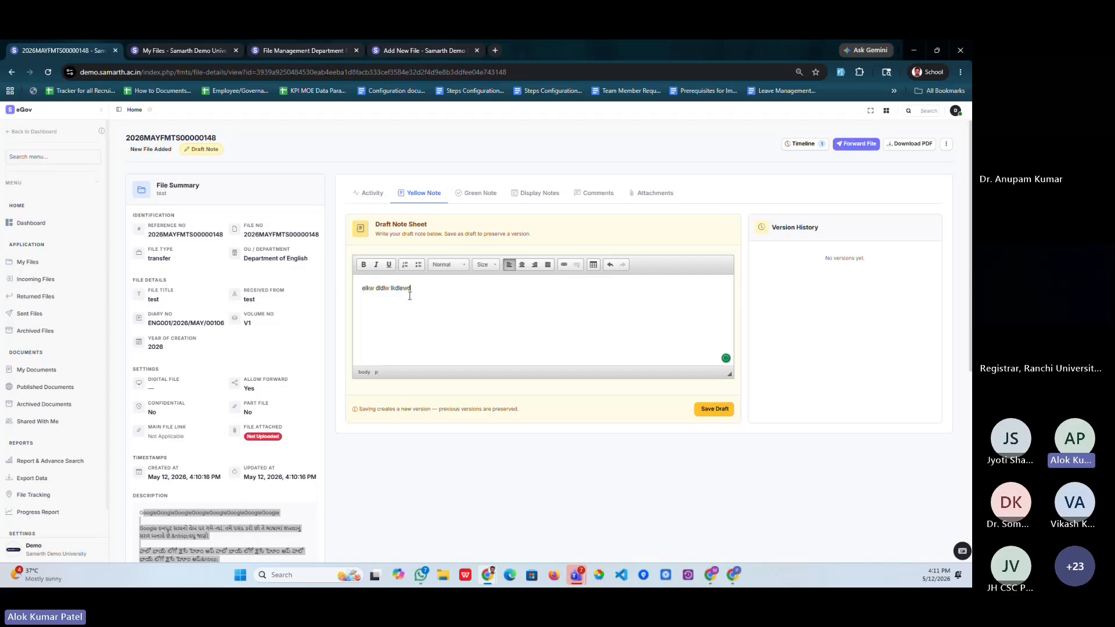
{"action": "left_click", "coordinate": [713, 409]}
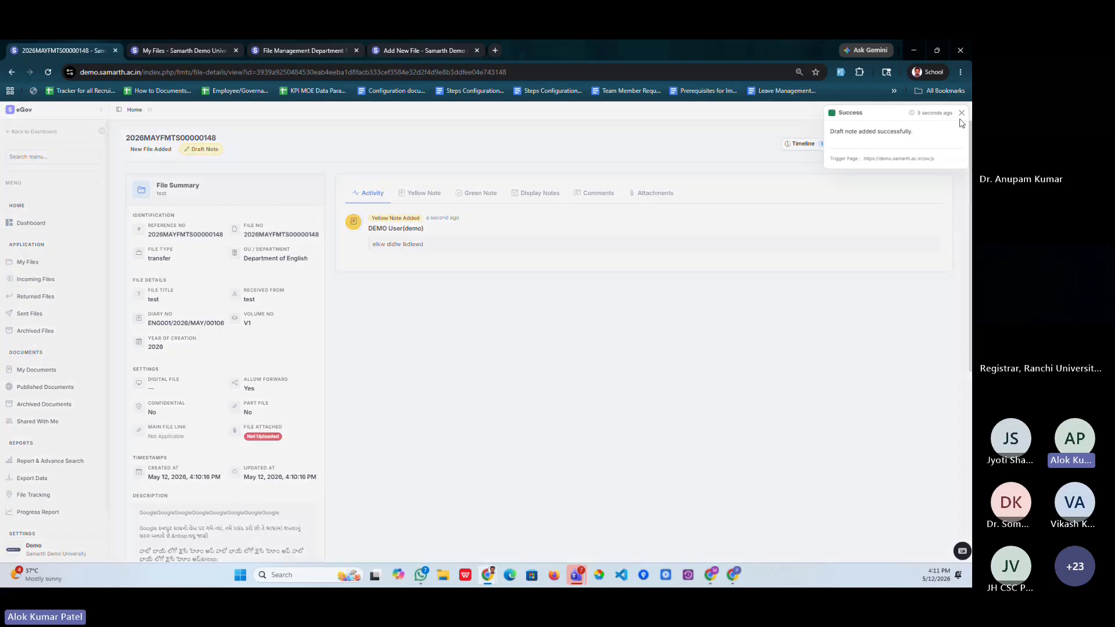
{"action": "left_click", "coordinate": [962, 112]}
Step: Check the file's Green Note section, and return to the Yellow Note with its version history
{"action": "left_click", "coordinate": [480, 198]}
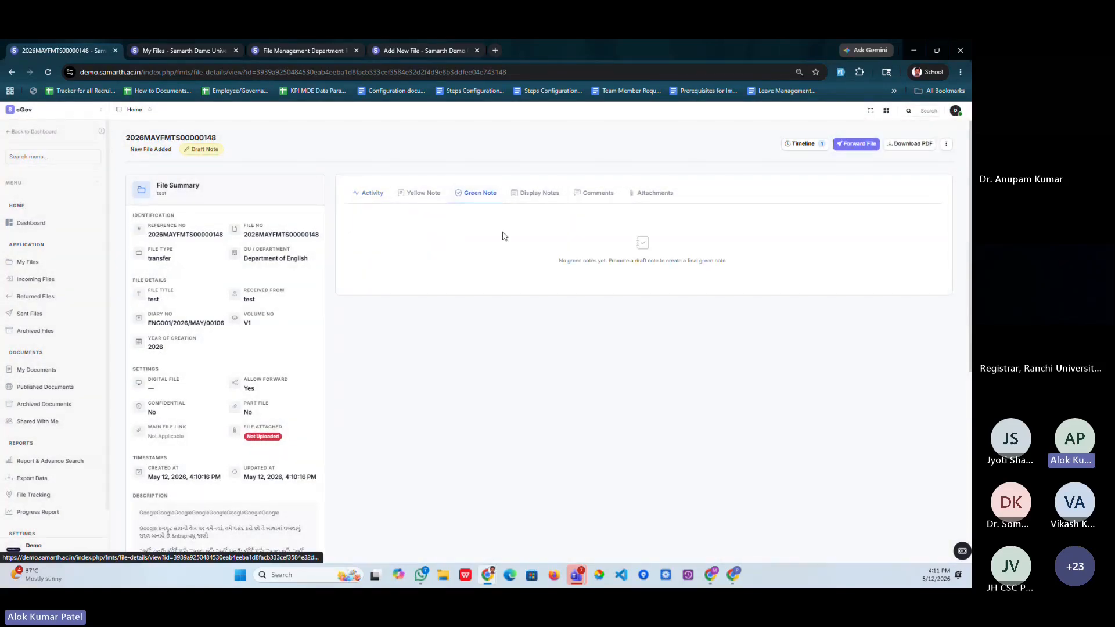
{"action": "left_click", "coordinate": [405, 197]}
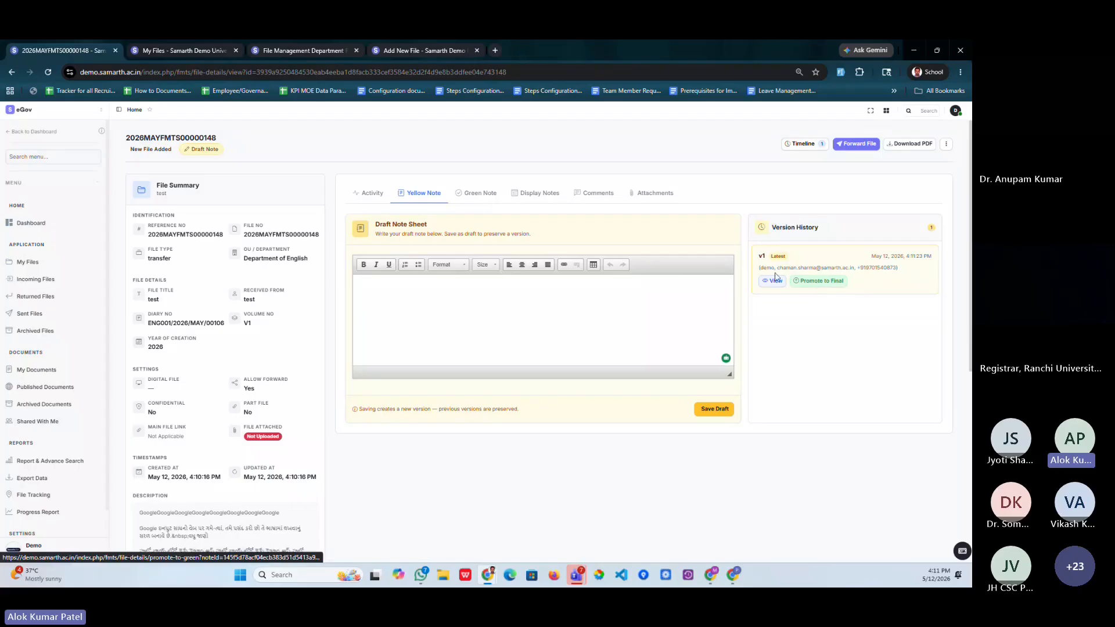
Step: View version v1 of the Yellow Note and promote it to the final Green Note
{"action": "left_click_drag", "start_coordinate": [762, 256], "coordinate": [777, 268]}
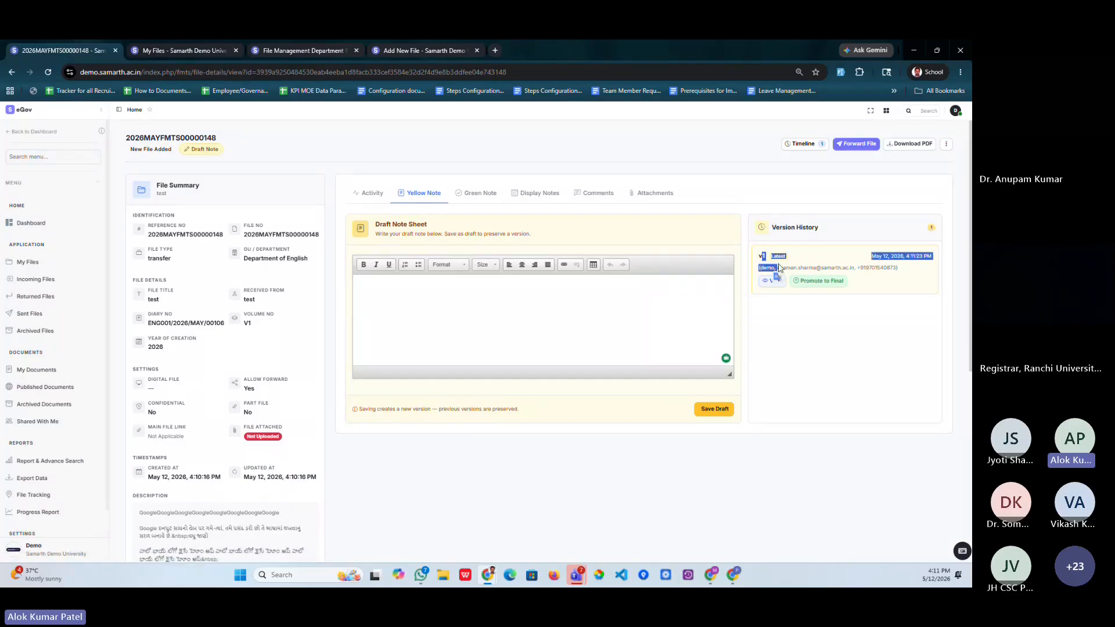
{"action": "left_click", "coordinate": [776, 280]}
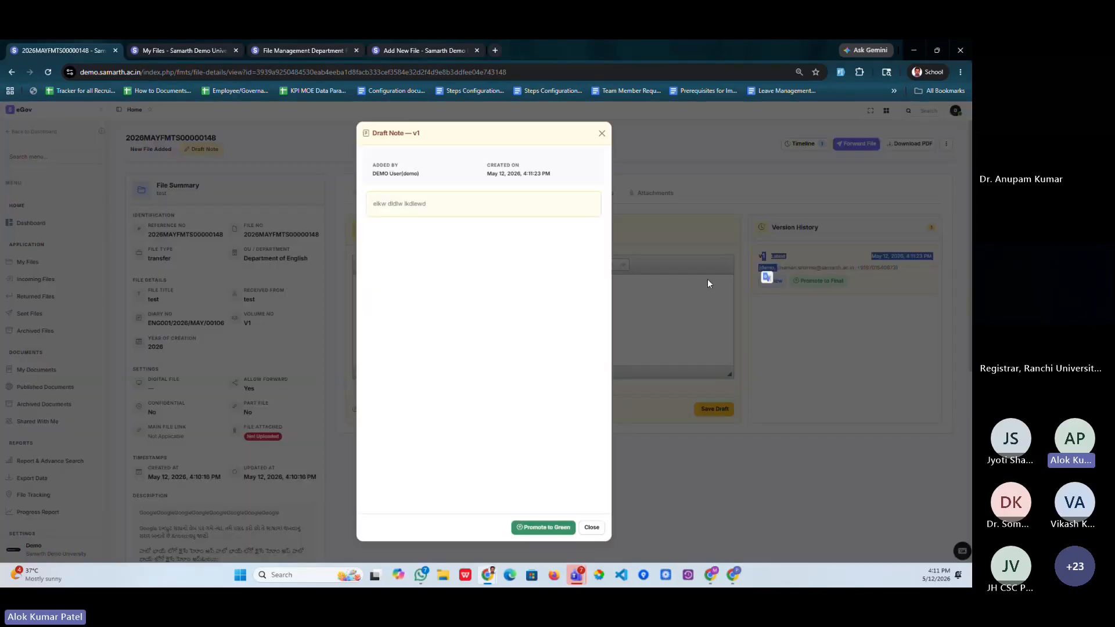
{"action": "triple_click", "coordinate": [406, 210]}
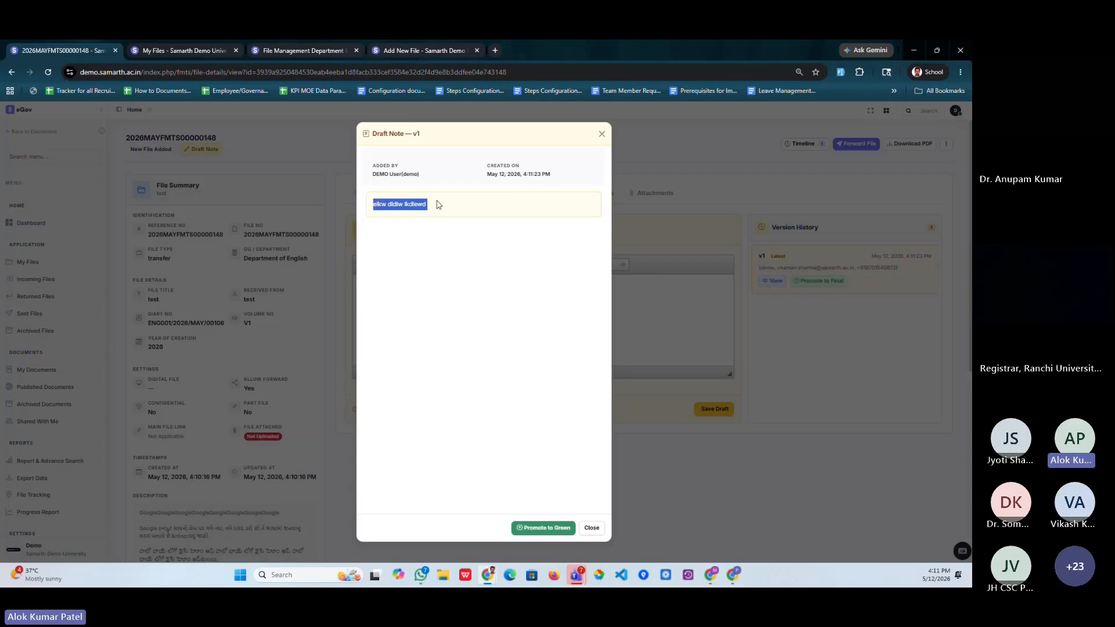
{"action": "left_click", "coordinate": [534, 529]}
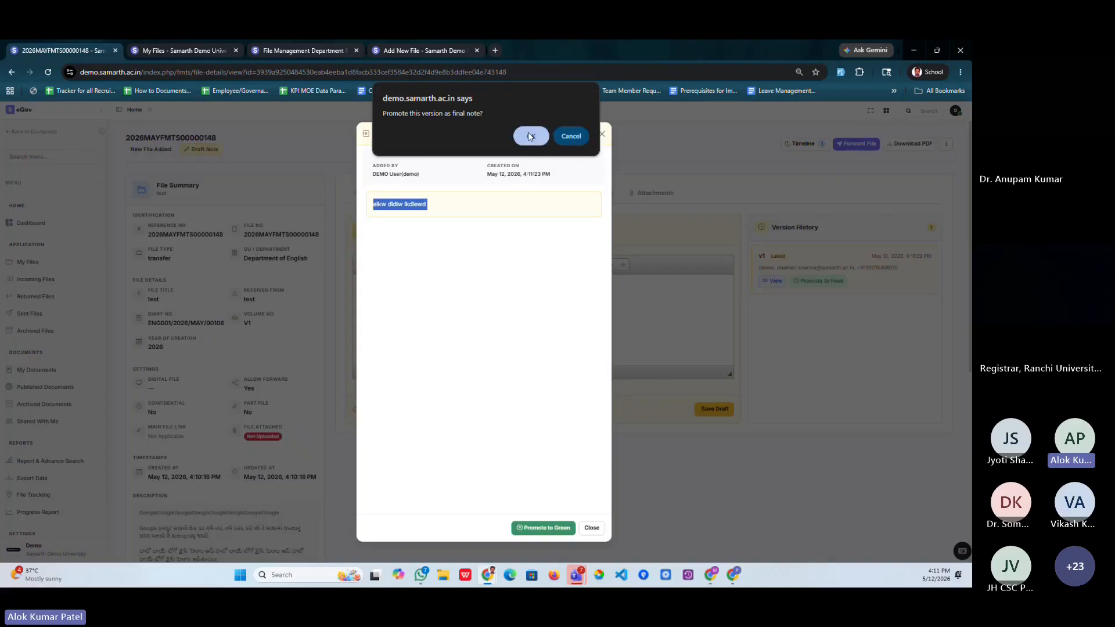
{"action": "left_click", "coordinate": [531, 136]}
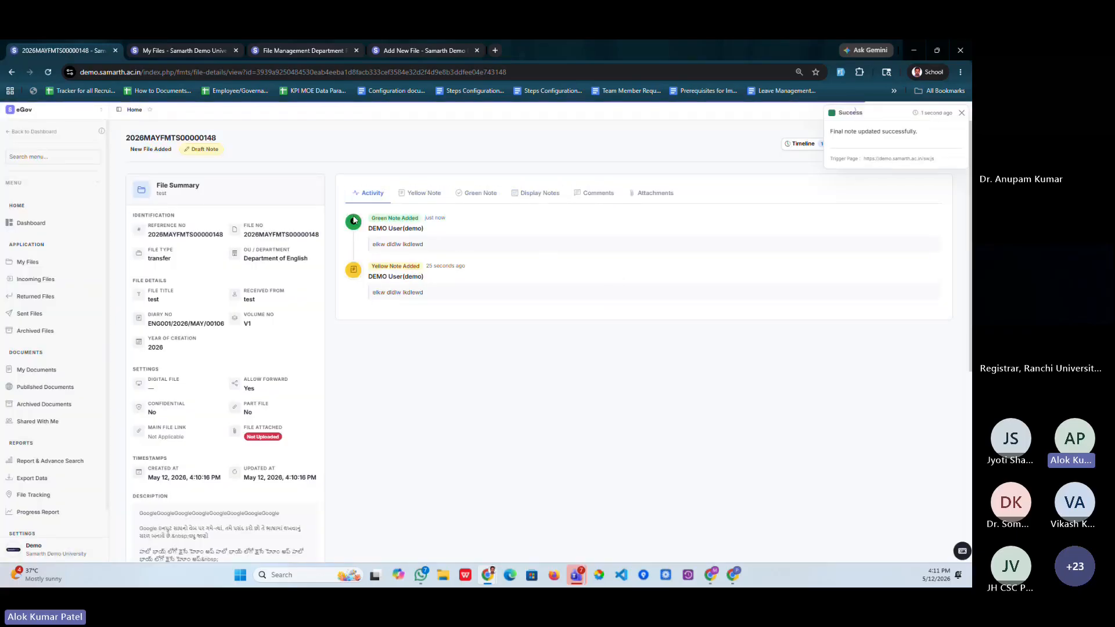
Step: Review the Green Note entry in the file's activity and the approval details in the Green Note section
{"action": "mouse_move", "coordinate": [361, 222]}
{"action": "left_mouse_down"}
{"action": "mouse_move", "coordinate": [413, 229]}
{"action": "mouse_move", "coordinate": [429, 249]}
{"action": "mouse_move", "coordinate": [368, 222]}
{"action": "left_mouse_up"}
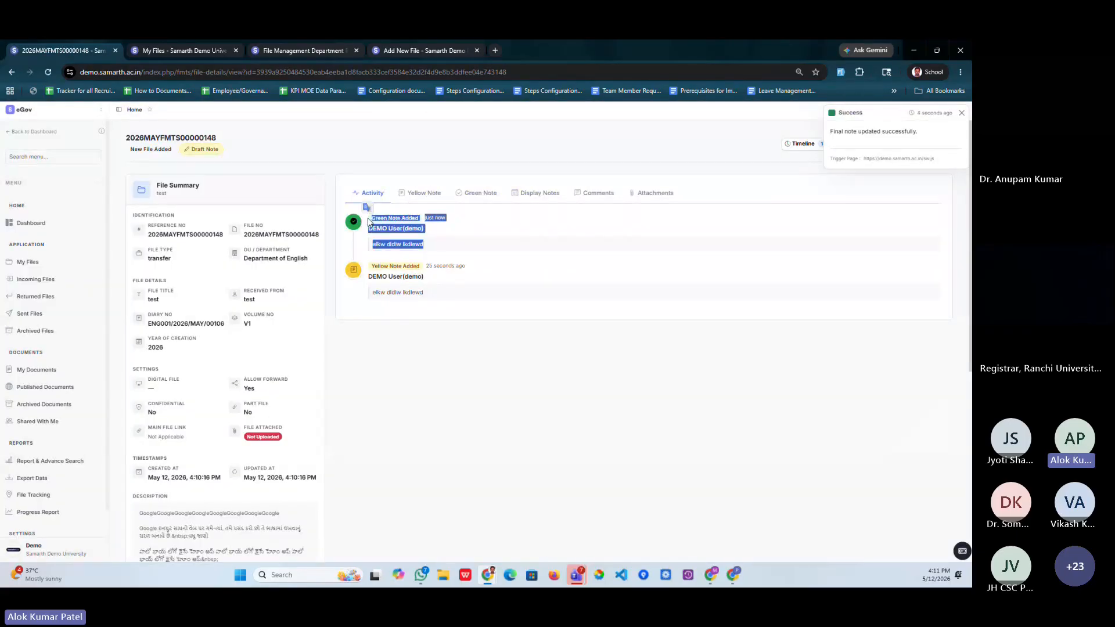
{"action": "left_click", "coordinate": [416, 342]}
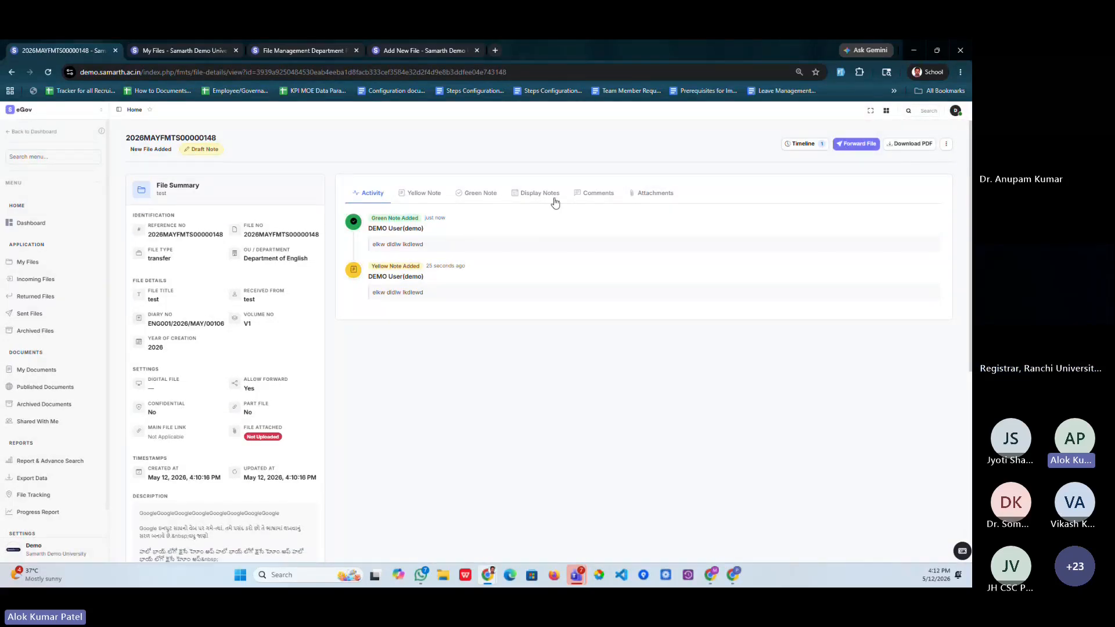
{"action": "left_click", "coordinate": [484, 194]}
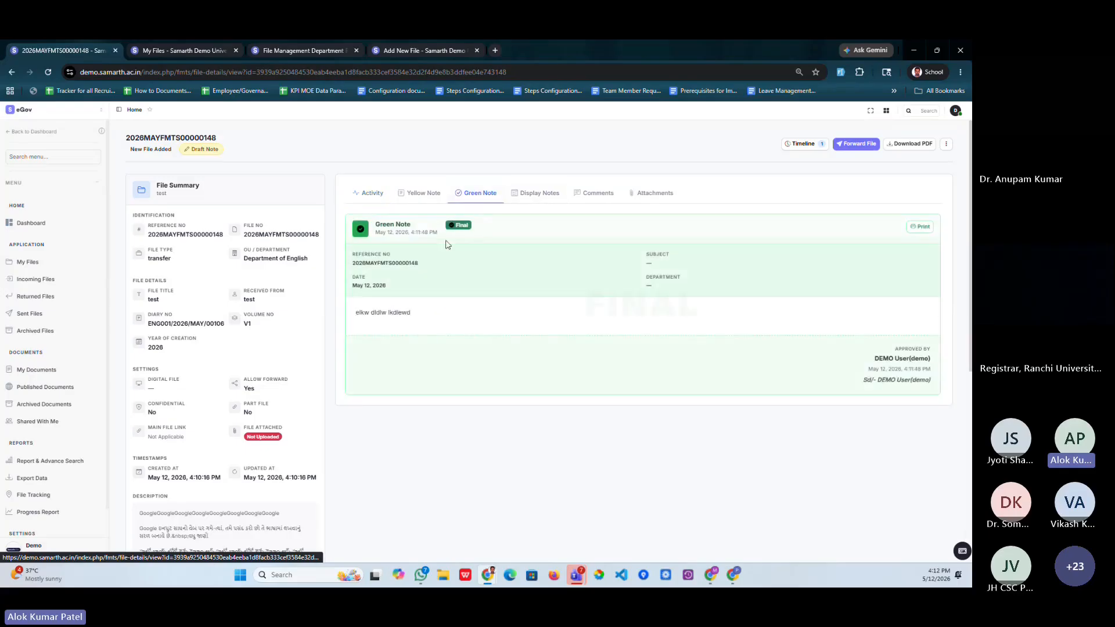
{"action": "left_click_drag", "start_coordinate": [882, 351], "coordinate": [949, 392]}
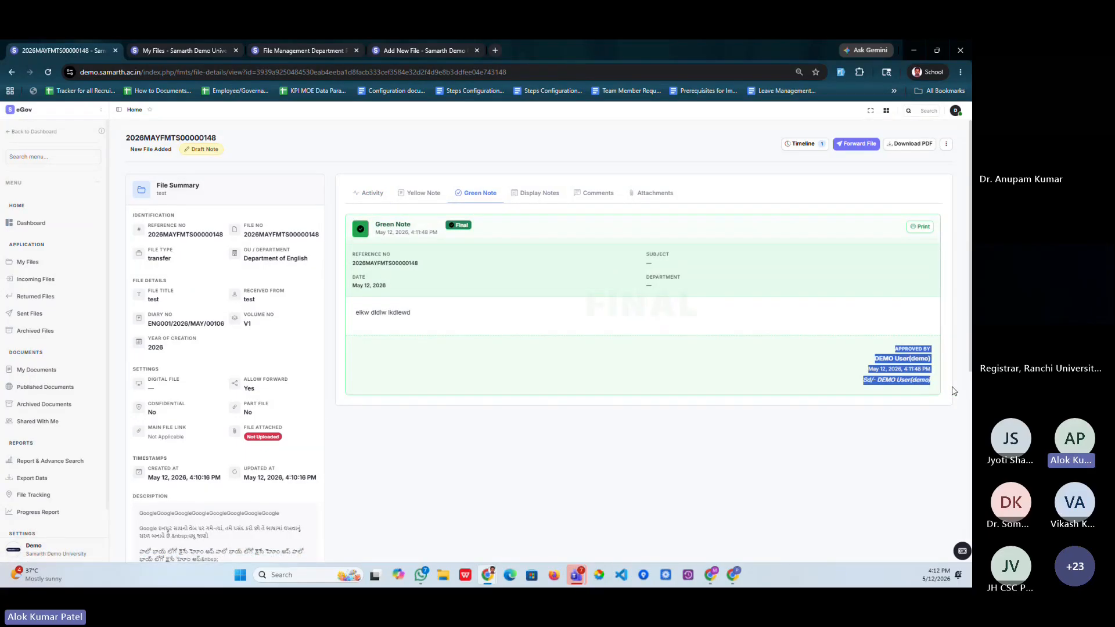
Step: Preview both pages of the Green Note printout, and cancel printing
{"action": "left_click", "coordinate": [921, 227]}
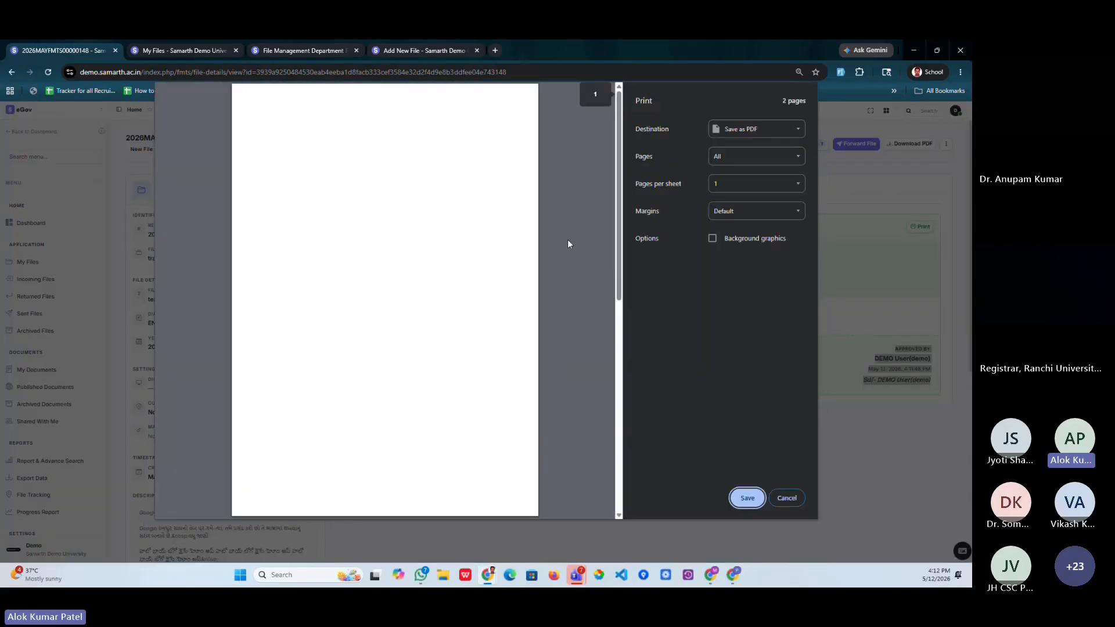
{"action": "scroll", "coordinate": [488, 274], "scroll_direction": "down", "scroll_amount": 5}
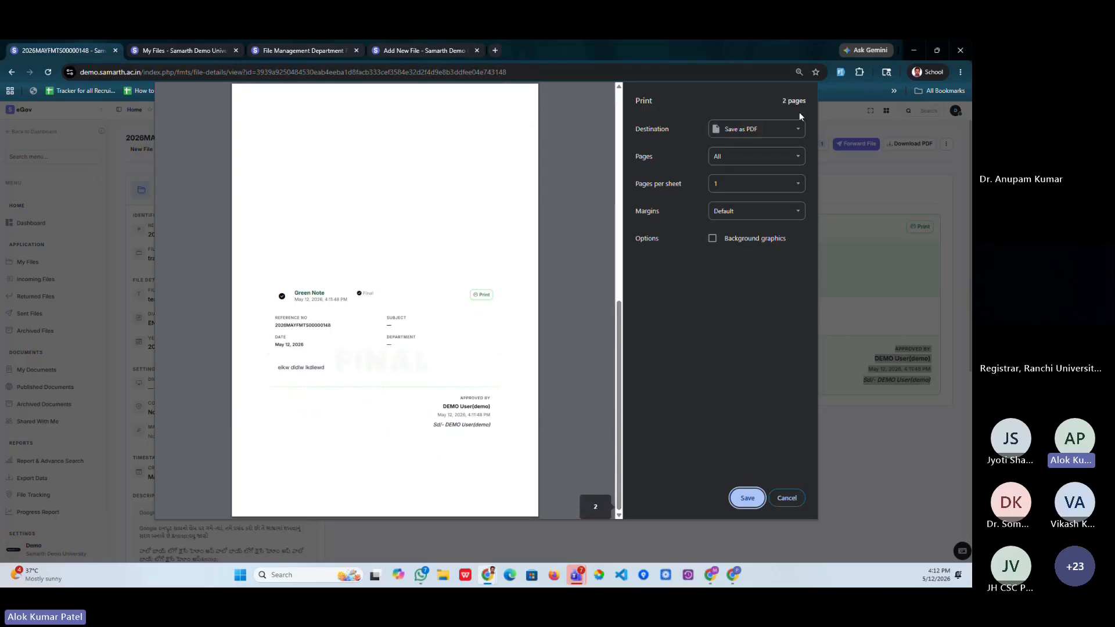
{"action": "left_click", "coordinate": [787, 498]}
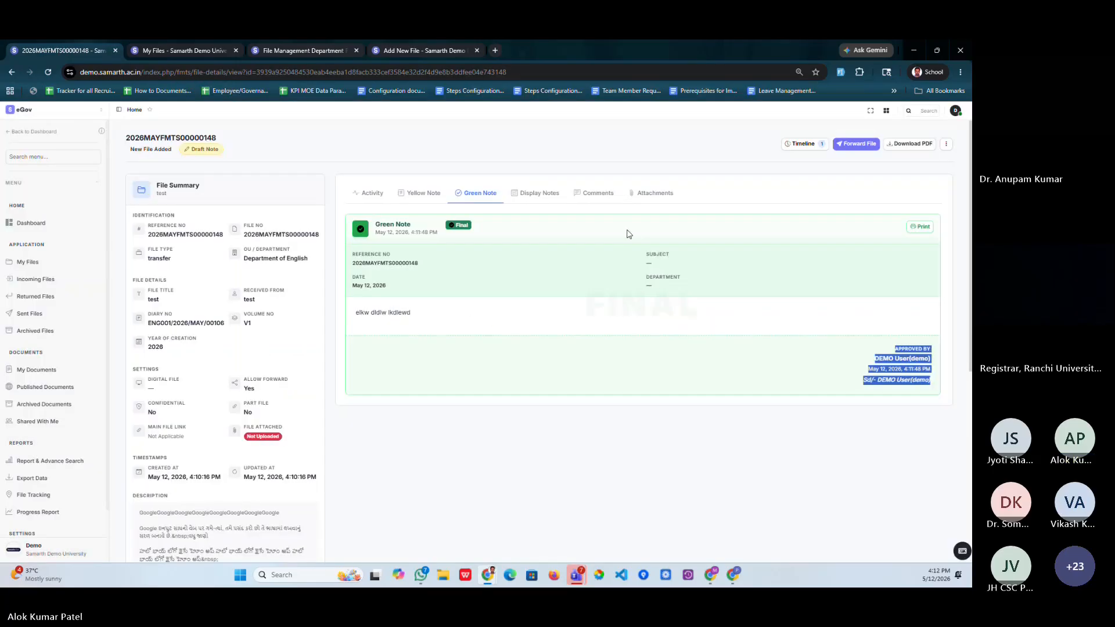
Step: Examine the file's Display Notes, Comments and Attachments sections
{"action": "left_click", "coordinate": [544, 186]}
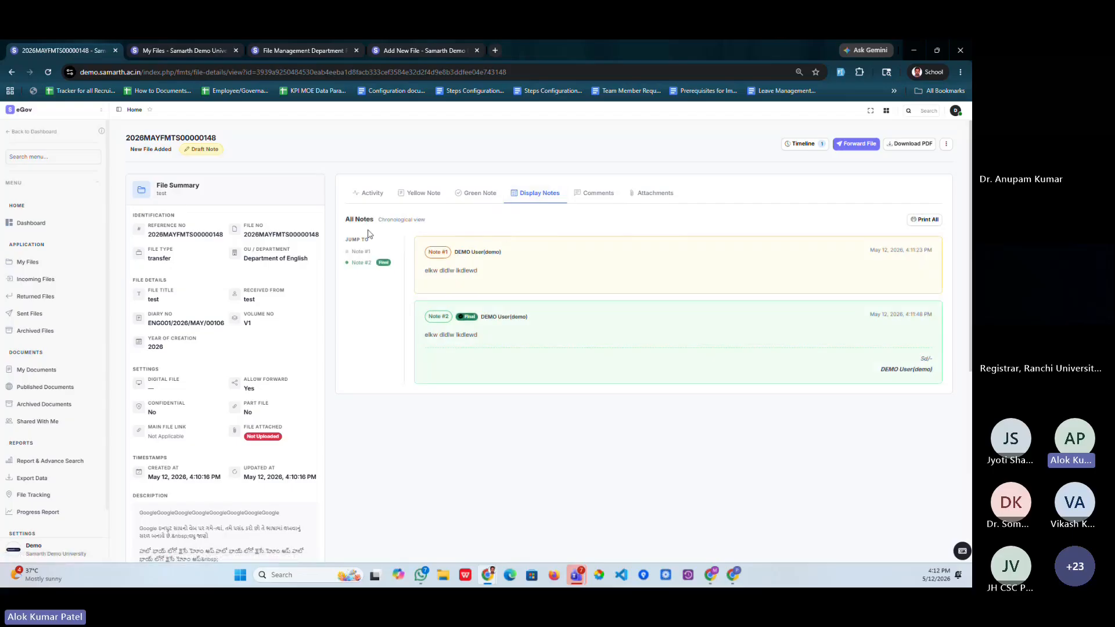
{"action": "left_click_drag", "start_coordinate": [350, 220], "coordinate": [372, 221]}
{"action": "left_click", "coordinate": [600, 193]}
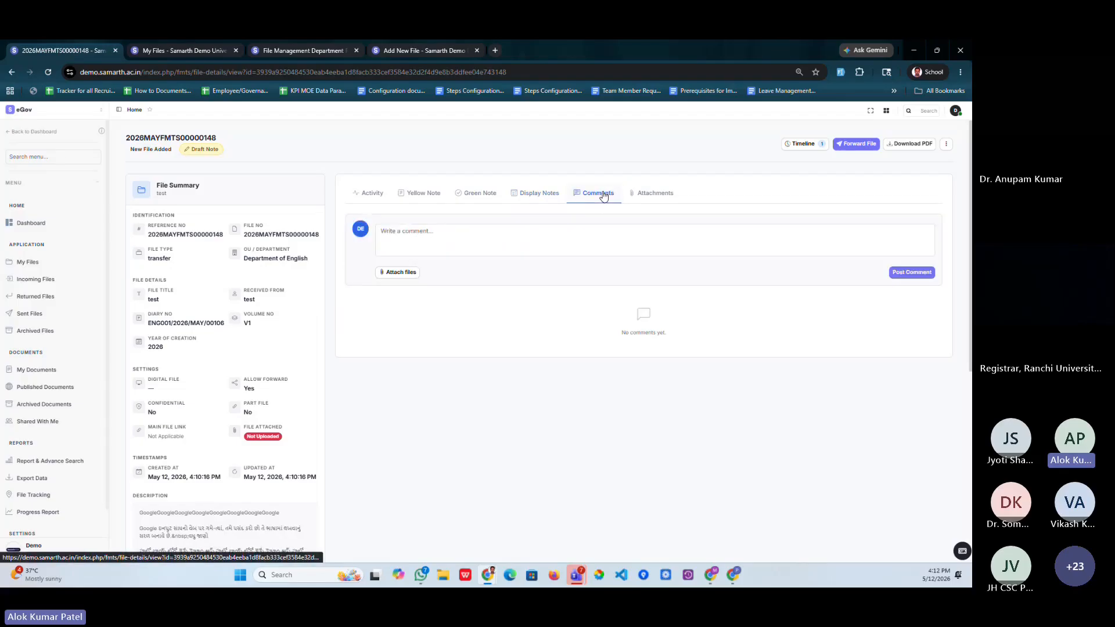
{"action": "left_click", "coordinate": [508, 240]}
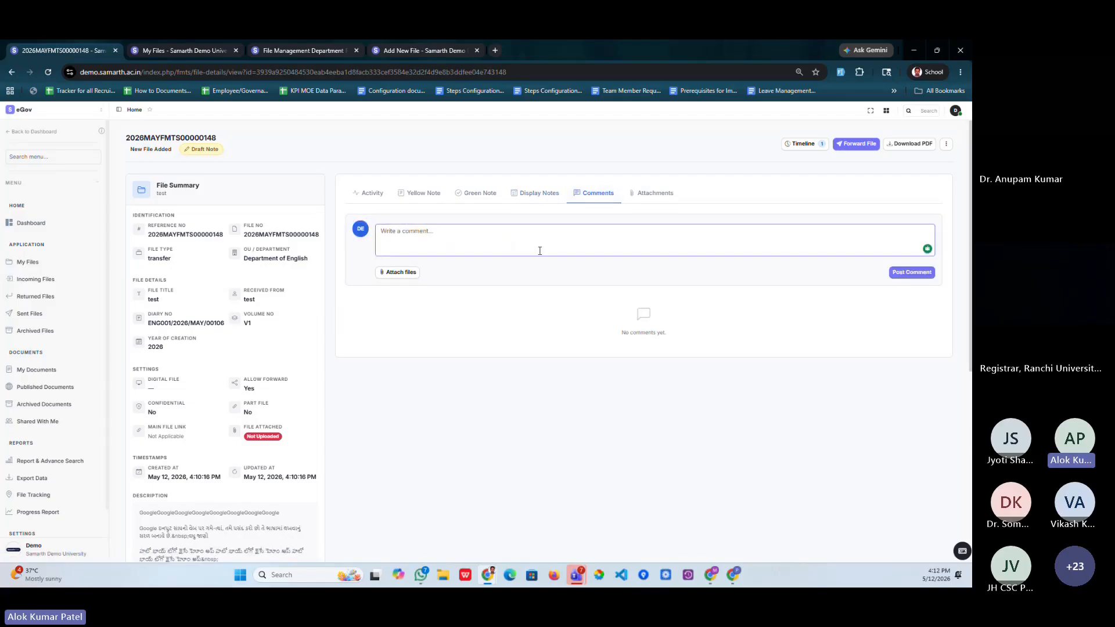
{"action": "left_click", "coordinate": [656, 193]}
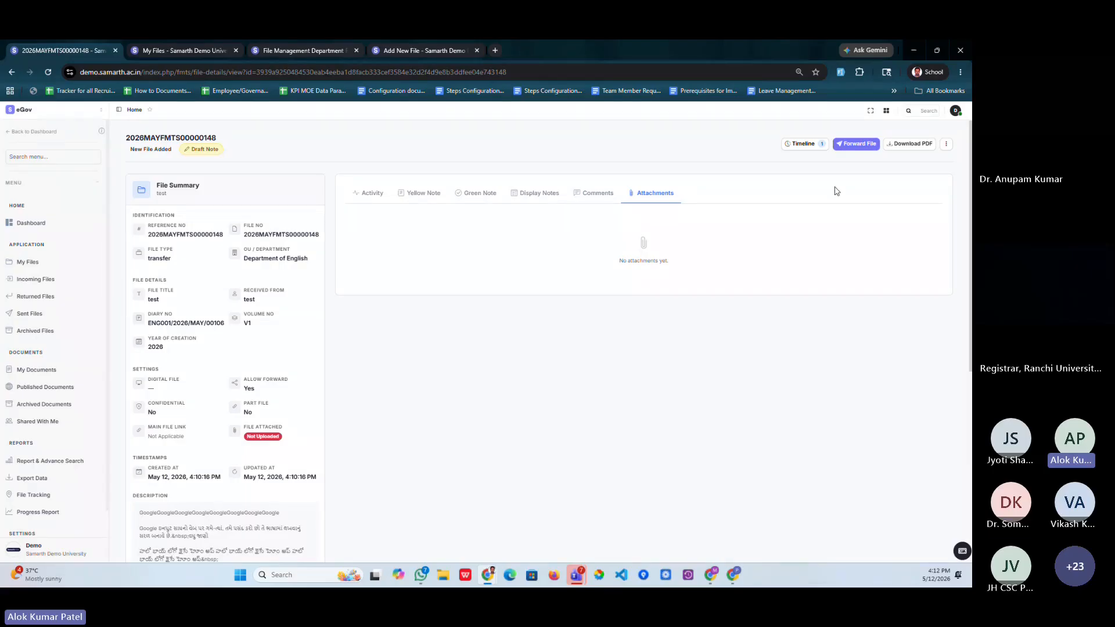
Step: Begin forwarding the file, with user type Employee and a Director found by first name as the recipient
{"action": "left_click", "coordinate": [853, 145]}
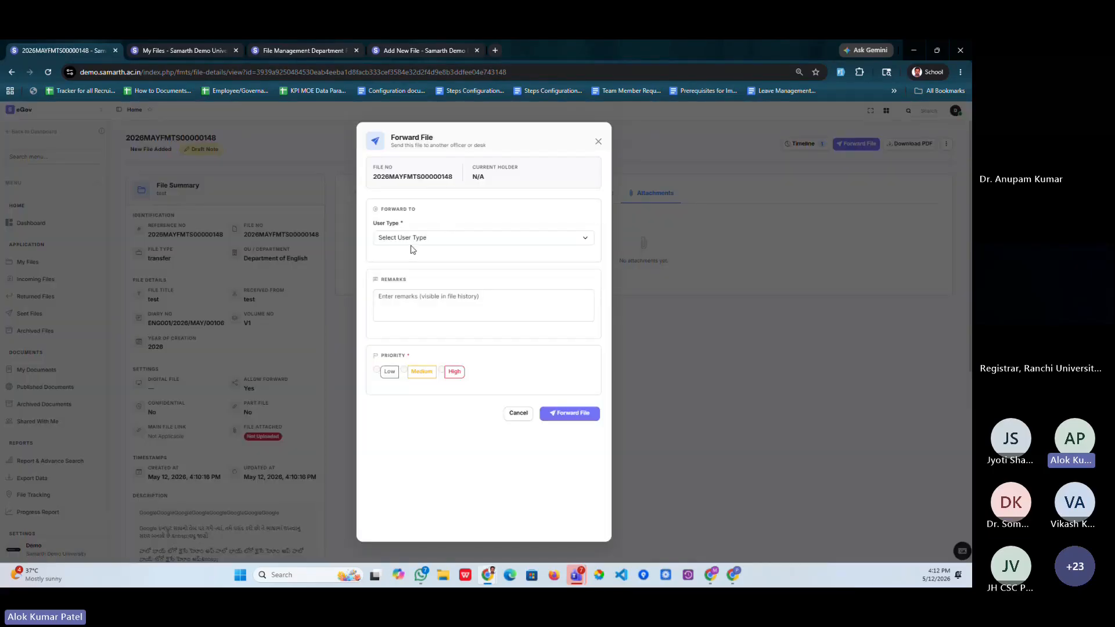
{"action": "left_click_drag", "start_coordinate": [369, 164], "coordinate": [495, 181]}
{"action": "double_click", "coordinate": [383, 177]}
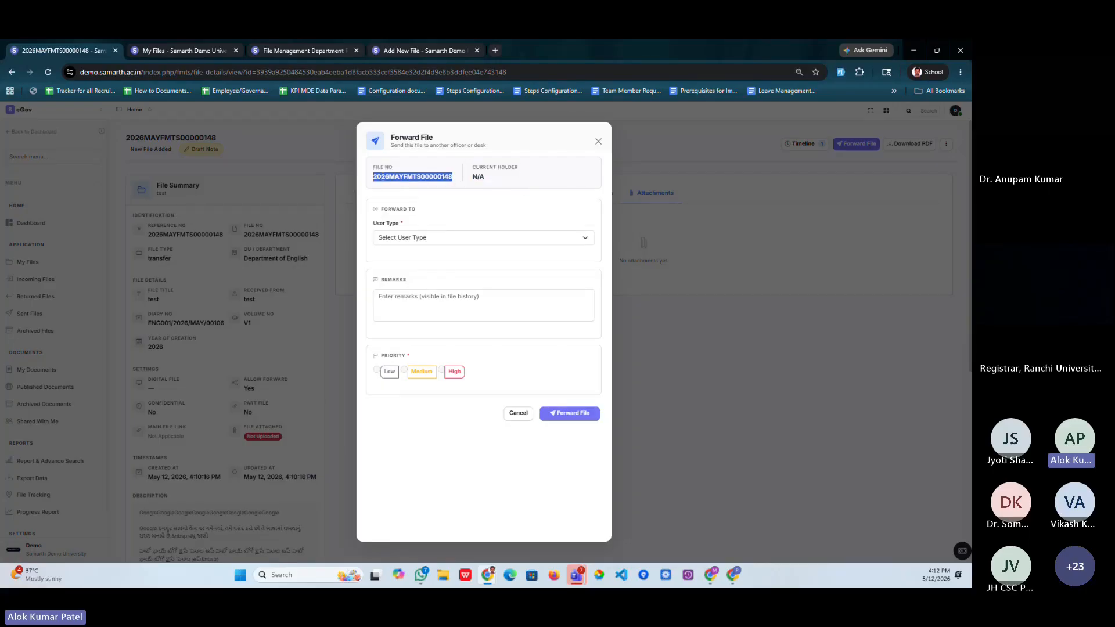
{"action": "left_click", "coordinate": [398, 243]}
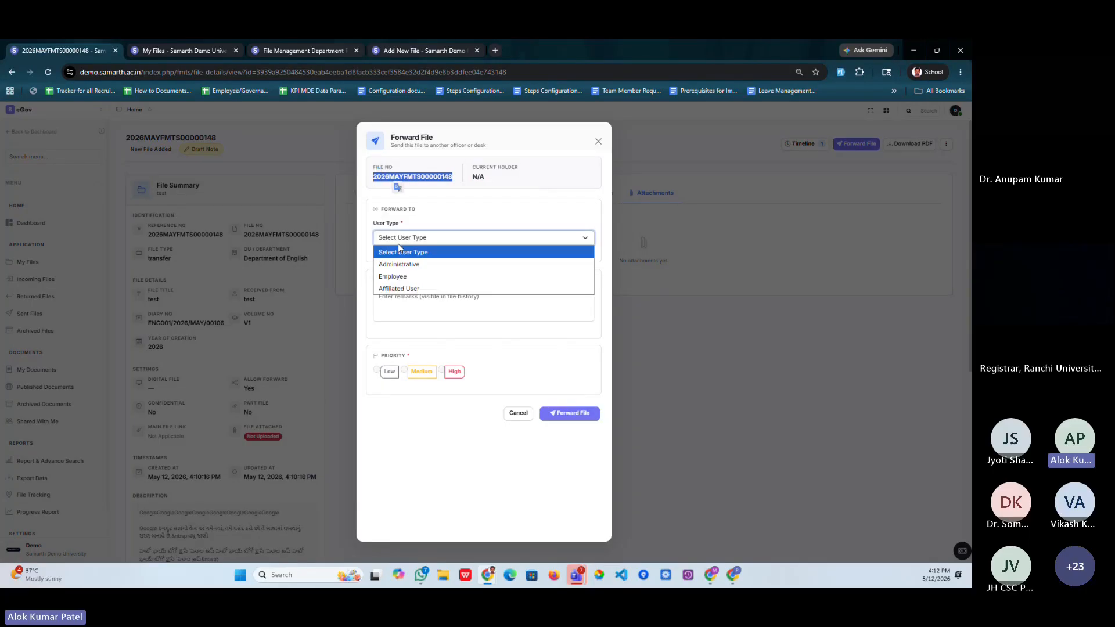
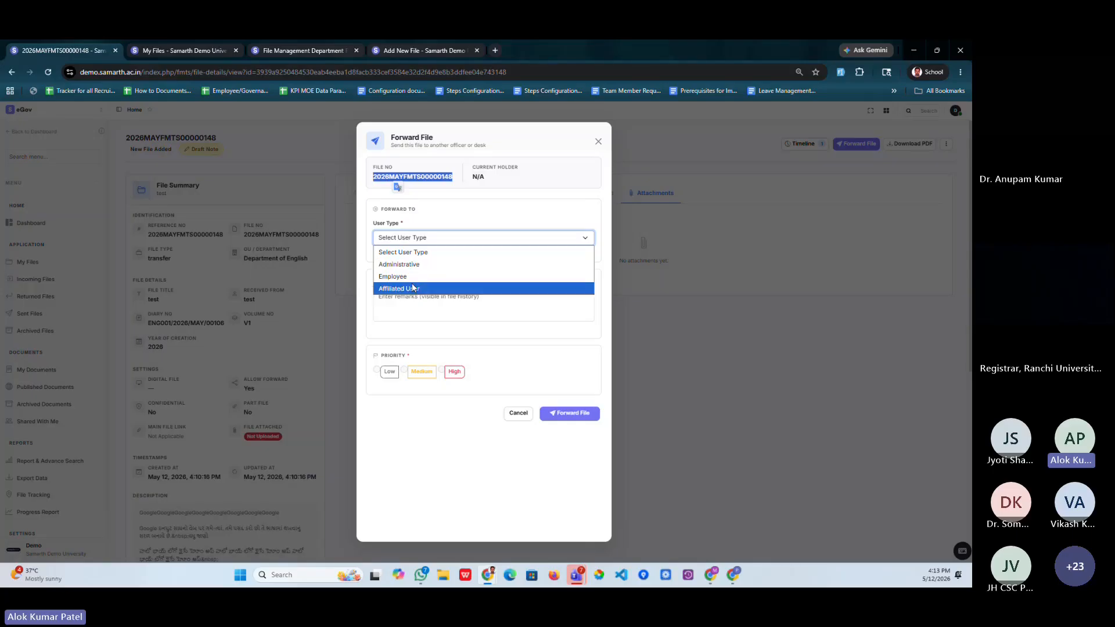
{"action": "left_click", "coordinate": [409, 283]}
{"action": "left_click", "coordinate": [419, 276]}
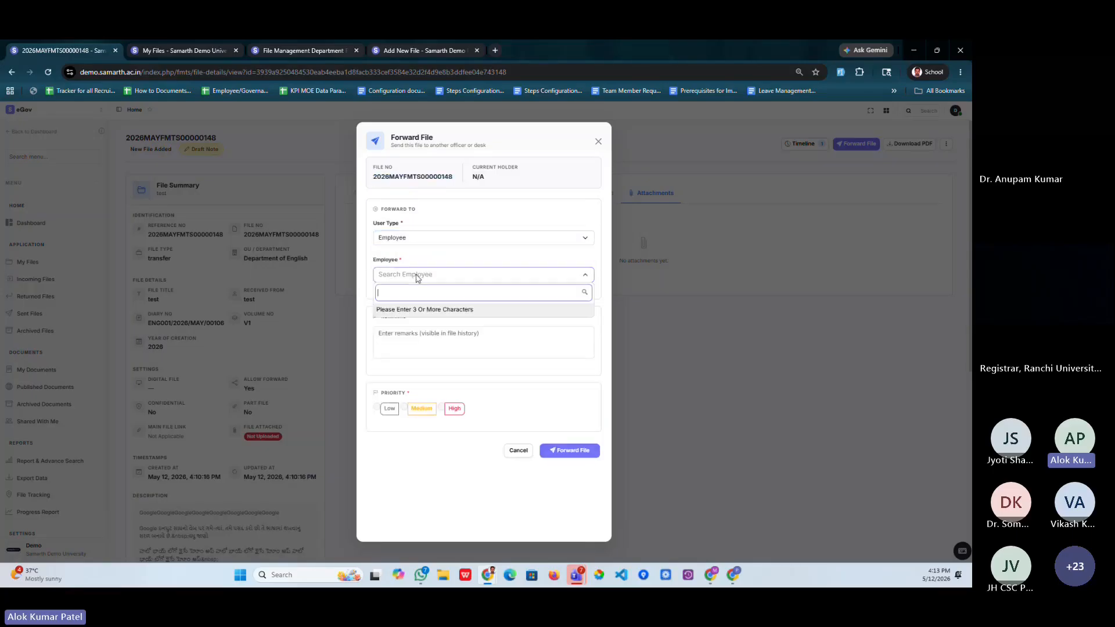
{"action": "type", "text": "alok"}
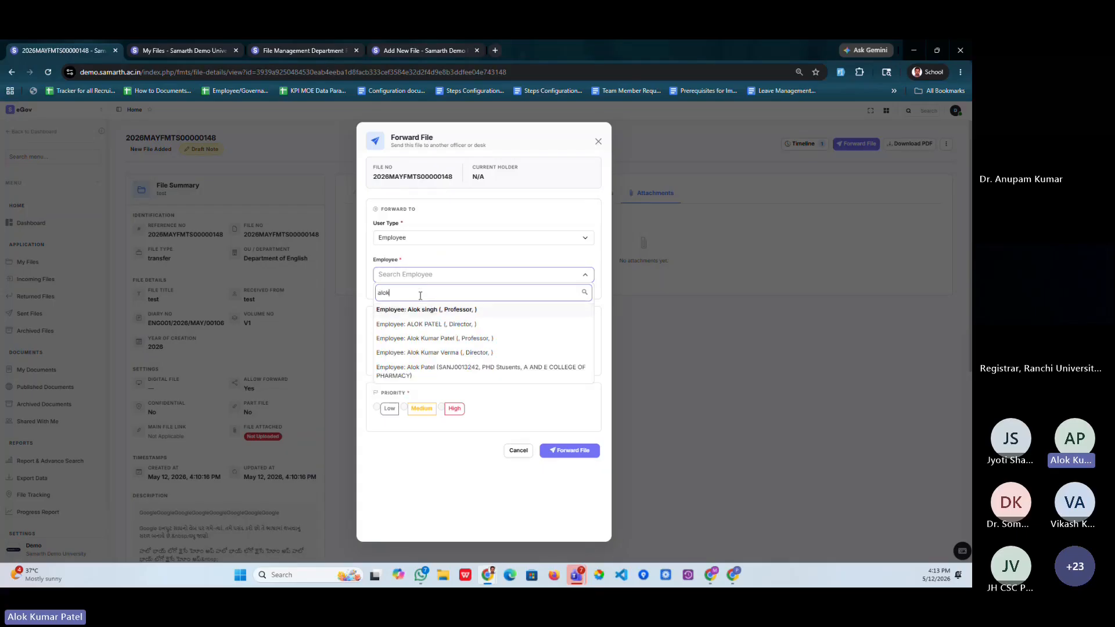
{"action": "left_click", "coordinate": [424, 324]}
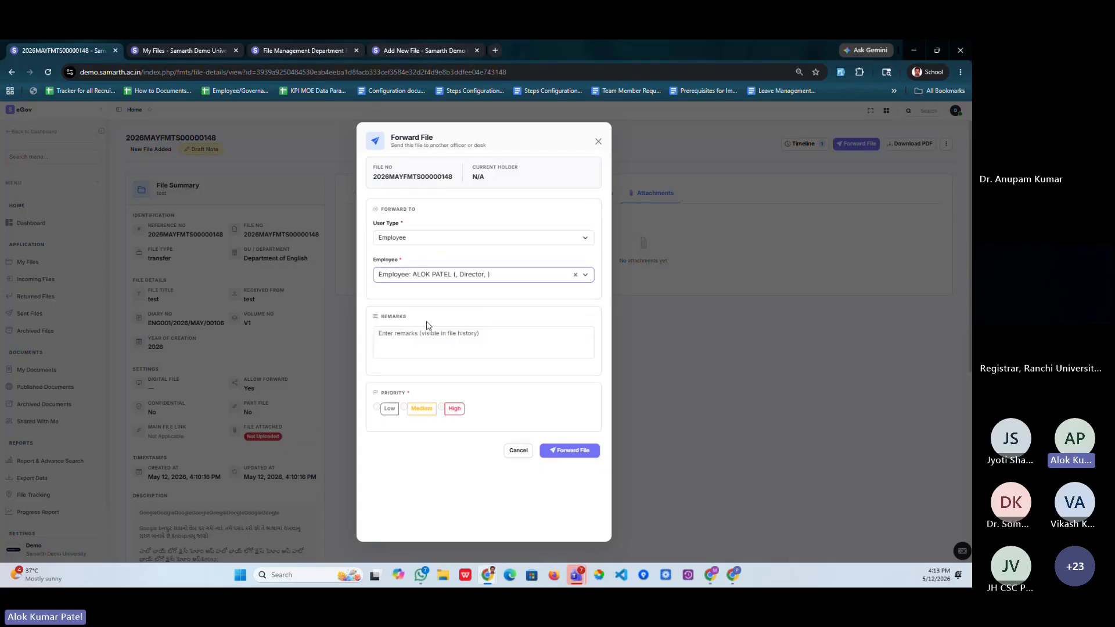
{"action": "left_click", "coordinate": [416, 278]}
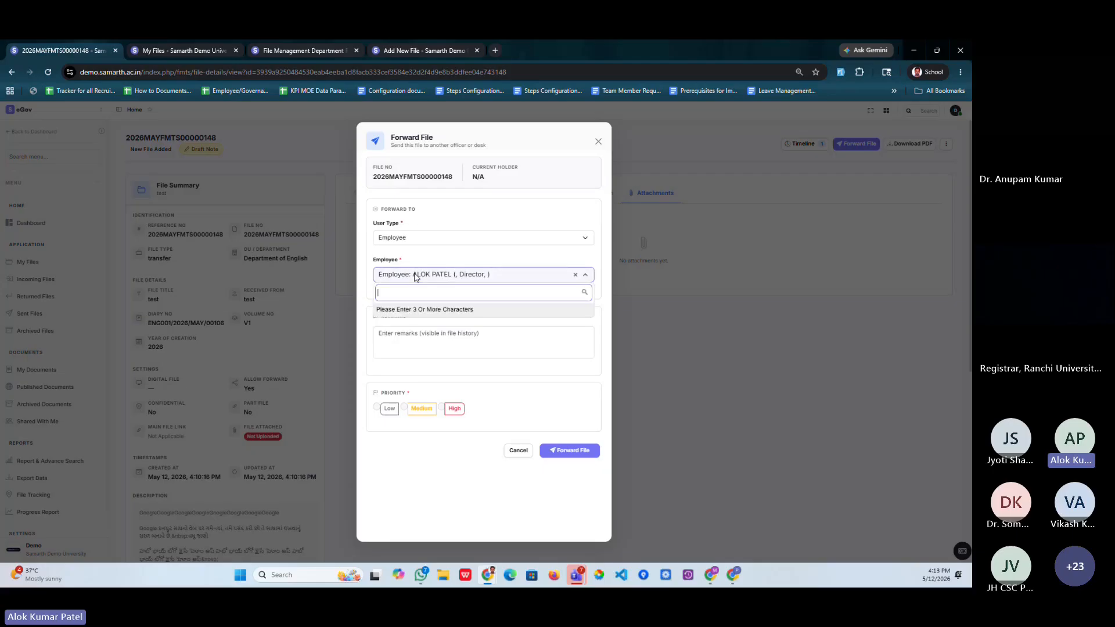
Step: Enter the remarks "teststtssjxj lsmxl", set the priority to Medium and forward the file
{"action": "left_click", "coordinate": [426, 342]}
{"action": "type", "text": "teststtssjxj lsmxl"}
{"action": "left_click_drag", "start_coordinate": [383, 394], "coordinate": [411, 396]}
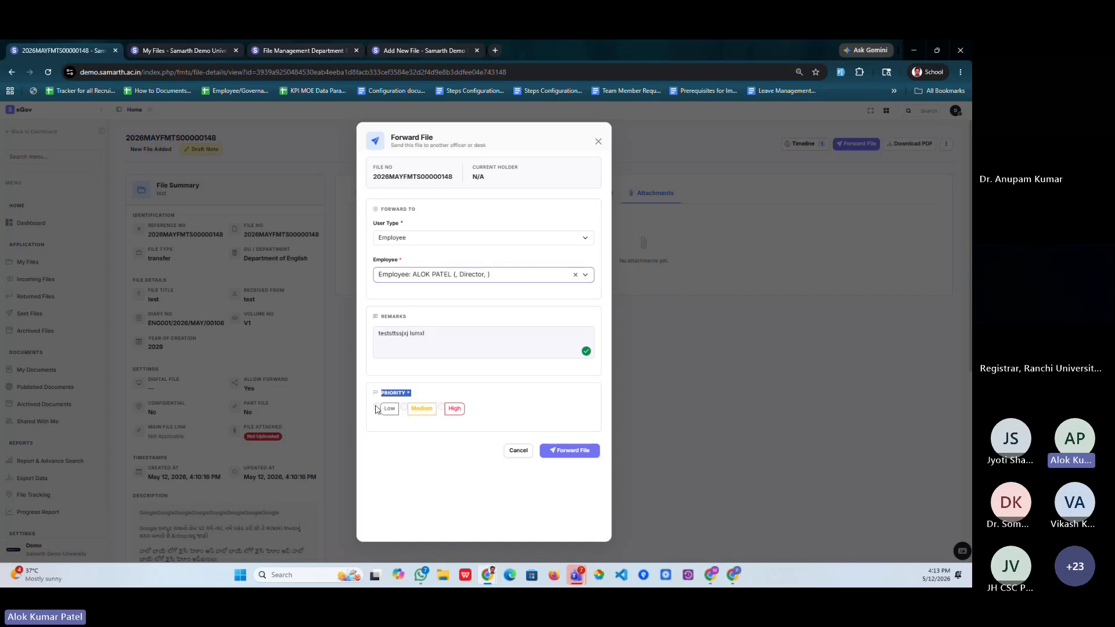
{"action": "left_click", "coordinate": [408, 410]}
{"action": "left_click", "coordinate": [572, 453]}
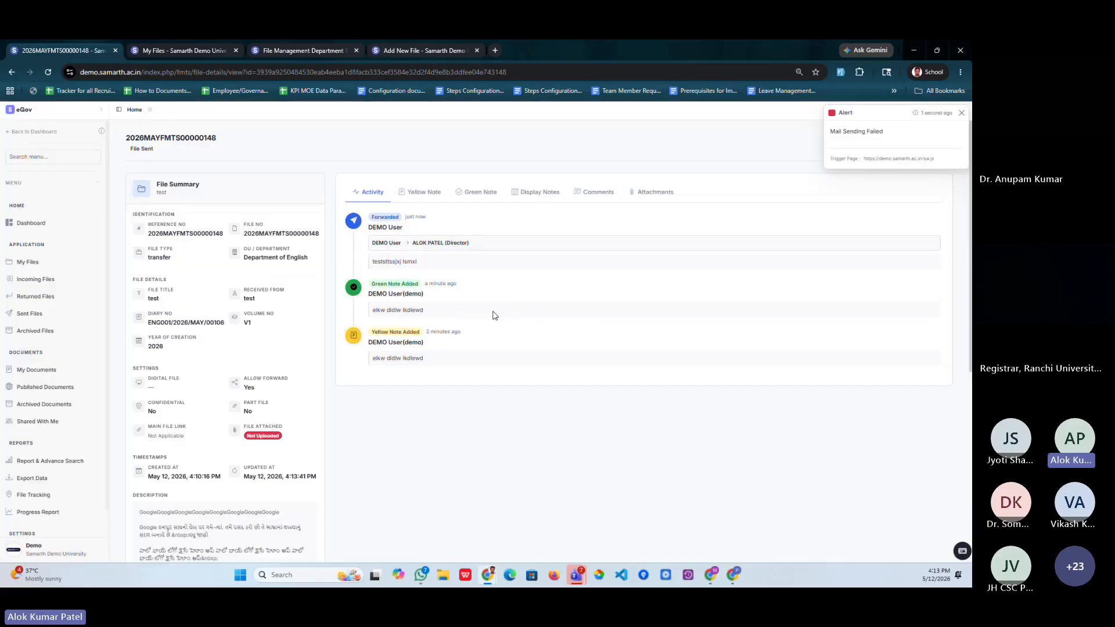
Step: Review the forwarding entry and recipient in the file's activity, and clear all notifications
{"action": "scroll", "coordinate": [493, 315], "scroll_direction": "down", "scroll_amount": 5}
{"action": "scroll", "coordinate": [493, 316], "scroll_direction": "up", "scroll_amount": 4}
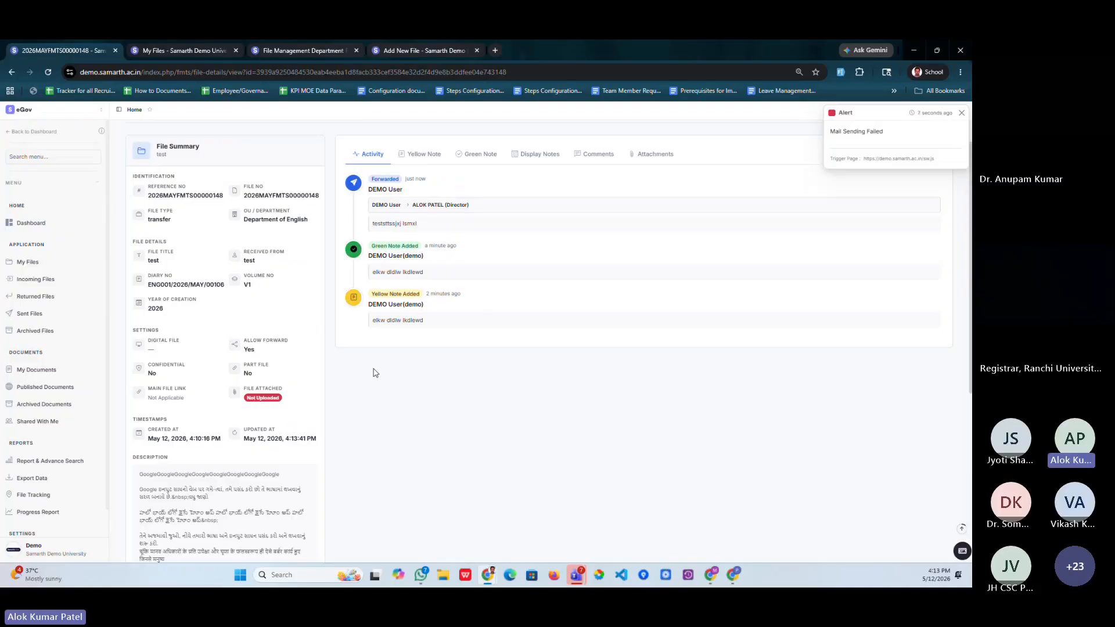
{"action": "left_click_drag", "start_coordinate": [371, 189], "coordinate": [466, 208]}
{"action": "mouse_move", "coordinate": [923, 139]}
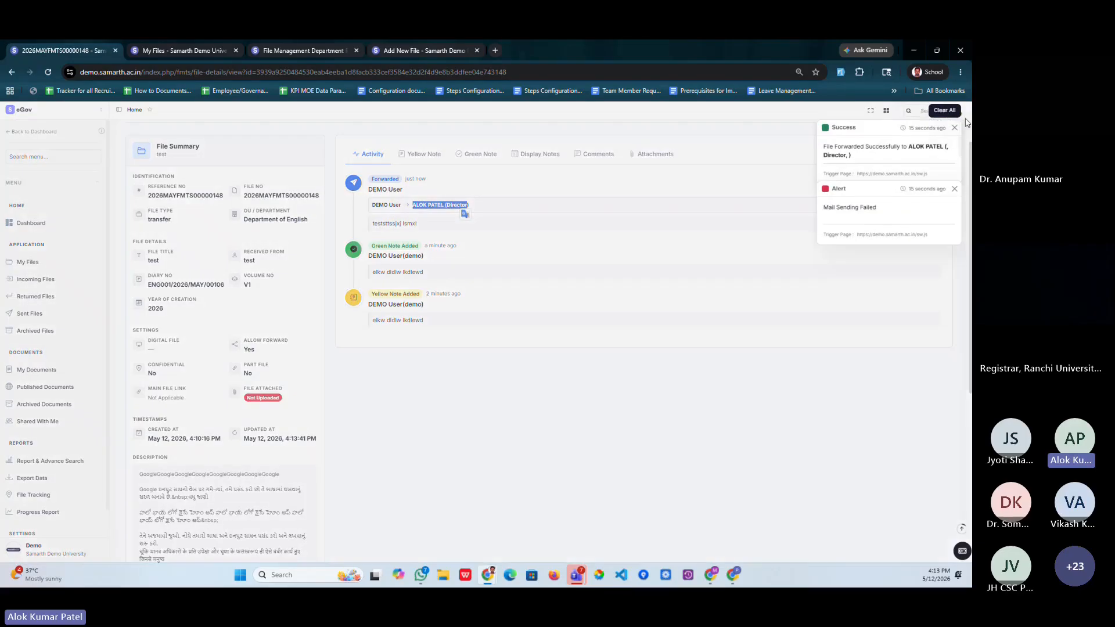
{"action": "left_click", "coordinate": [945, 110]}
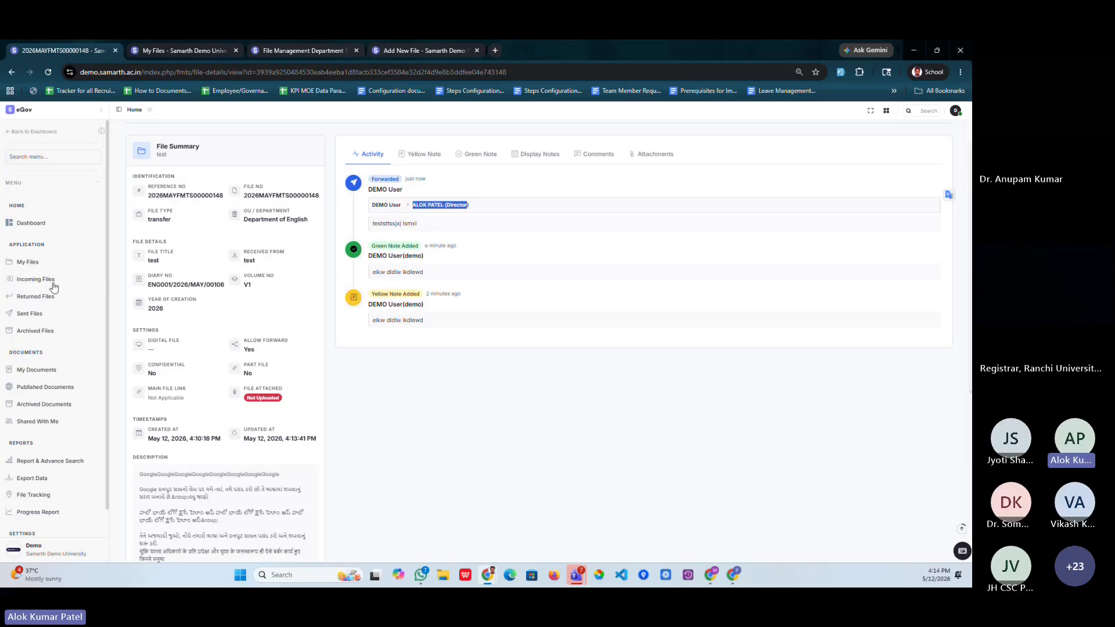
Step: Check the Incoming Files and Returned Files lists, and open Sent Files
{"action": "left_click", "coordinate": [35, 280]}
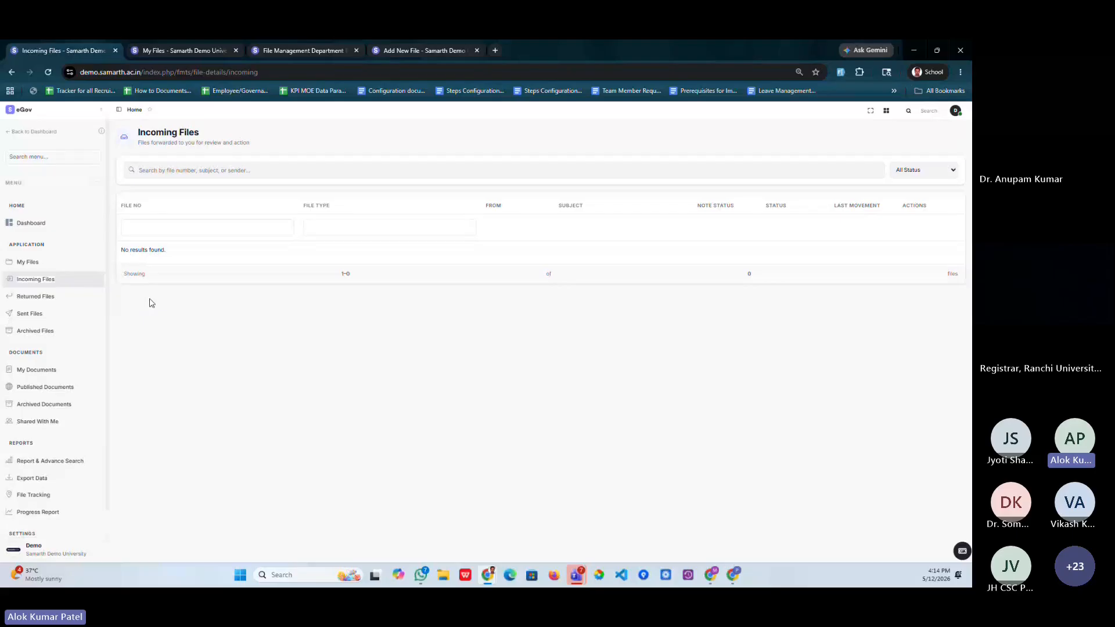
{"action": "left_click", "coordinate": [43, 295]}
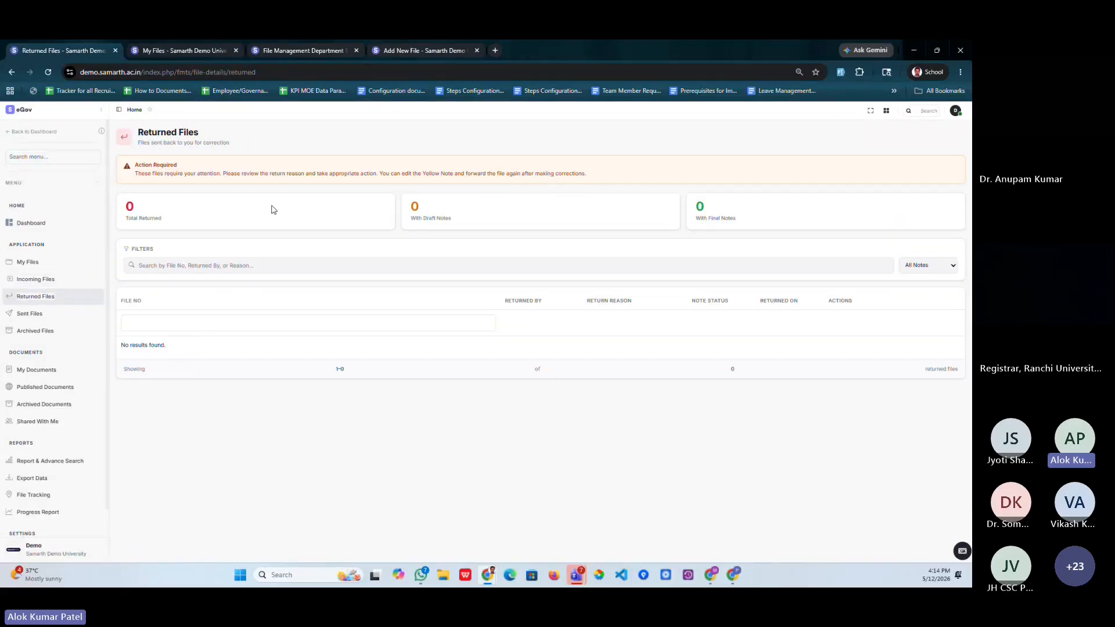
{"action": "left_click", "coordinate": [49, 318]}
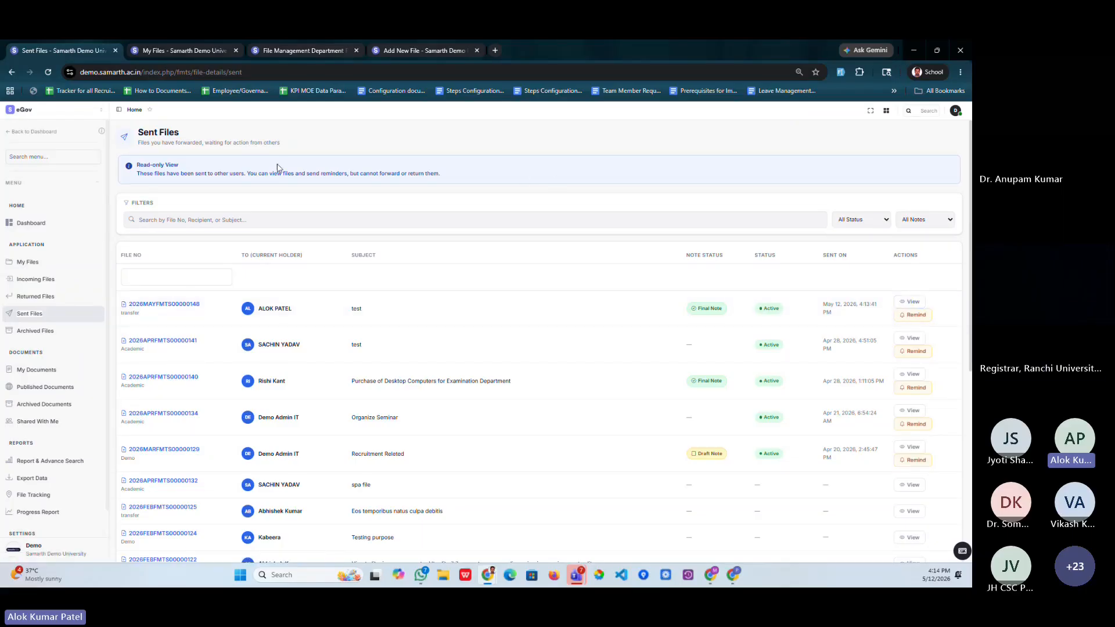
Step: Examine the Sent Files read-only notice, the search field and the status and note filter options
{"action": "triple_click", "coordinate": [139, 167]}
{"action": "left_click", "coordinate": [527, 221]}
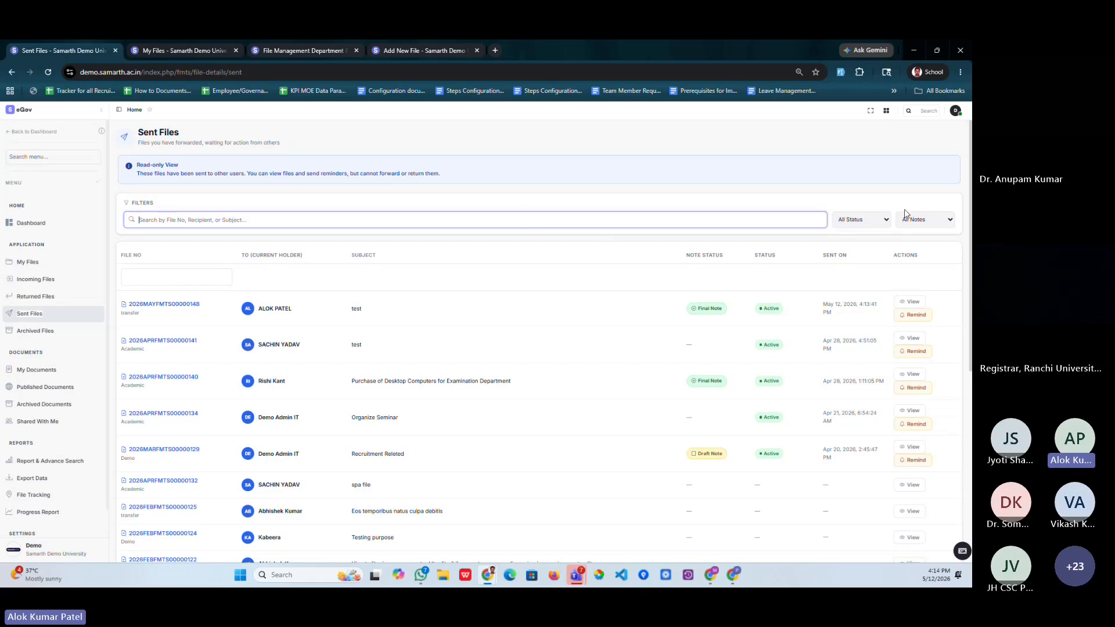
{"action": "left_click", "coordinate": [883, 221]}
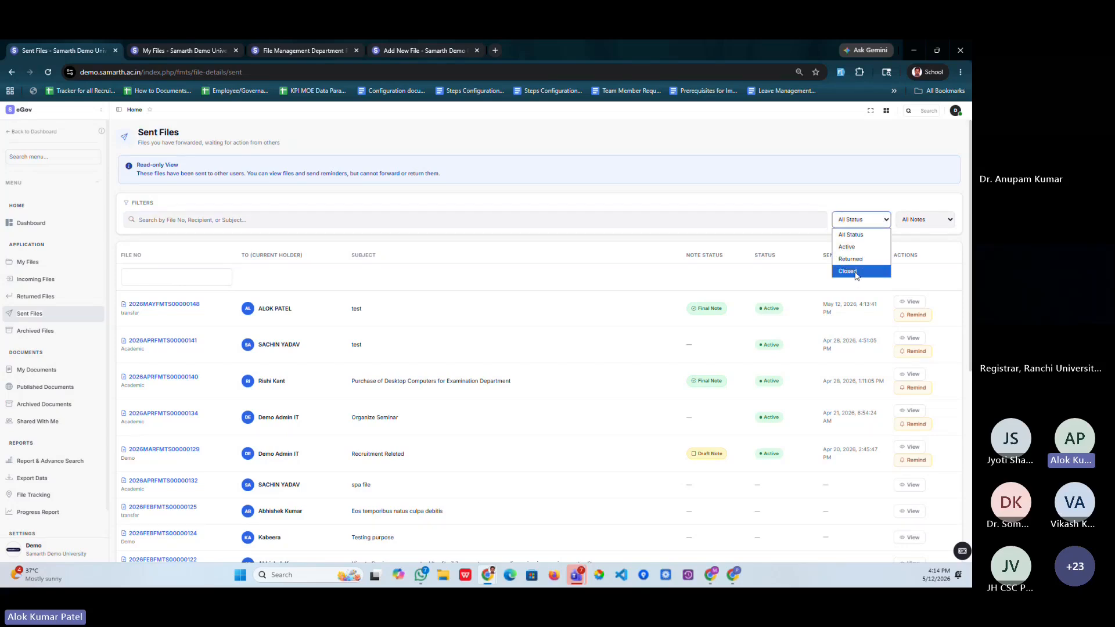
{"action": "left_click", "coordinate": [921, 220]}
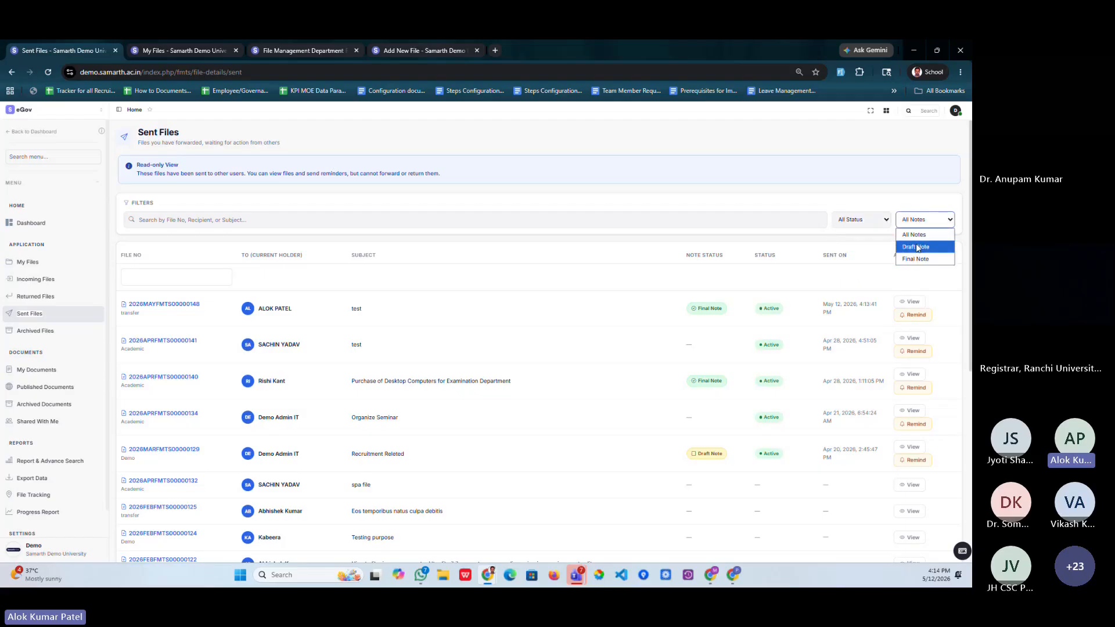
Step: Open the newest sent file to review its summary and forwarding activity, and return to the Sent Files list
{"action": "left_click", "coordinate": [836, 192]}
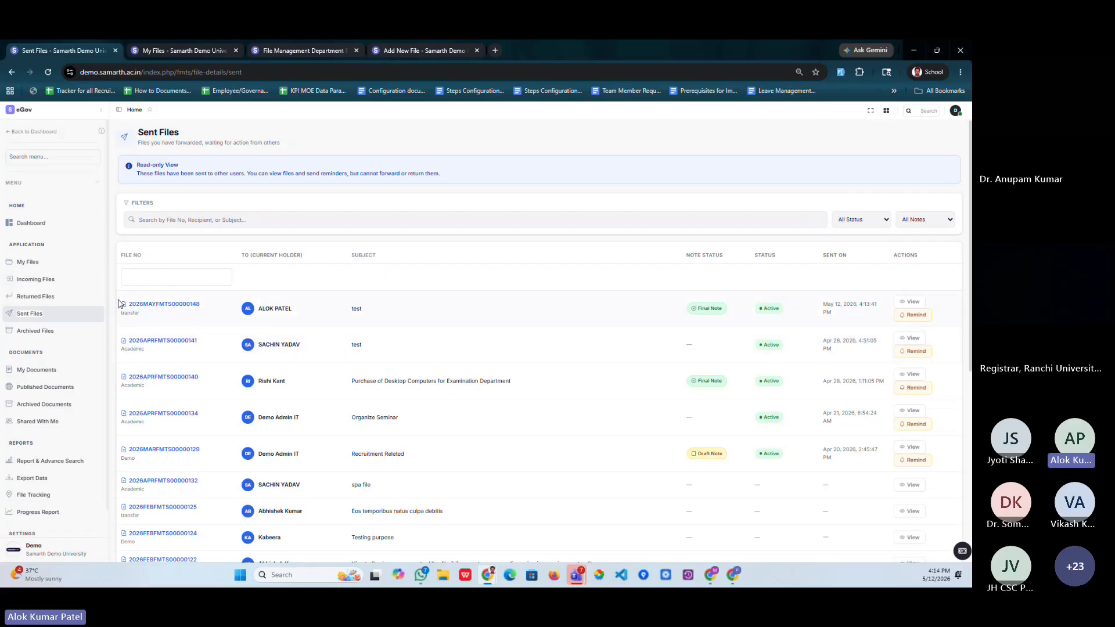
{"action": "left_click_drag", "start_coordinate": [121, 304], "coordinate": [211, 310]}
{"action": "double_click", "coordinate": [355, 309]}
{"action": "left_click", "coordinate": [910, 301]}
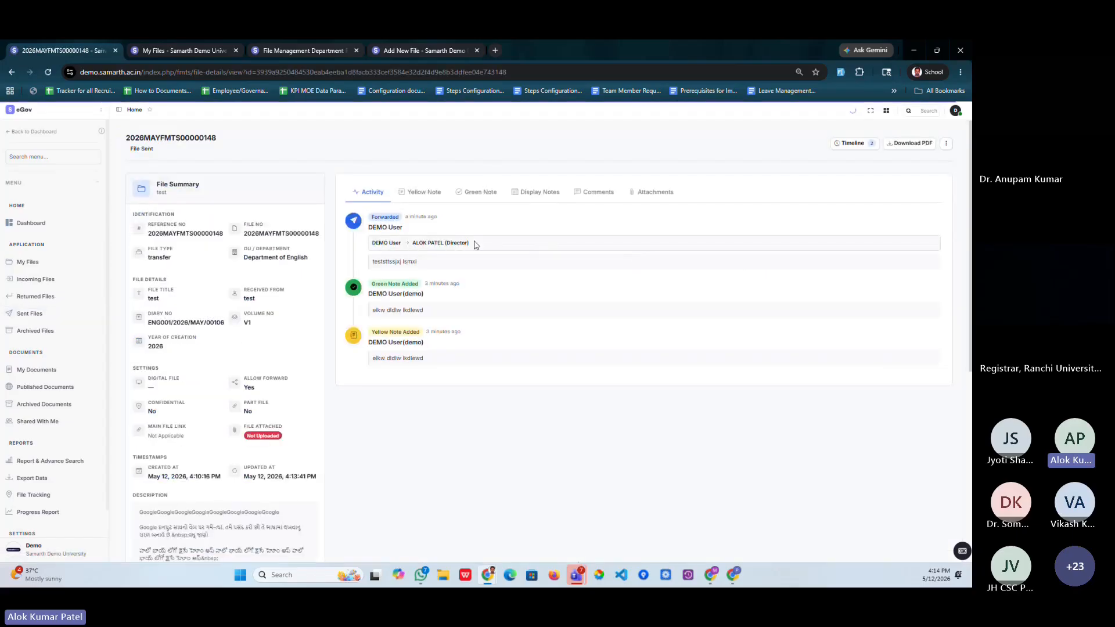
{"action": "scroll", "coordinate": [366, 312], "scroll_direction": "down", "scroll_amount": 5}
{"action": "scroll", "coordinate": [366, 312], "scroll_direction": "up", "scroll_amount": 5}
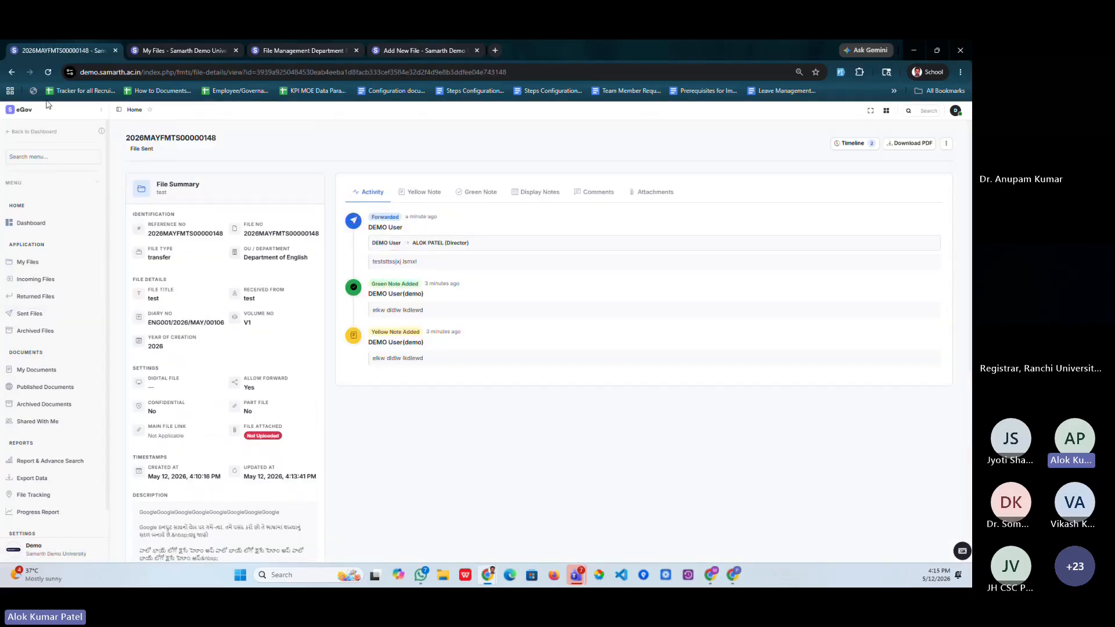
{"action": "left_click", "coordinate": [12, 72]}
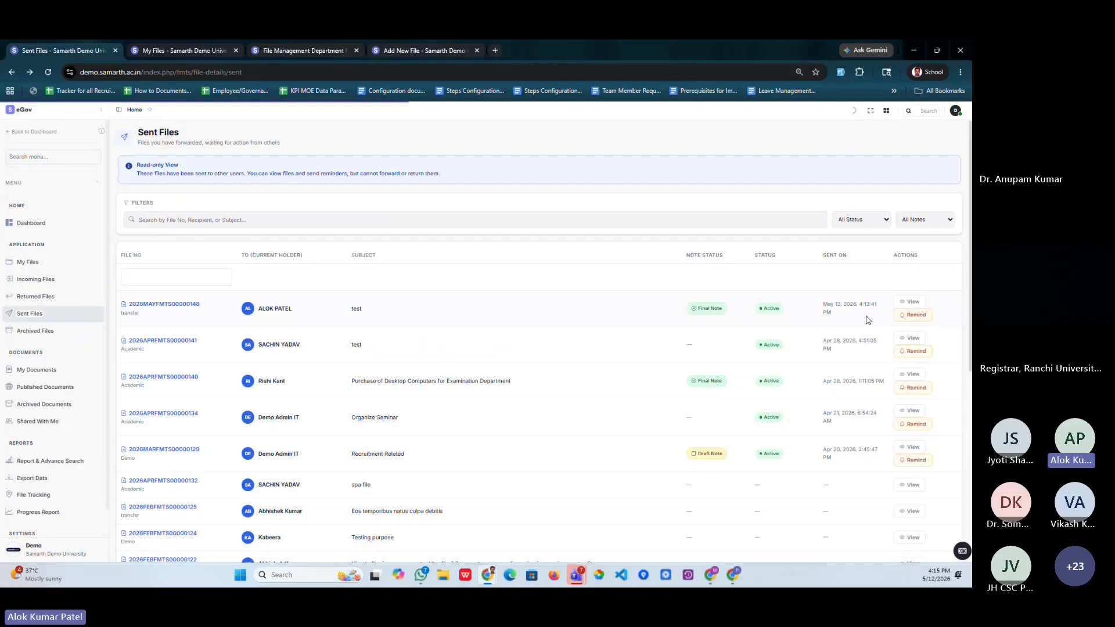
Step: Try to send a reminder for the newest sent file, and go back to Sent Files
{"action": "left_click", "coordinate": [902, 317]}
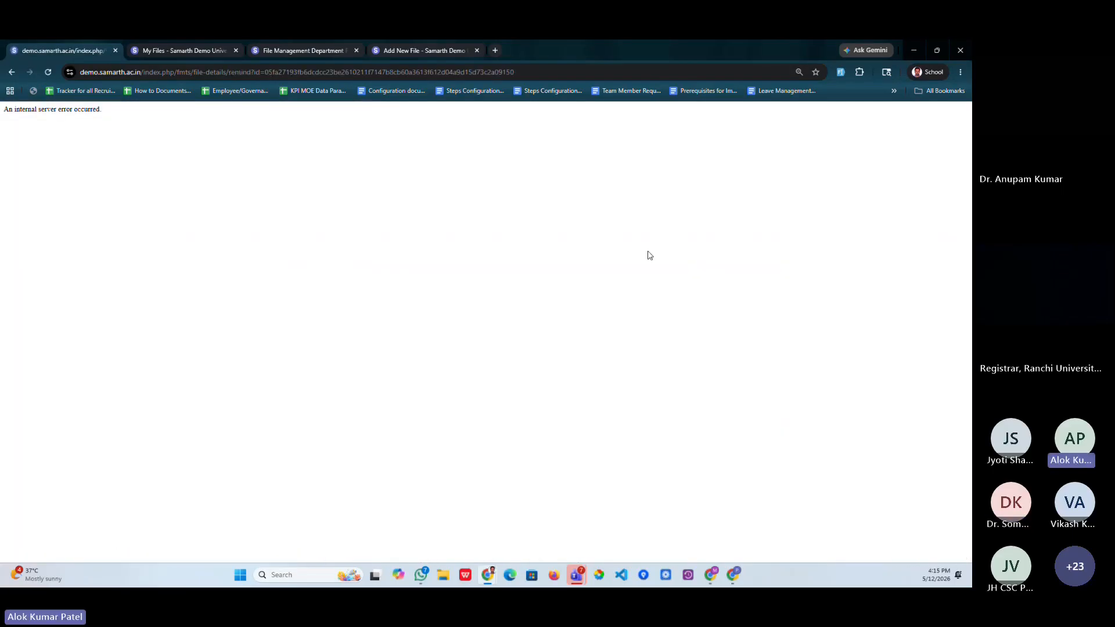
{"action": "left_click", "coordinate": [11, 72]}
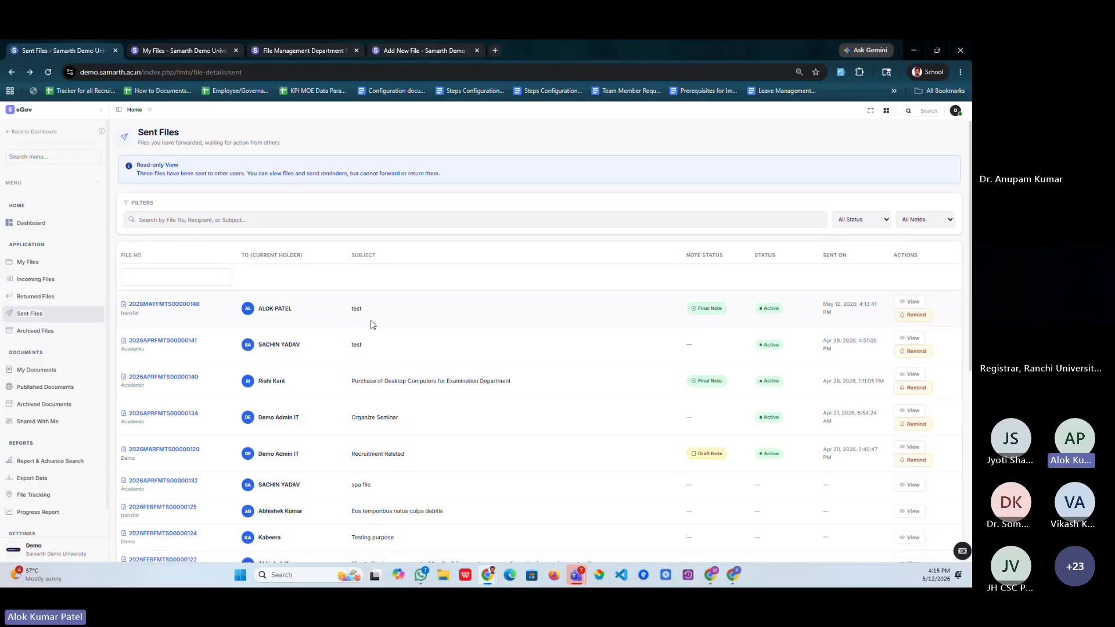
Step: Check the Archived Files list, and open the upload form for a new document in My Documents with its category choices
{"action": "left_click", "coordinate": [47, 334]}
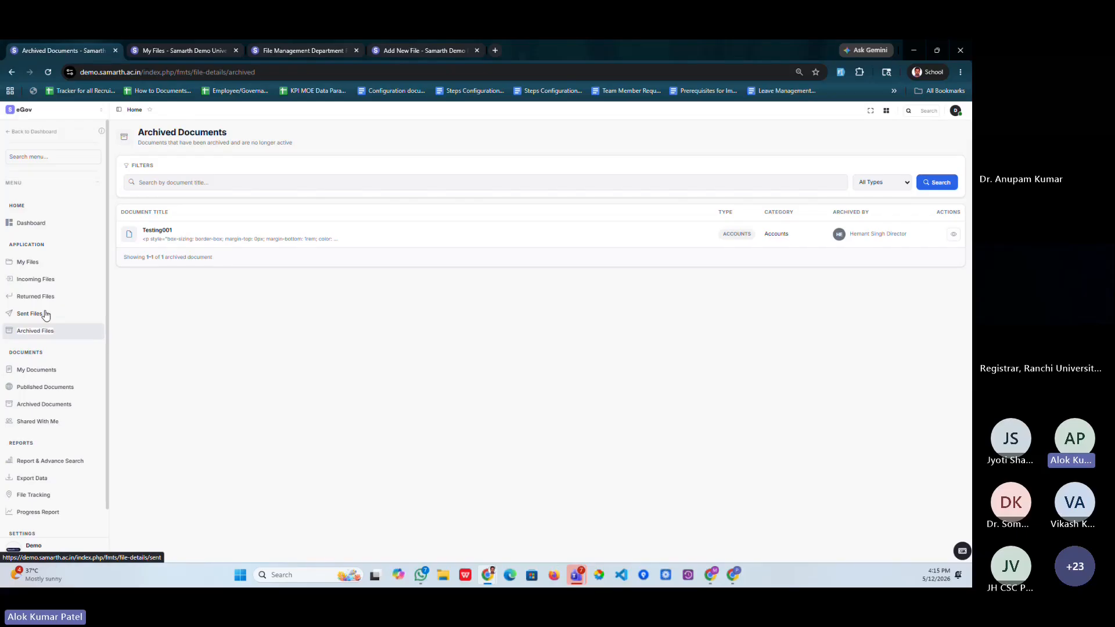
{"action": "left_click", "coordinate": [32, 370]}
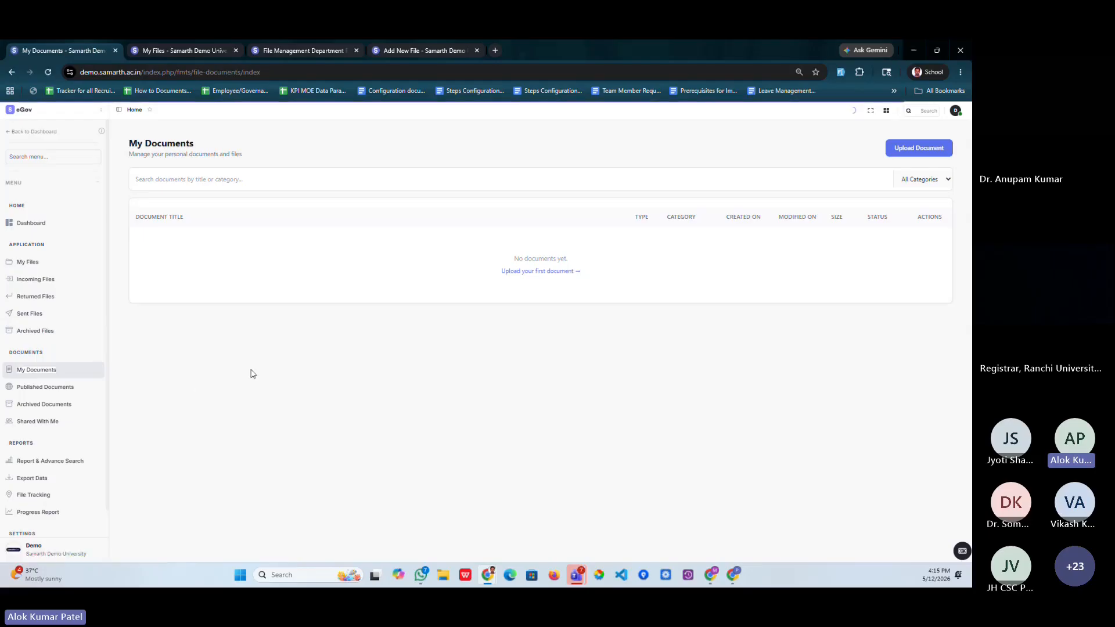
{"action": "left_click", "coordinate": [910, 151]}
{"action": "left_click", "coordinate": [211, 189]}
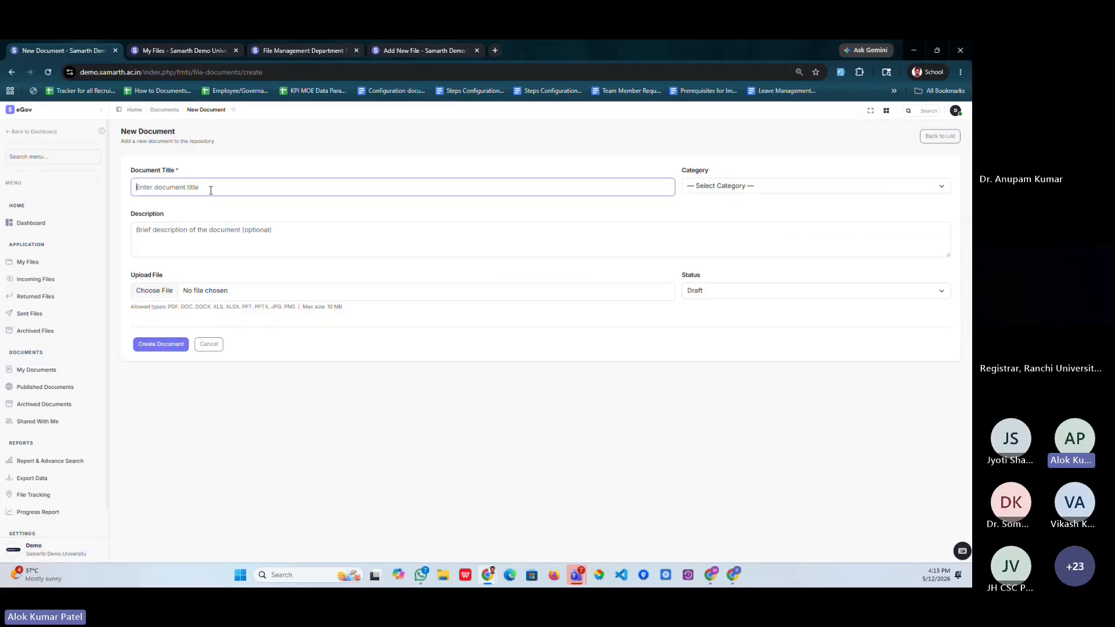
{"action": "left_click", "coordinate": [713, 186]}
{"action": "left_click", "coordinate": [713, 186]}
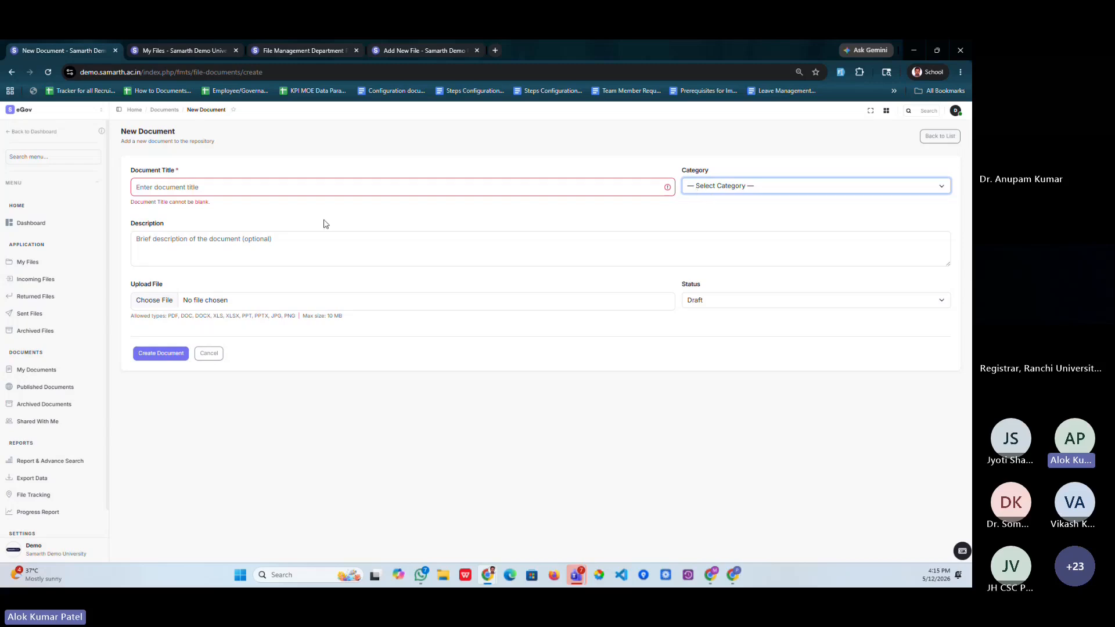
Step: Check where File Document Category is configured in the module settings, and return to the New Document form
{"action": "left_click", "coordinate": [410, 50]}
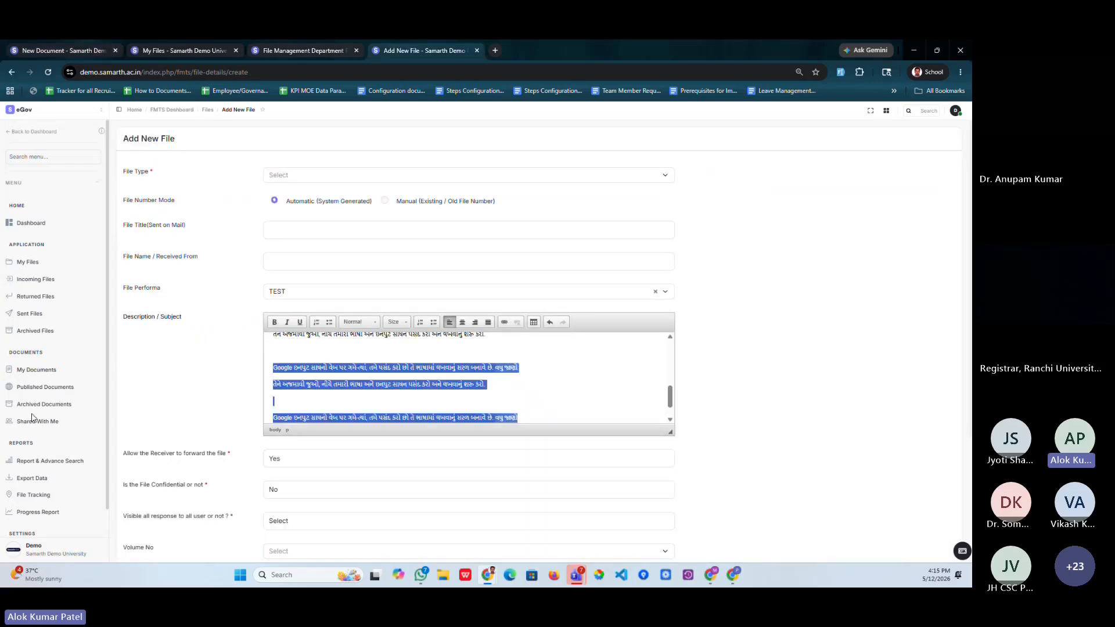
{"action": "scroll", "coordinate": [36, 412], "scroll_direction": "down", "scroll_amount": 1}
{"action": "left_click", "coordinate": [24, 520]}
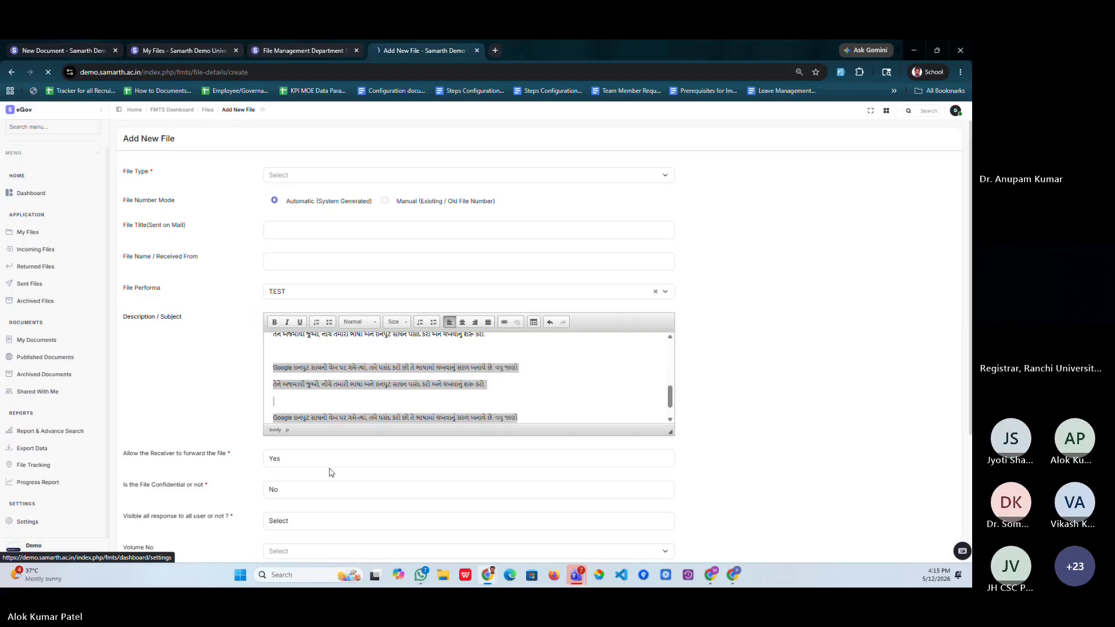
{"action": "left_click", "coordinate": [812, 507]}
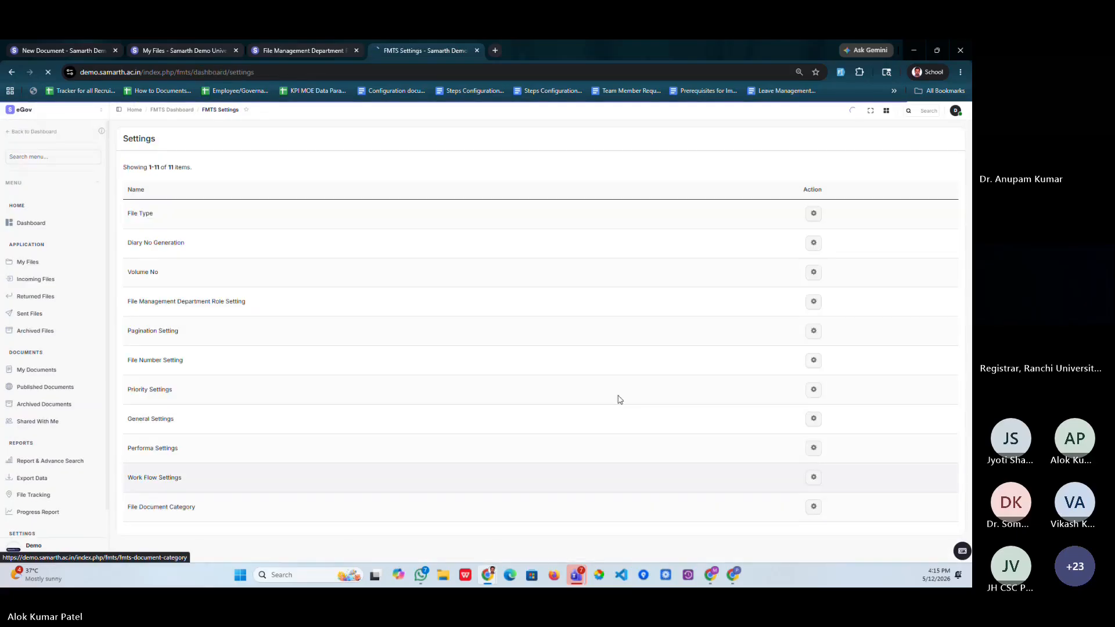
{"action": "scroll", "coordinate": [556, 393], "scroll_direction": "left", "scroll_amount": 5}
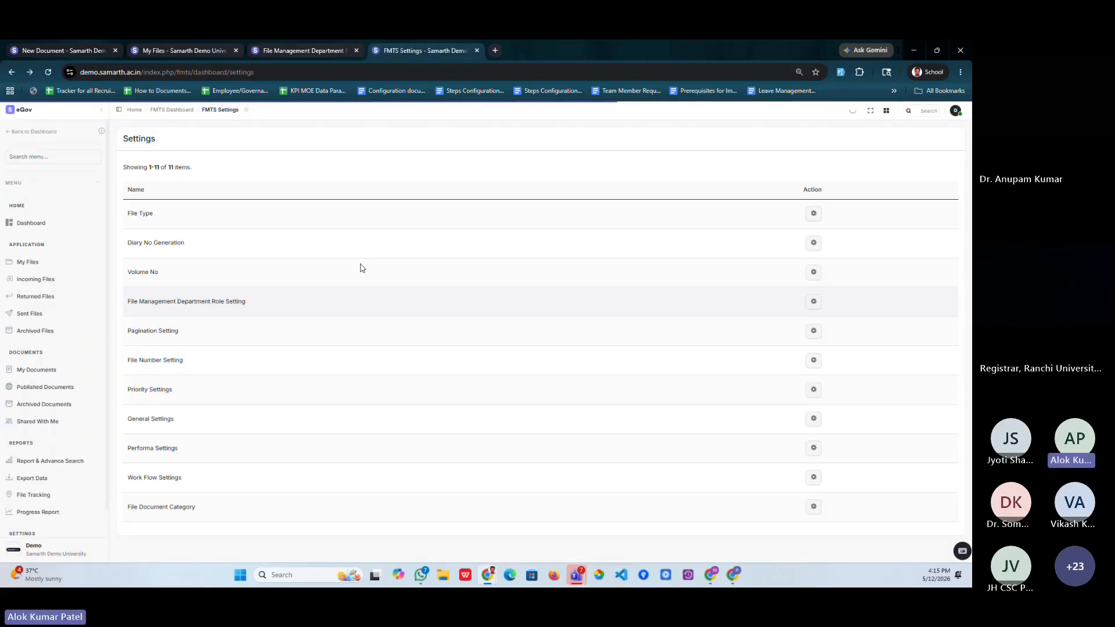
{"action": "left_click", "coordinate": [168, 51]}
{"action": "left_click", "coordinate": [82, 51]}
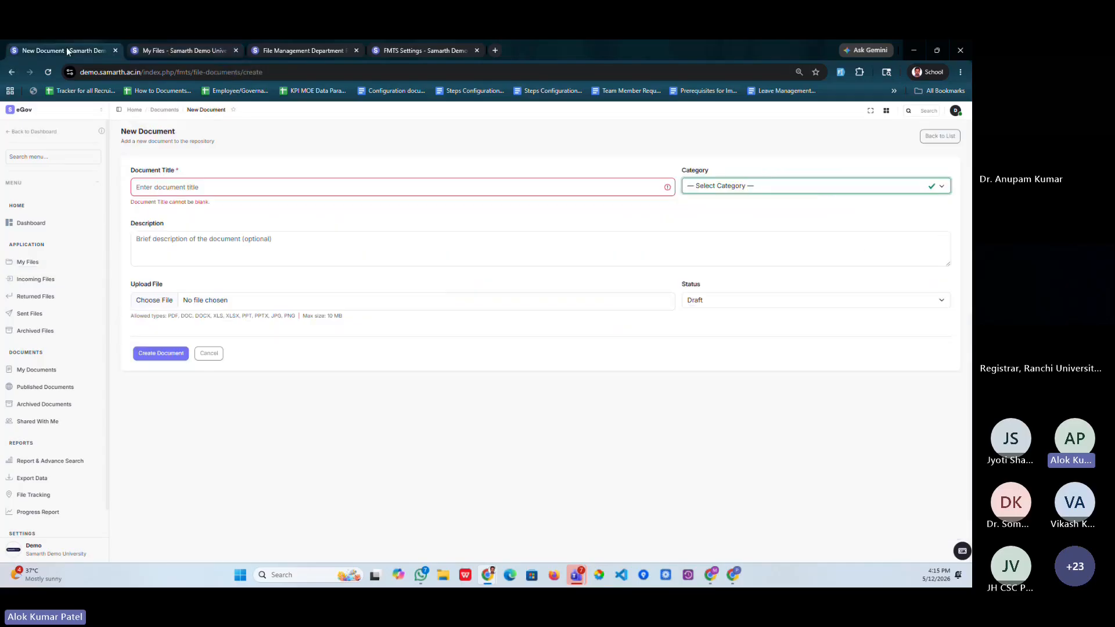
Step: Examine the category, description, file upload and status options of the New Document form
{"action": "left_click", "coordinate": [730, 186]}
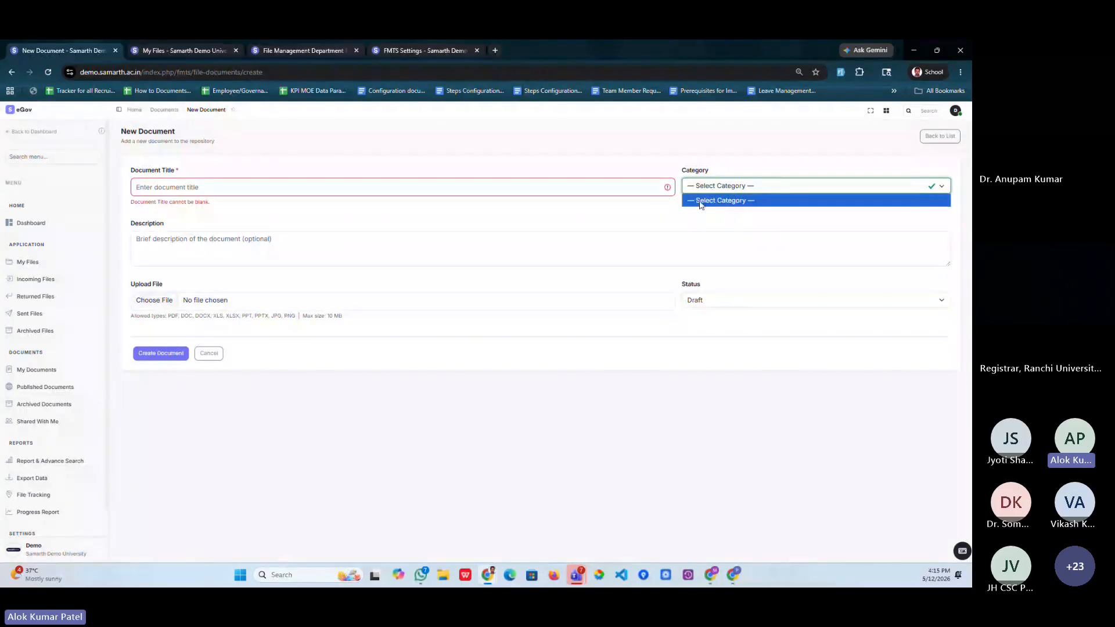
{"action": "left_click", "coordinate": [206, 235]}
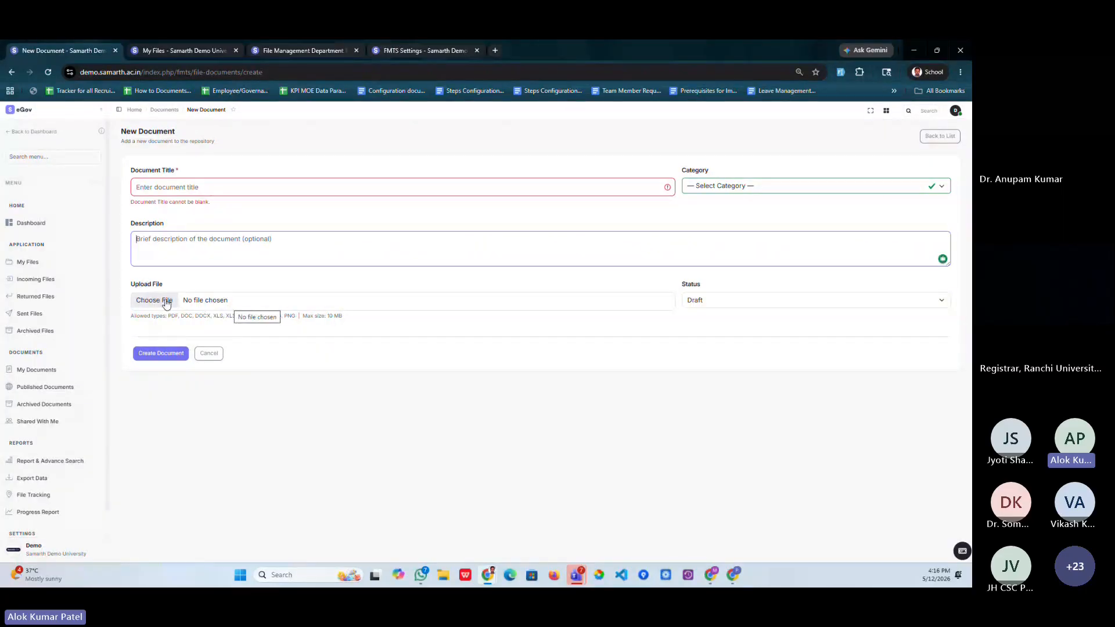
{"action": "left_click", "coordinate": [718, 300]}
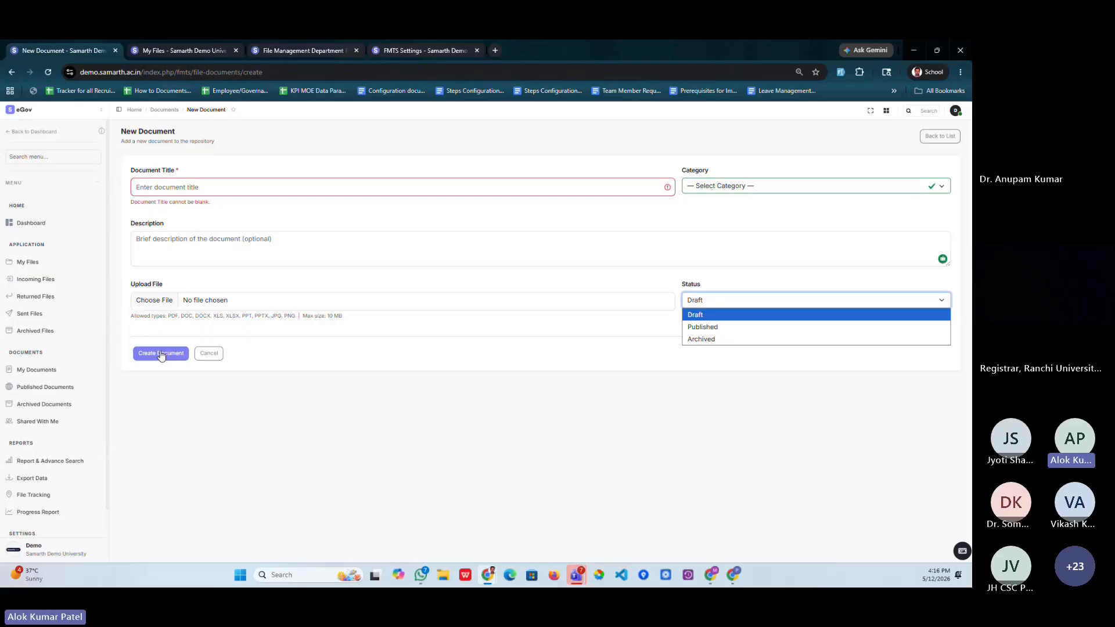
{"action": "left_click", "coordinate": [263, 284]}
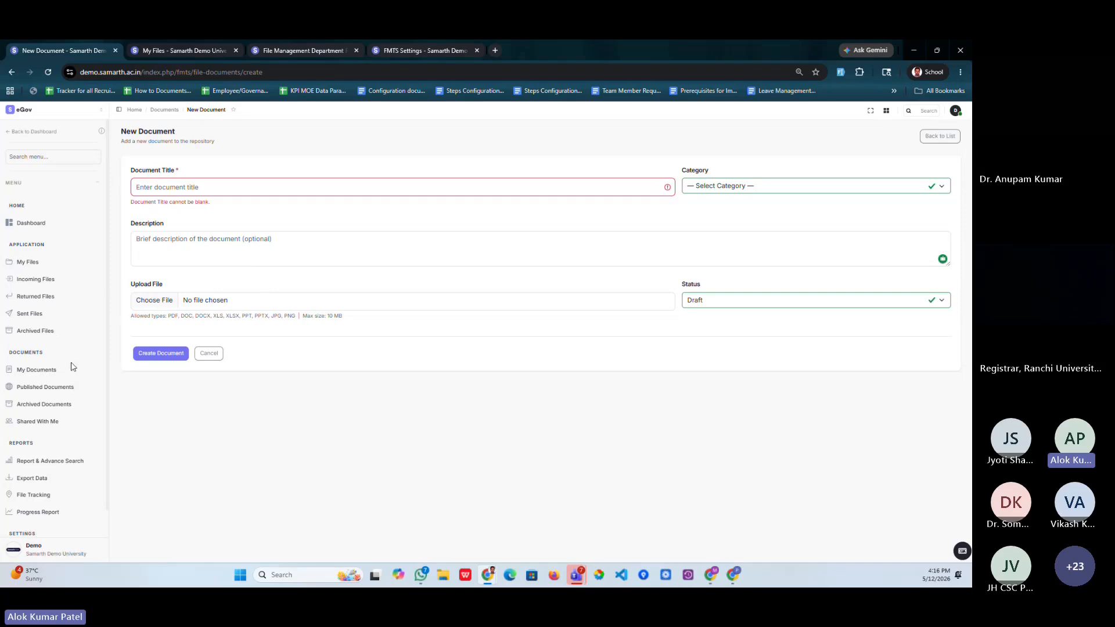
Step: Review the Published Documents list and open the attached files of the documents "tset004" and "test"
{"action": "left_click", "coordinate": [41, 389]}
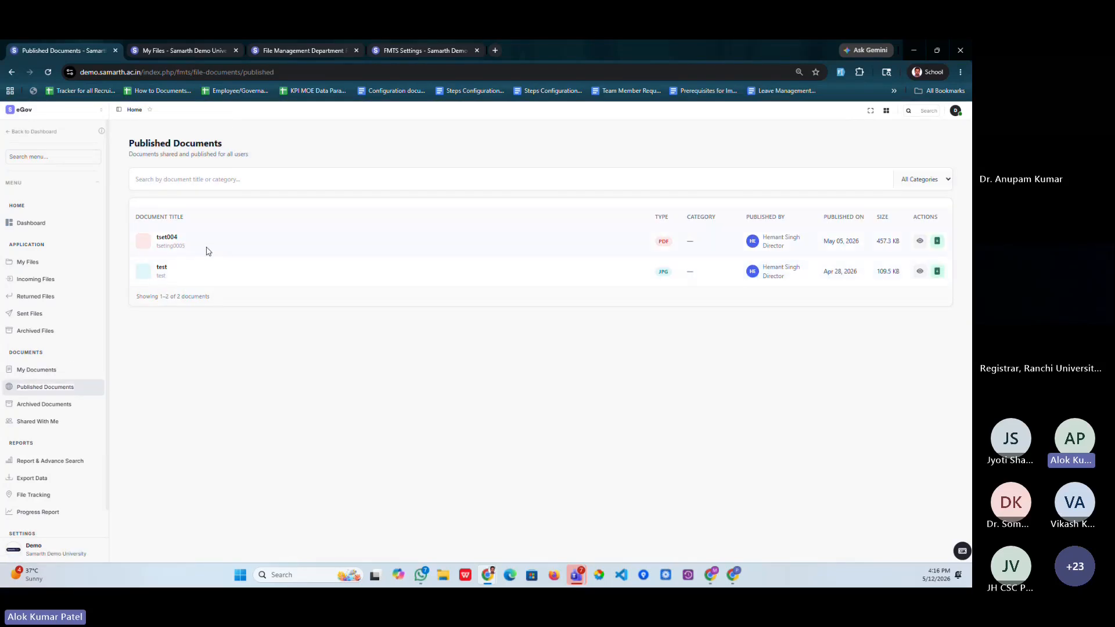
{"action": "left_click_drag", "start_coordinate": [152, 235], "coordinate": [186, 257]}
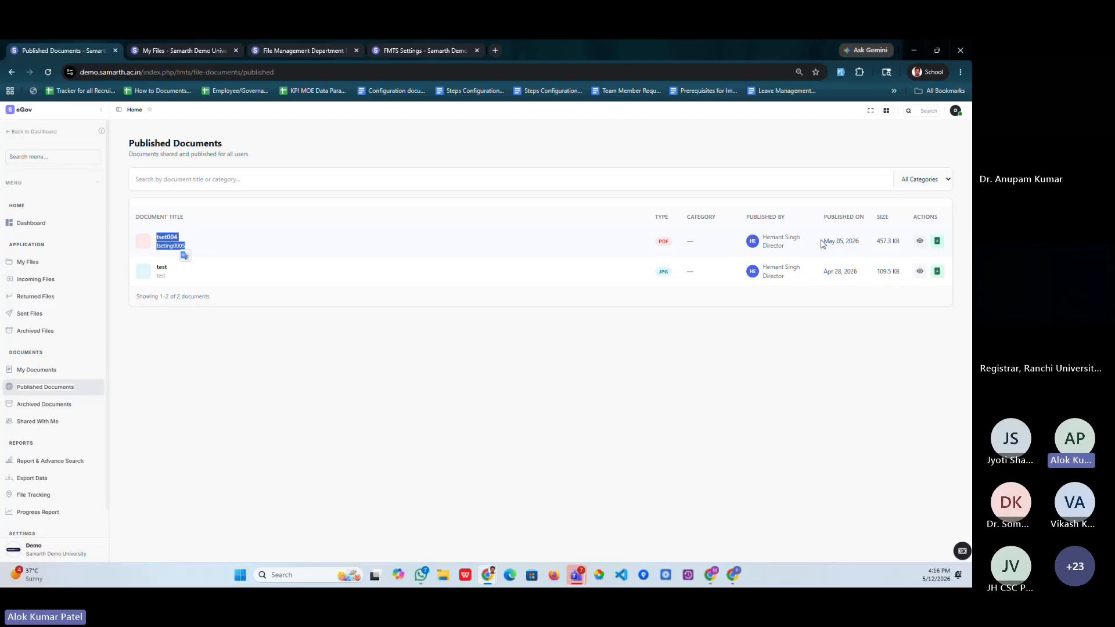
{"action": "left_click_drag", "start_coordinate": [824, 240], "coordinate": [857, 244]}
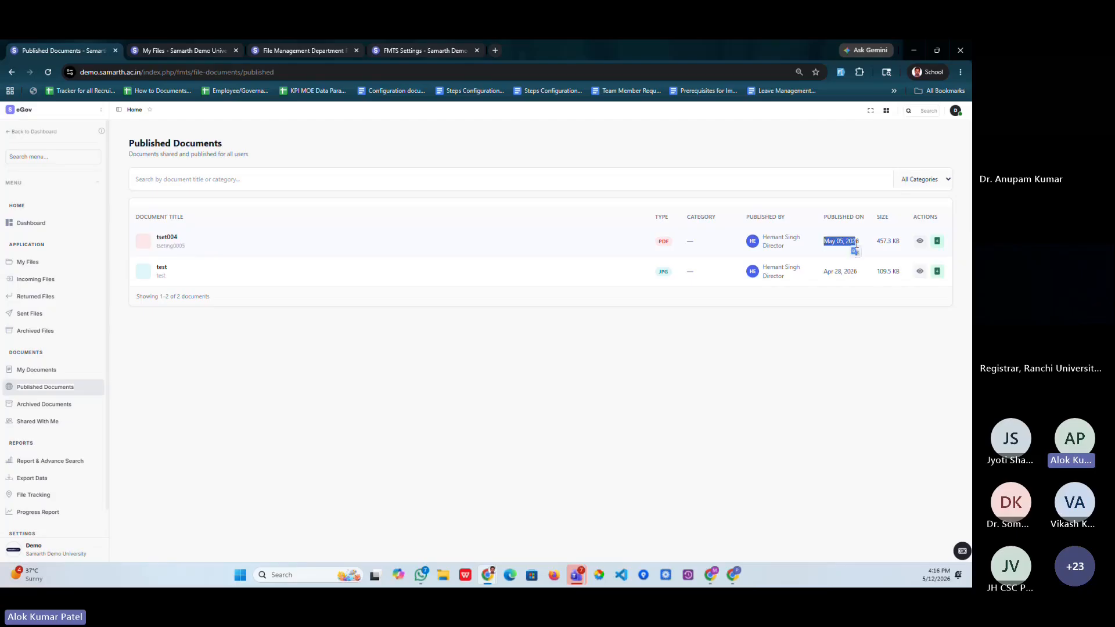
{"action": "left_click", "coordinate": [936, 242]}
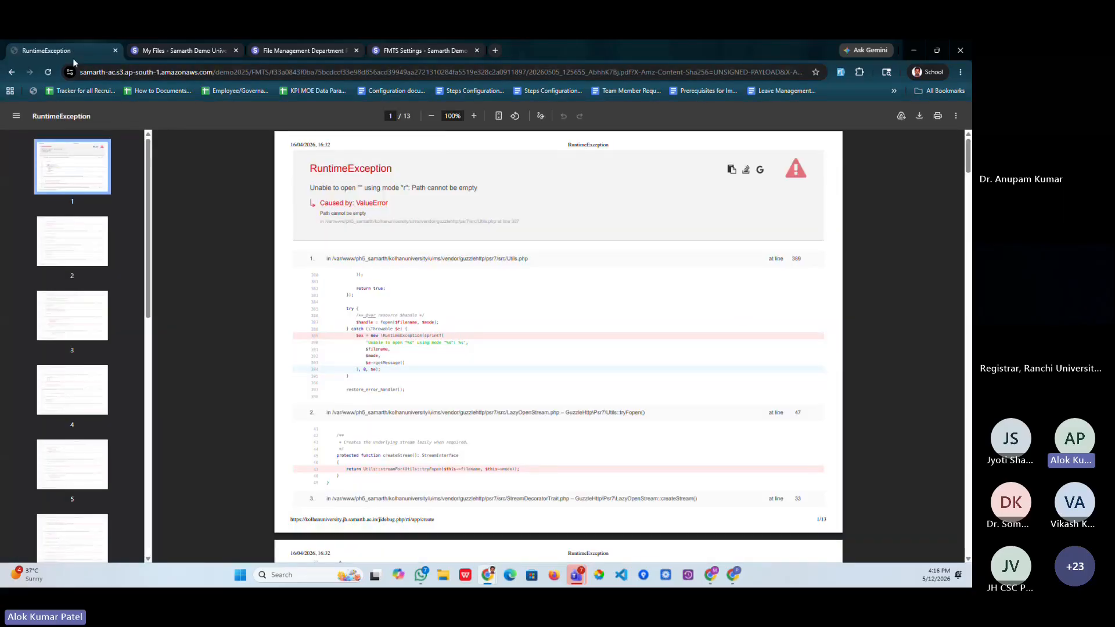
{"action": "key", "text": "alt+Left"}
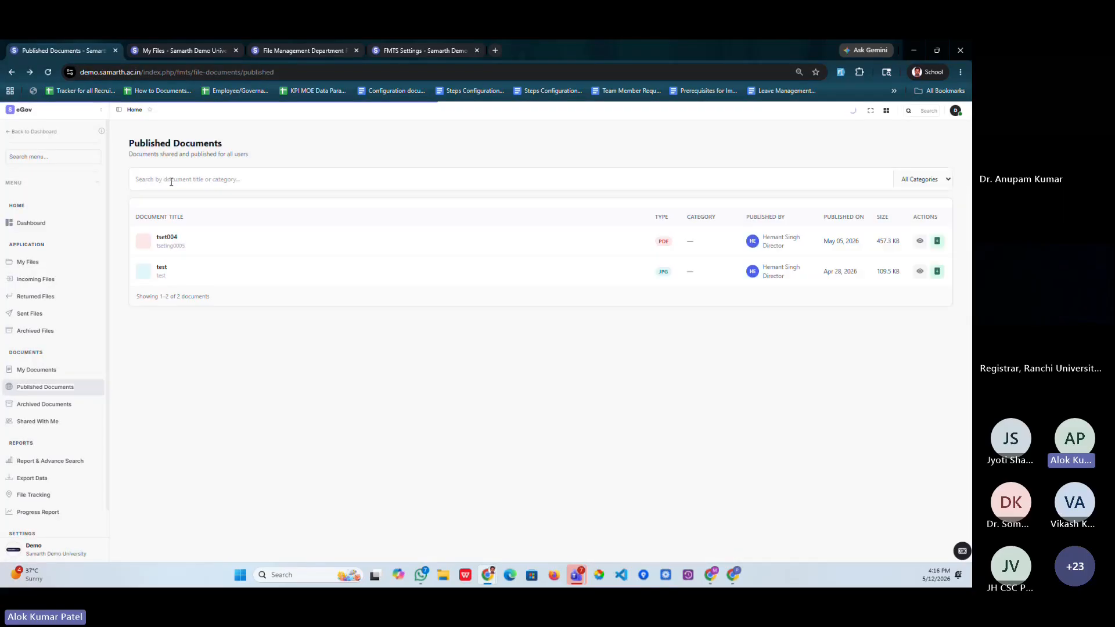
{"action": "left_click", "coordinate": [936, 272]}
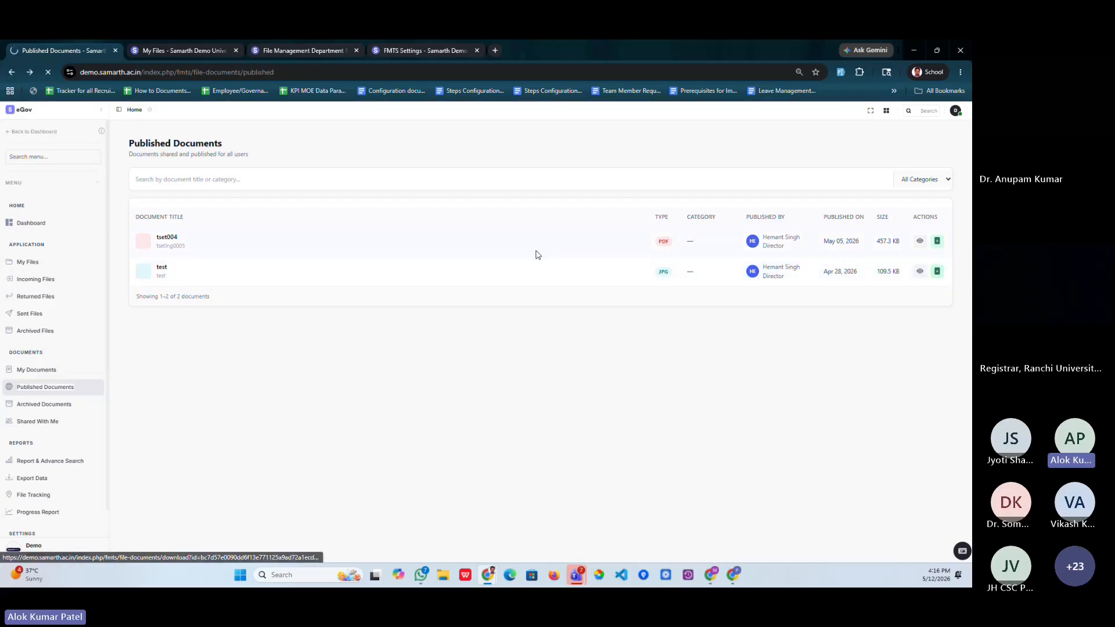
{"action": "left_click", "coordinate": [13, 73]}
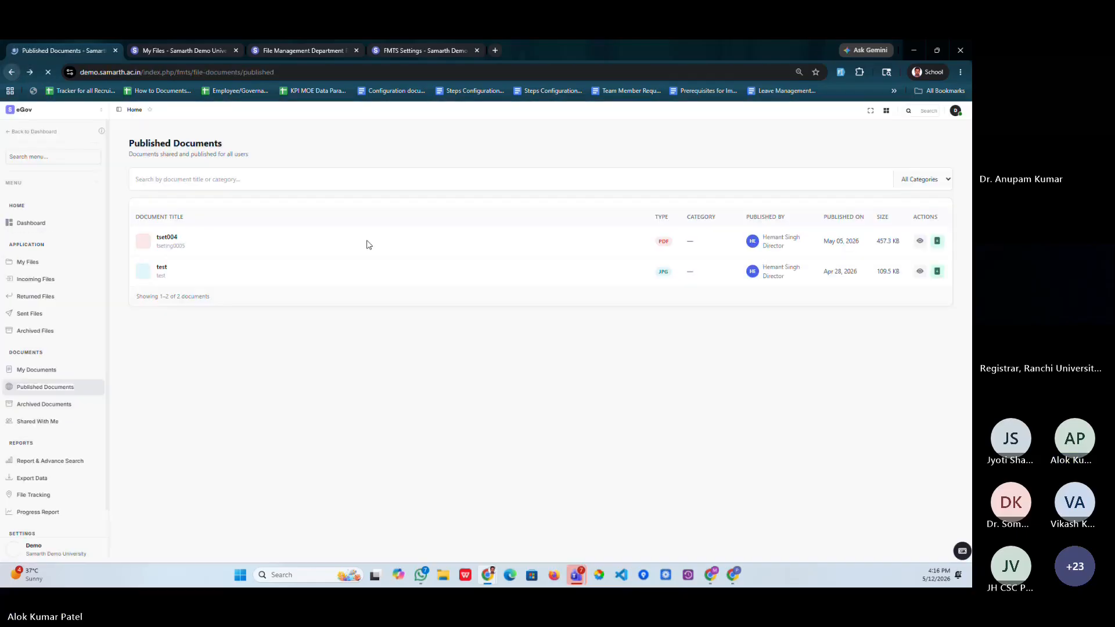
Step: View the details and edit form of the published document "test", and check the Shared With Me list
{"action": "left_click", "coordinate": [920, 272]}
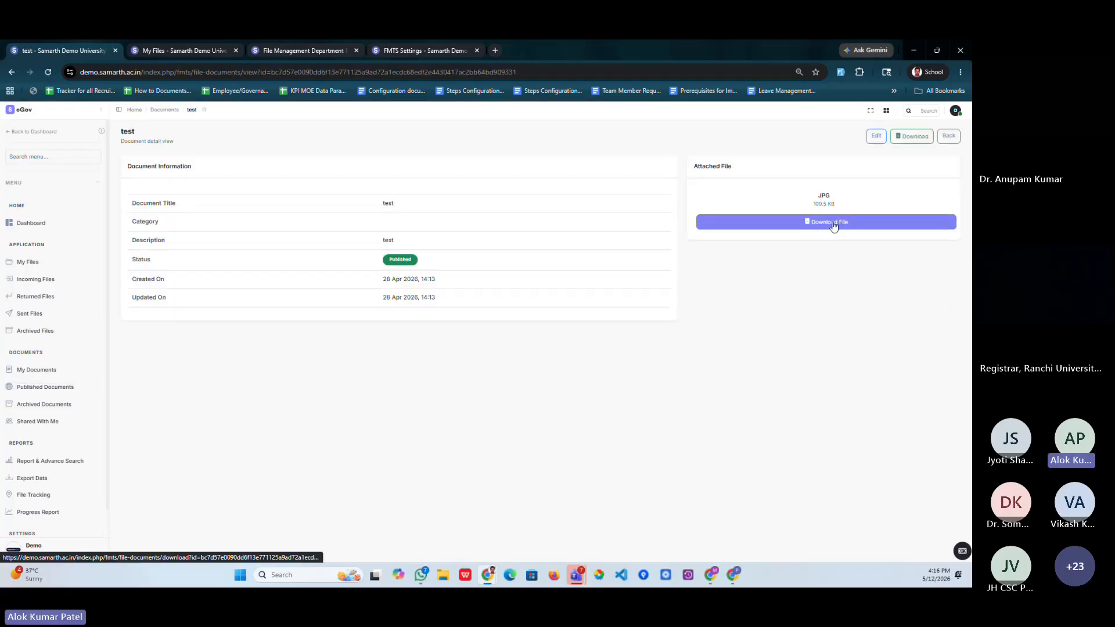
{"action": "left_click", "coordinate": [875, 140]}
{"action": "left_click", "coordinate": [11, 72]}
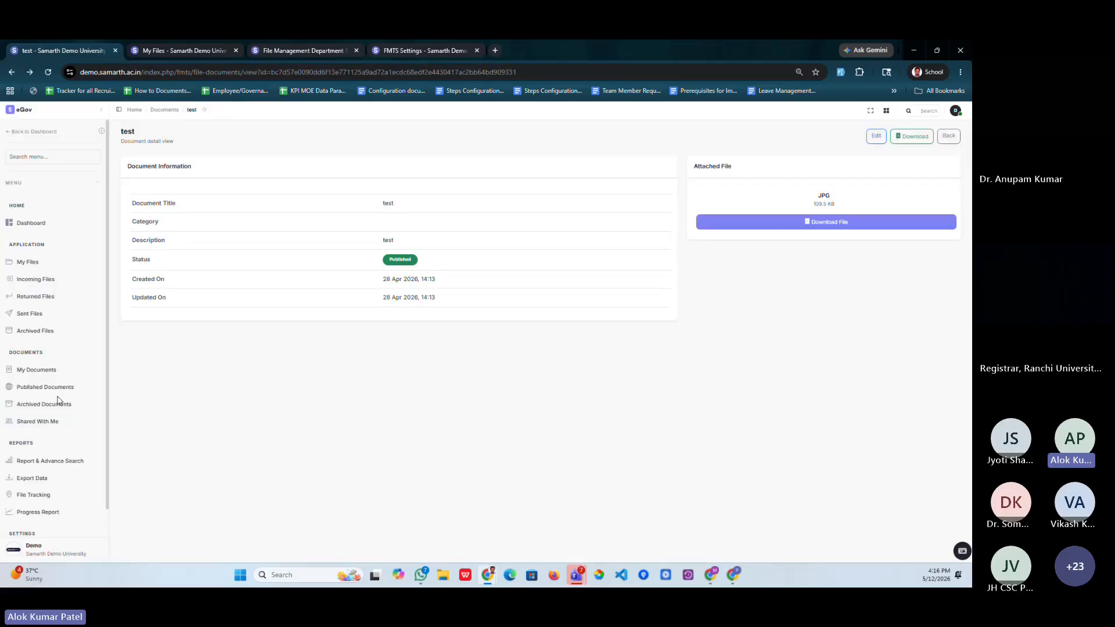
{"action": "left_click", "coordinate": [42, 421]}
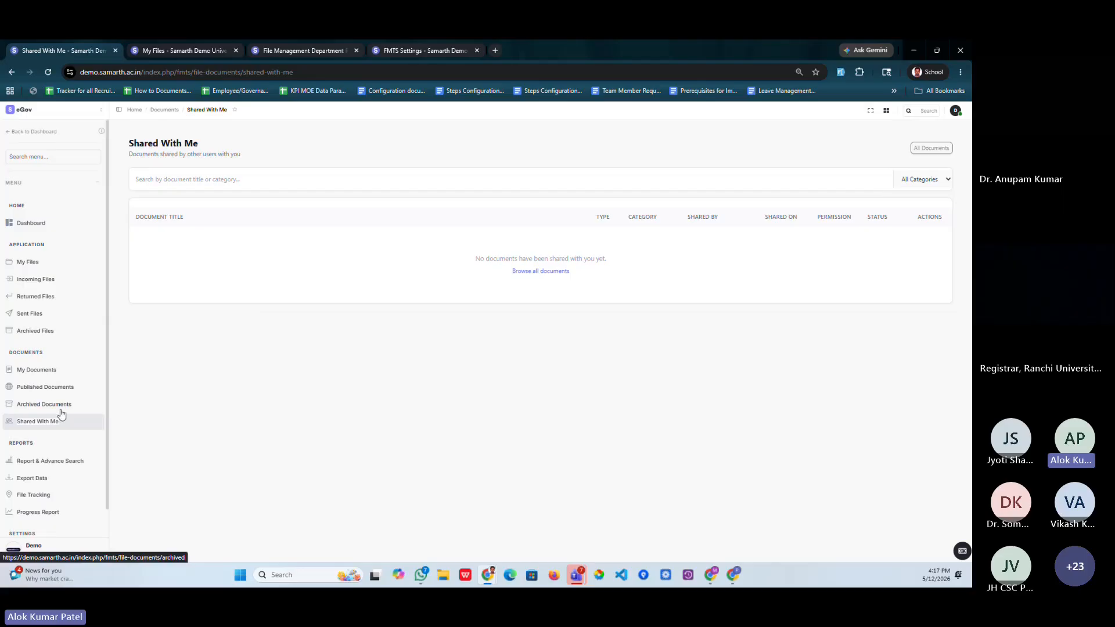
{"action": "scroll", "coordinate": [99, 416], "scroll_direction": "down", "scroll_amount": 1}
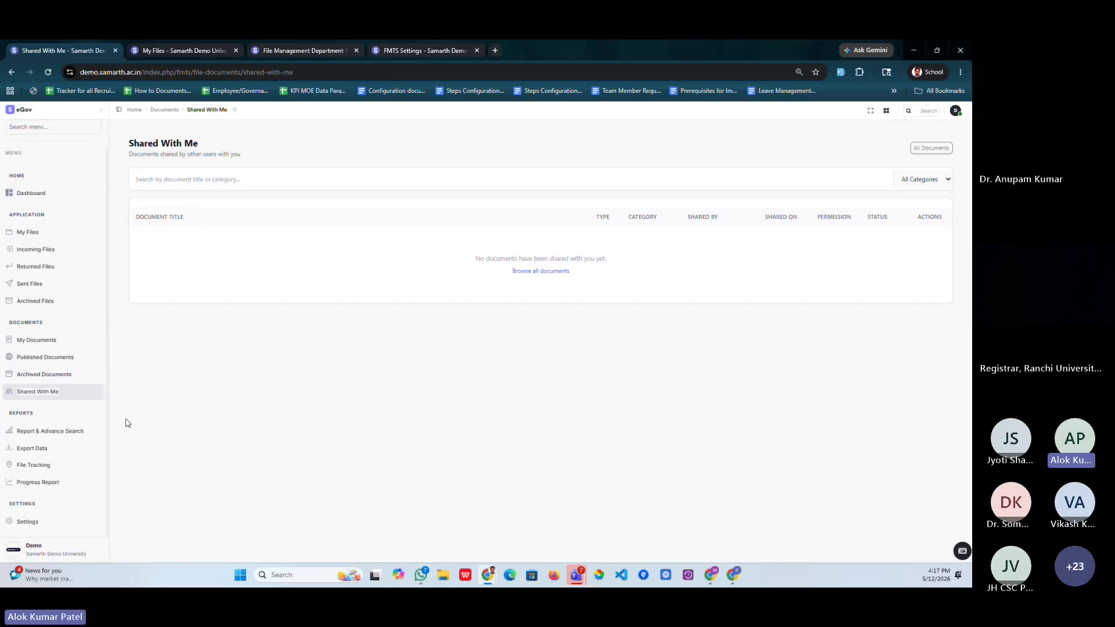
Step: Examine the Organization Unit and File Type filters in Report & Advance Search, fetch the unfiltered file details and clear the filters
{"action": "left_click", "coordinate": [41, 433]}
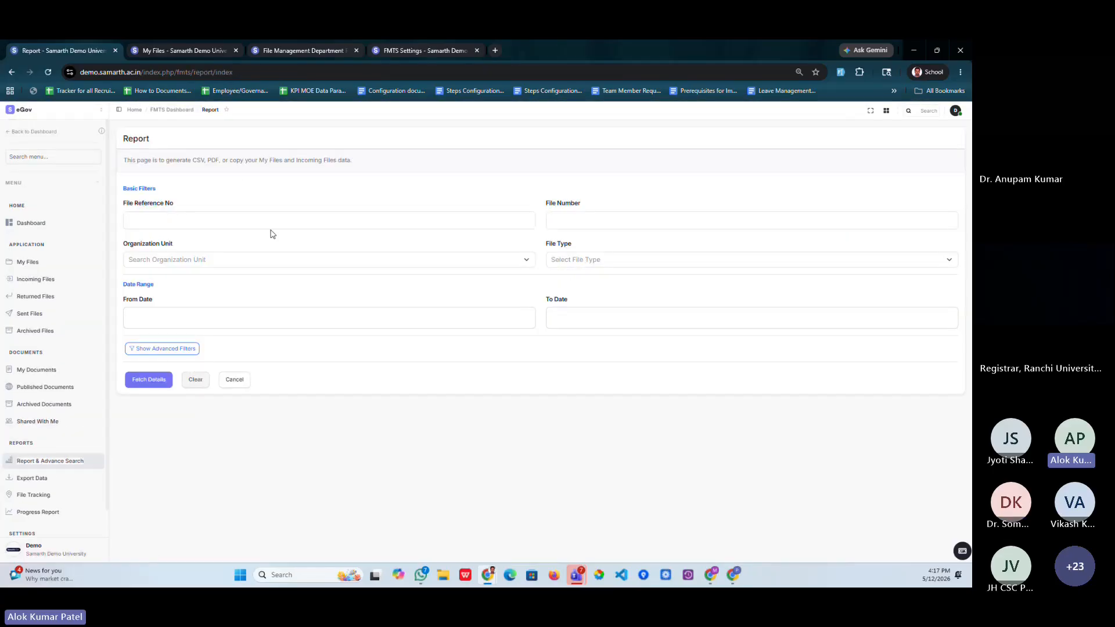
{"action": "left_click", "coordinate": [188, 266]}
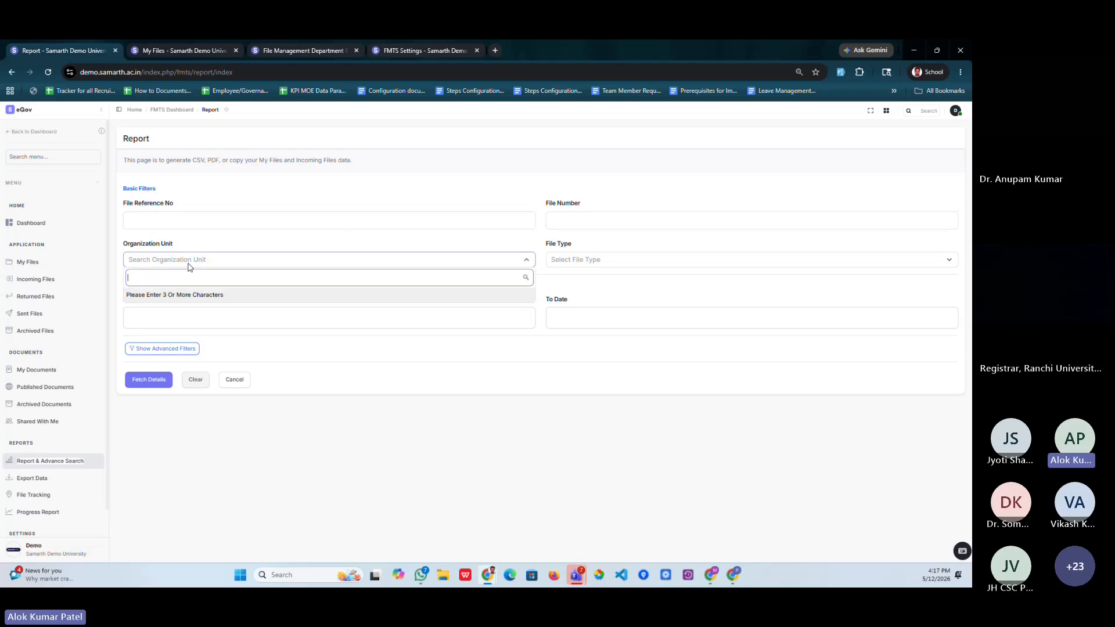
{"action": "left_click", "coordinate": [551, 262]}
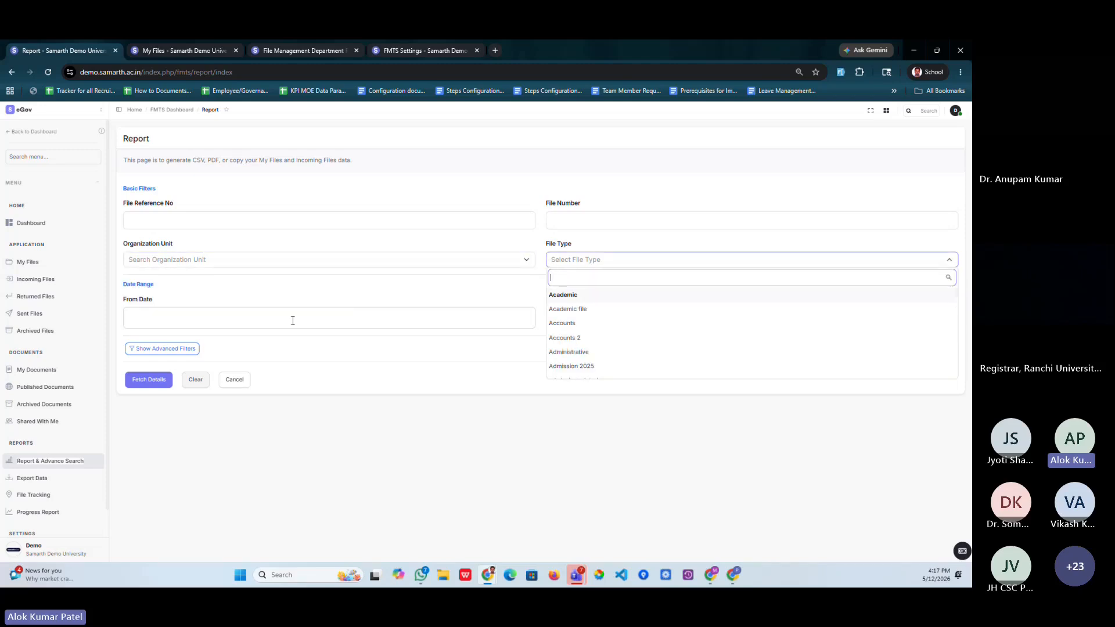
{"action": "left_click", "coordinate": [507, 343]}
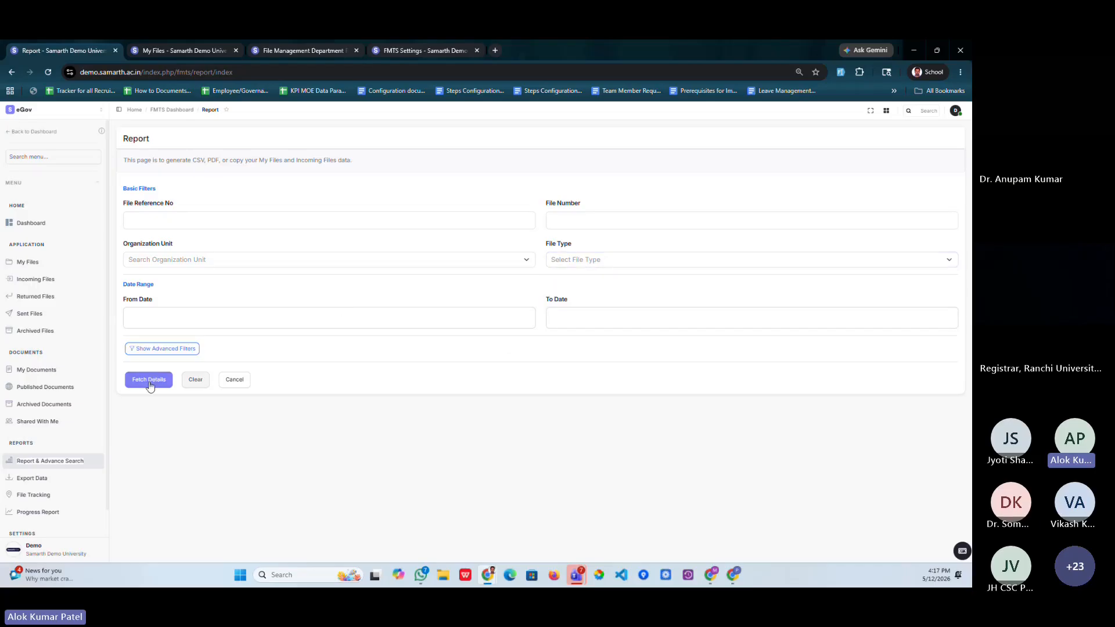
{"action": "left_click", "coordinate": [204, 386]}
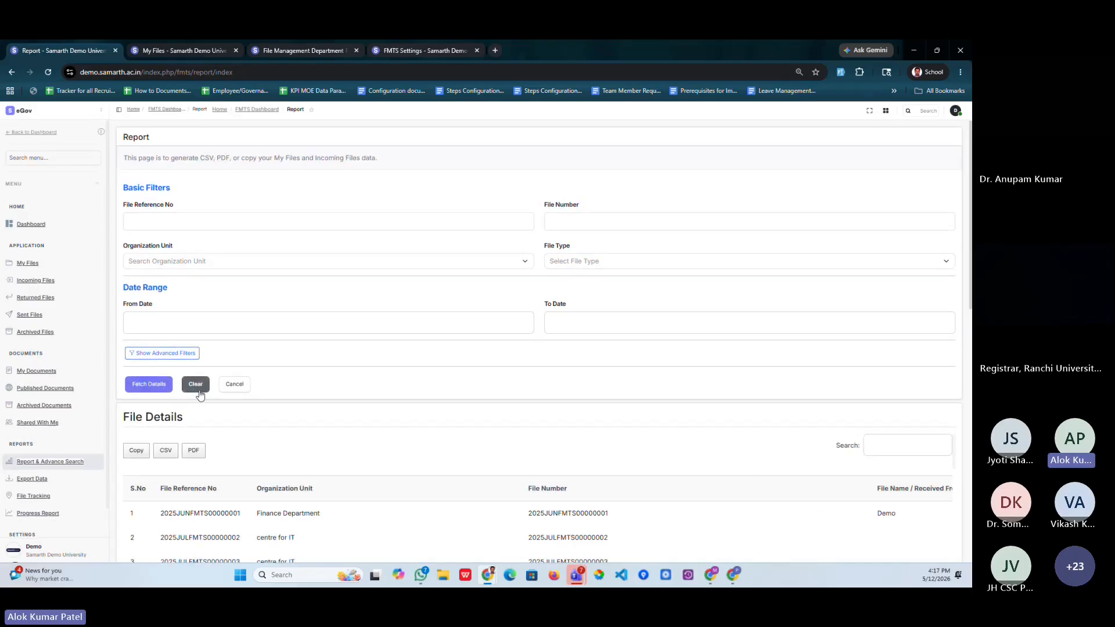
Step: Export the File Details list as a PDF, view the downloaded report and return to the Report page
{"action": "scroll", "coordinate": [203, 401], "scroll_direction": "down", "scroll_amount": 10}
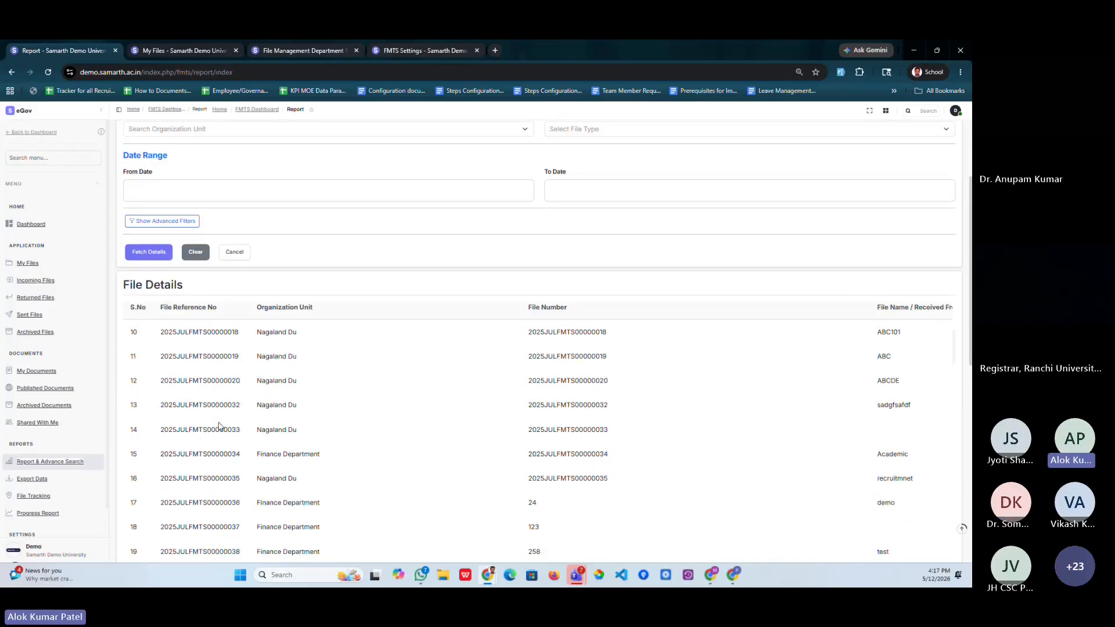
{"action": "scroll", "coordinate": [219, 422], "scroll_direction": "up", "scroll_amount": 10}
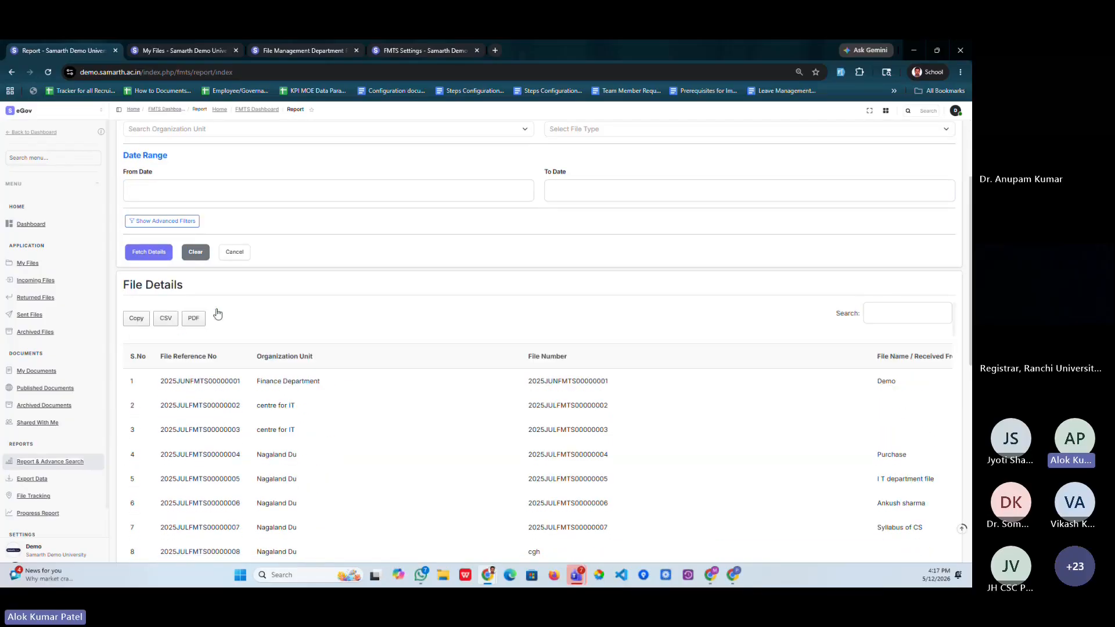
{"action": "scroll", "coordinate": [197, 345], "scroll_direction": "up", "scroll_amount": 1}
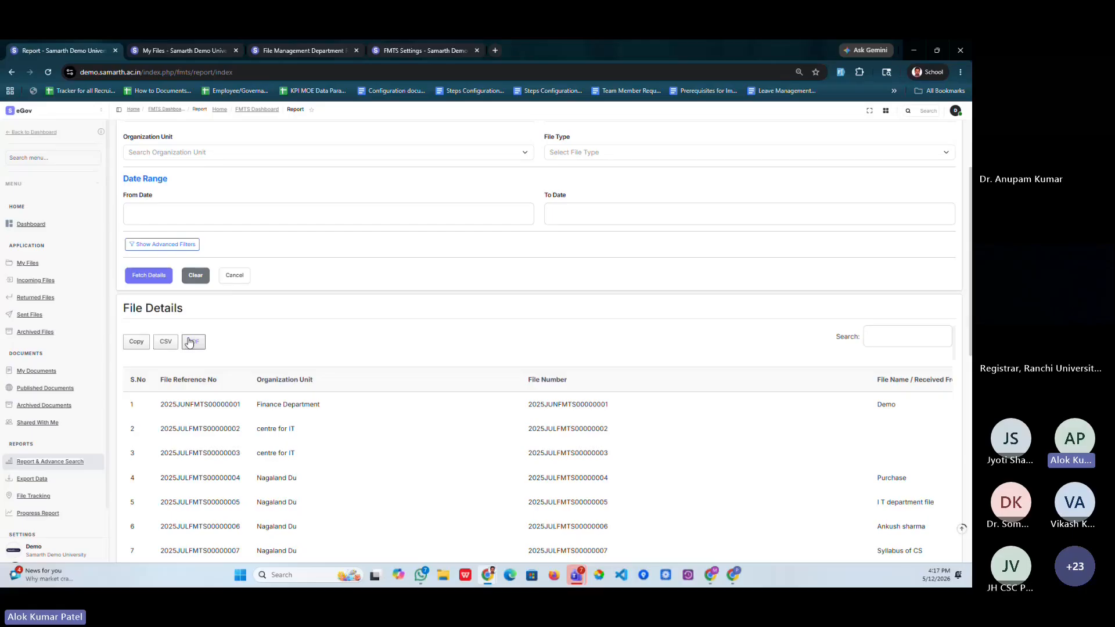
{"action": "left_click", "coordinate": [189, 342]}
{"action": "left_click", "coordinate": [785, 95]}
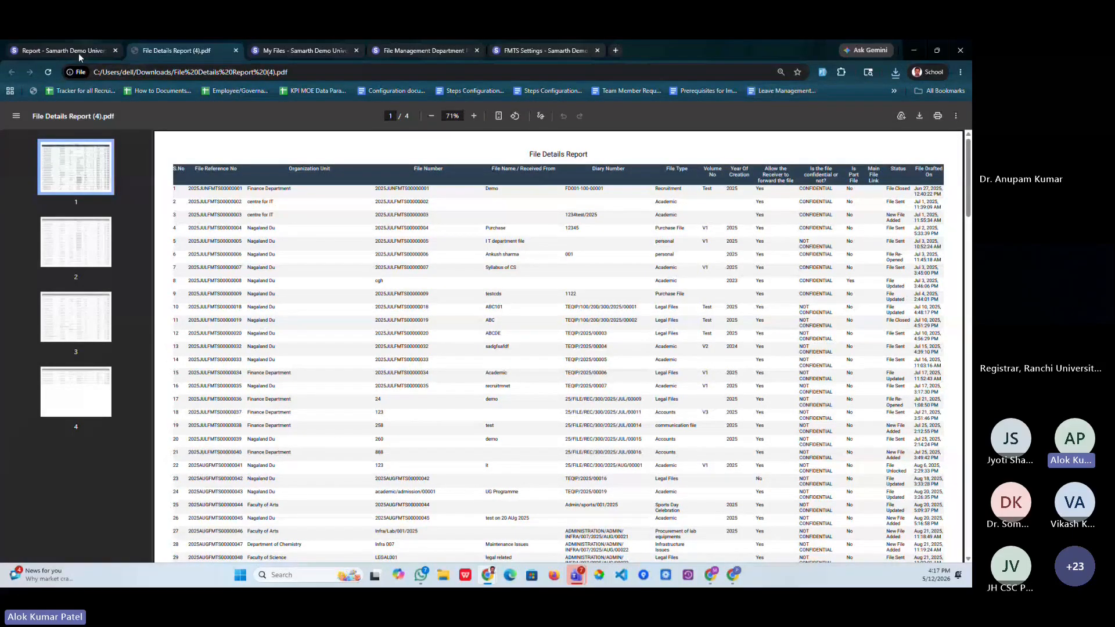
{"action": "left_click", "coordinate": [78, 53]}
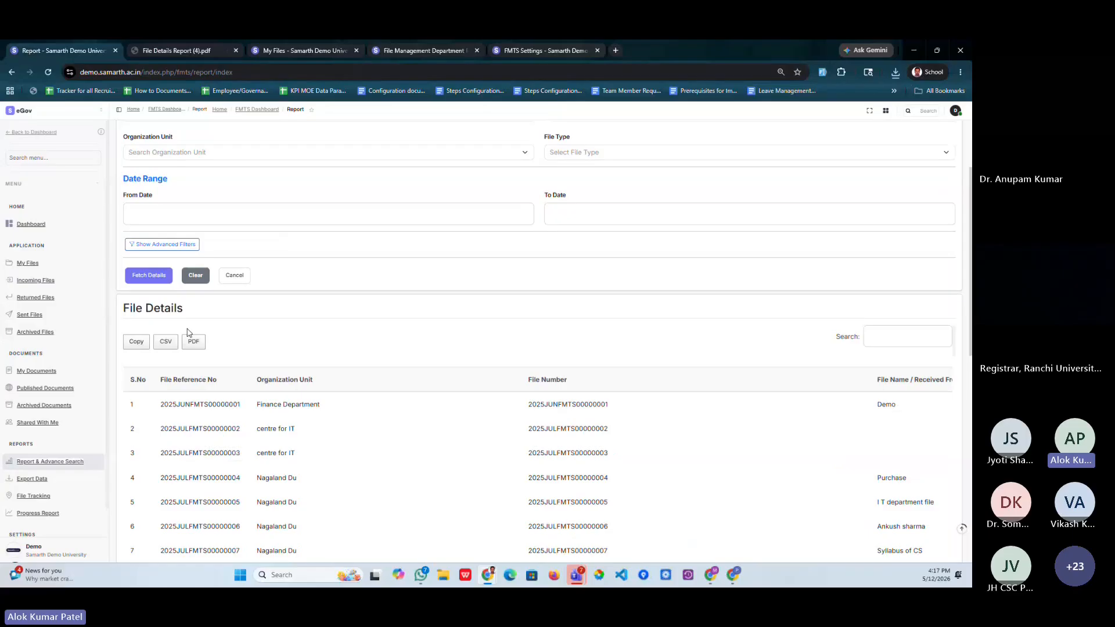
Step: Check the selectable data types on the Export Data page and review the action logs in File Tracking
{"action": "left_click", "coordinate": [32, 479]}
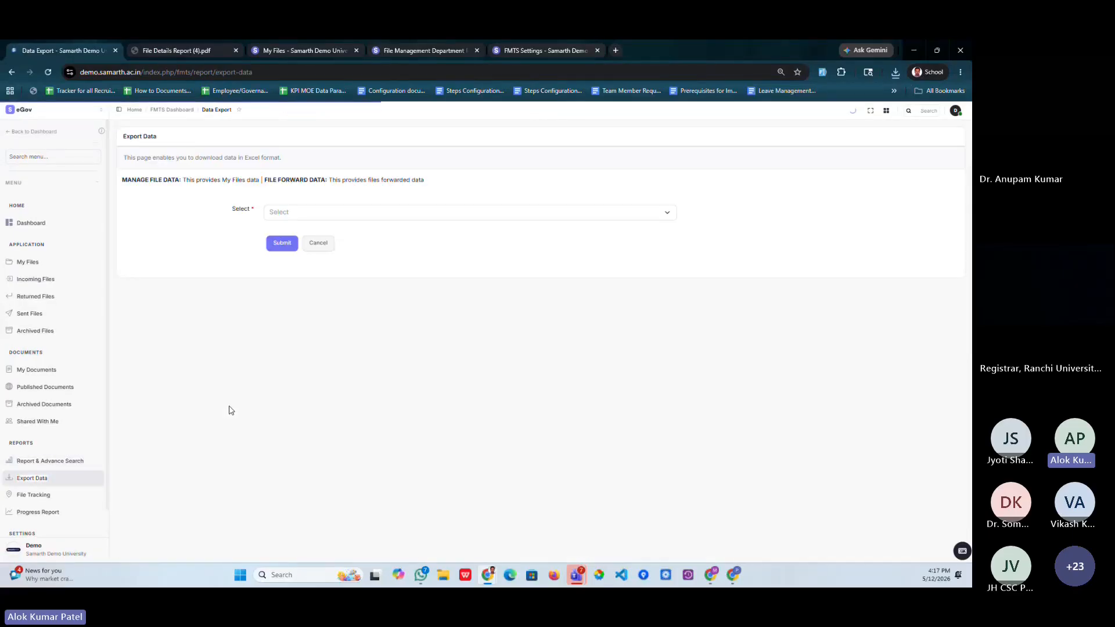
{"action": "left_click", "coordinate": [274, 213]}
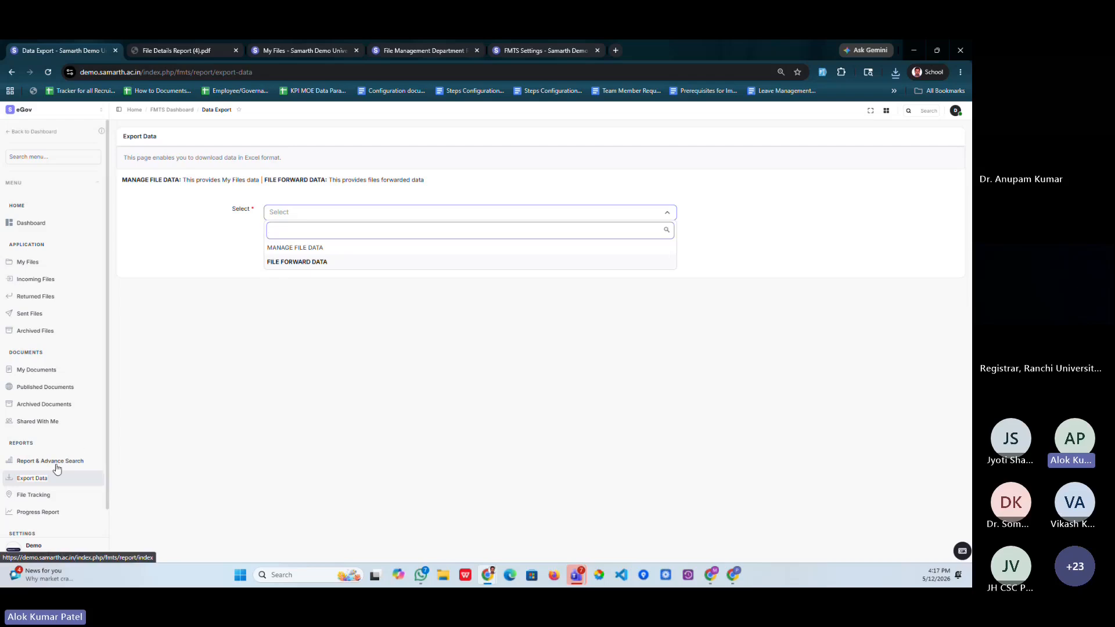
{"action": "scroll", "coordinate": [23, 465], "scroll_direction": "down", "scroll_amount": 1}
{"action": "left_click", "coordinate": [24, 463]}
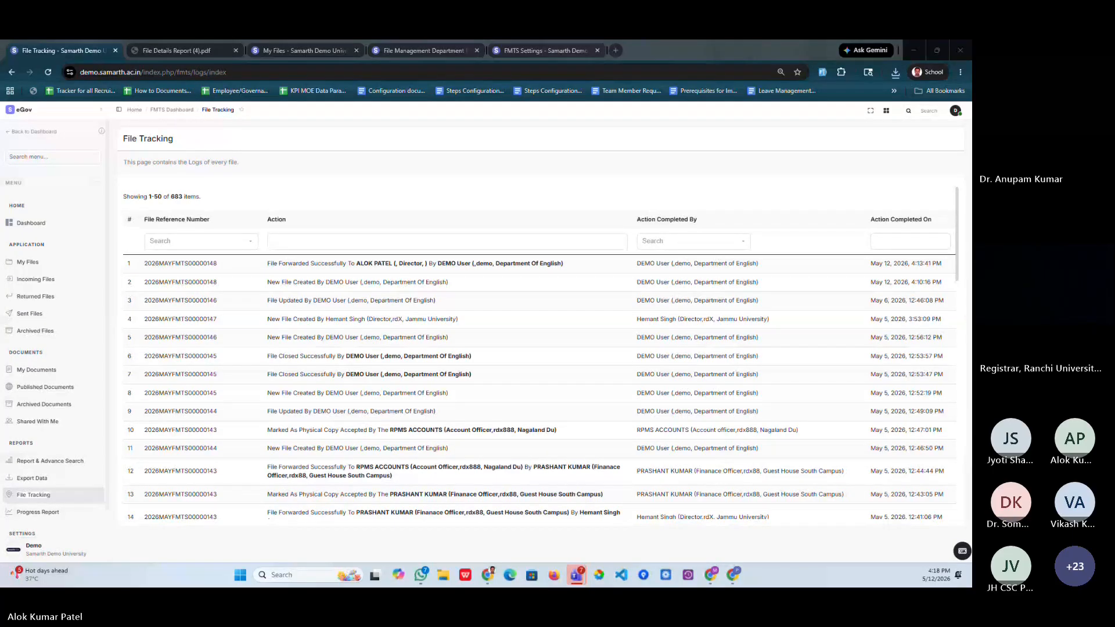
{"action": "scroll", "coordinate": [104, 466], "scroll_direction": "down", "scroll_amount": 3}
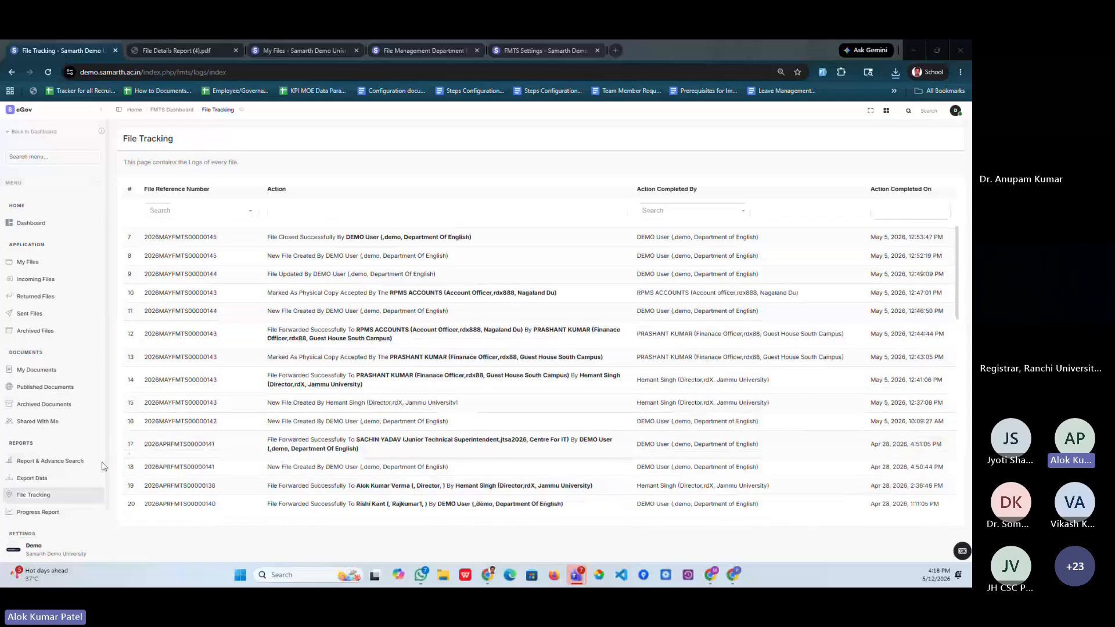
Step: Examine the Progress Report's department files list with its File No, Organisation Units and Current Holder filters
{"action": "left_click", "coordinate": [36, 512]}
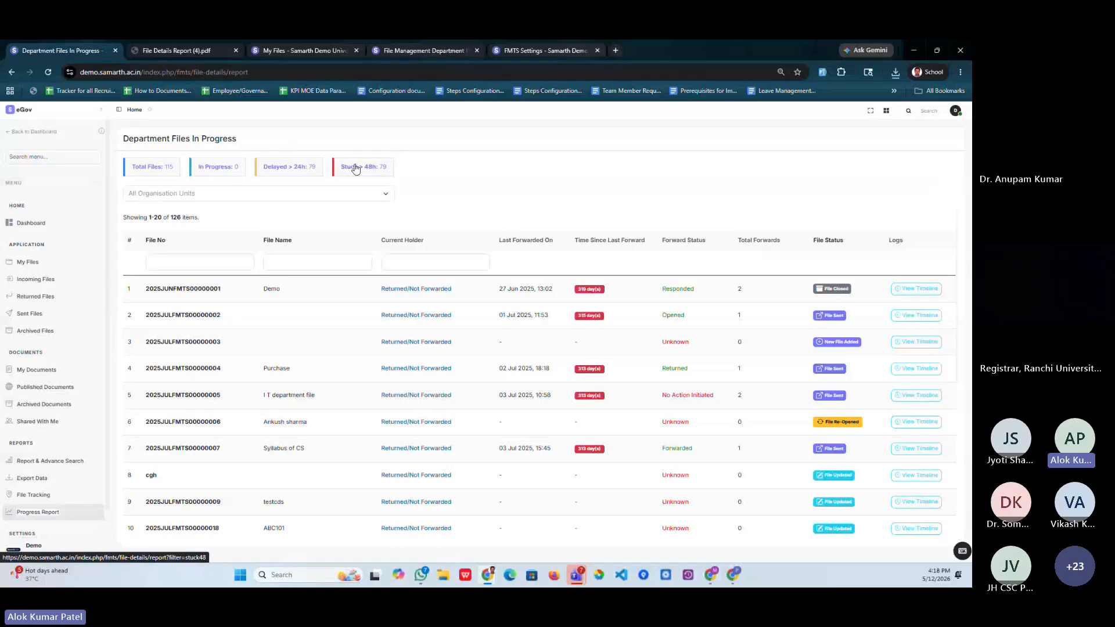
{"action": "double_click", "coordinate": [180, 288]}
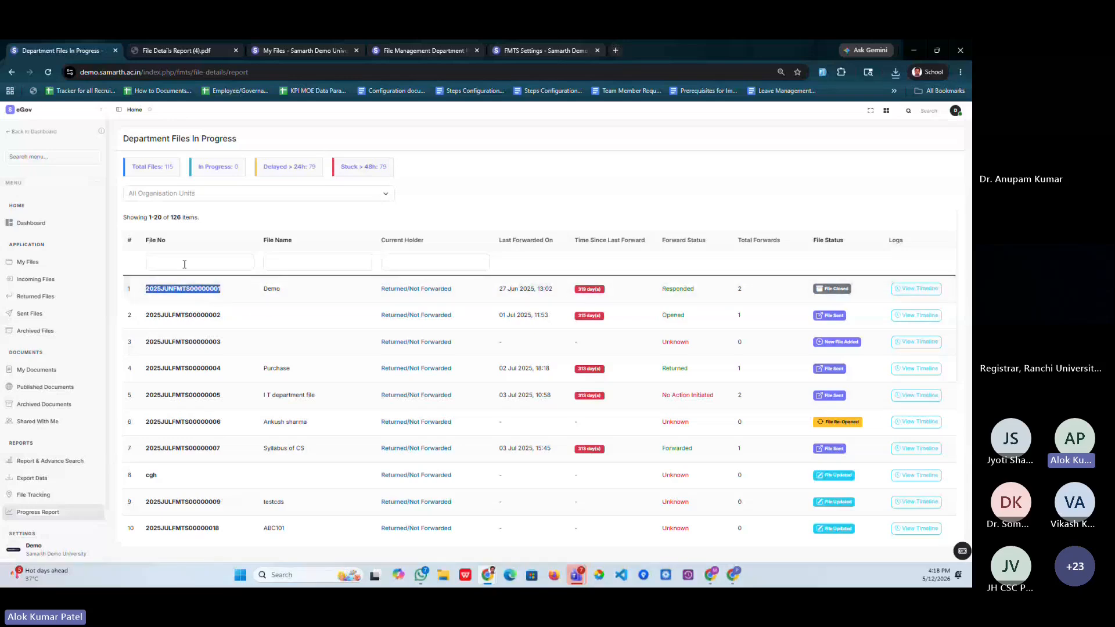
{"action": "left_click", "coordinate": [185, 263]}
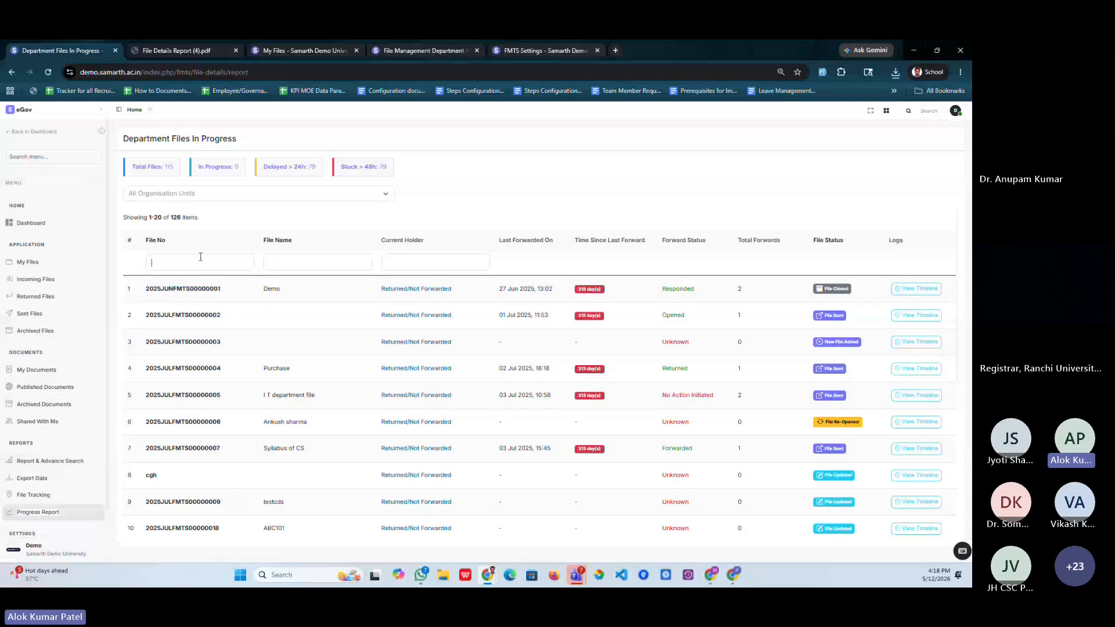
{"action": "left_click", "coordinate": [243, 192]}
{"action": "scroll", "coordinate": [224, 250], "scroll_direction": "down", "scroll_amount": 2}
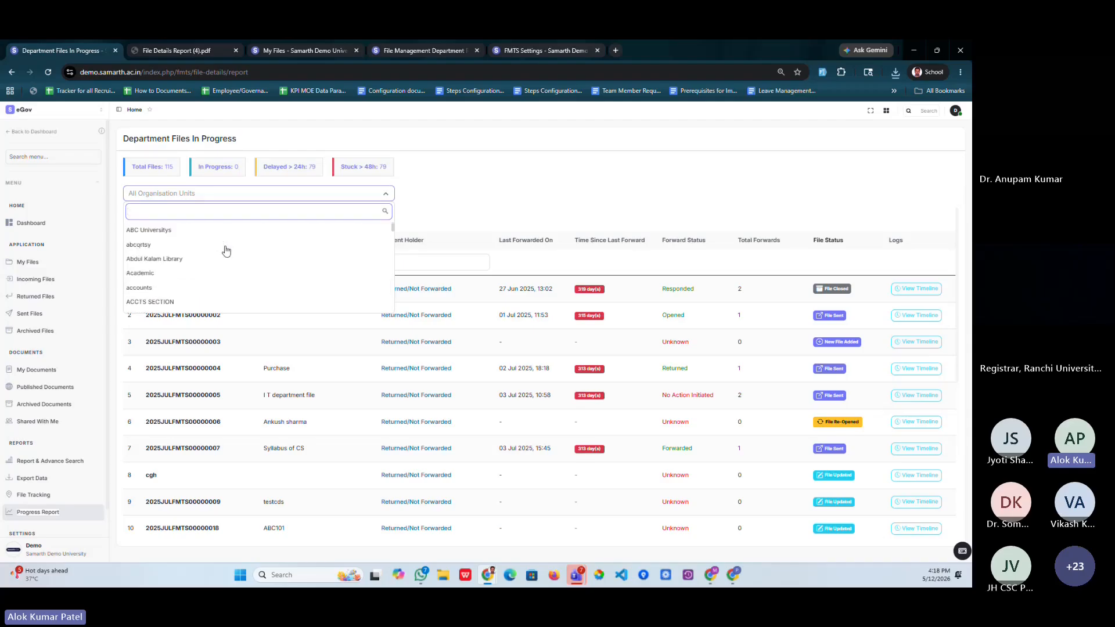
{"action": "left_click", "coordinate": [463, 186]}
{"action": "left_click", "coordinate": [405, 261]}
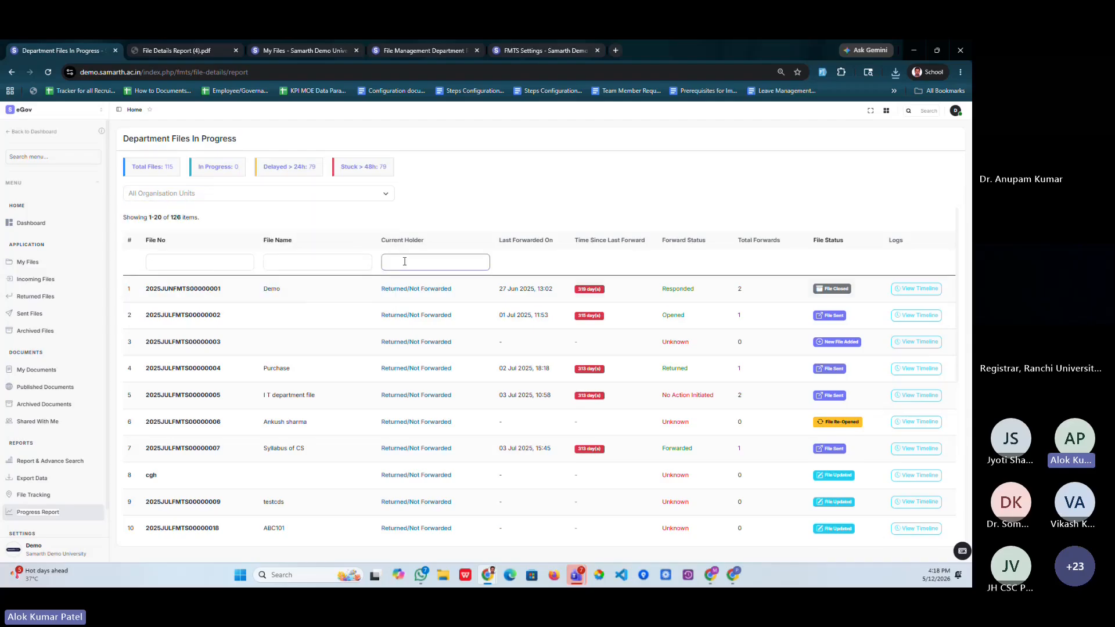
{"action": "left_click", "coordinate": [372, 292]}
Step: Review the File Activity Timeline of the file "Demo" from its creation to its latest entry, and close it
{"action": "left_click", "coordinate": [910, 291]}
{"action": "scroll", "coordinate": [439, 398], "scroll_direction": "down", "scroll_amount": 5}
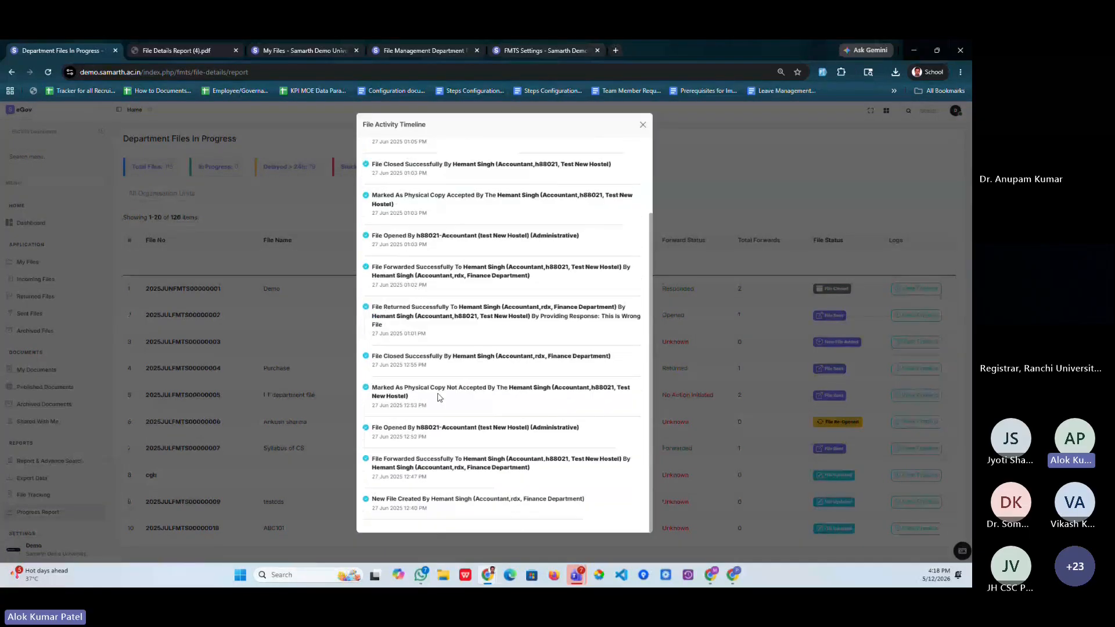
{"action": "triple_click", "coordinate": [394, 510]}
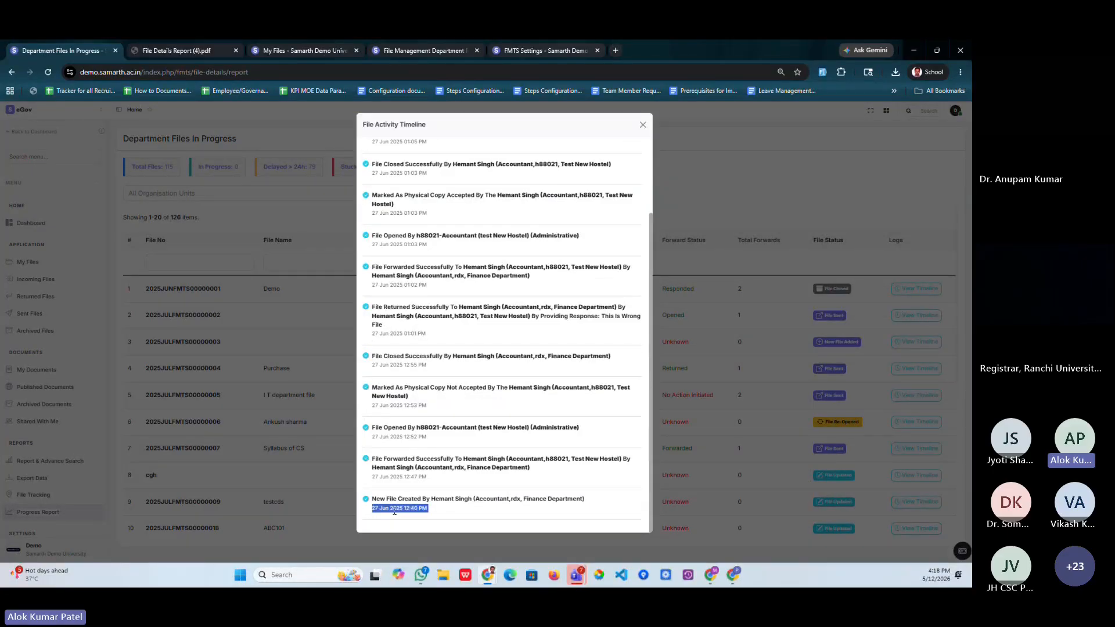
{"action": "triple_click", "coordinate": [410, 469]}
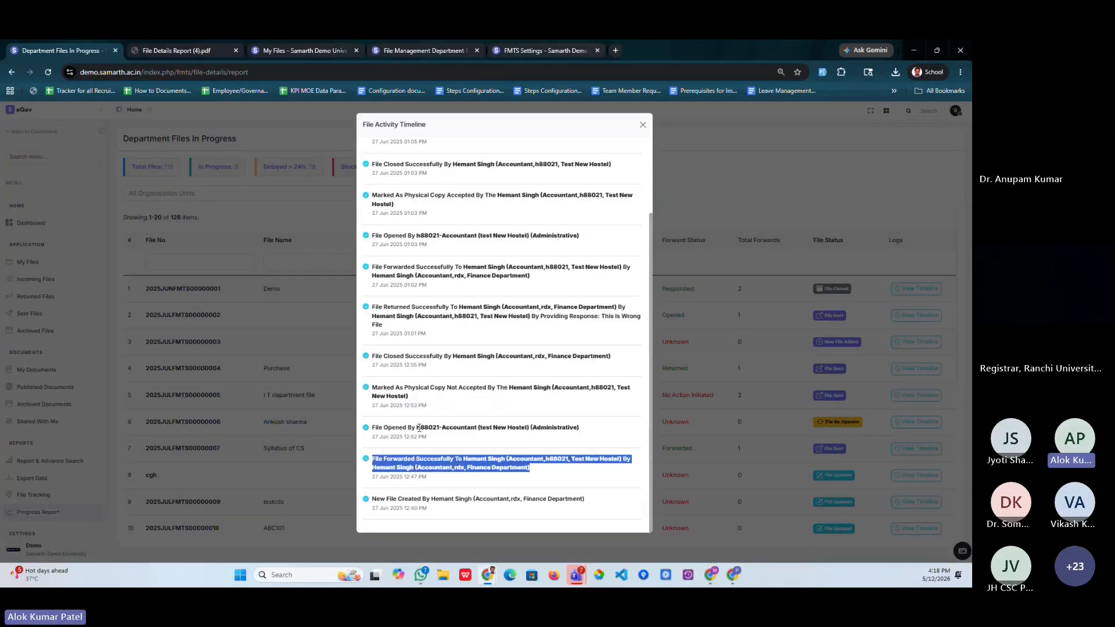
{"action": "scroll", "coordinate": [412, 349], "scroll_direction": "up", "scroll_amount": 3}
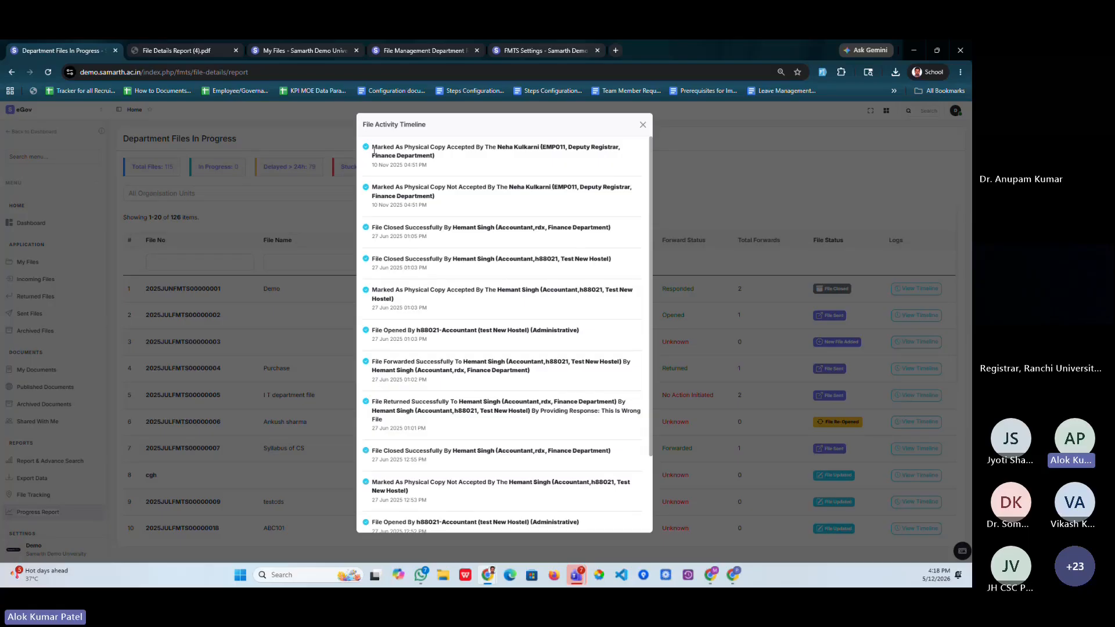
{"action": "left_click_drag", "start_coordinate": [374, 149], "coordinate": [467, 529]}
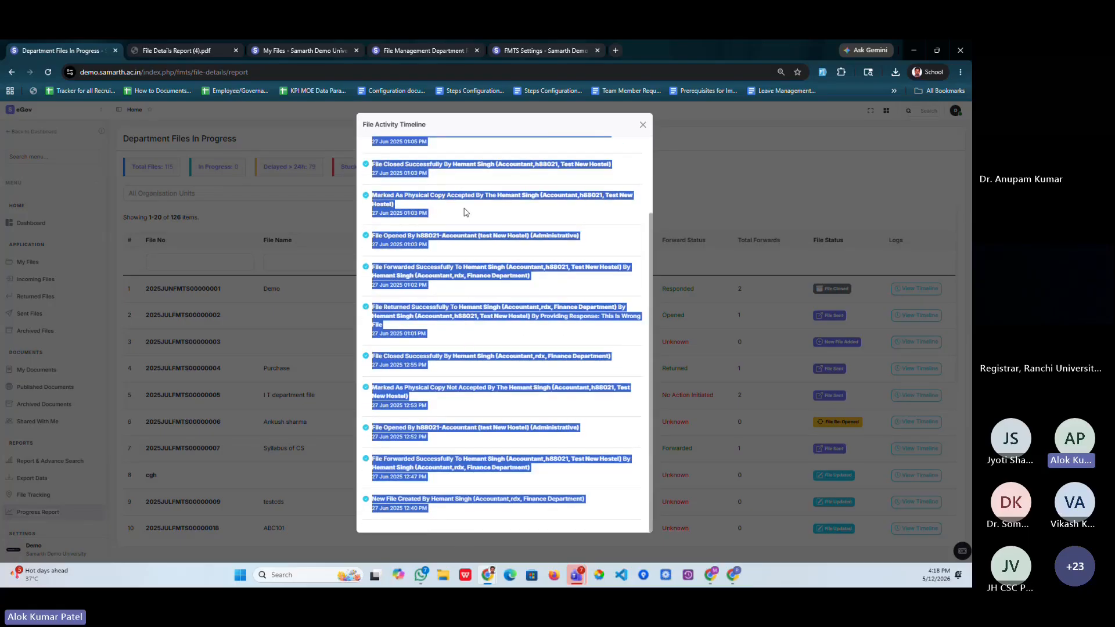
{"action": "left_click", "coordinate": [643, 124]}
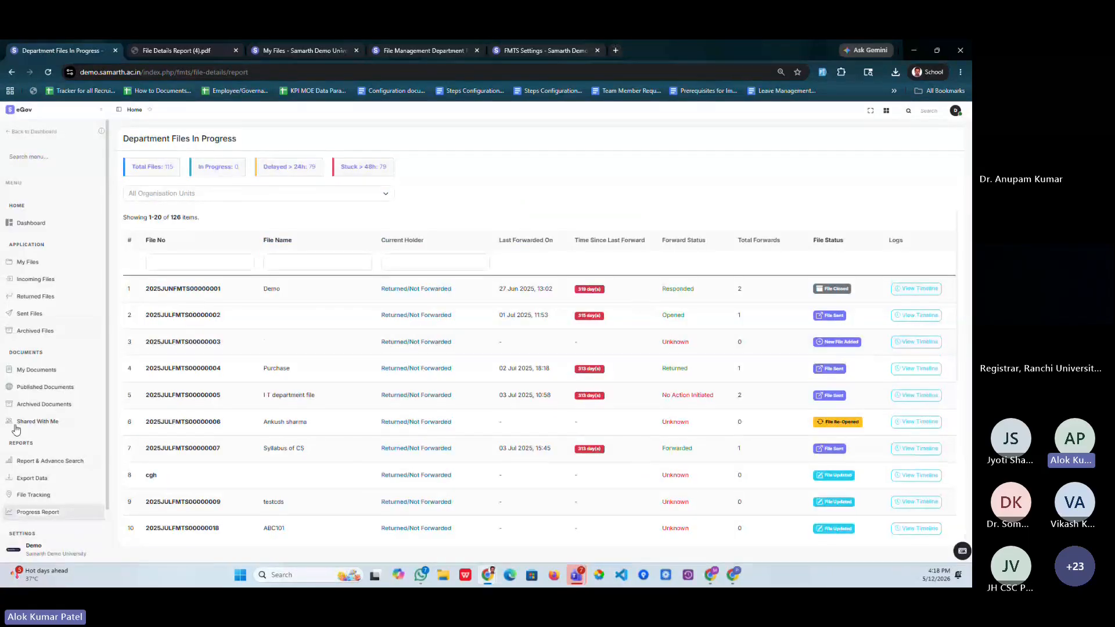
{"action": "scroll", "coordinate": [23, 433], "scroll_direction": "down", "scroll_amount": 1}
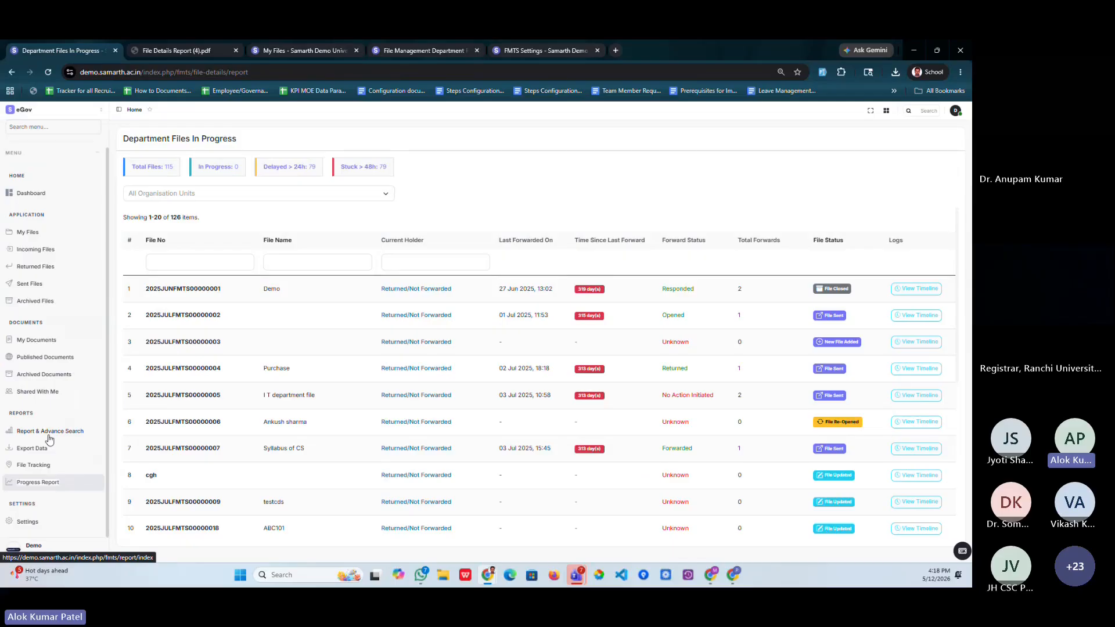